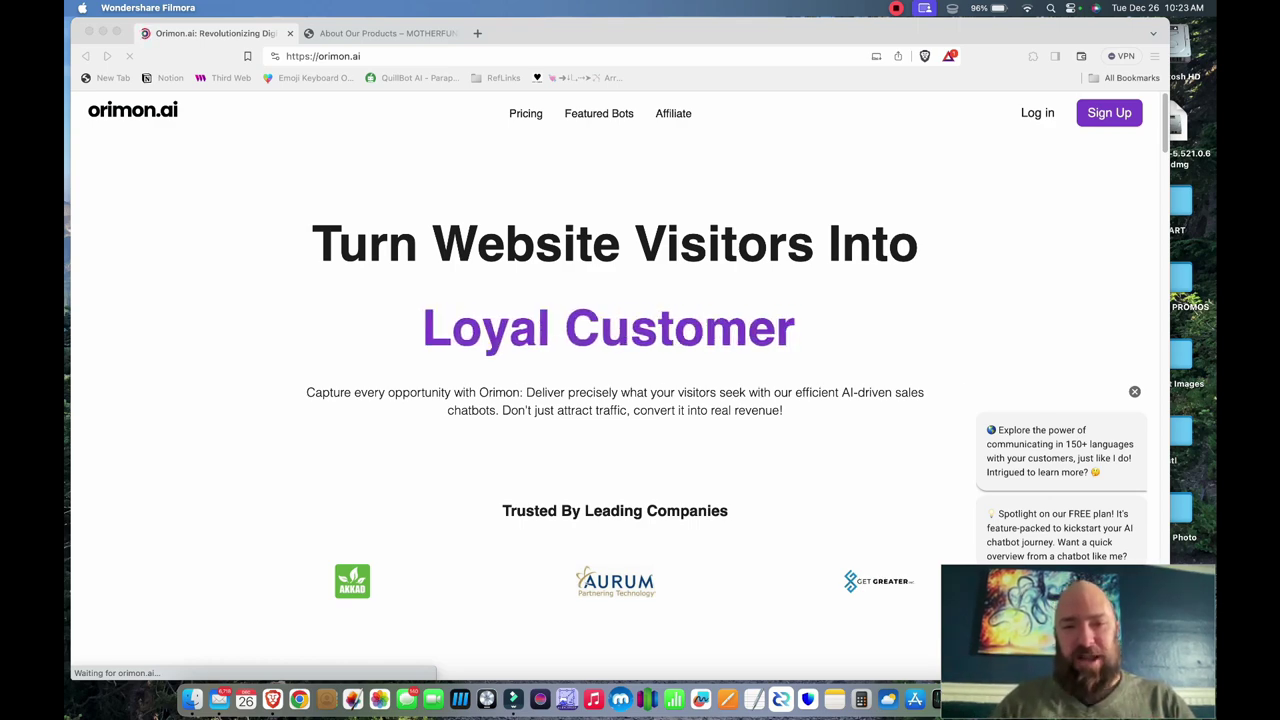
- Browse the Orimon.ai pricing plans: free, Starter, Growth and Elite at 15.83, 82.50 and 332.49 USD monthly
left_click(525, 113)
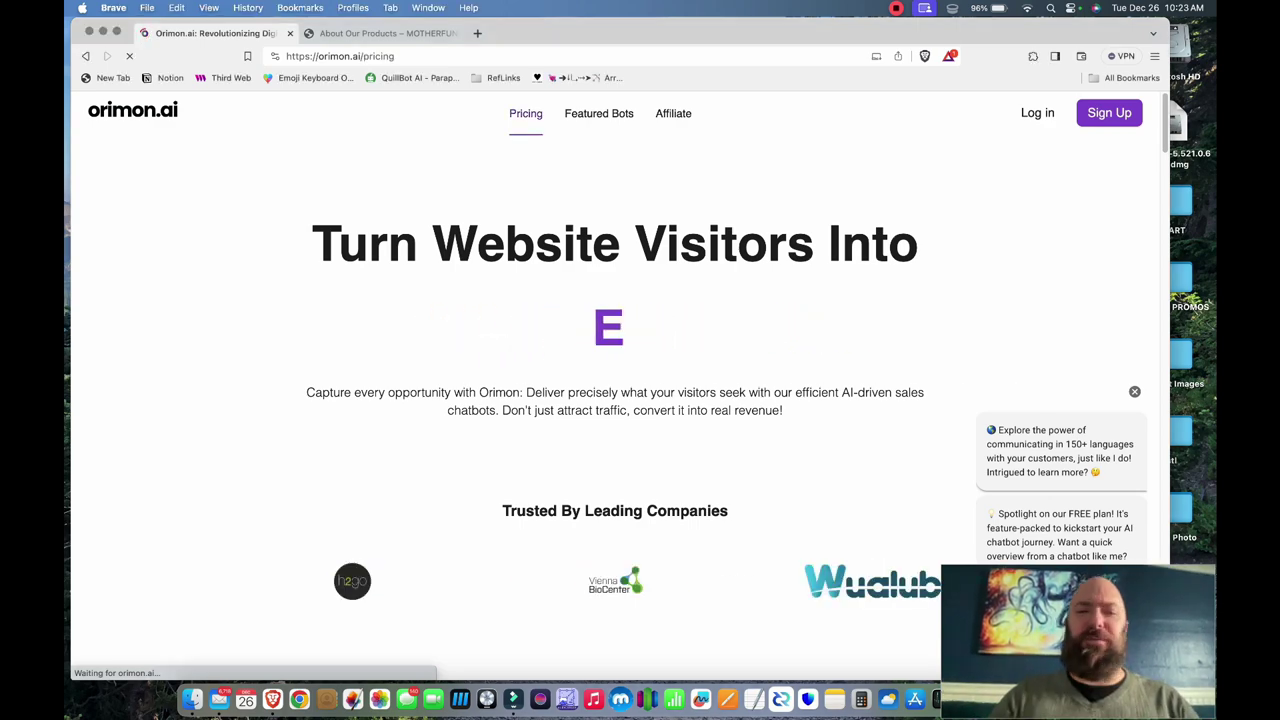
scroll(615, 400, "down", 3)
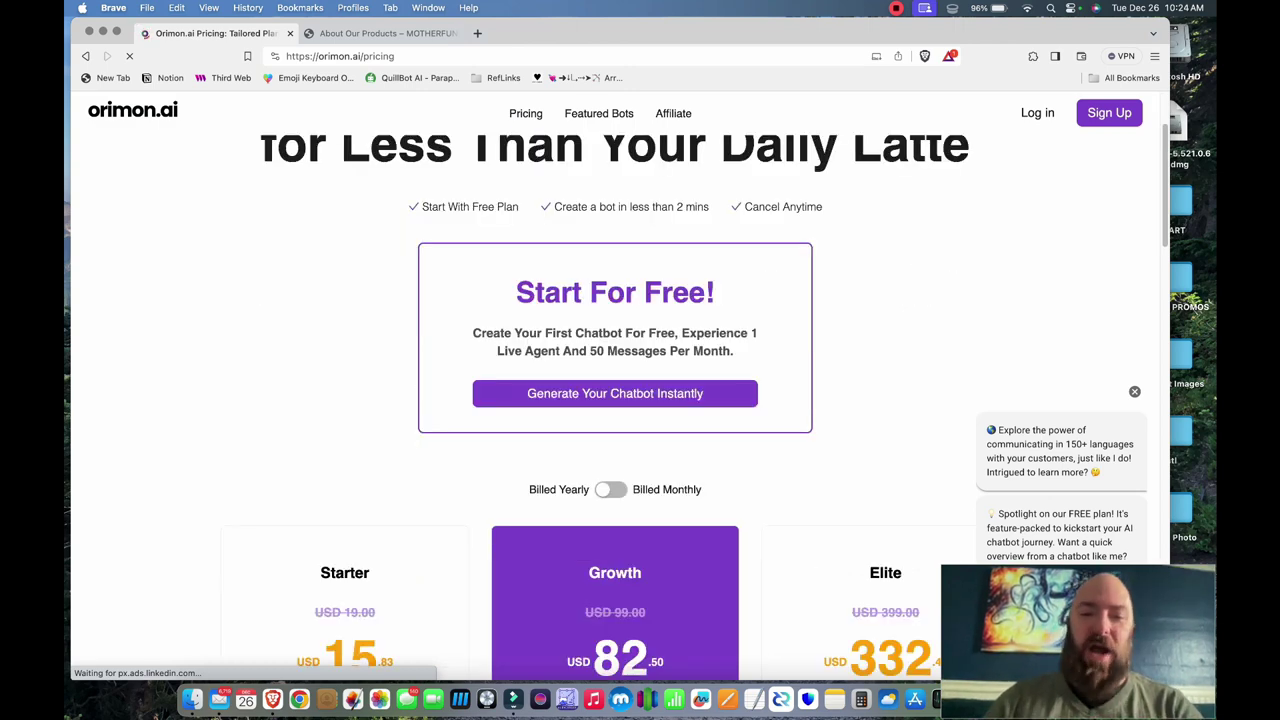
scroll(615, 400, "down", 5)
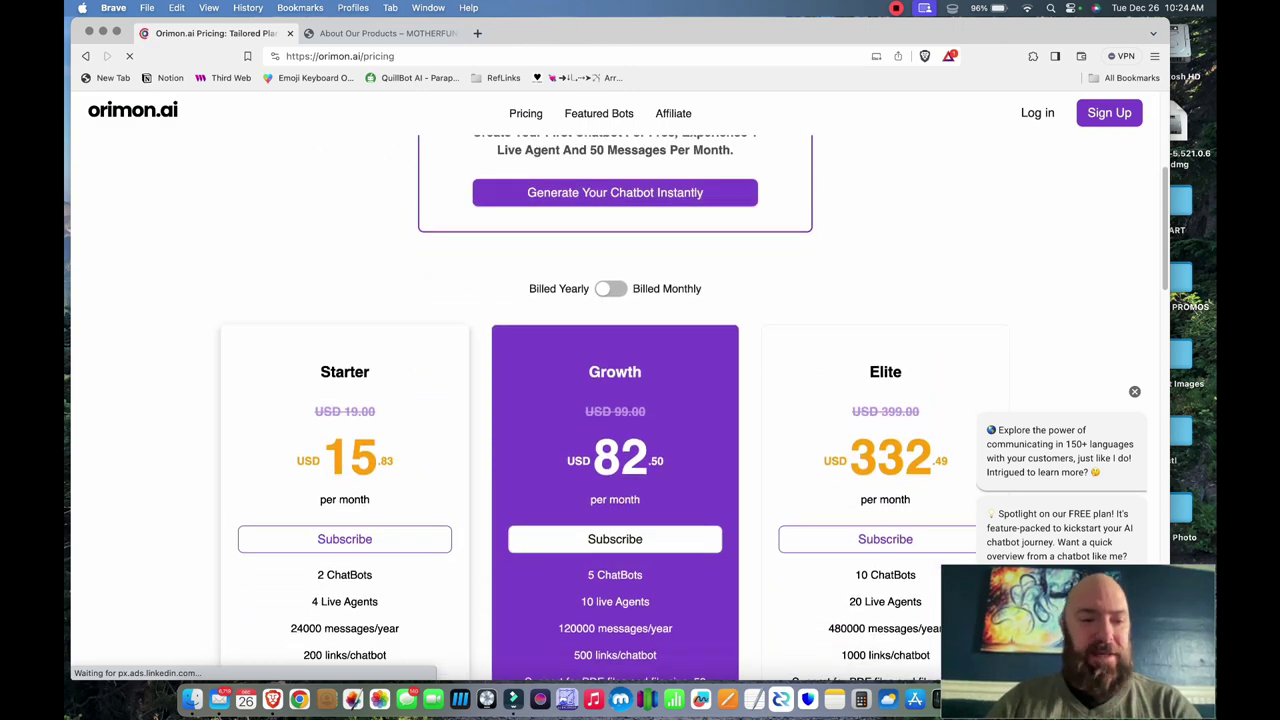
scroll(615, 400, "down", 2)
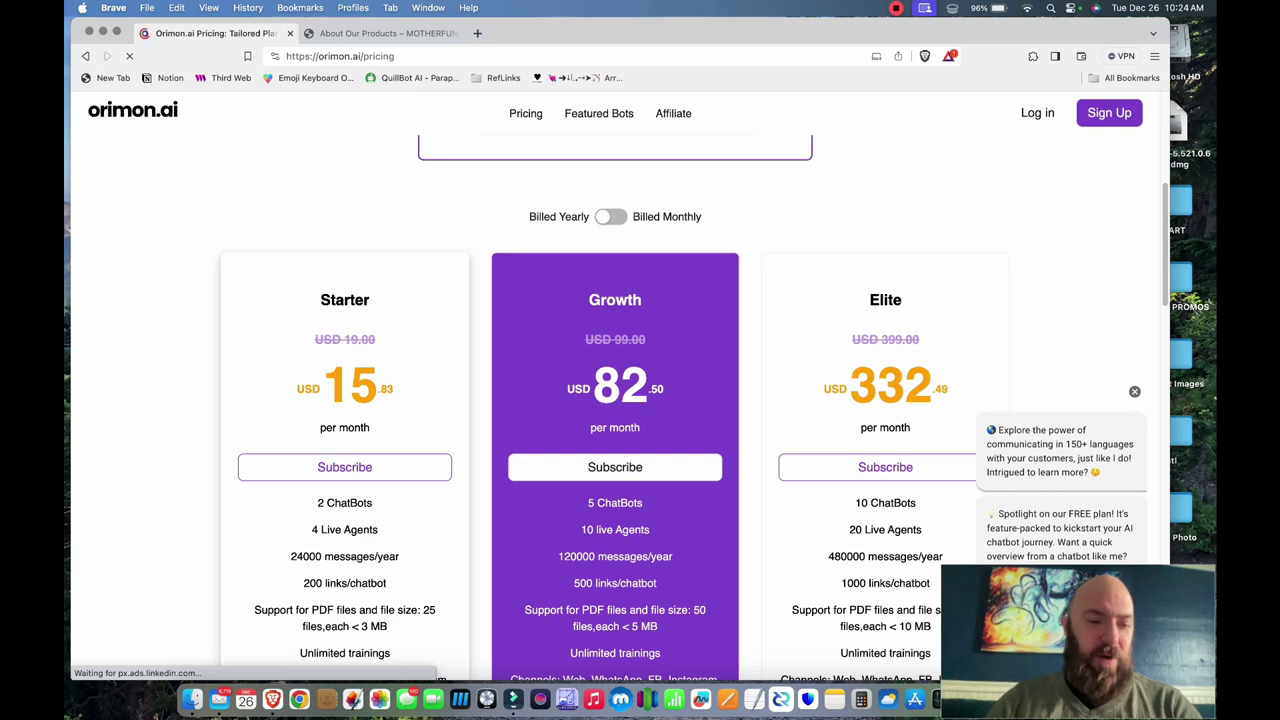
scroll(615, 400, "down", 2)
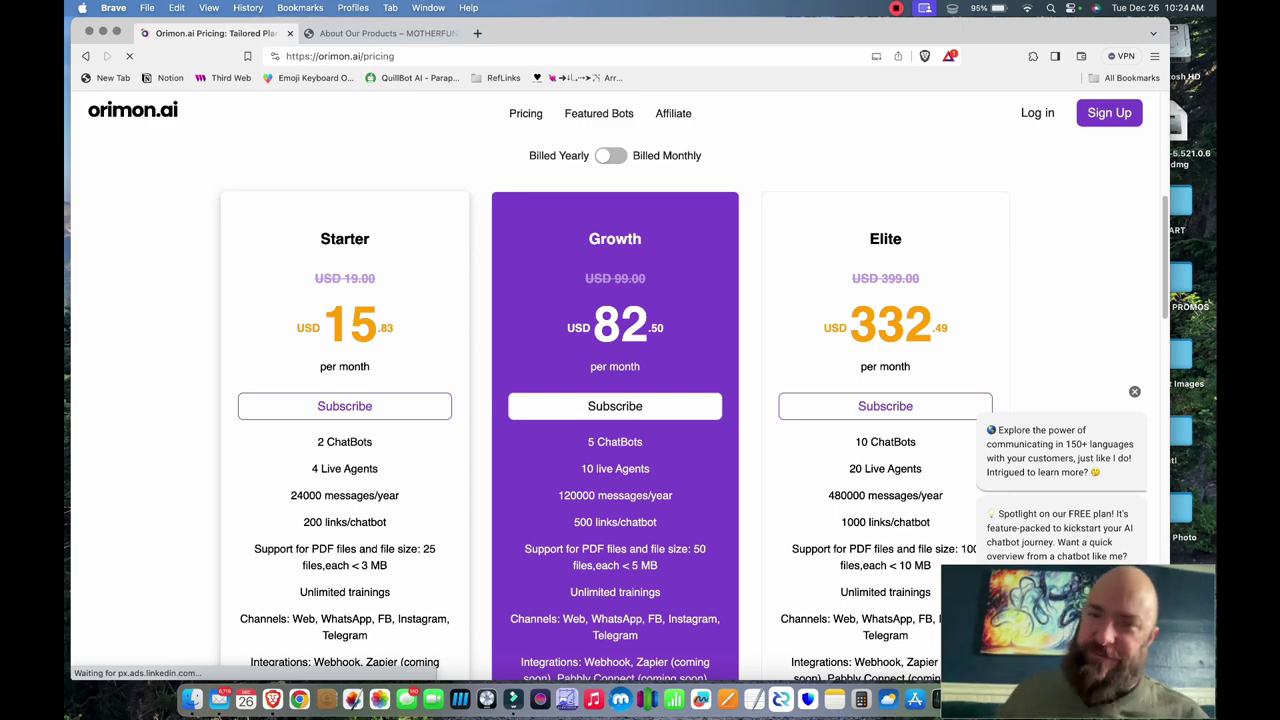
scroll(615, 400, "up", 5)
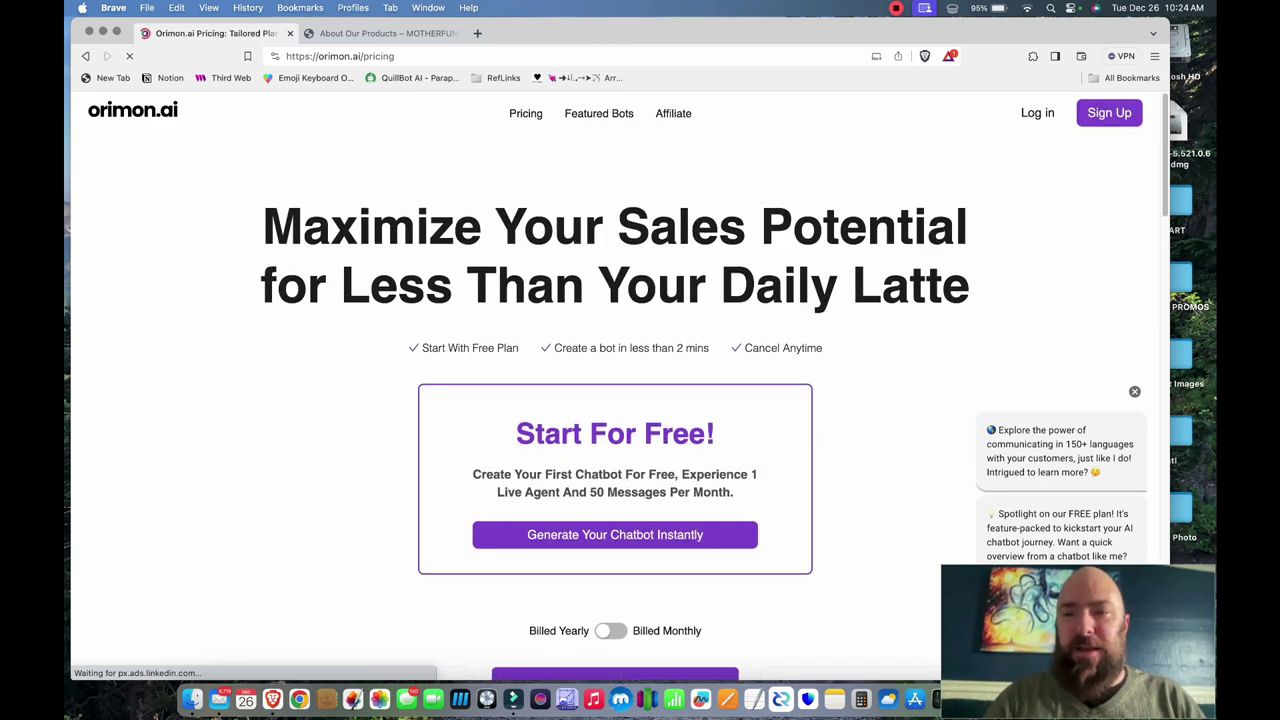
- Log in to Orimon.ai with the saved account credentials
left_click(1037, 113)
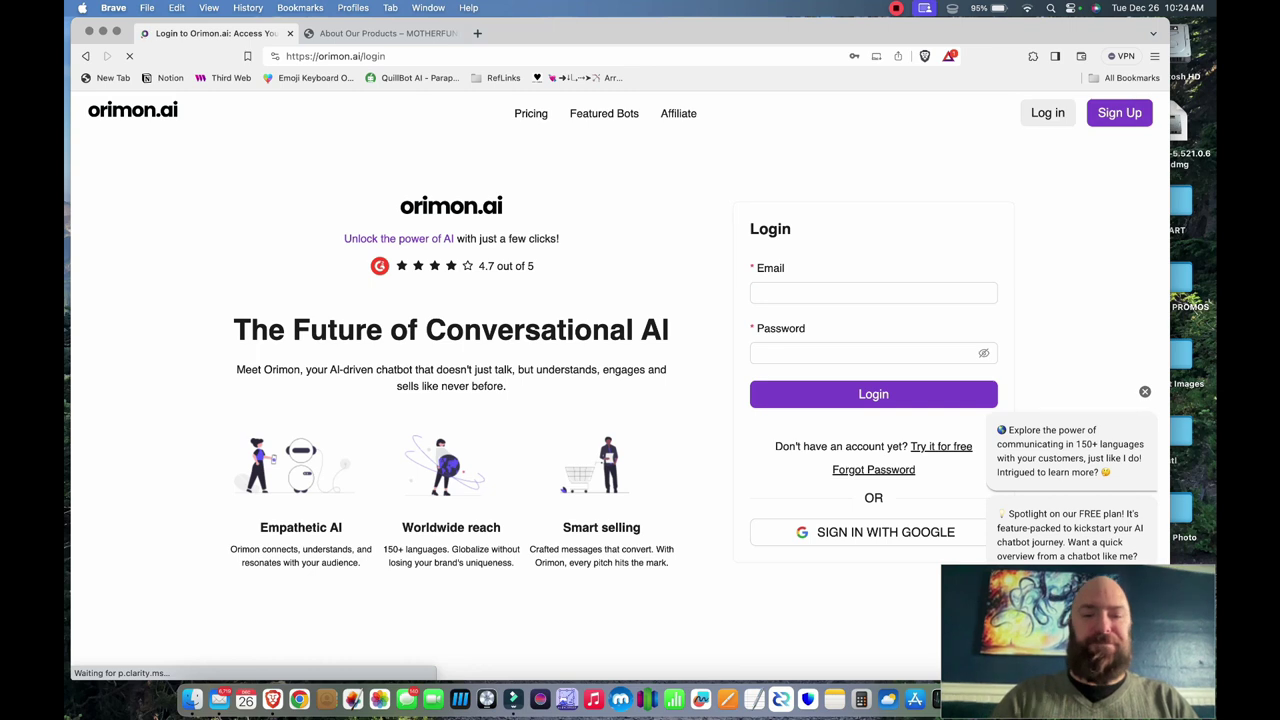
key("Down")
key("Return")
key("Return")
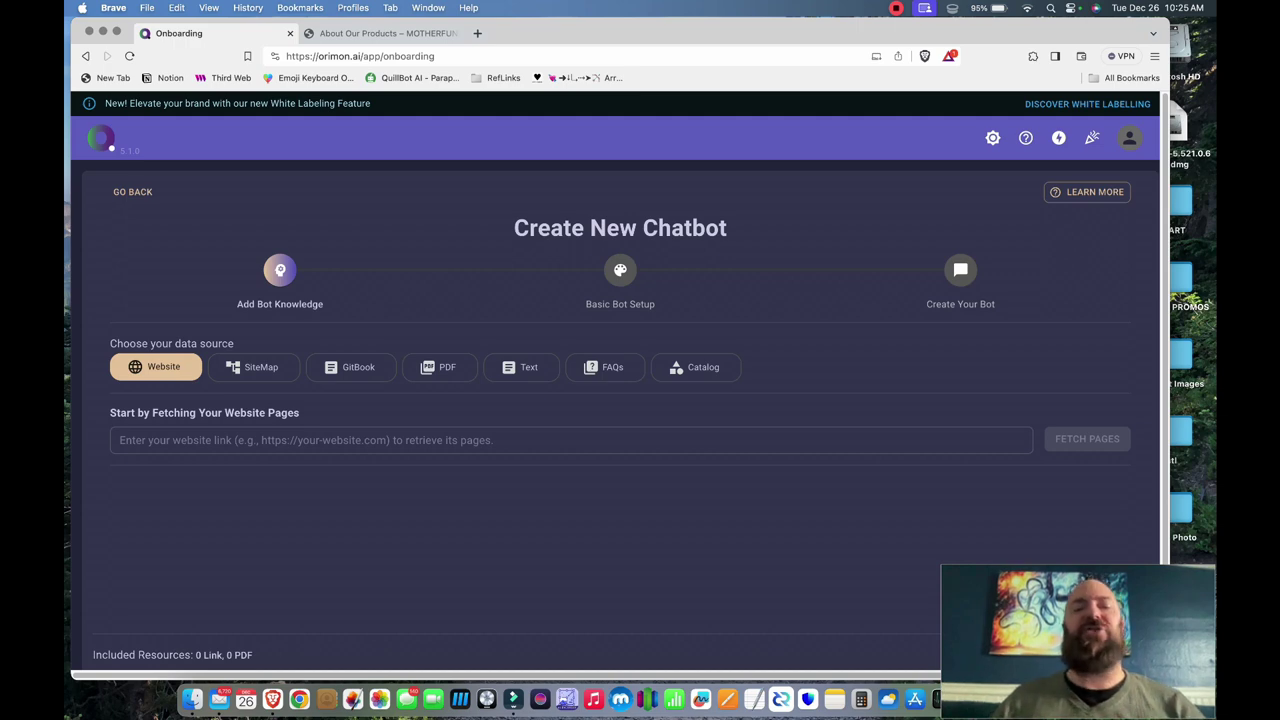
left_click(120, 440)
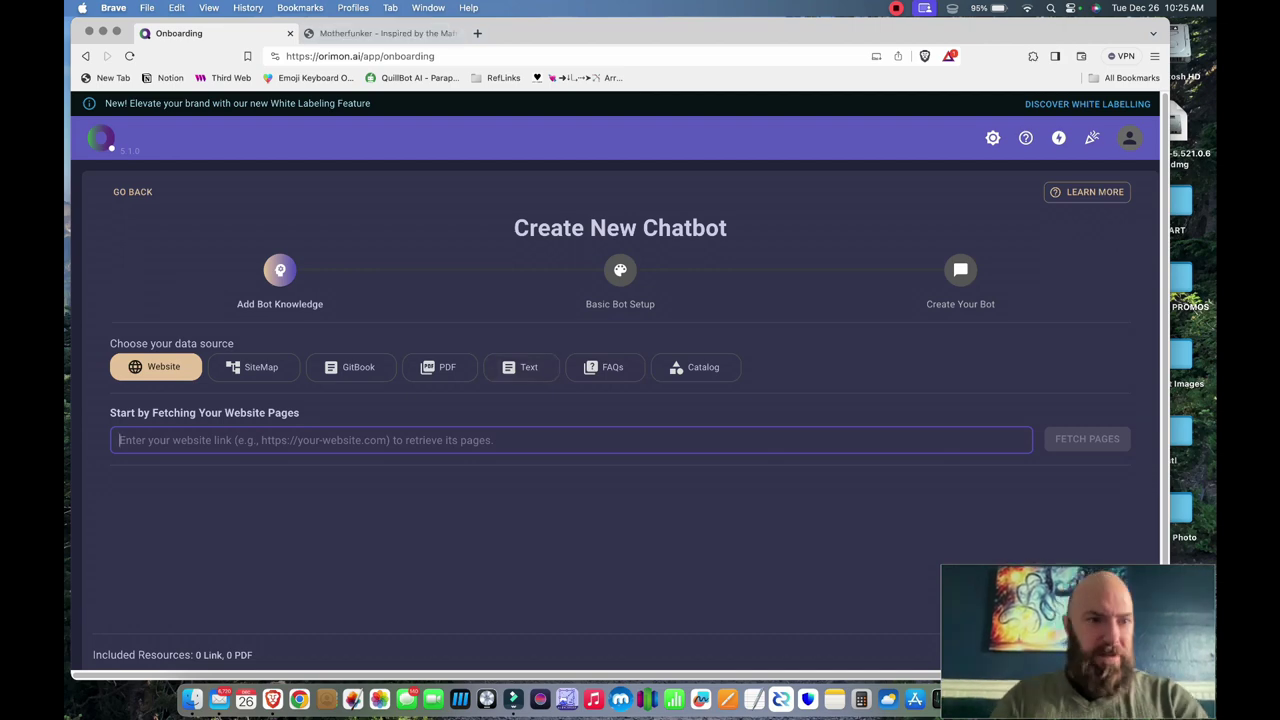
type("https://motherfunker.shop/")
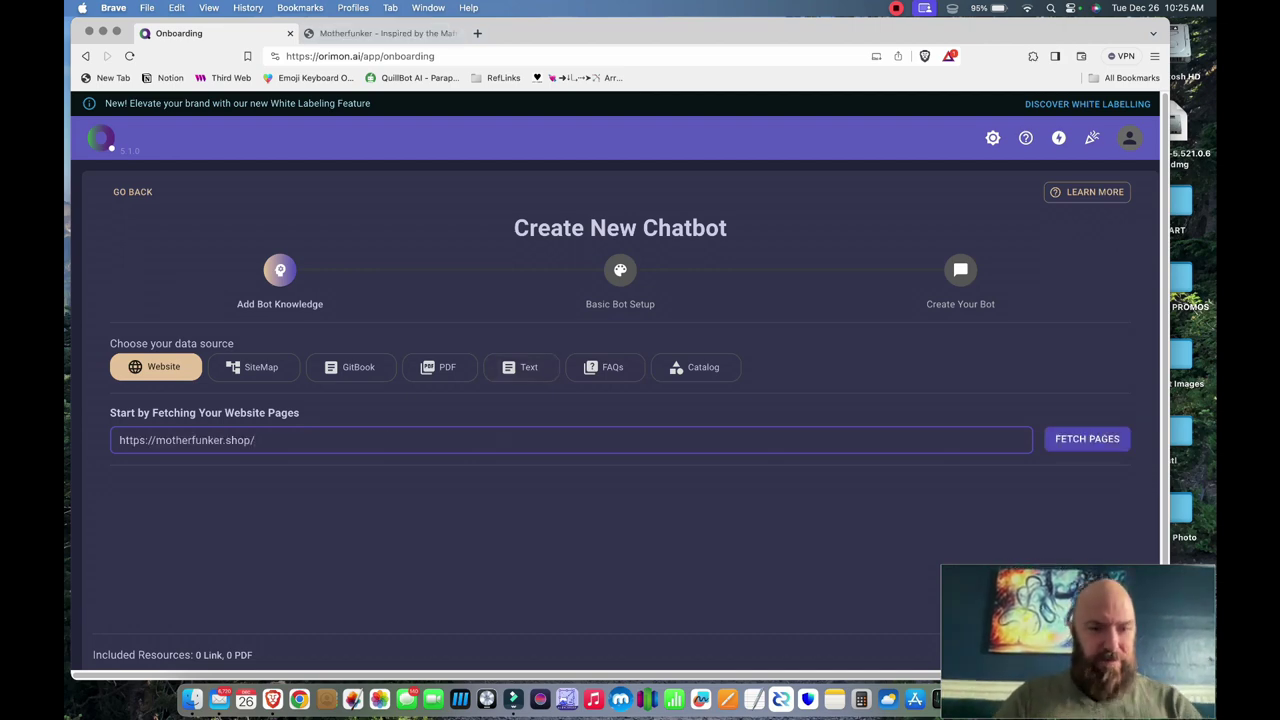
key("Return")
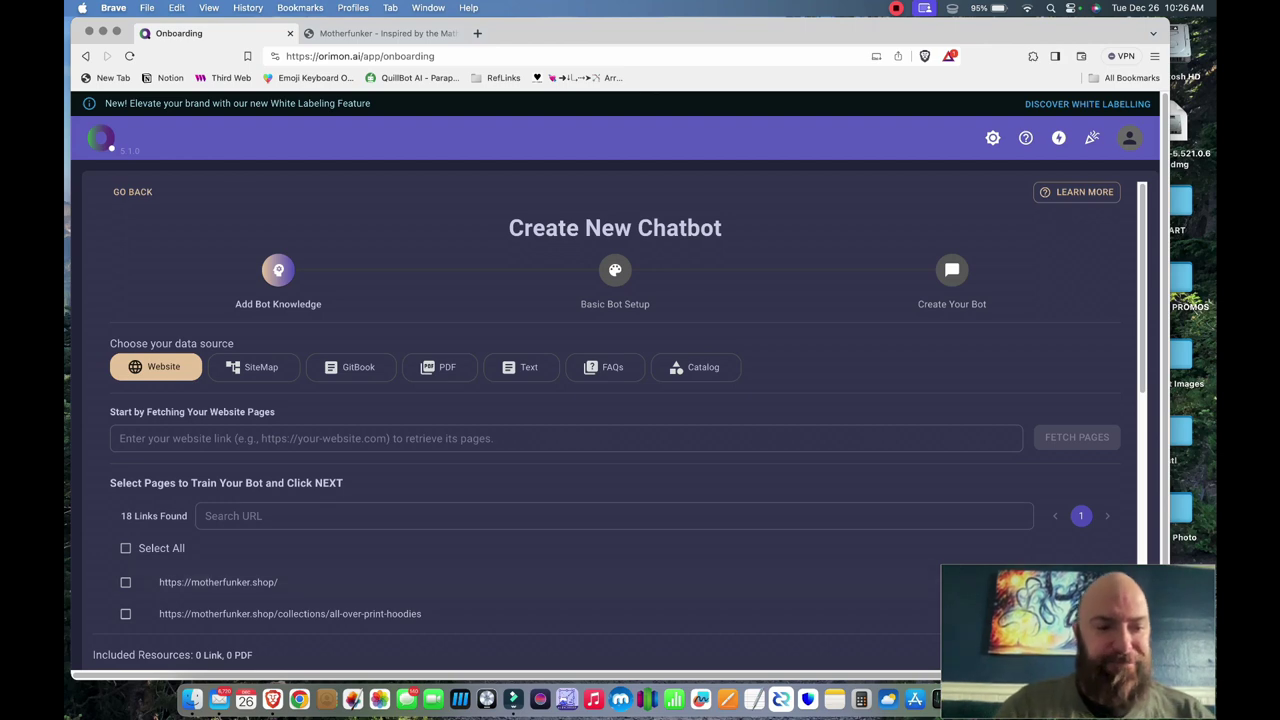
- Include the home, hoodies and tees collections, about-us, contact and Language of Sigils hoodie pages
scroll(600, 320, "down", 1)
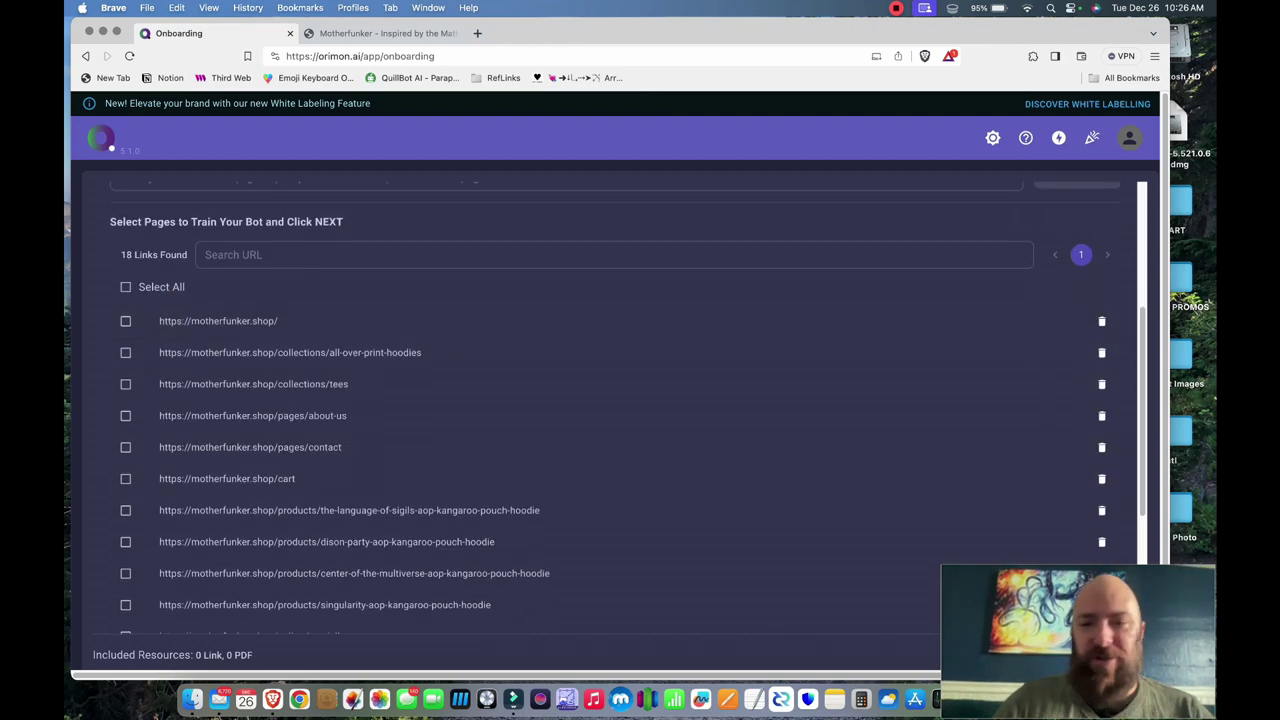
left_click(125, 320)
left_click(125, 351)
left_click(125, 383)
left_click(125, 509)
left_click(125, 446)
left_click(125, 415)
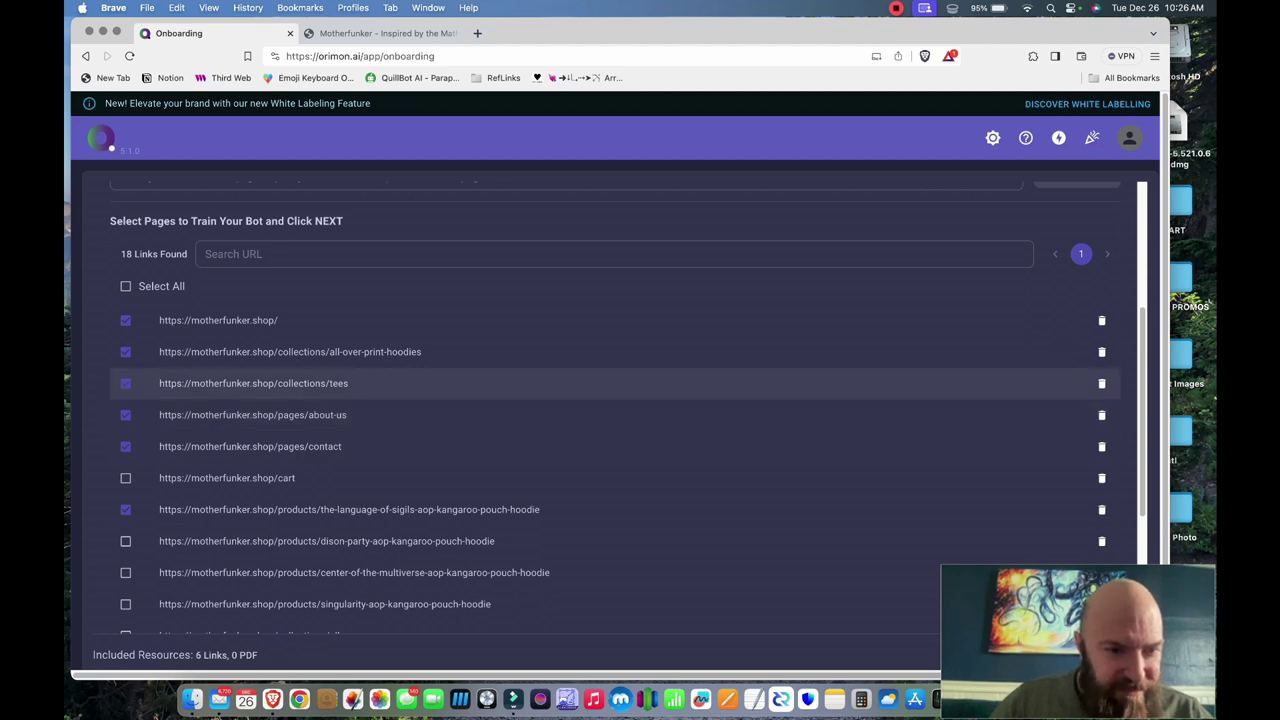
left_click(125, 383)
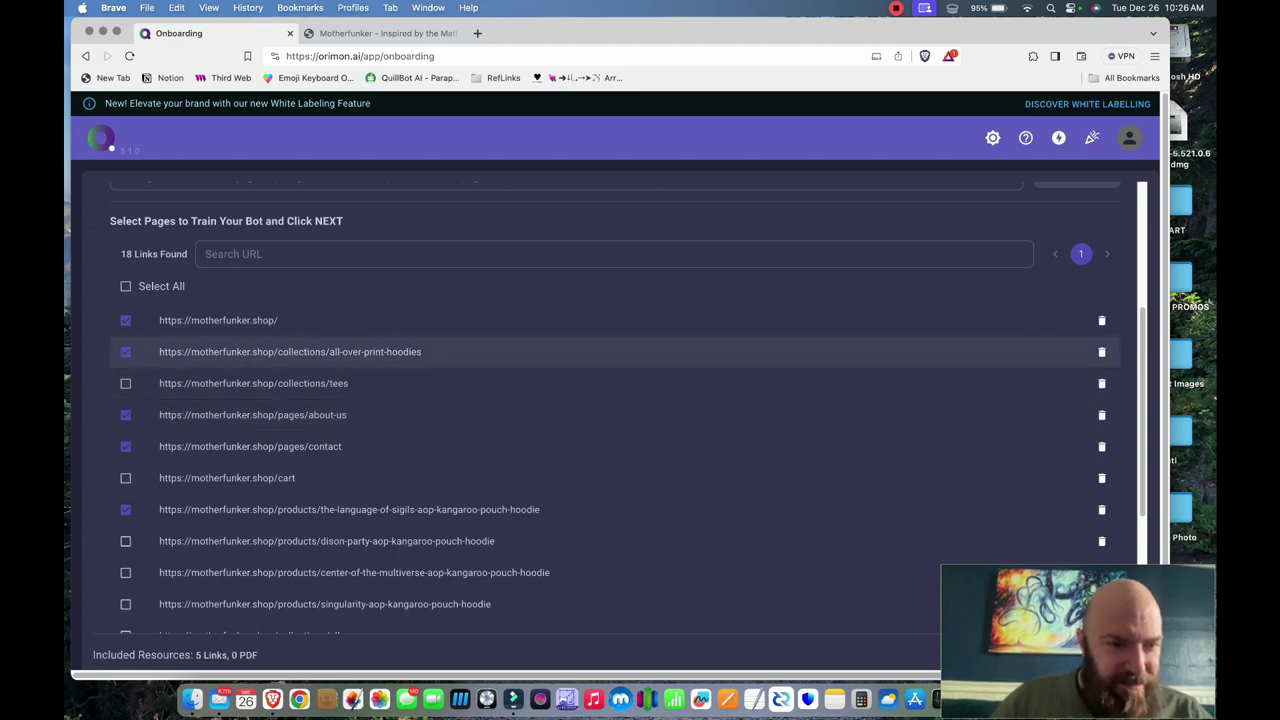
left_click(125, 383)
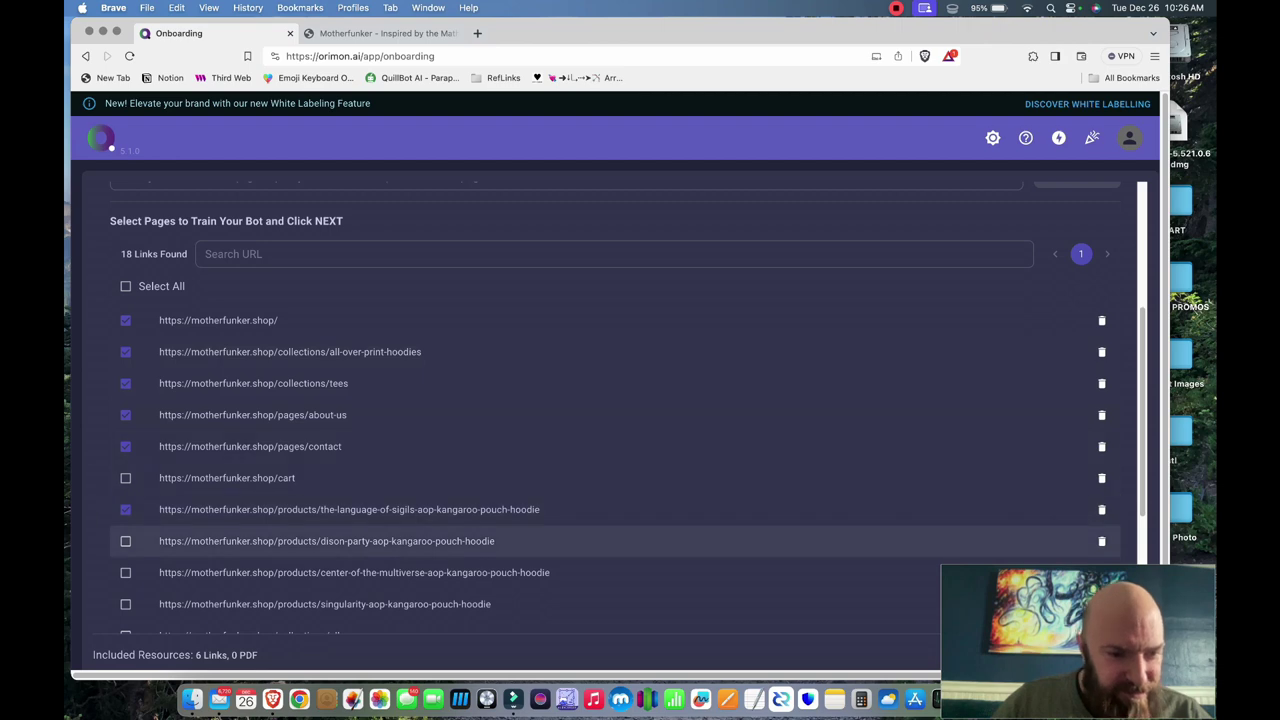
- Include the Dison Party, Center of the Multiverse and Singularity hoodie pages and collections/all
scroll(125, 509, "down", 2)
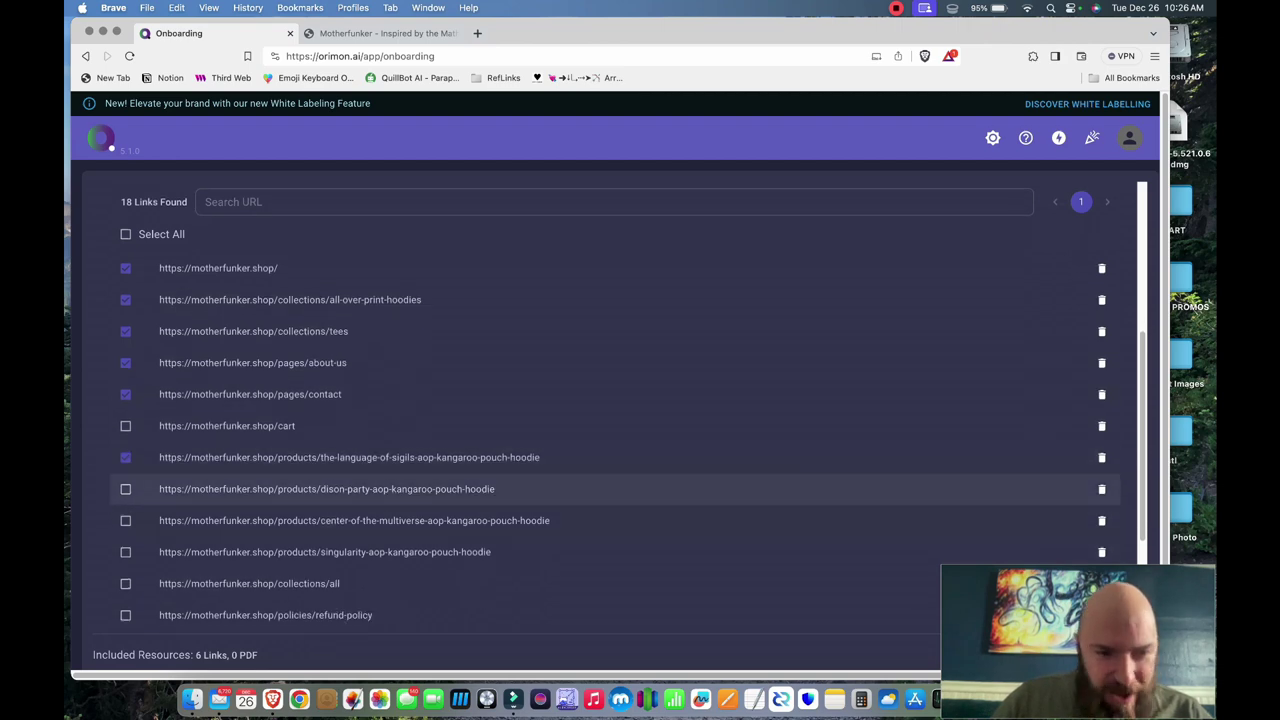
left_click(125, 489)
left_click(125, 520)
left_click(125, 552)
left_click(125, 583)
- Include the refund, privacy, terms, shipping and contact-information pages plus the motherfunker.shop root link
scroll(125, 560, "down", 2)
left_click(125, 550)
scroll(125, 550, "down", 2)
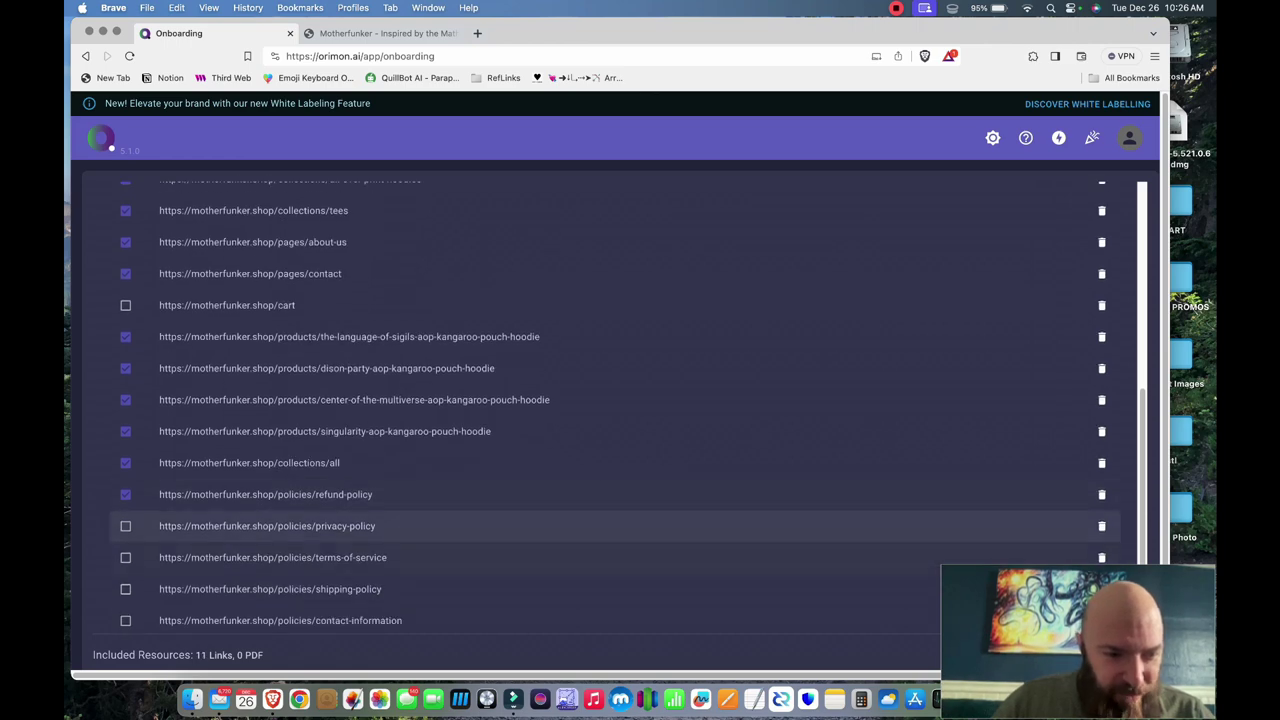
left_click(125, 526)
scroll(125, 557, "down", 1)
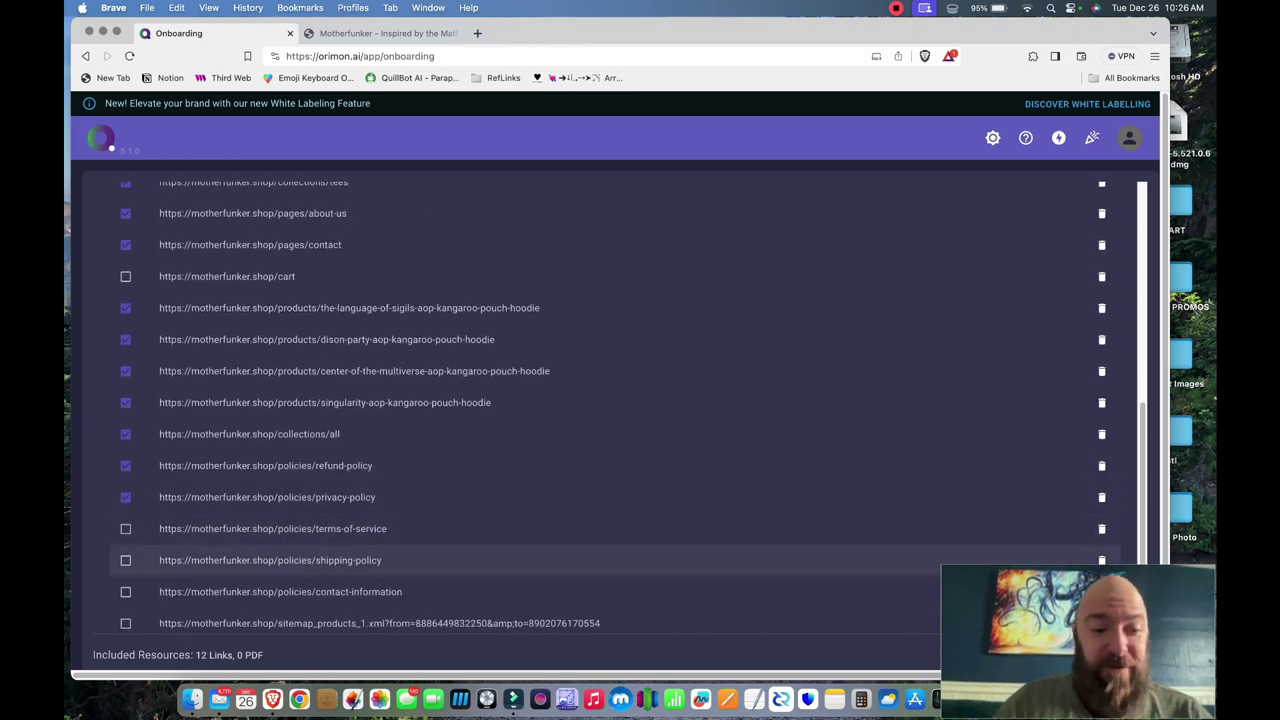
left_click(125, 528)
left_click(125, 560)
scroll(125, 560, "down", 2)
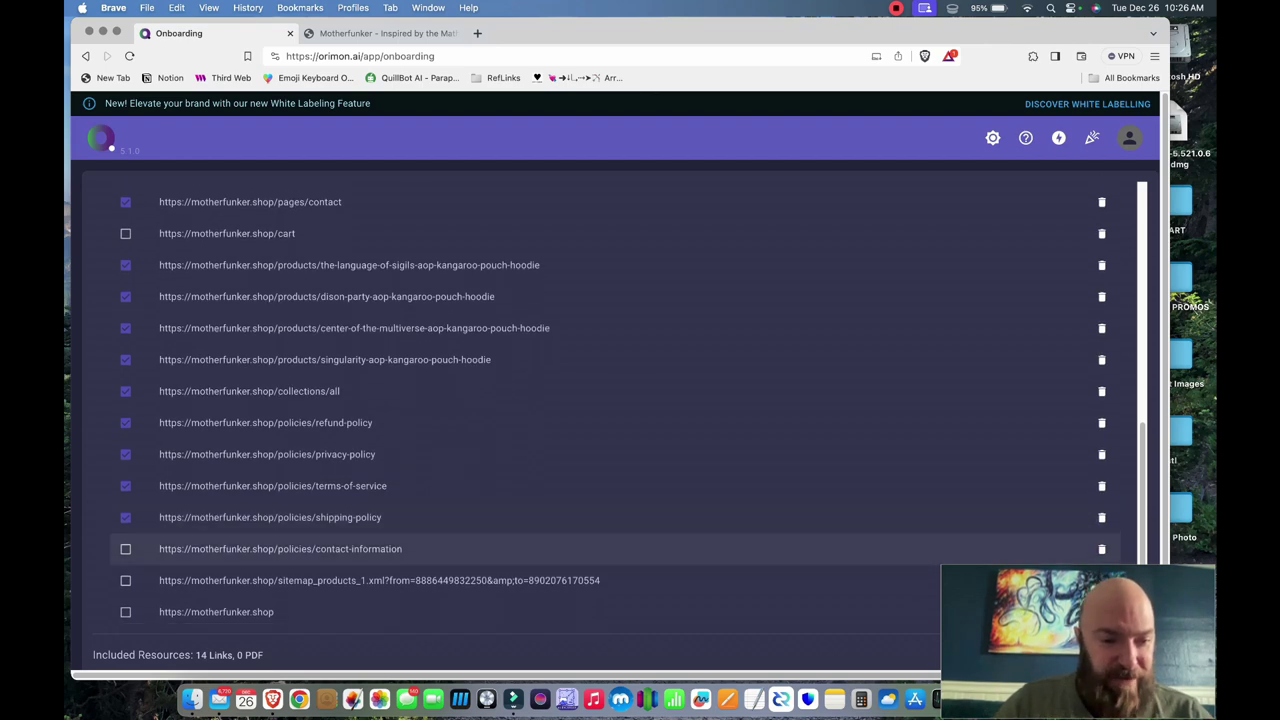
left_click(125, 549)
scroll(125, 560, "down", 1)
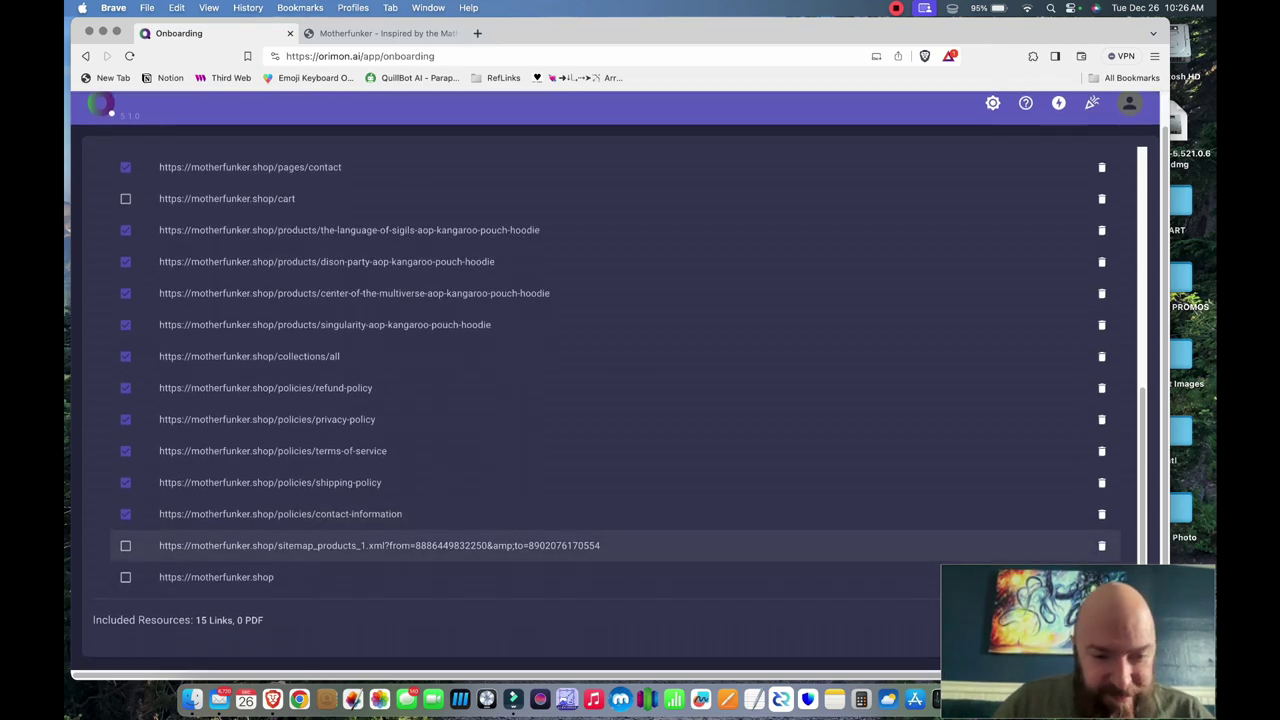
left_click(125, 577)
scroll(125, 577, "up", 1)
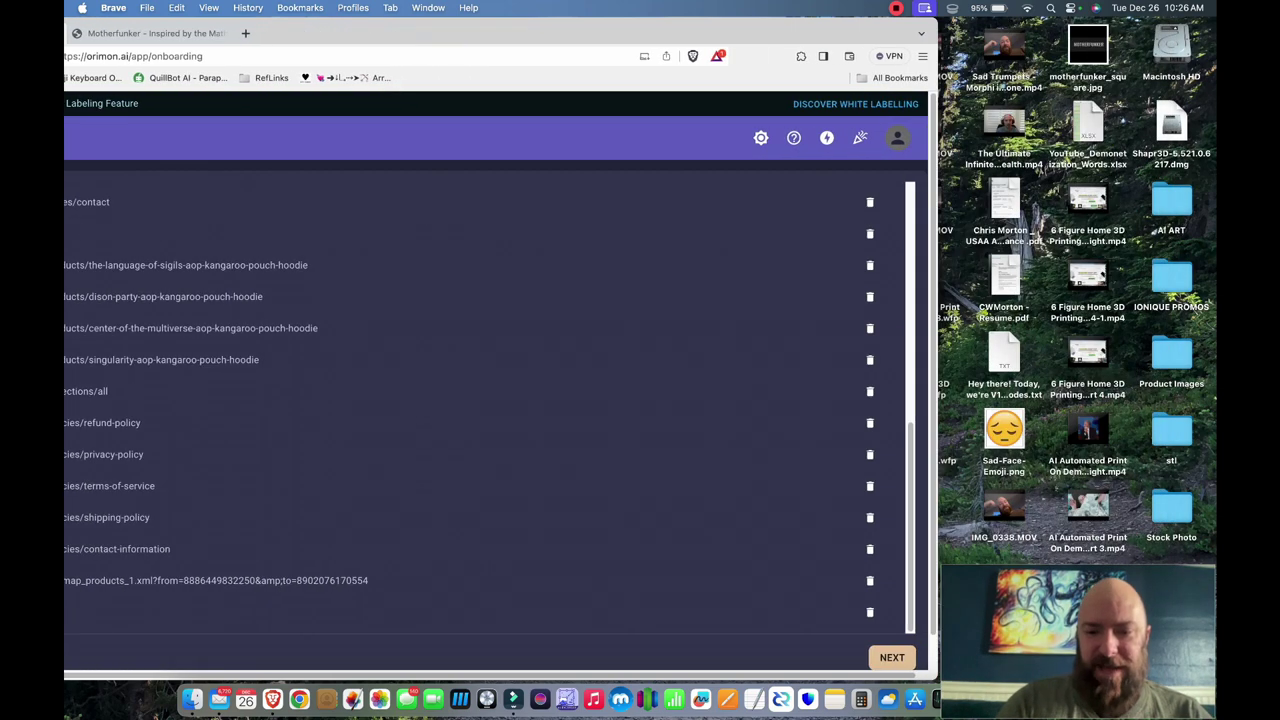
- Name the bot FunkerBot for company Motherfunker, keep English, and create it
left_click(892, 657)
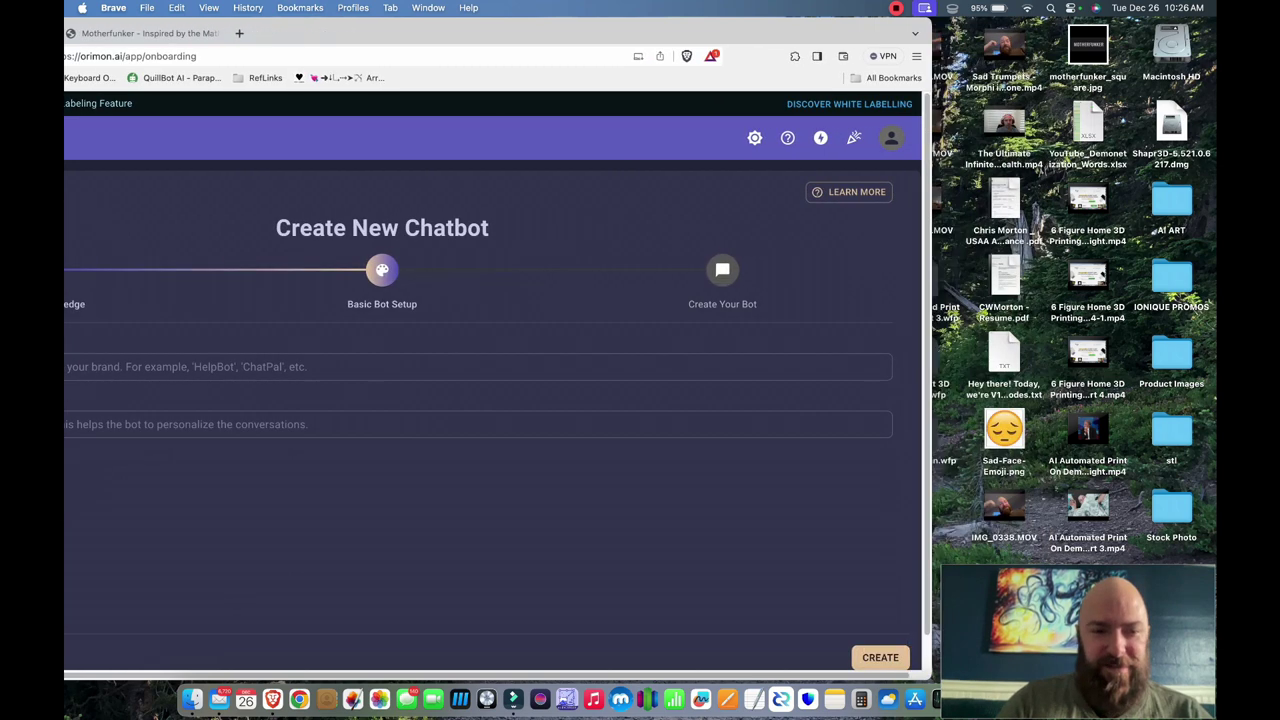
left_click(153, 366)
type("Motherfunk")
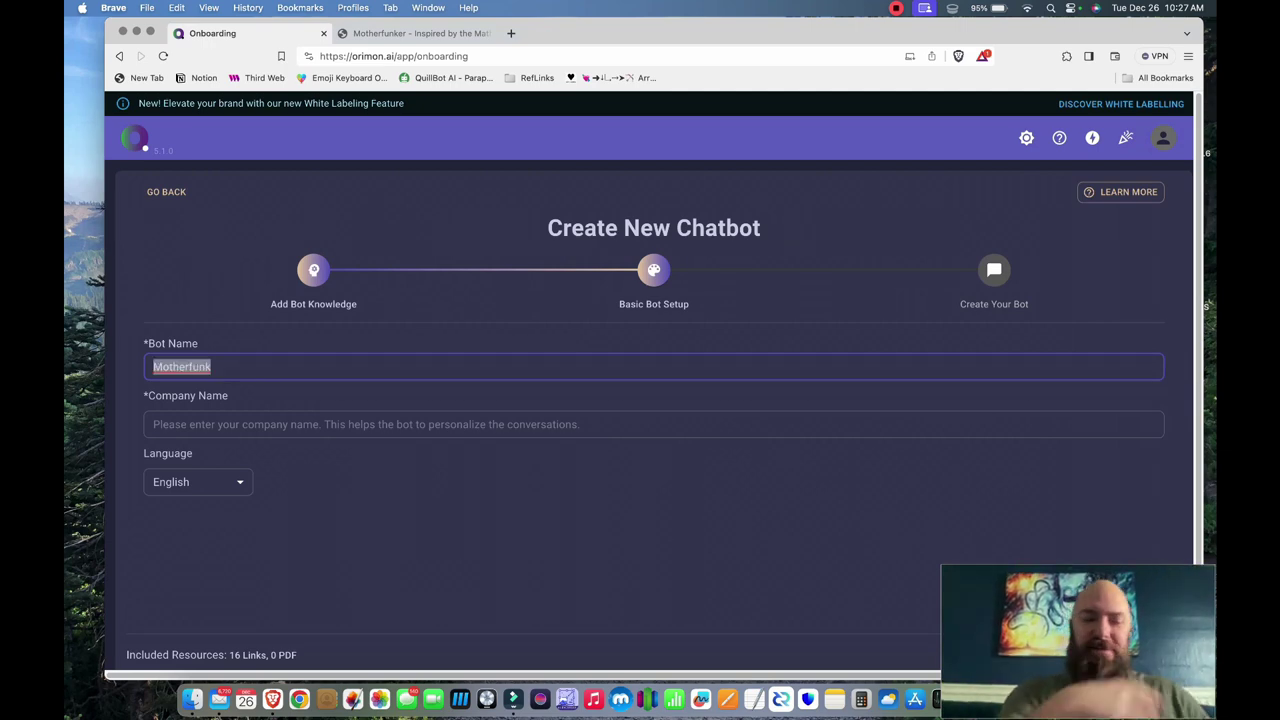
type("Funk")
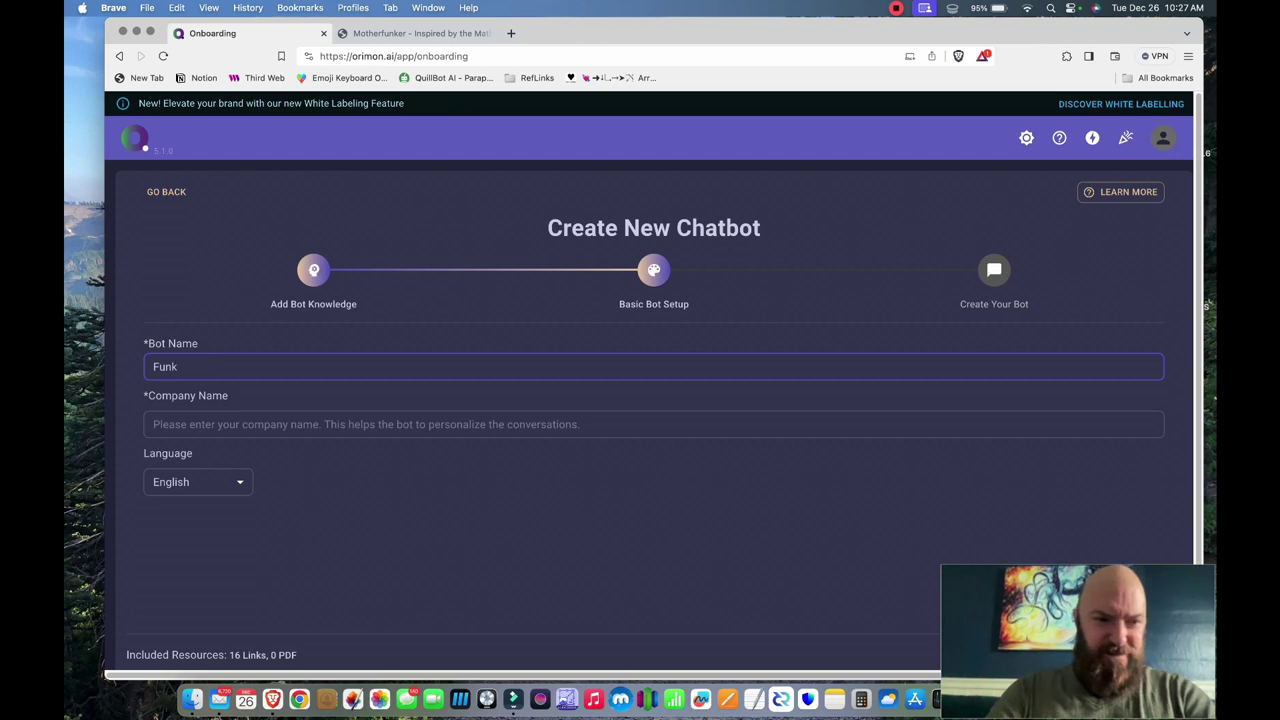
type("erBot")
left_click(155, 424)
type("Motherfunker")
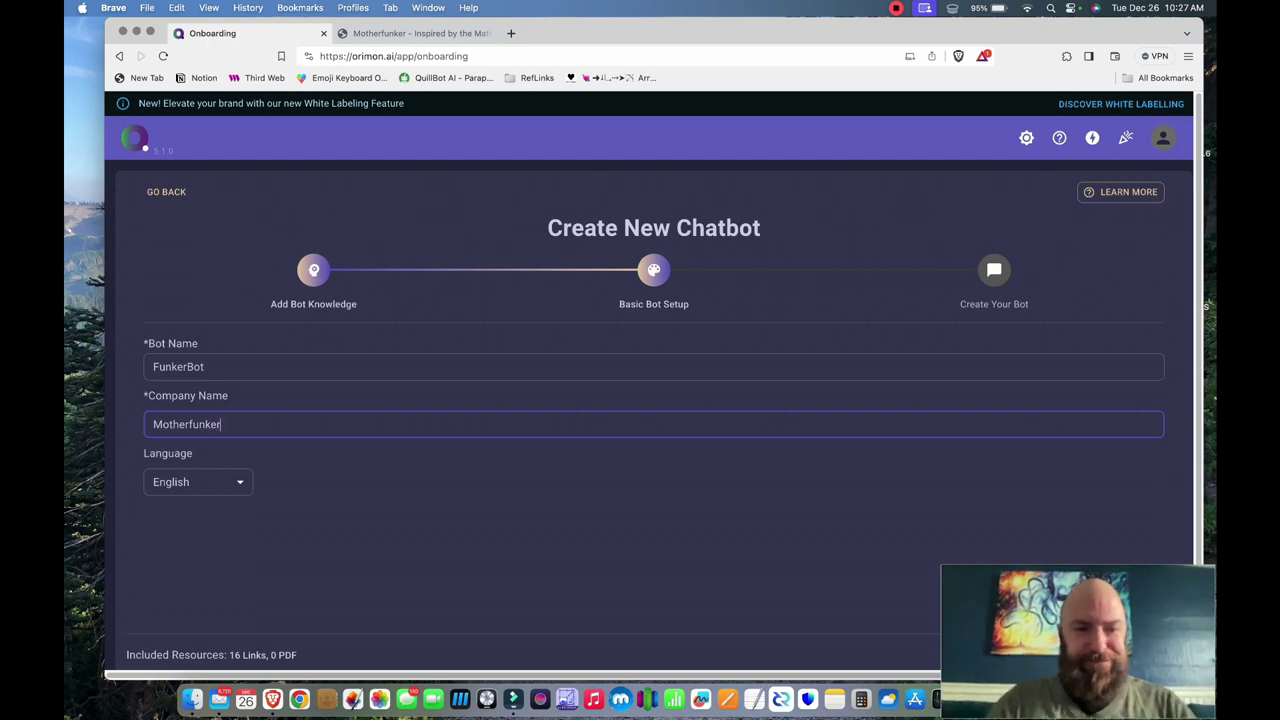
scroll(650, 400, "down", 1)
left_click(1140, 622)
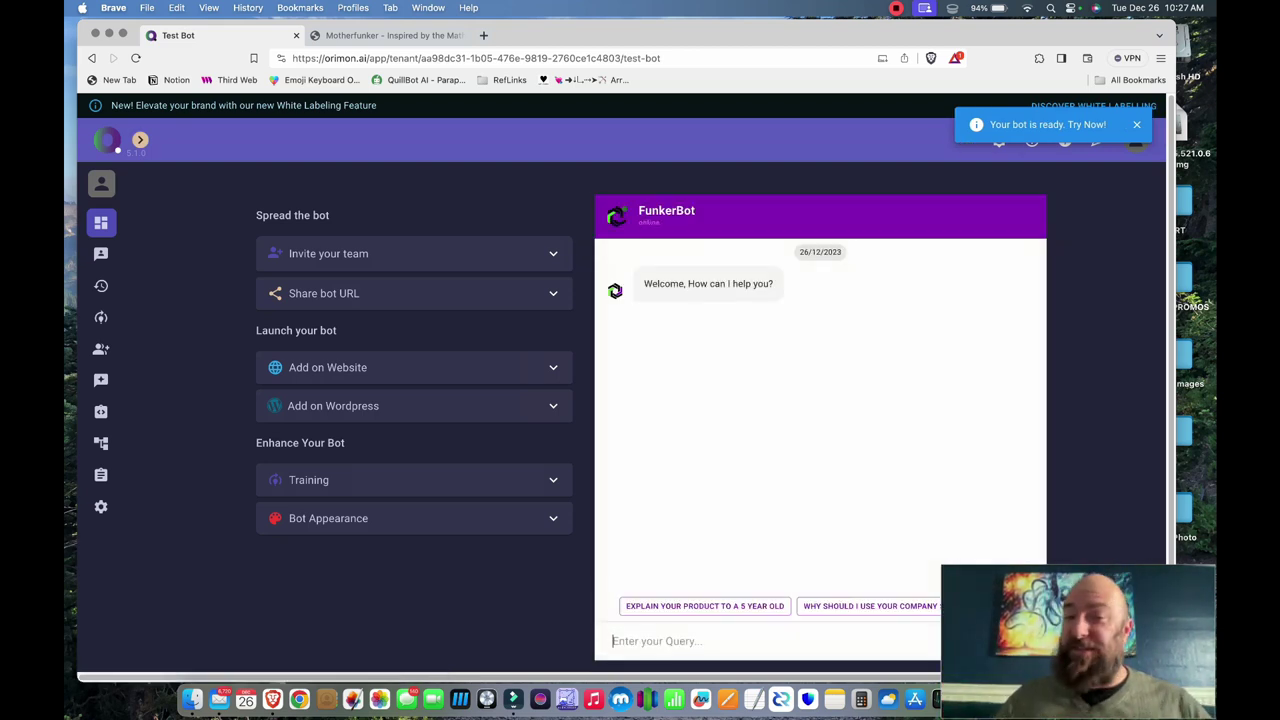
- Ask FunkerBot what the hoodies are made of, how long delivery takes, and about coupons
scroll(625, 377, "down", 1)
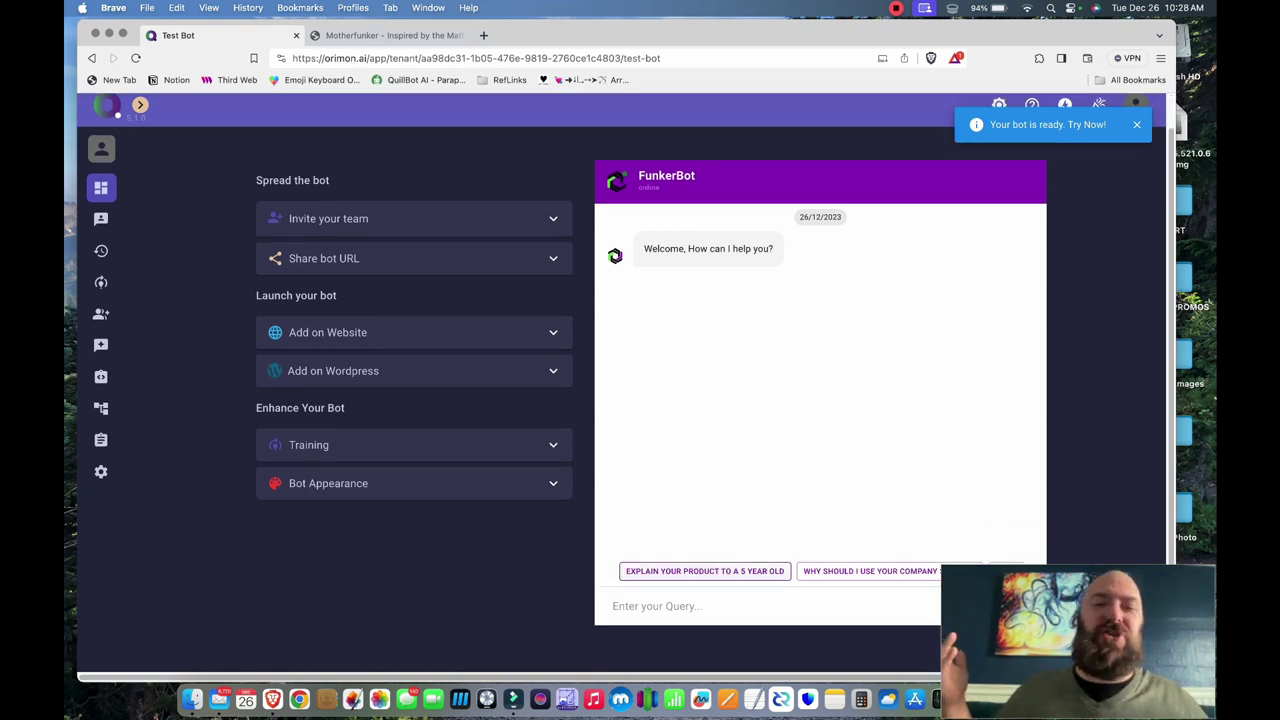
type("What a")
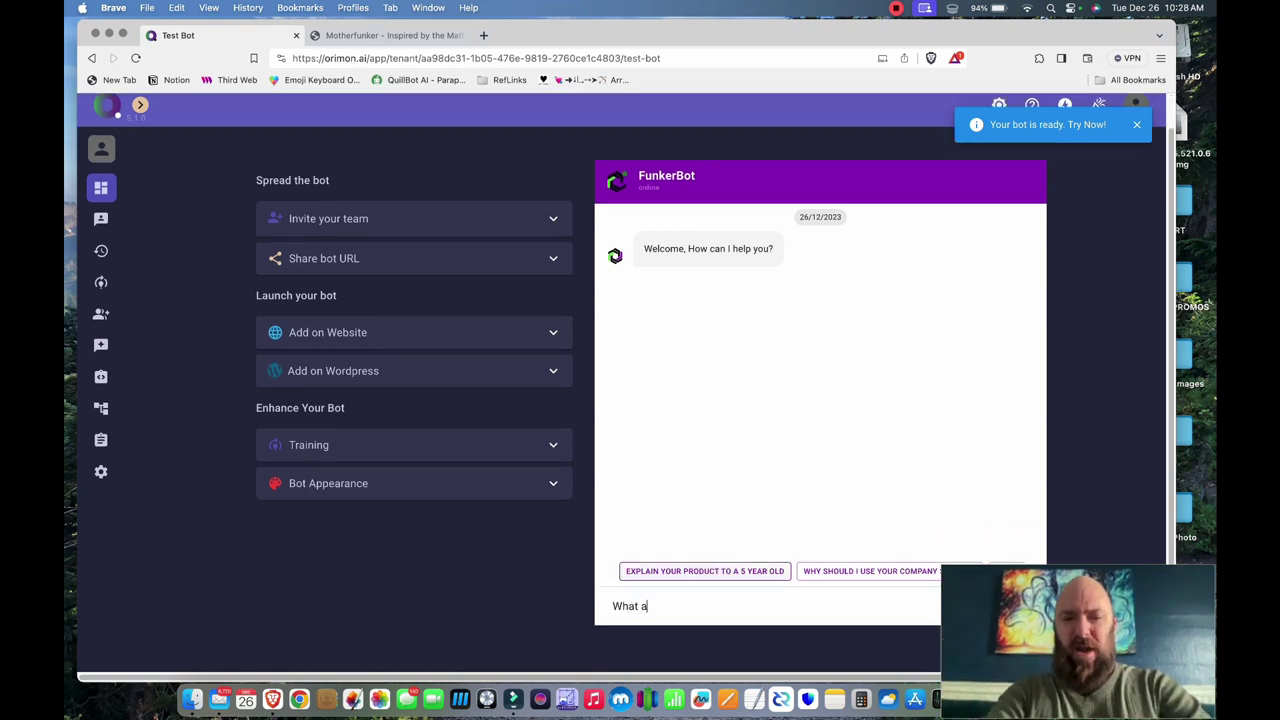
type("re your hoodies ")
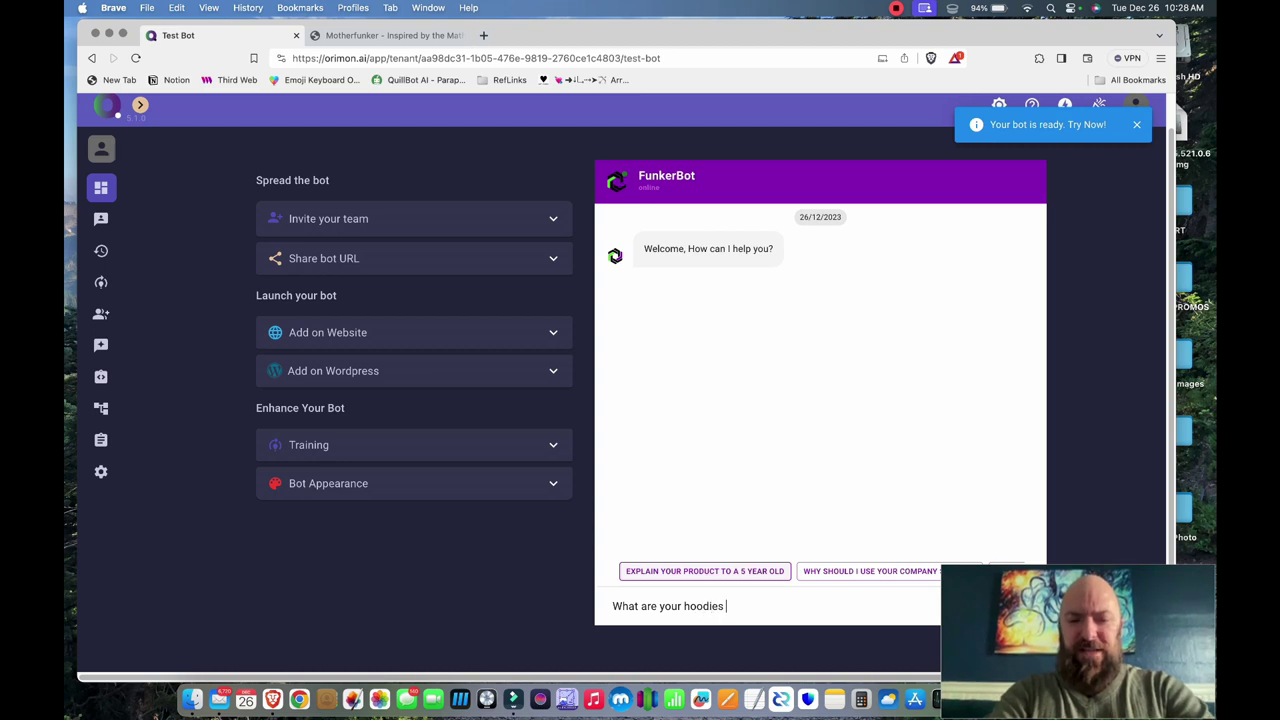
type("made of?")
key("Return")
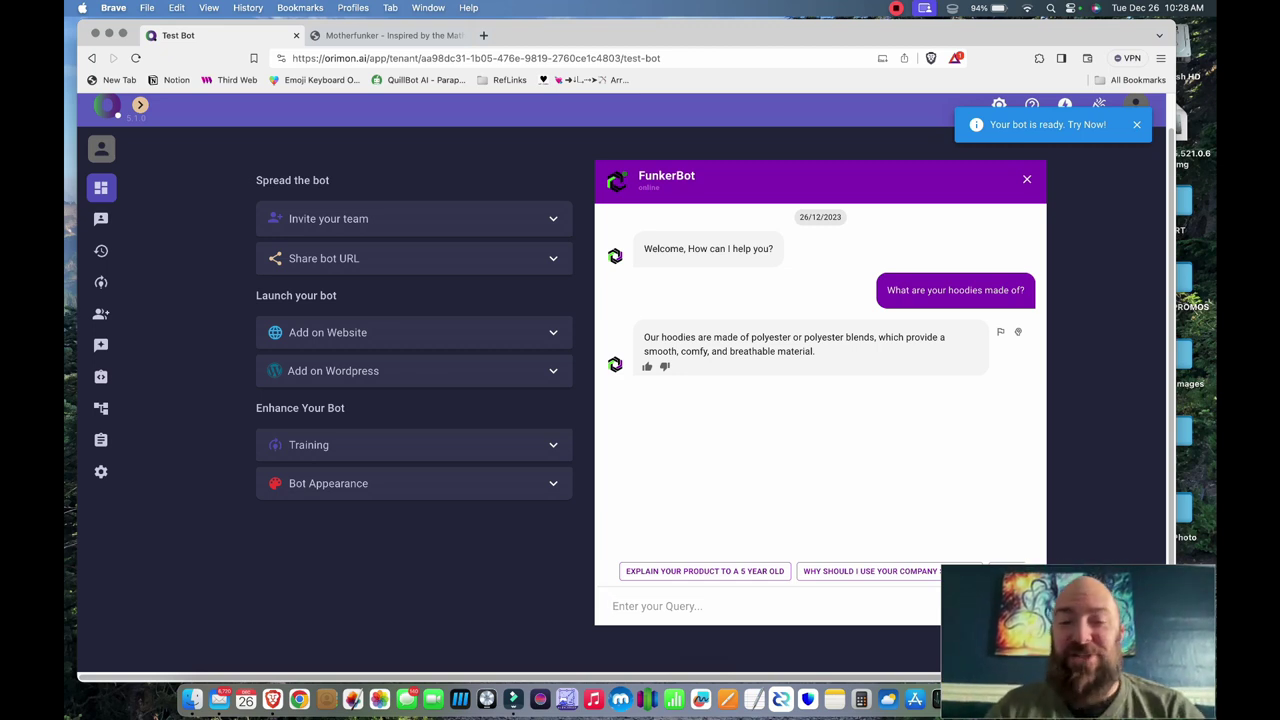
type("How long will it take for. my order to get here?")
key("Return")
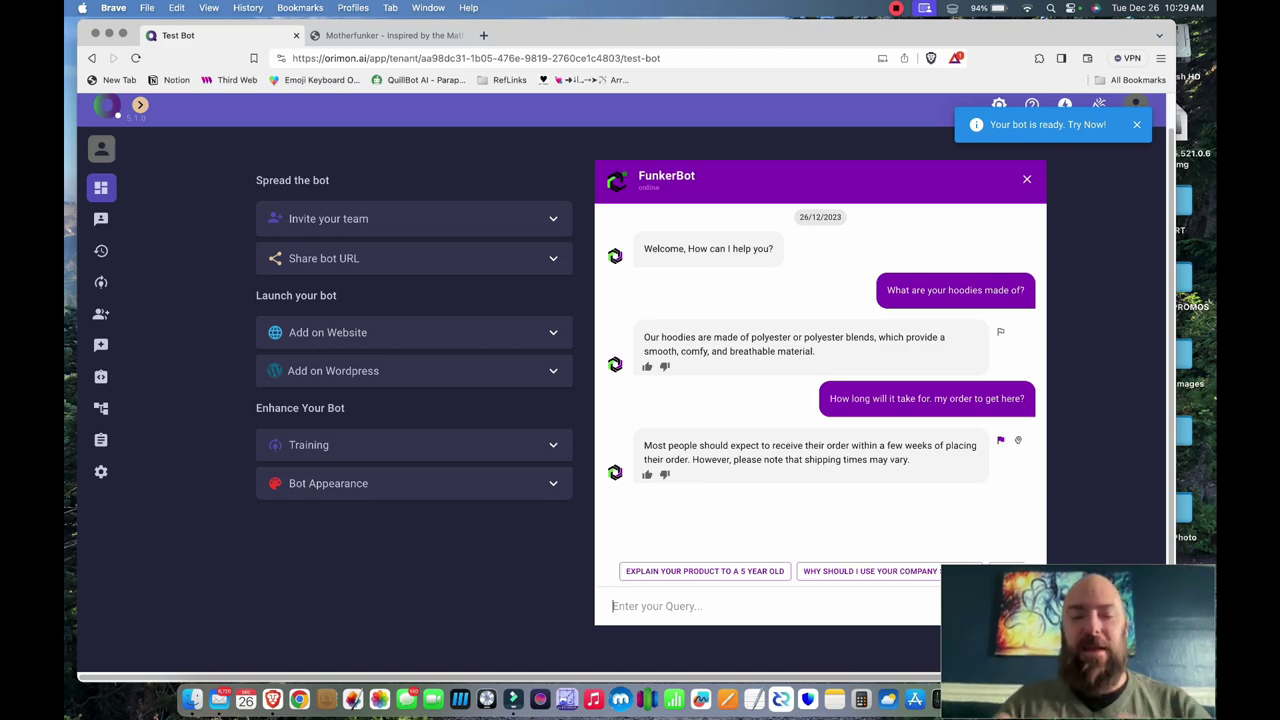
type("Do you have any coupons for me?")
key("Return")
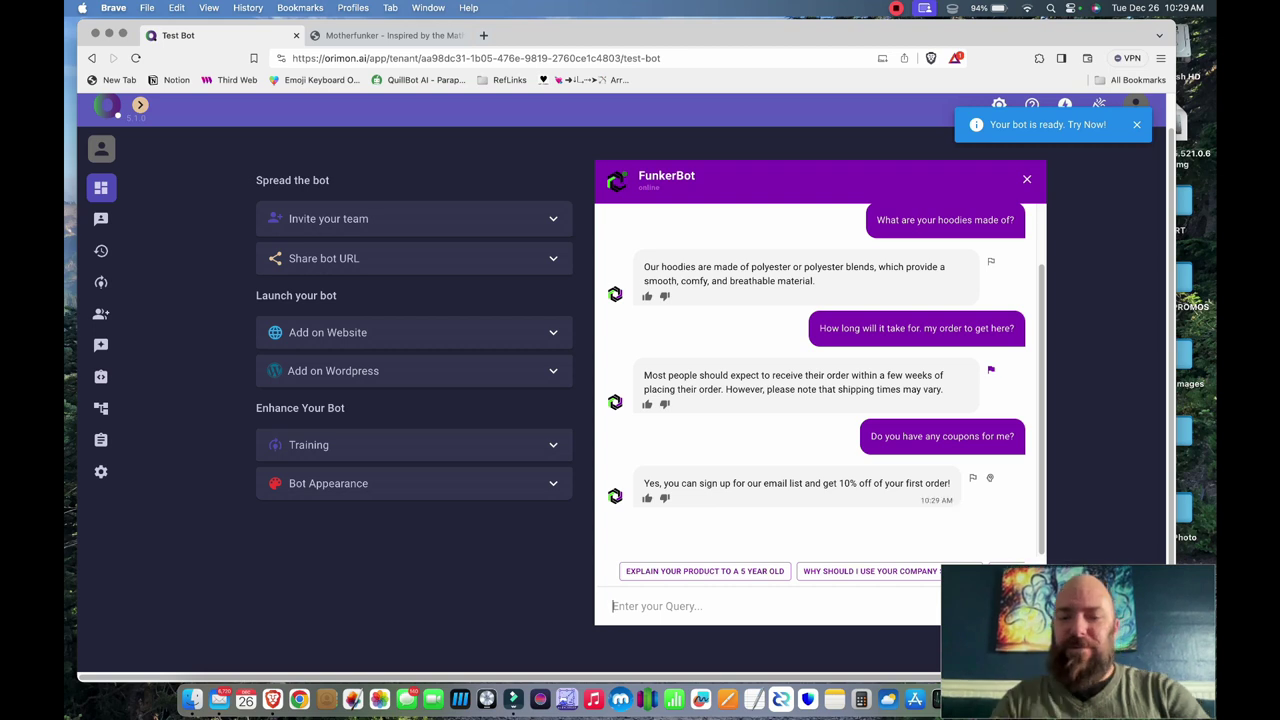
- Ask whether the shop can send an invoice and allow your own courier, resending it until answered
type("Can you send me an invoice to pay for an order? Can i use my own")
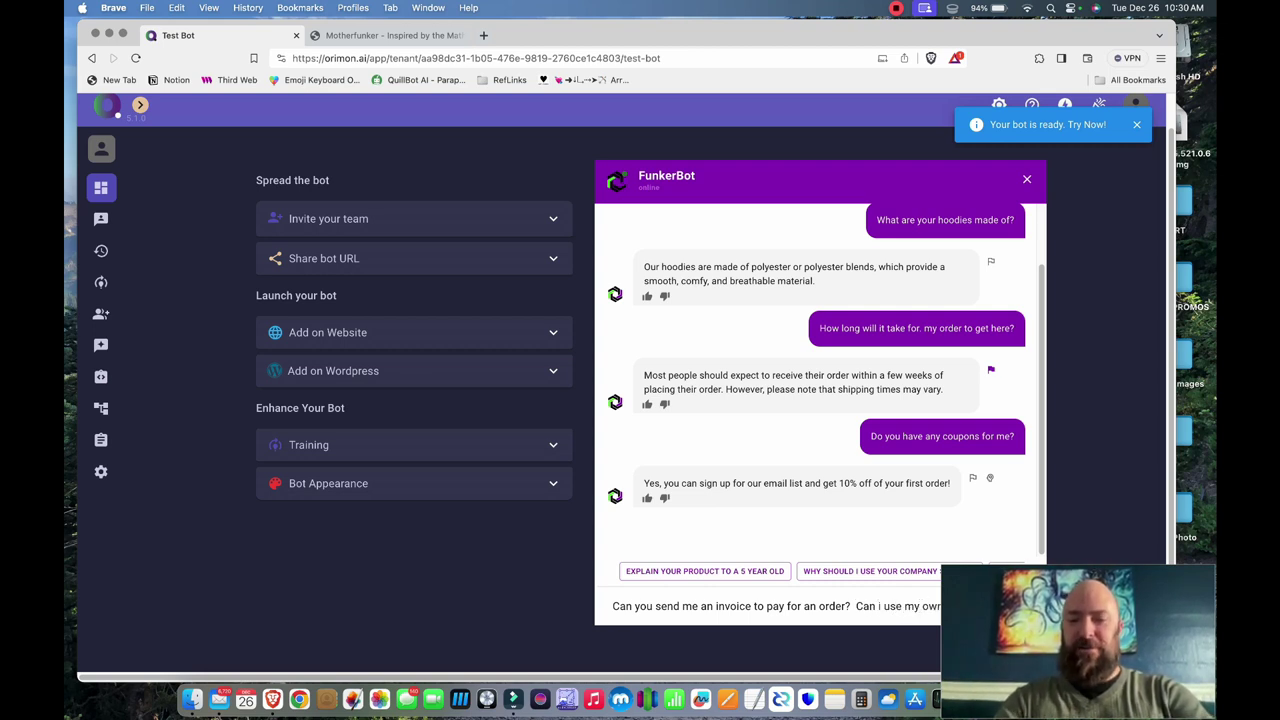
type(" courier?")
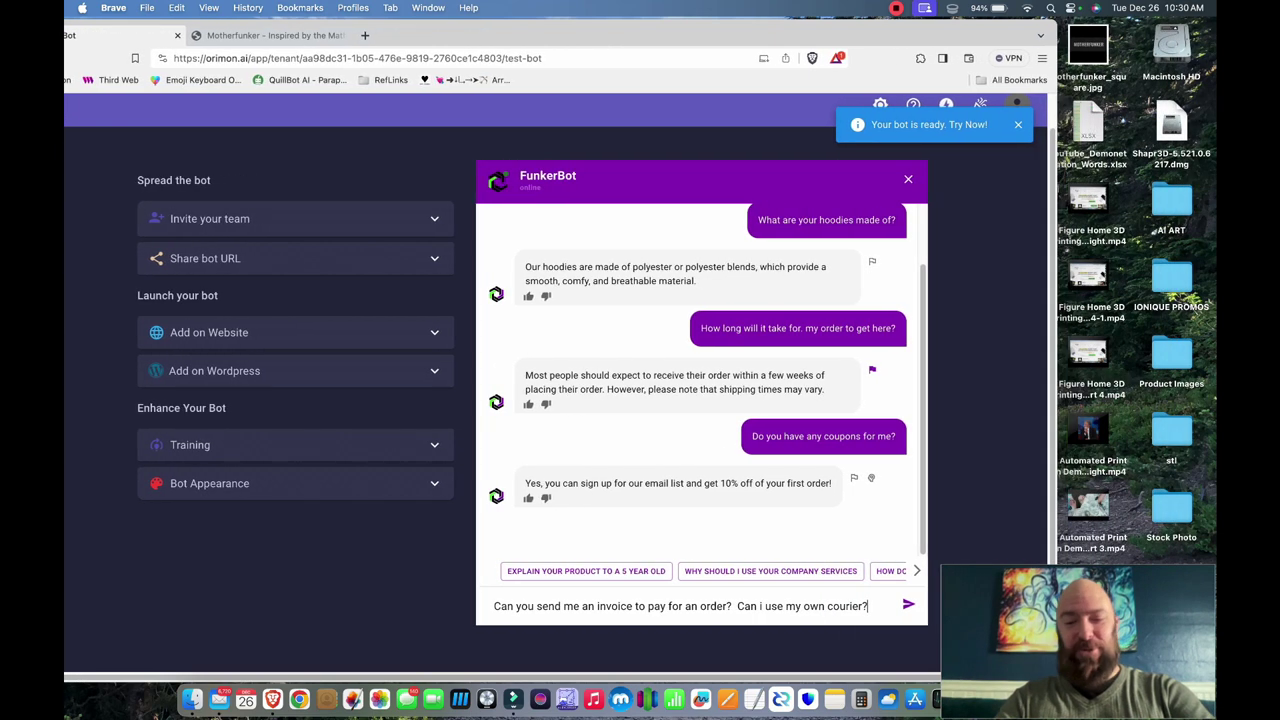
key("Return")
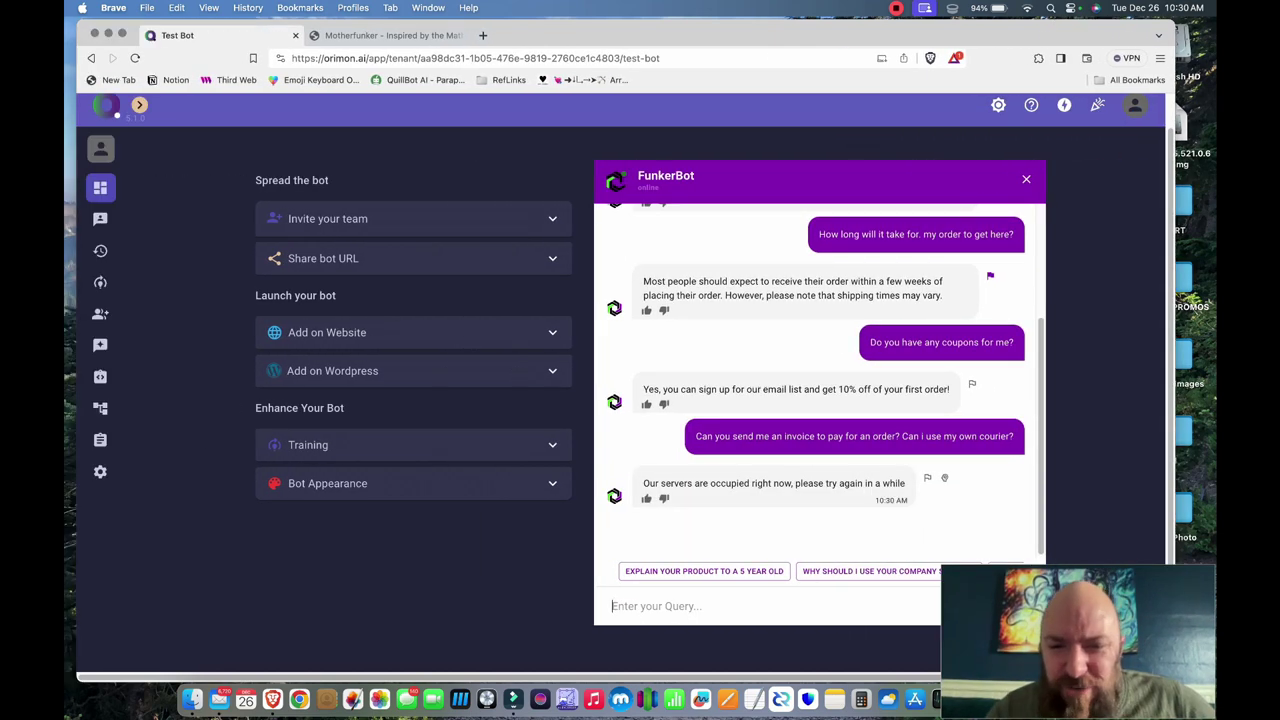
triple_click(851, 436)
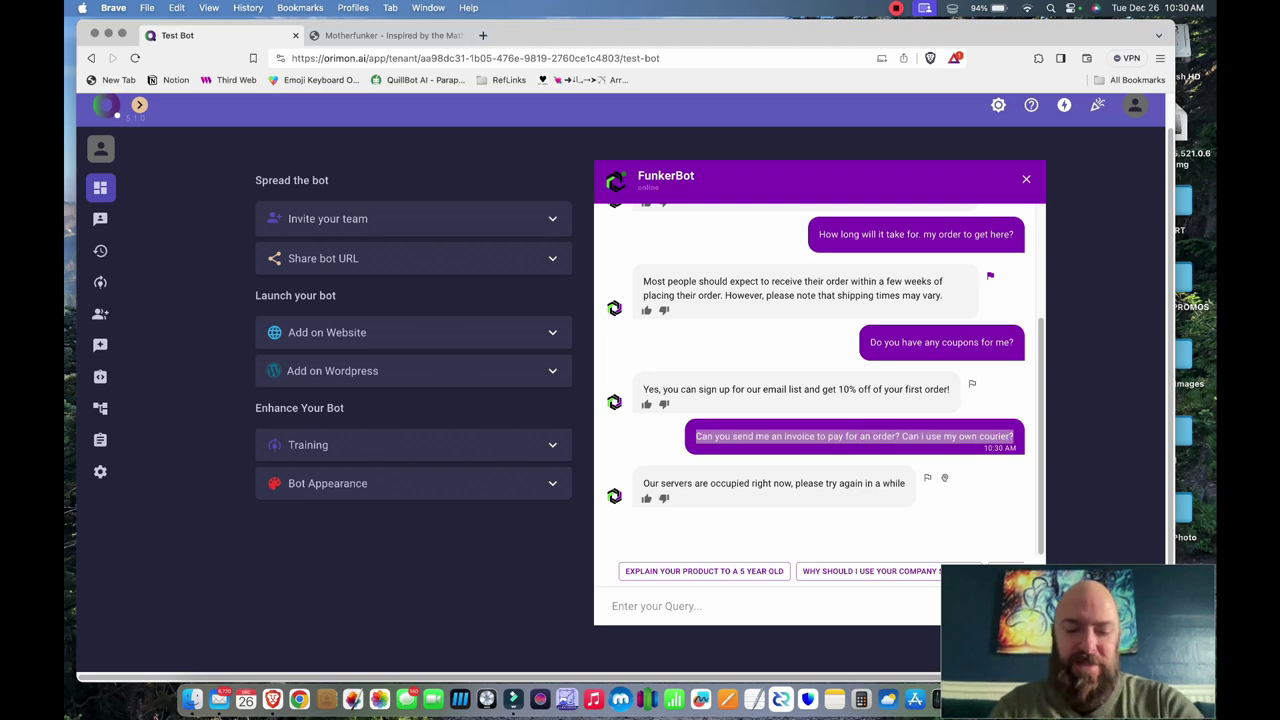
key("super+c")
left_click(650, 606)
key("super+v")
key("Return")
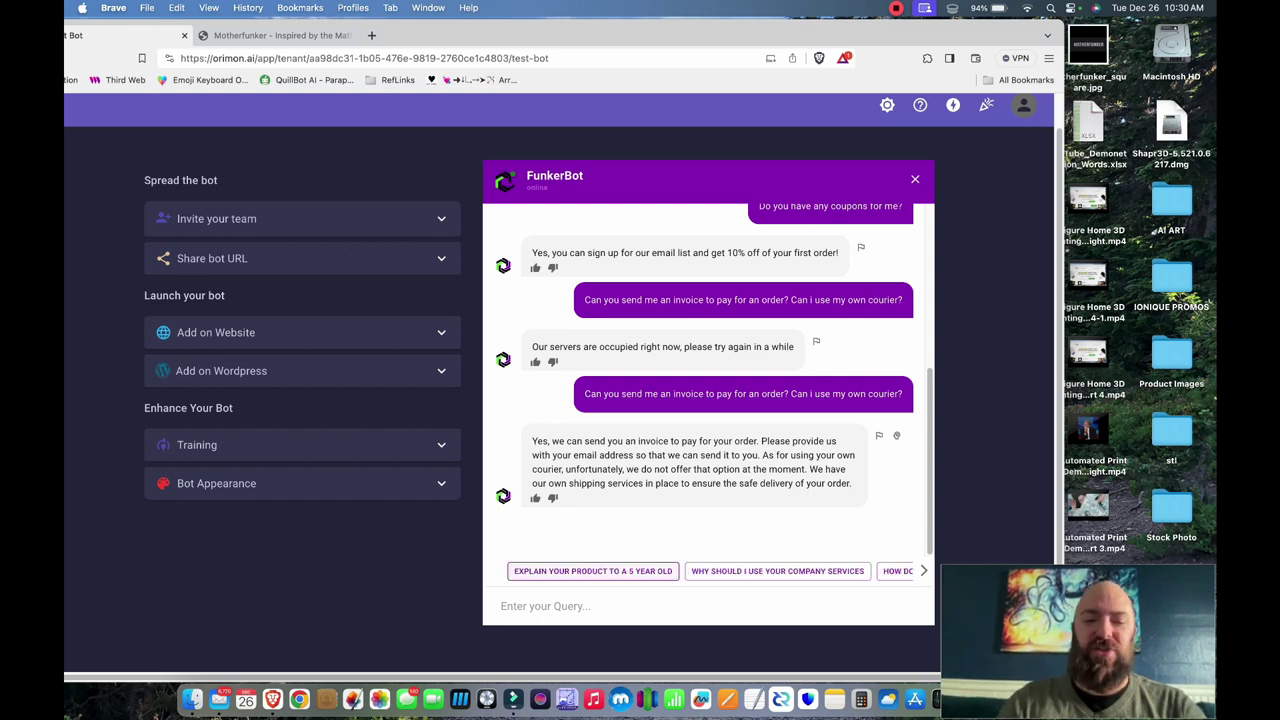
- Ask both suggested product questions, then send 'Ill take 50 of these'
left_click(593, 571)
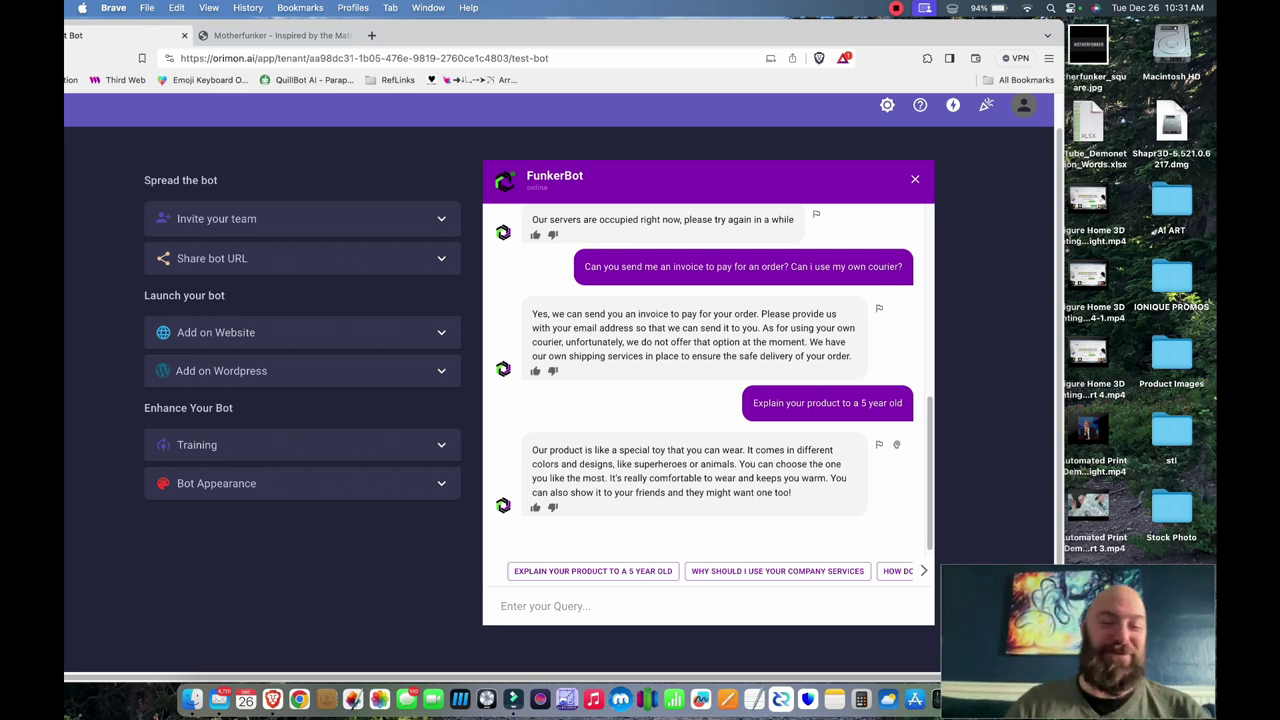
left_click(898, 571)
type("Ill take ")
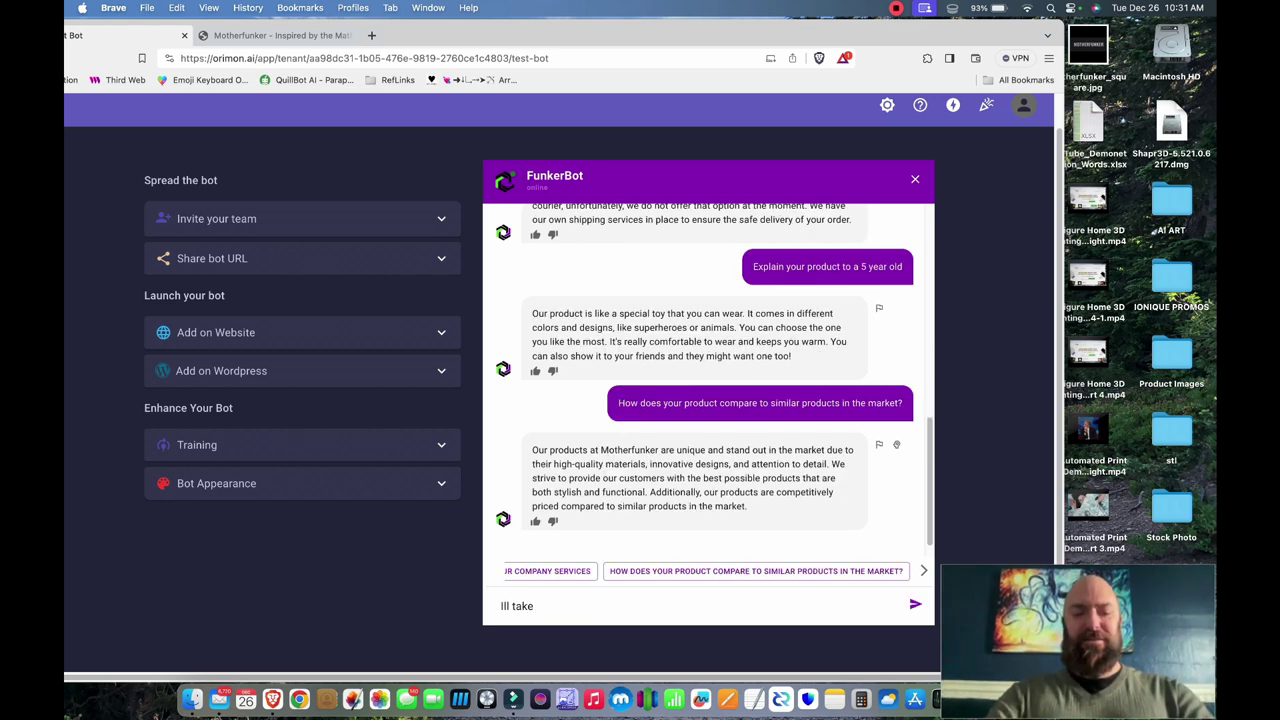
type("50 of these")
key("Return")
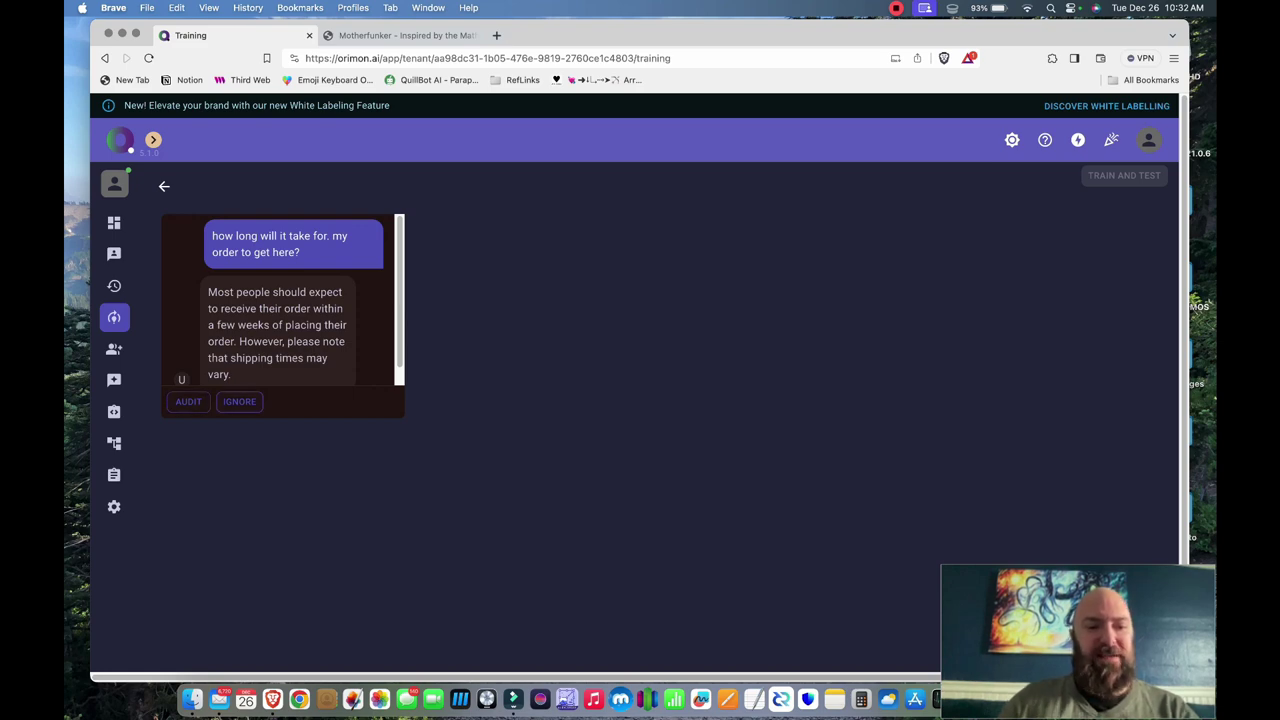
- Audit the shipping answer, adding 'in the USA' and changing 'few weeks' to '1-2 weeks'
left_click(188, 401)
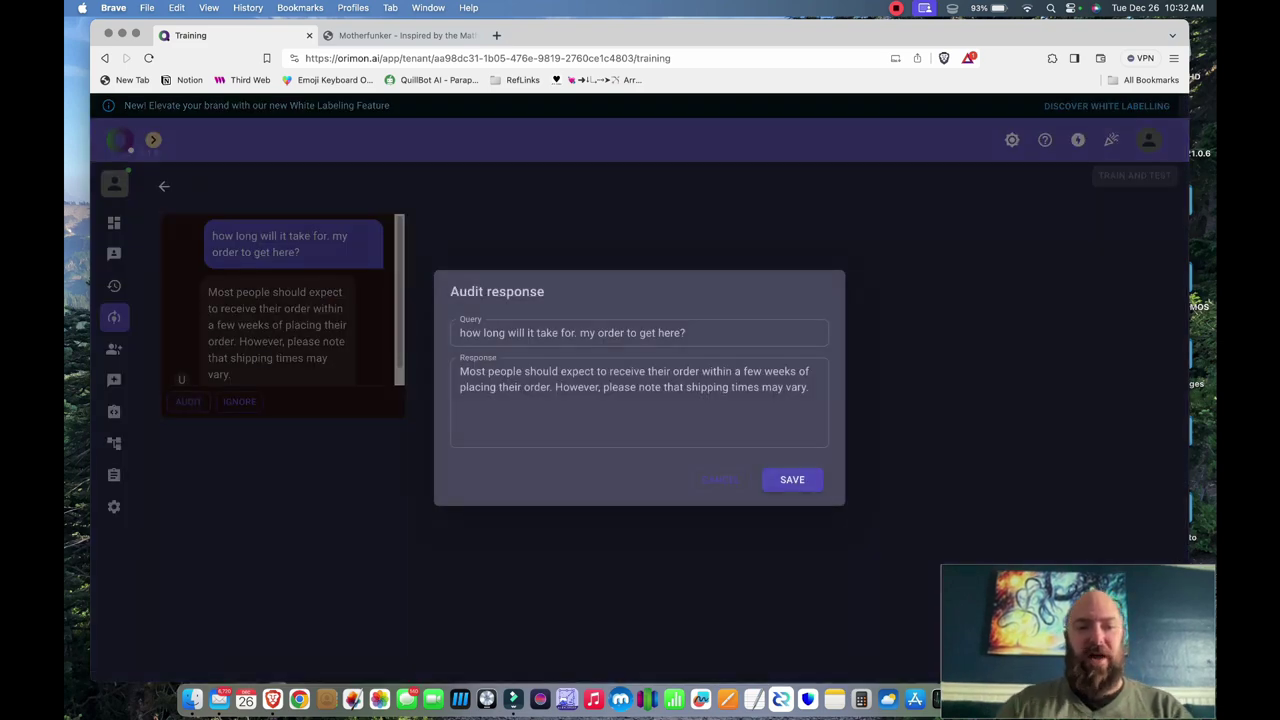
double_click(576, 387)
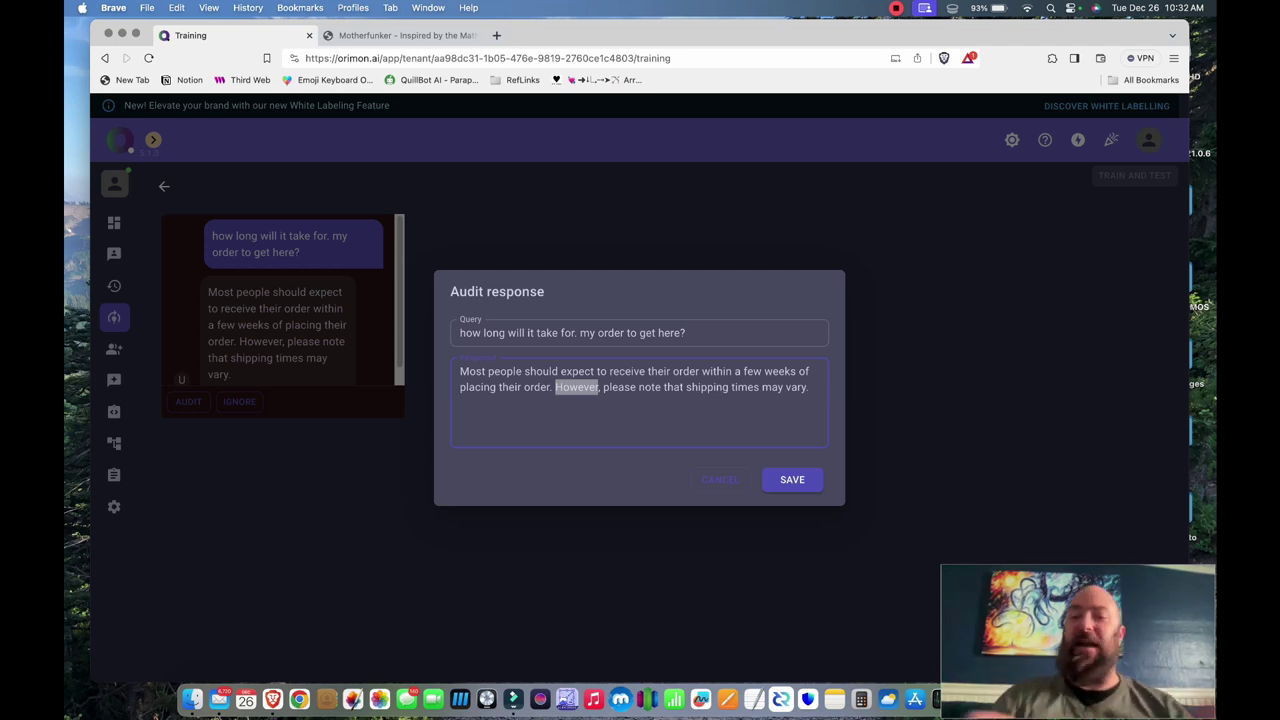
double_click(744, 387)
left_click(520, 371)
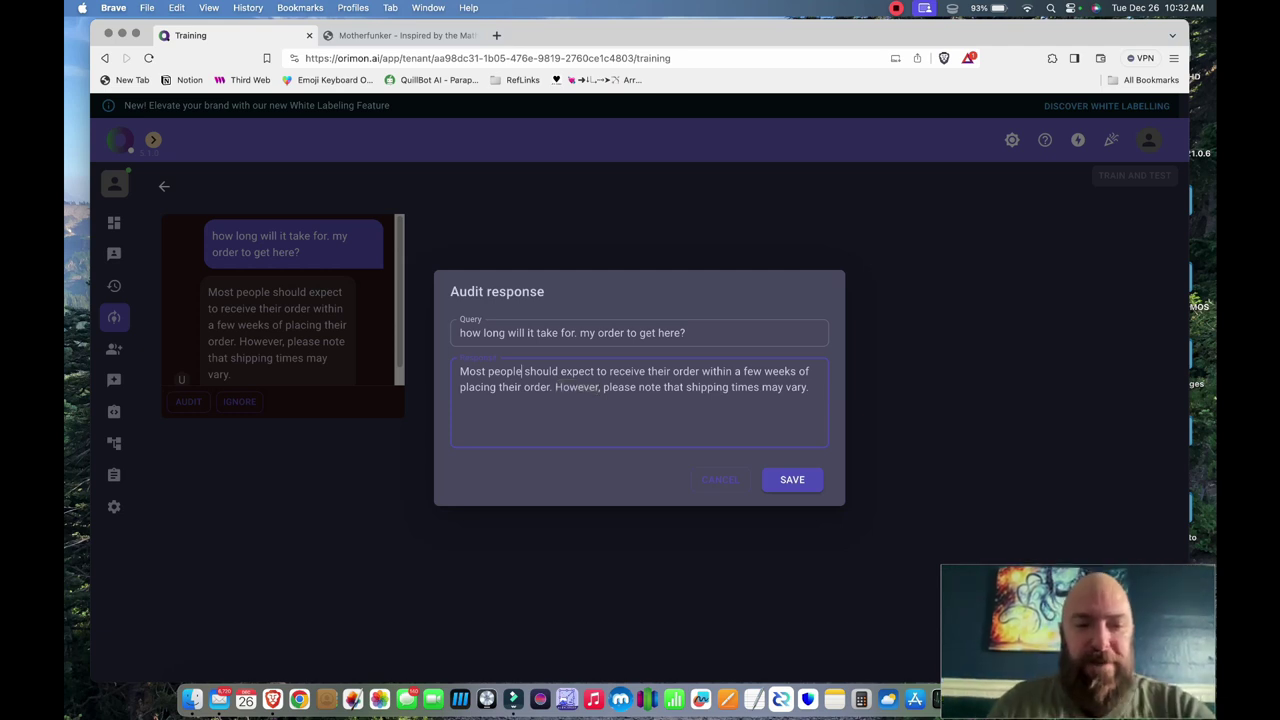
type("in")
key("BackSpace")
key("BackSpace")
type("in the USA")
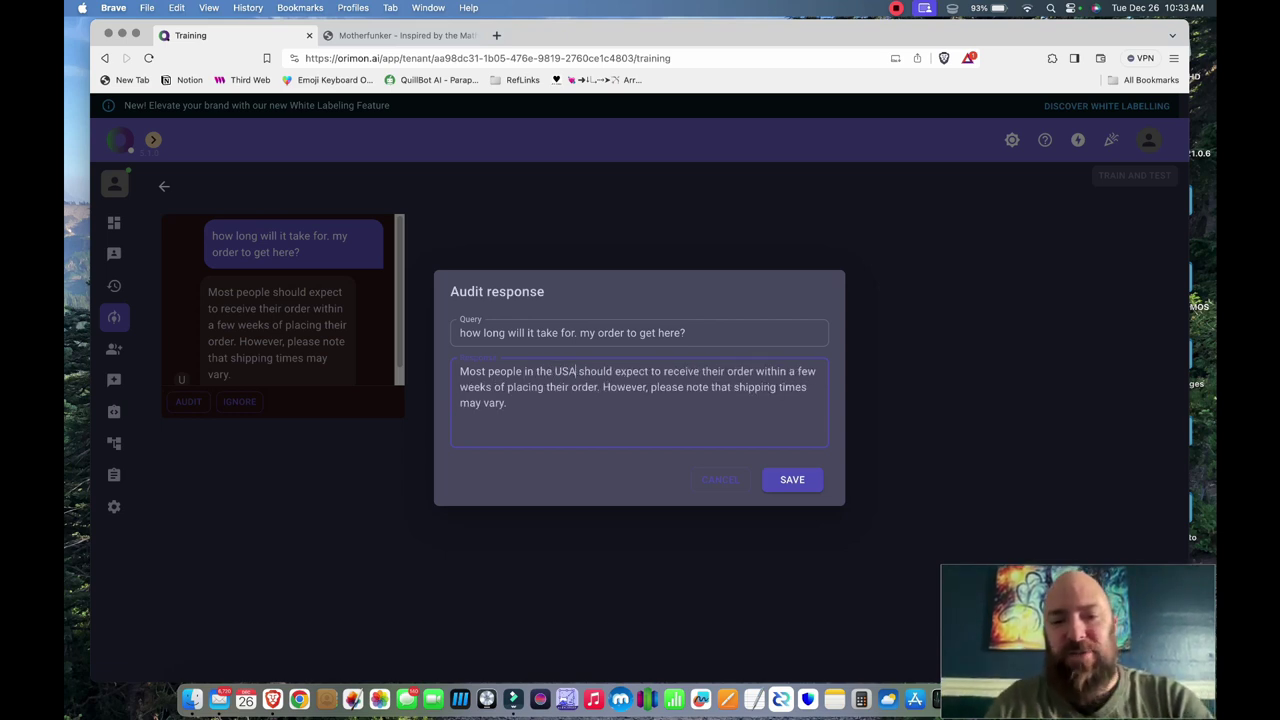
key("BackSpace")
key("BackSpace")
key("BackSpace")
type("1-2")
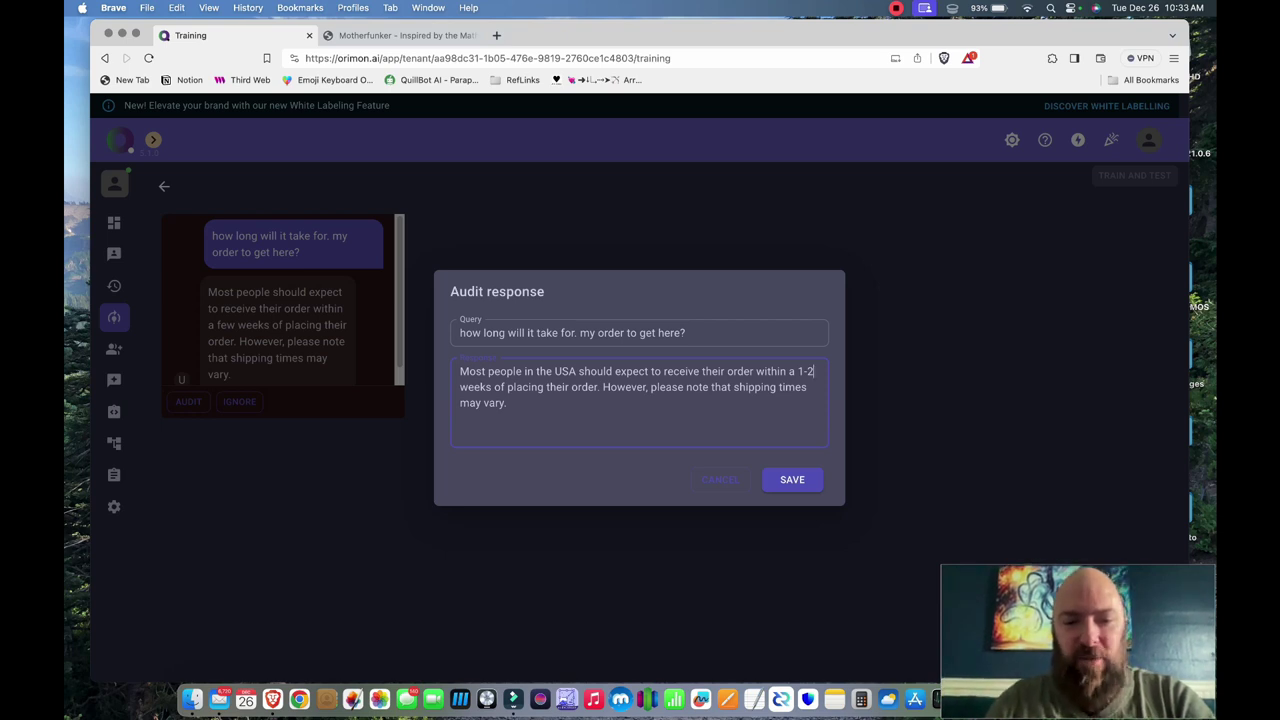
- Add that international orders may take longer and times vary with location, weather and other conditions, then save
left_click(603, 387)
type("Internat")
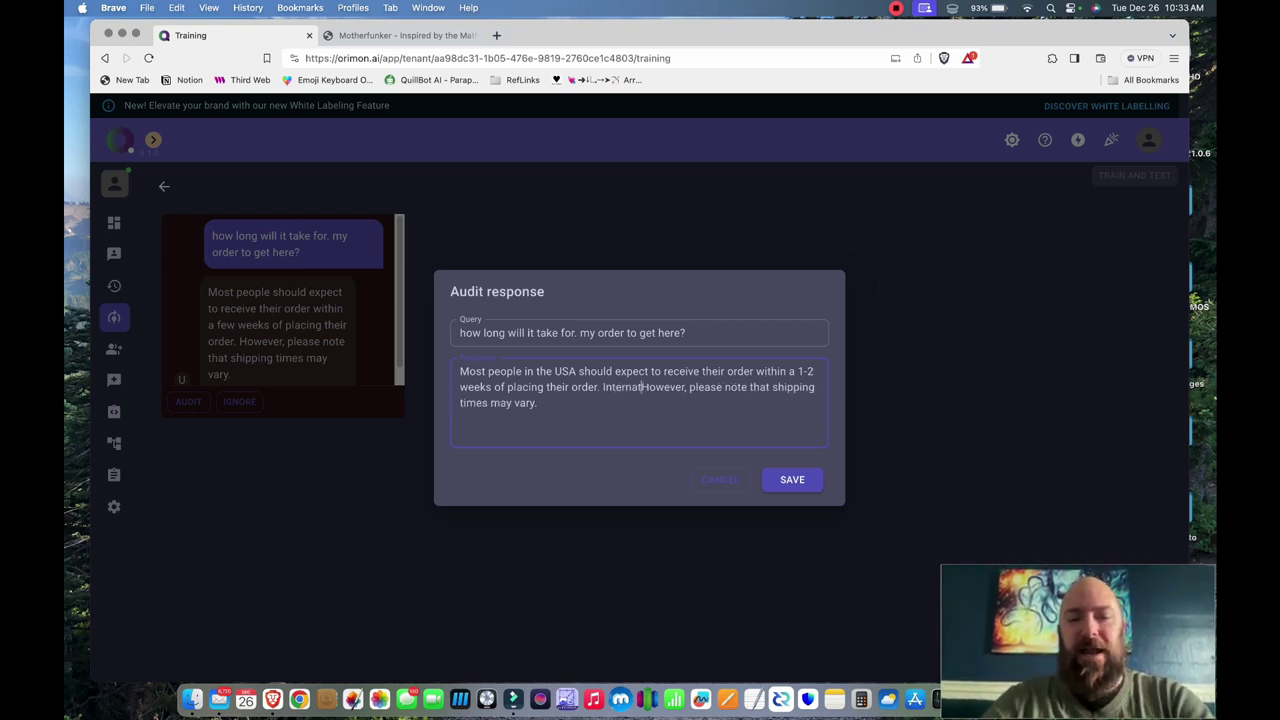
type("ional orders ma")
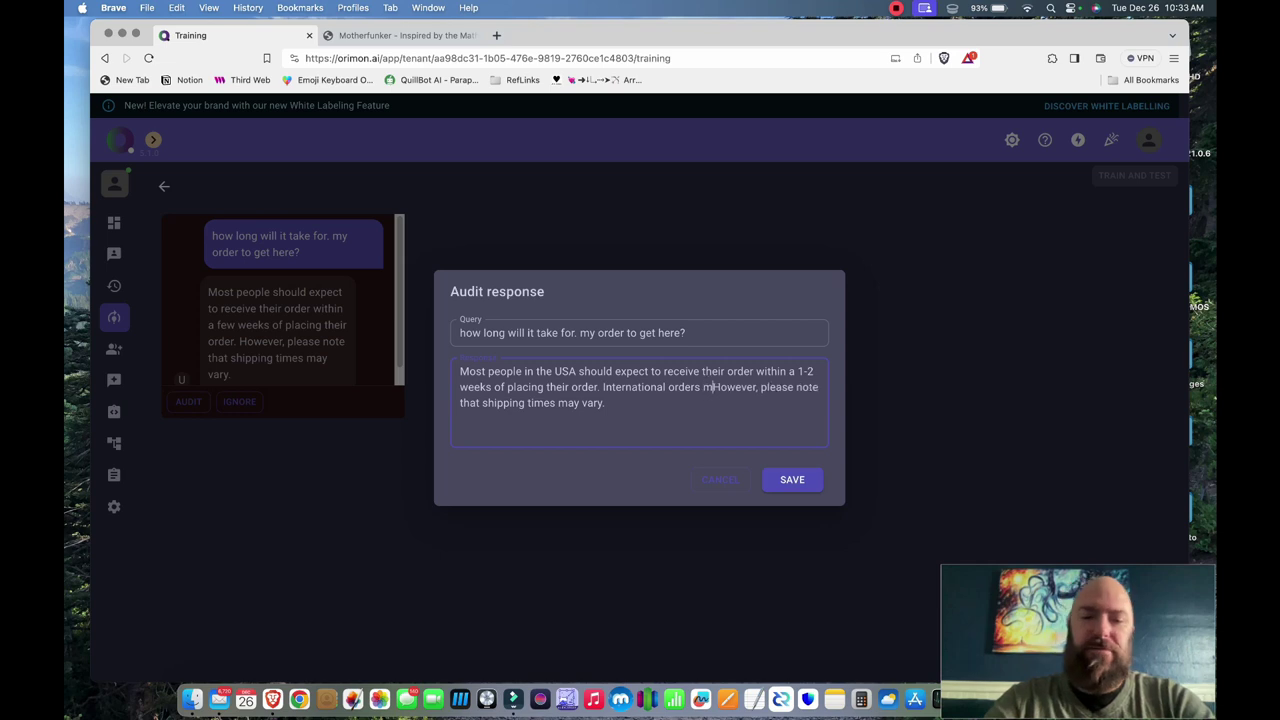
type("y take longer.")
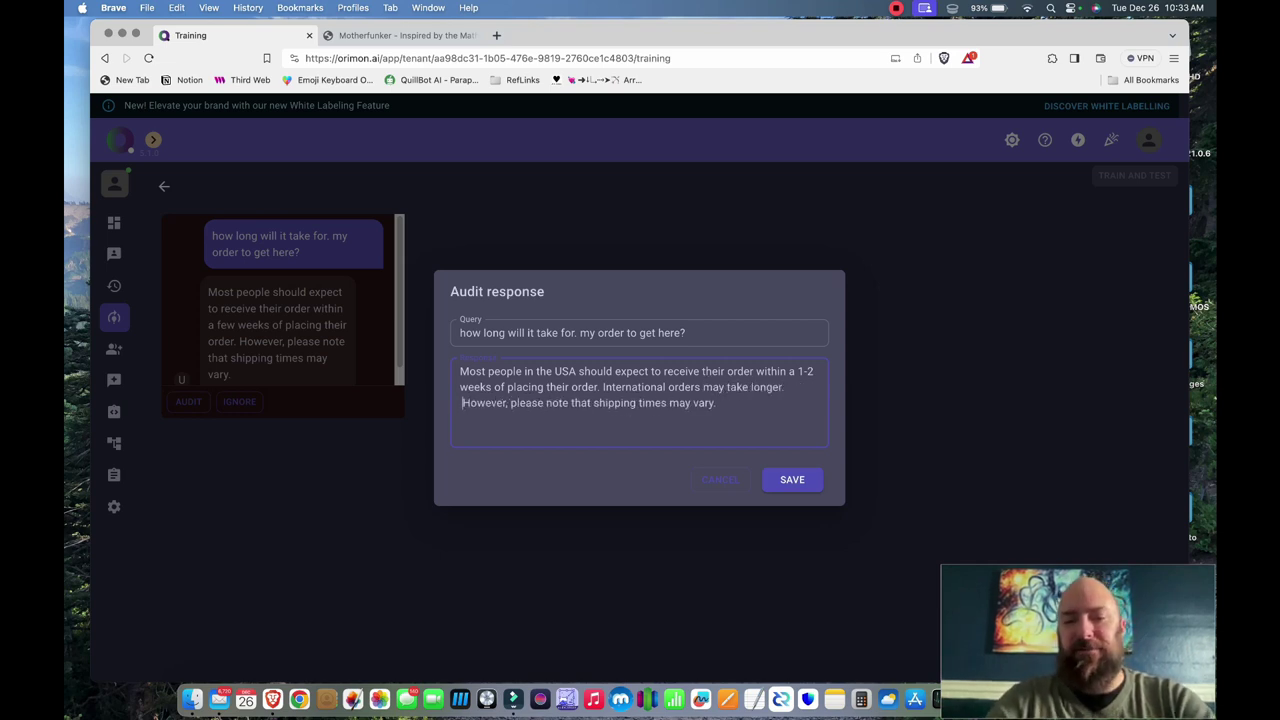
key("BackSpace")
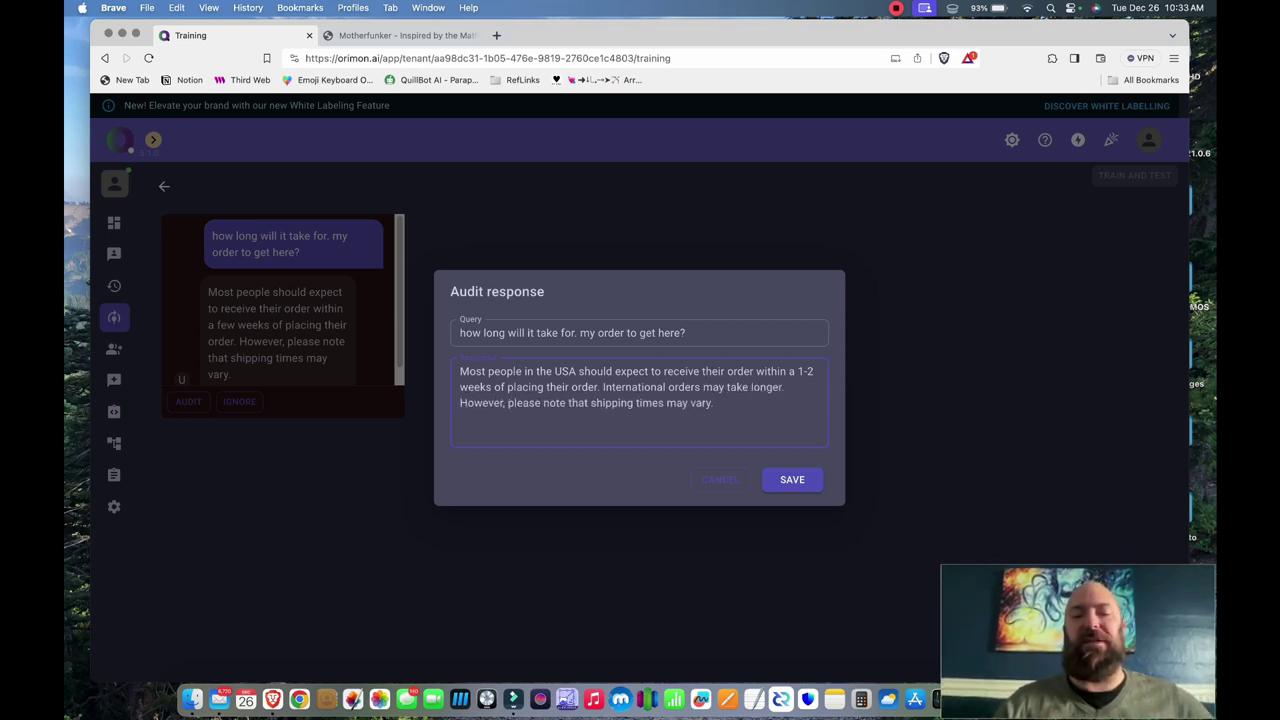
left_click(713, 403)
key("BackSpace")
type("depending on lo")
type("cation, weather, ")
type("and oth4e.")
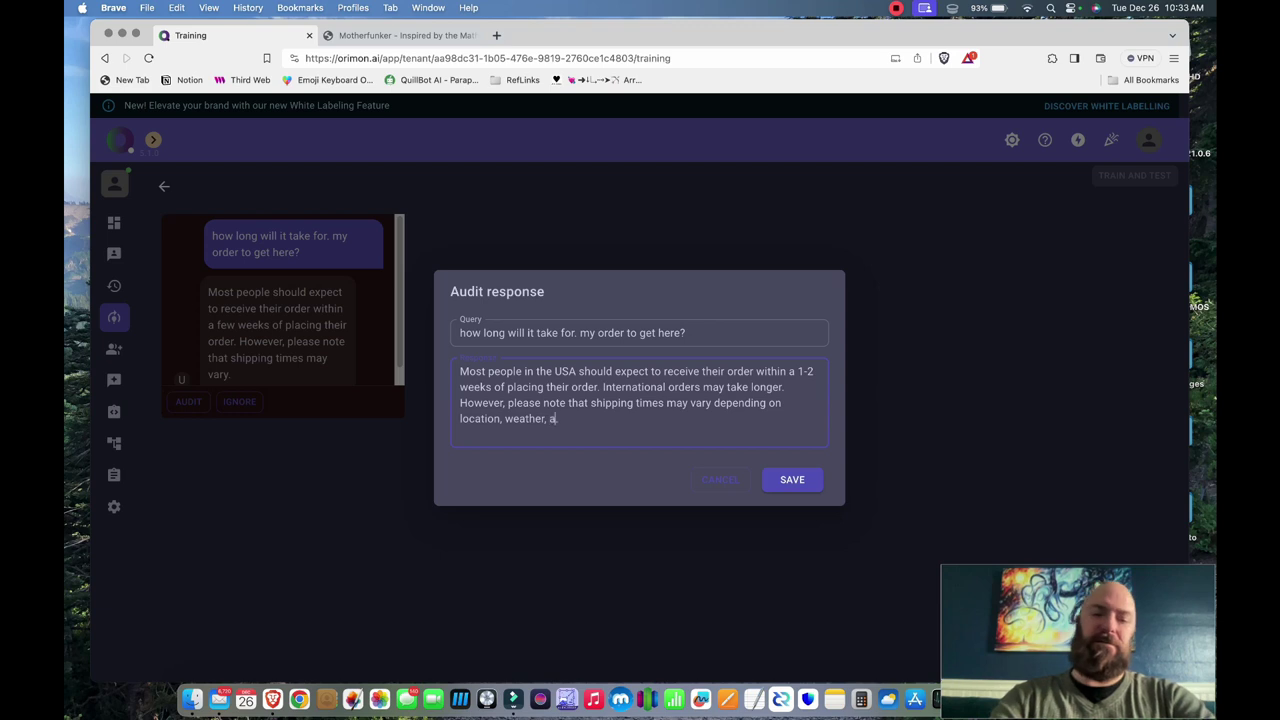
key("BackSpace")
key("BackSpace")
key("BackSpace")
type("er condition.")
left_click(717, 403)
type("s")
key("Return")
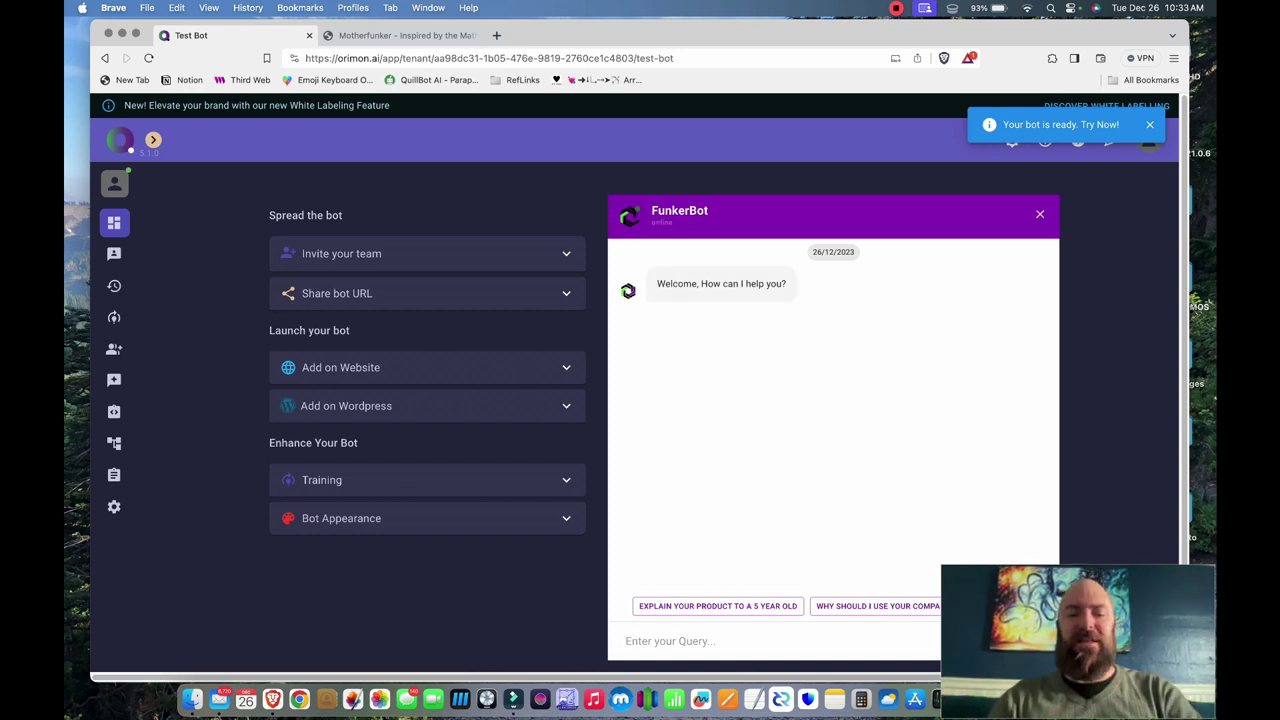
- Ask FunkerBot the delivery time to Trinidad, then clarify it is Trinidad in the USA
type("Holw long ")
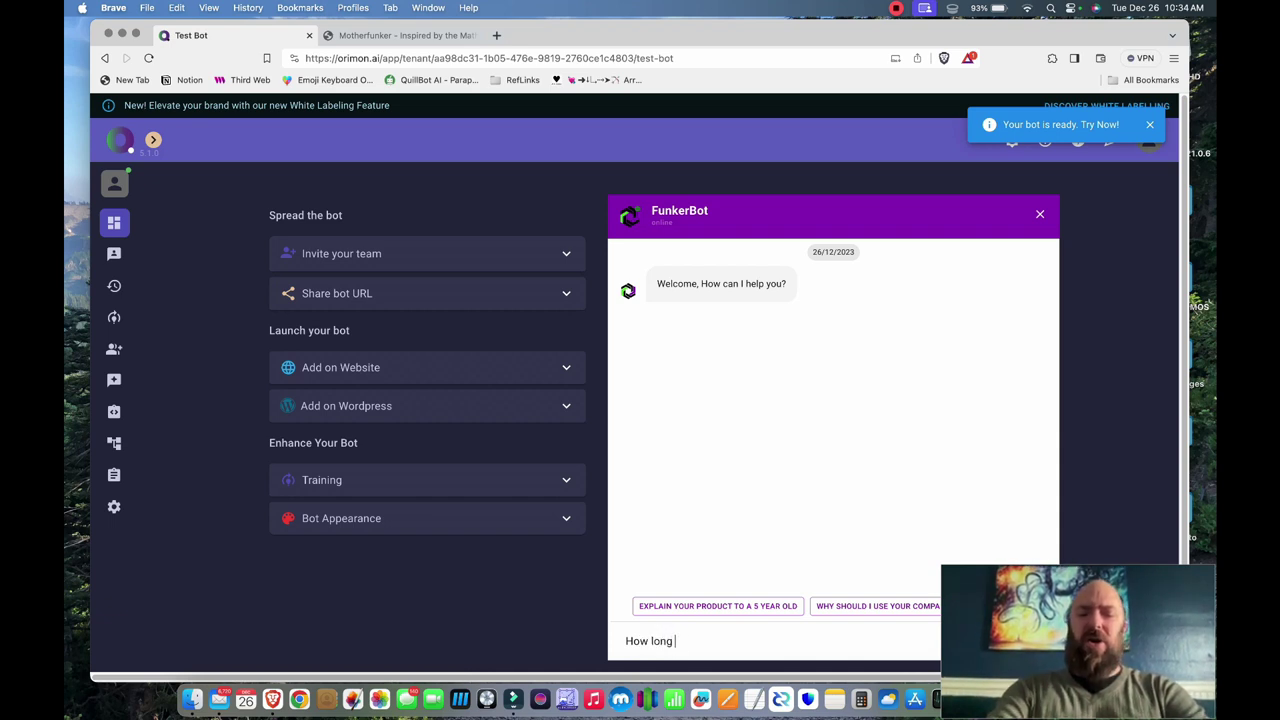
type("will my order take to")
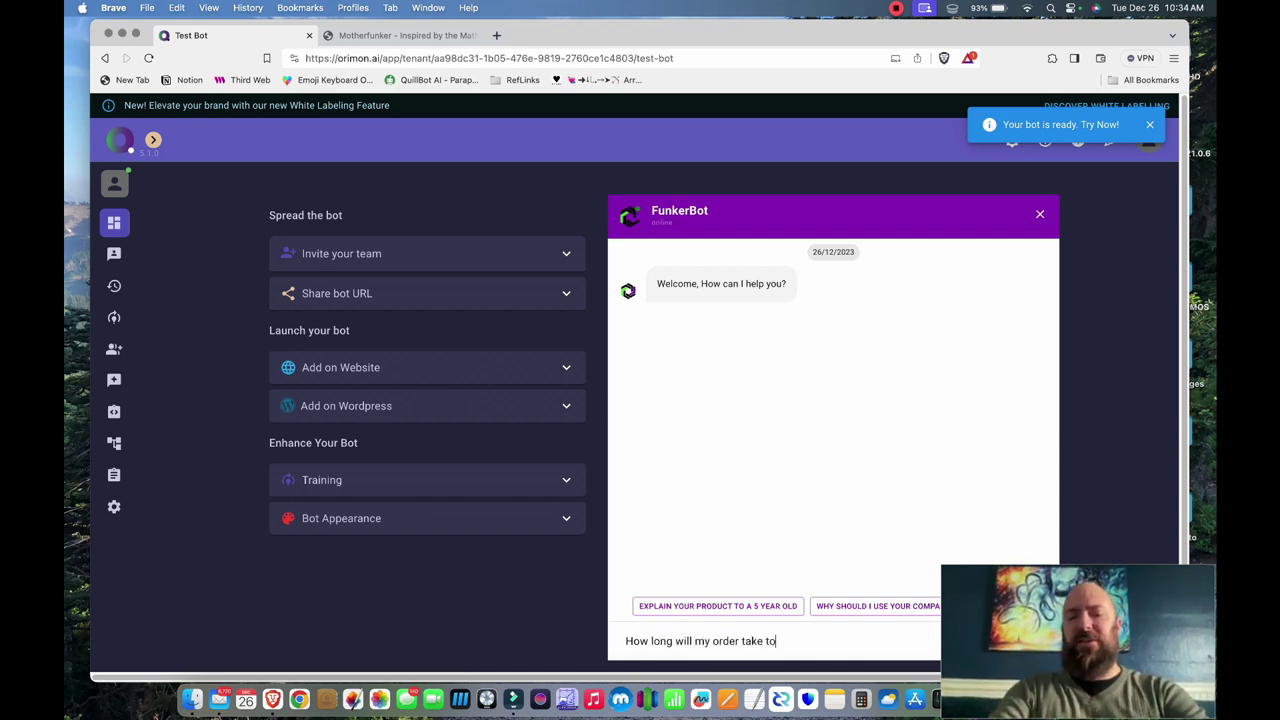
type(" get to me?  I")
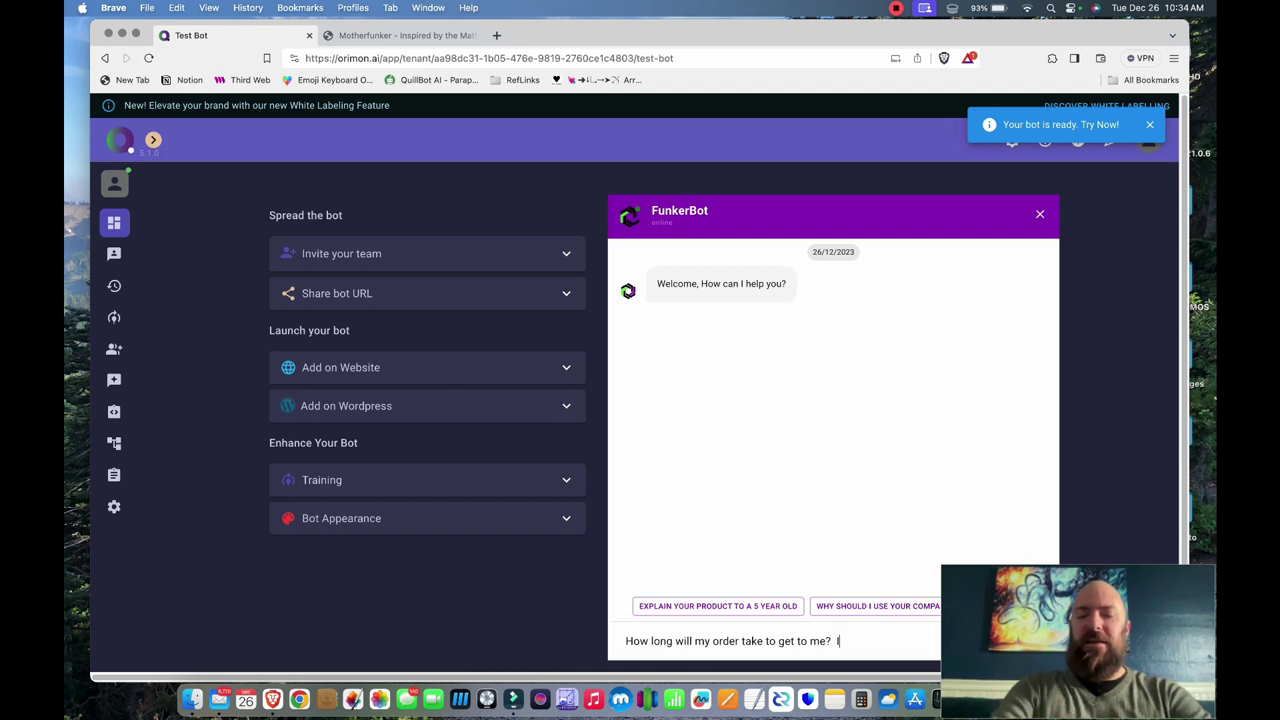
type(" am in Trinidad")
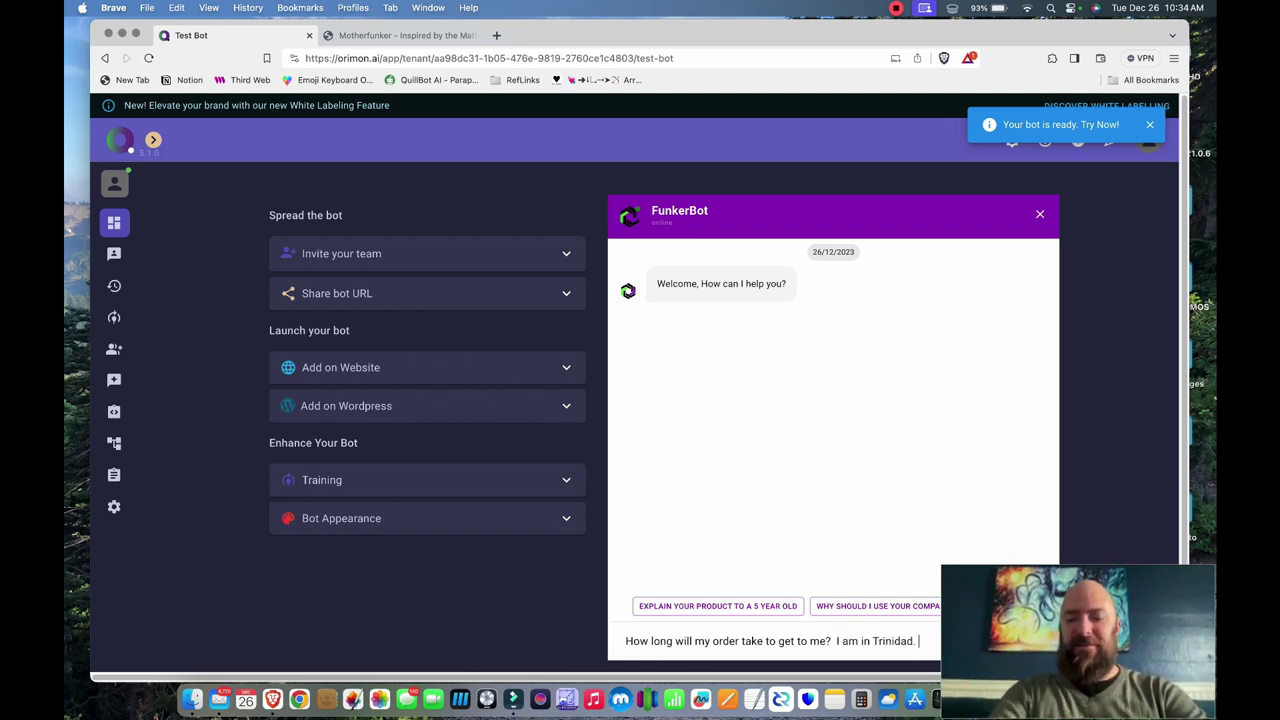
type(".")
key("Return")
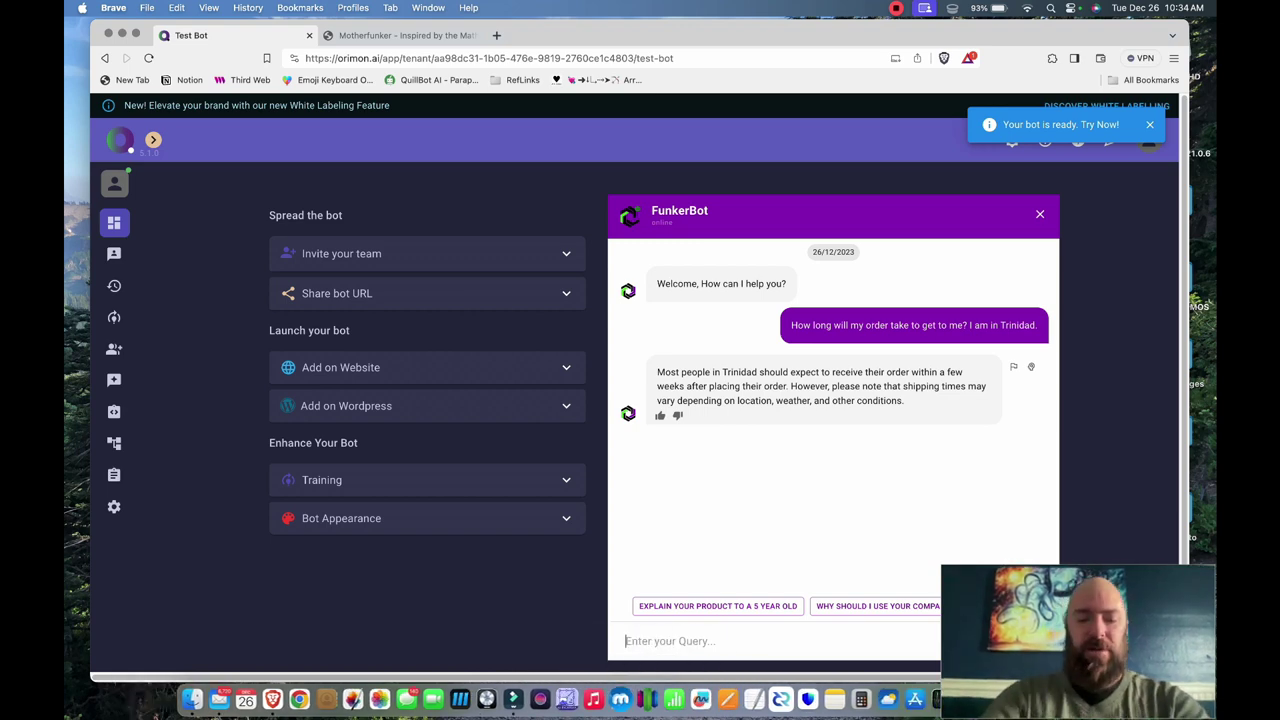
type("I meant trin")
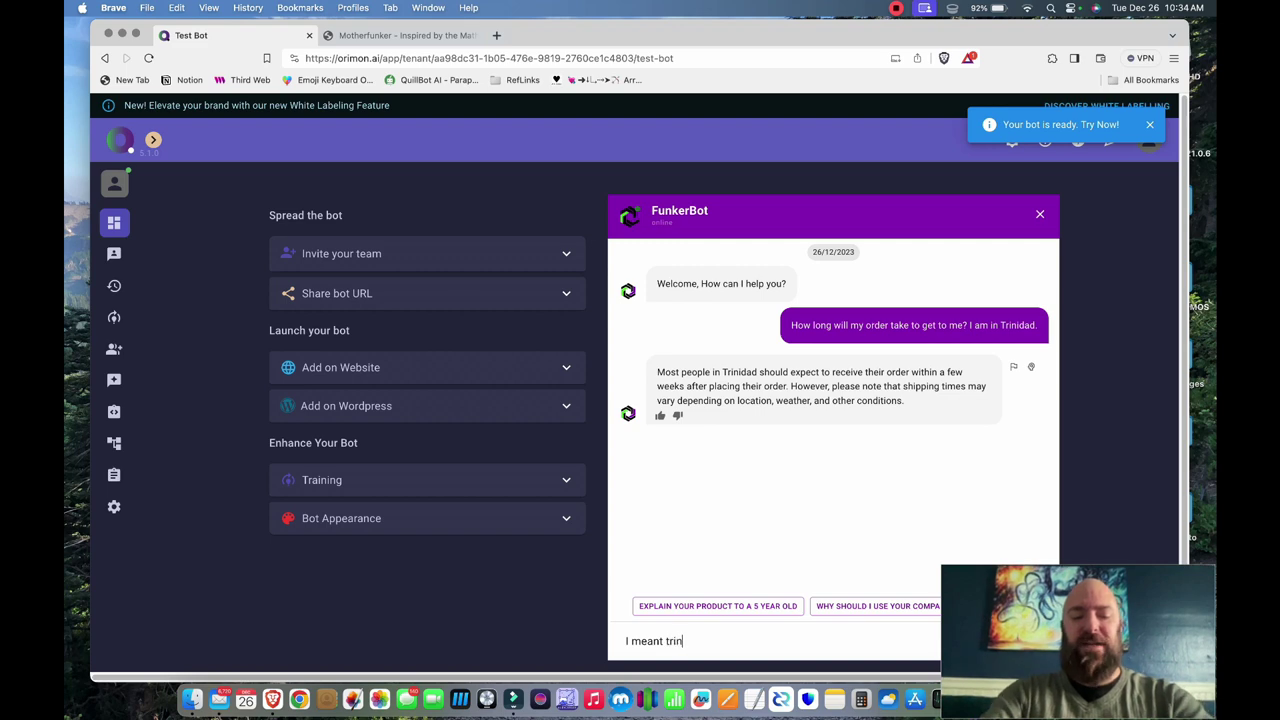
type("idad in the USA")
key("Return")
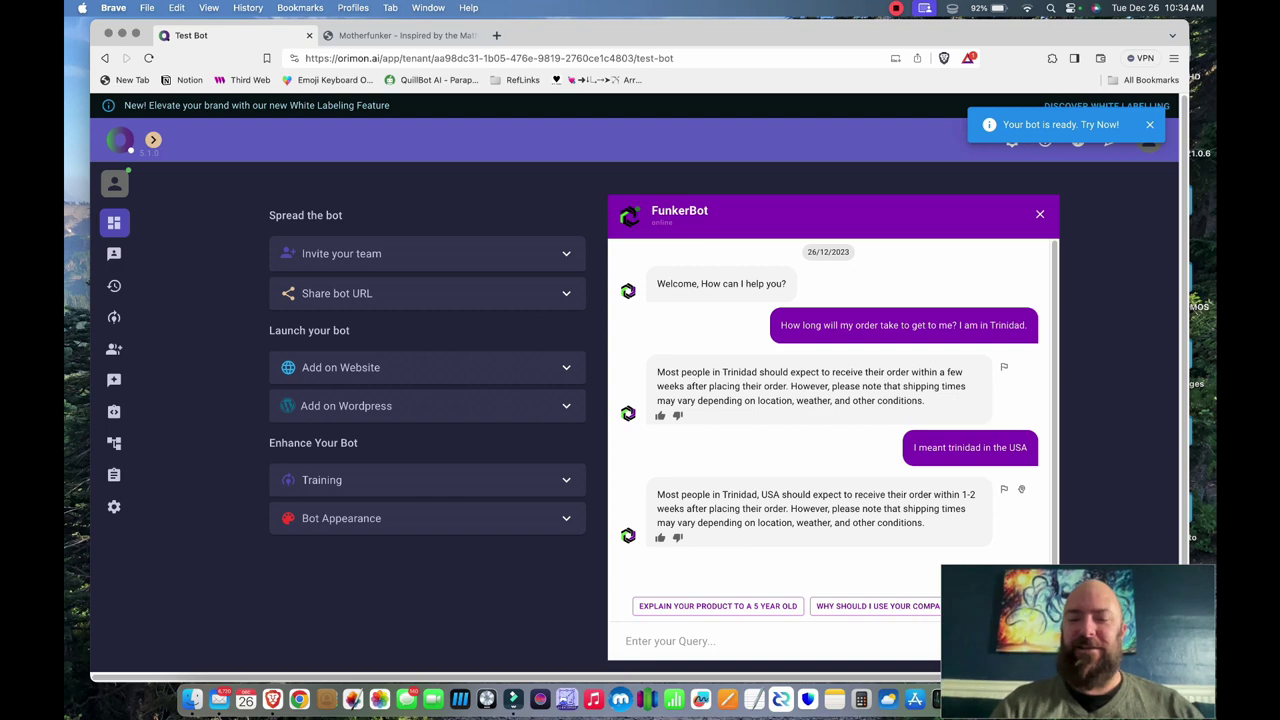
- Search the web for 'trinidad USA' in a new tab, then return to the Motherfunker store tab
key("super+t")
type("trinidad USA")
key("Return")
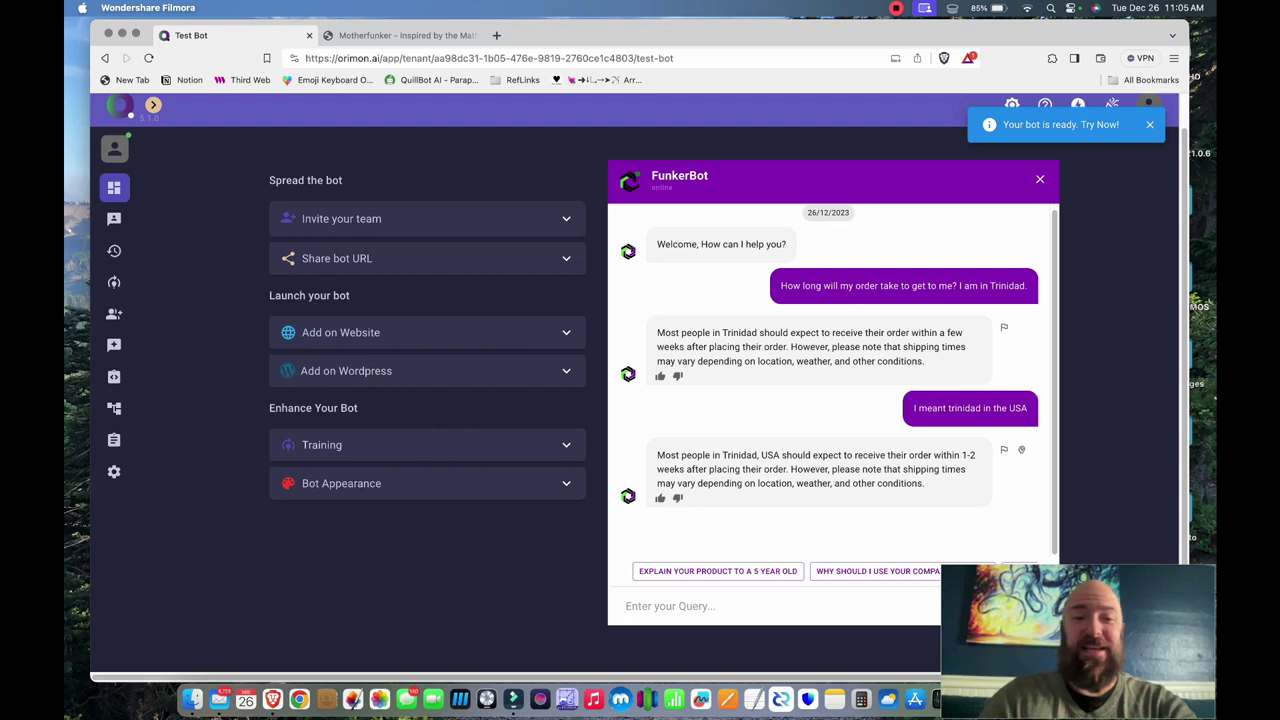
key("ctrl+Tab")
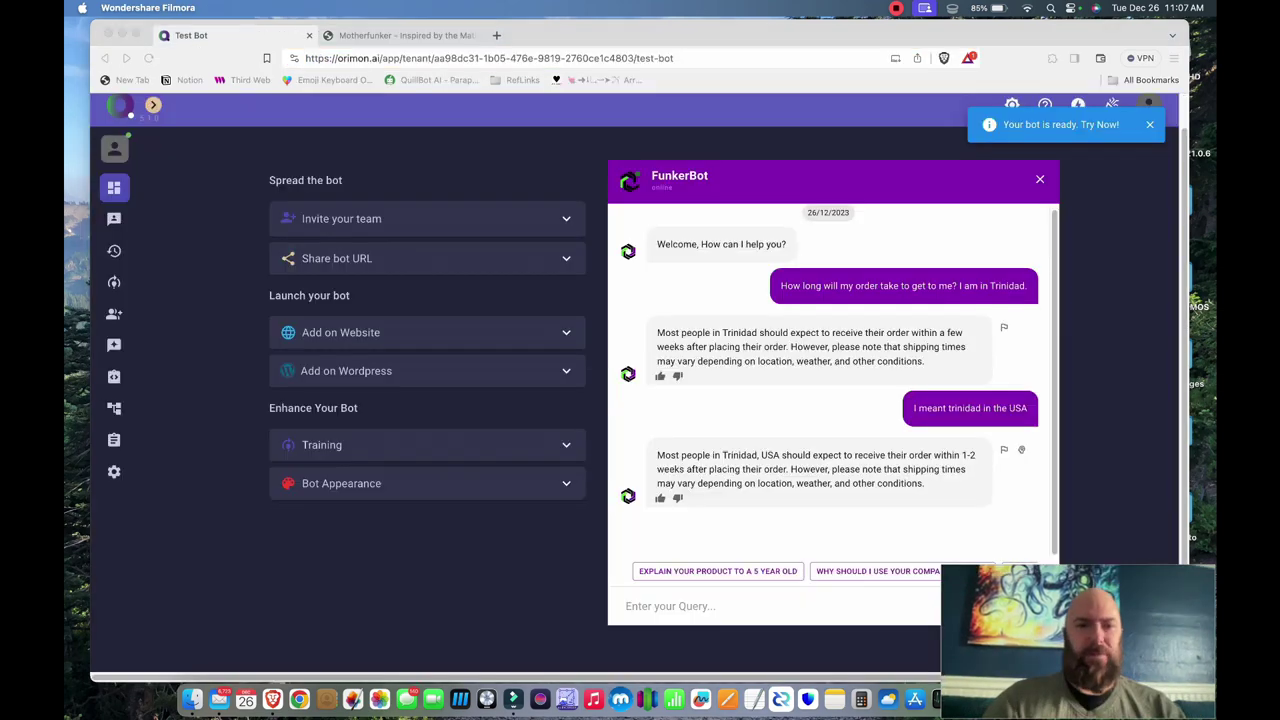
- Browse the Motherfunker Hoodies collection, showing 129 products at $60.00 USD each
key("ctrl+Tab")
scroll(634, 380, "down", 2)
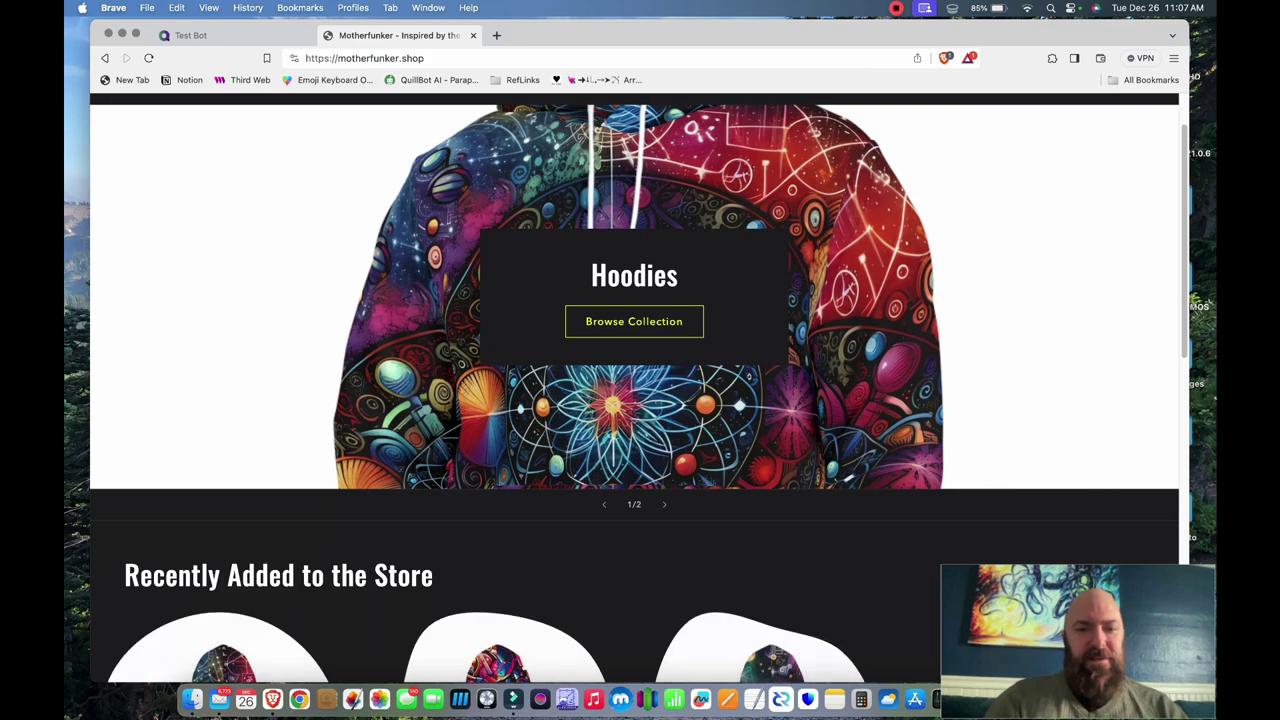
left_click(634, 321)
scroll(634, 390, "down", 5)
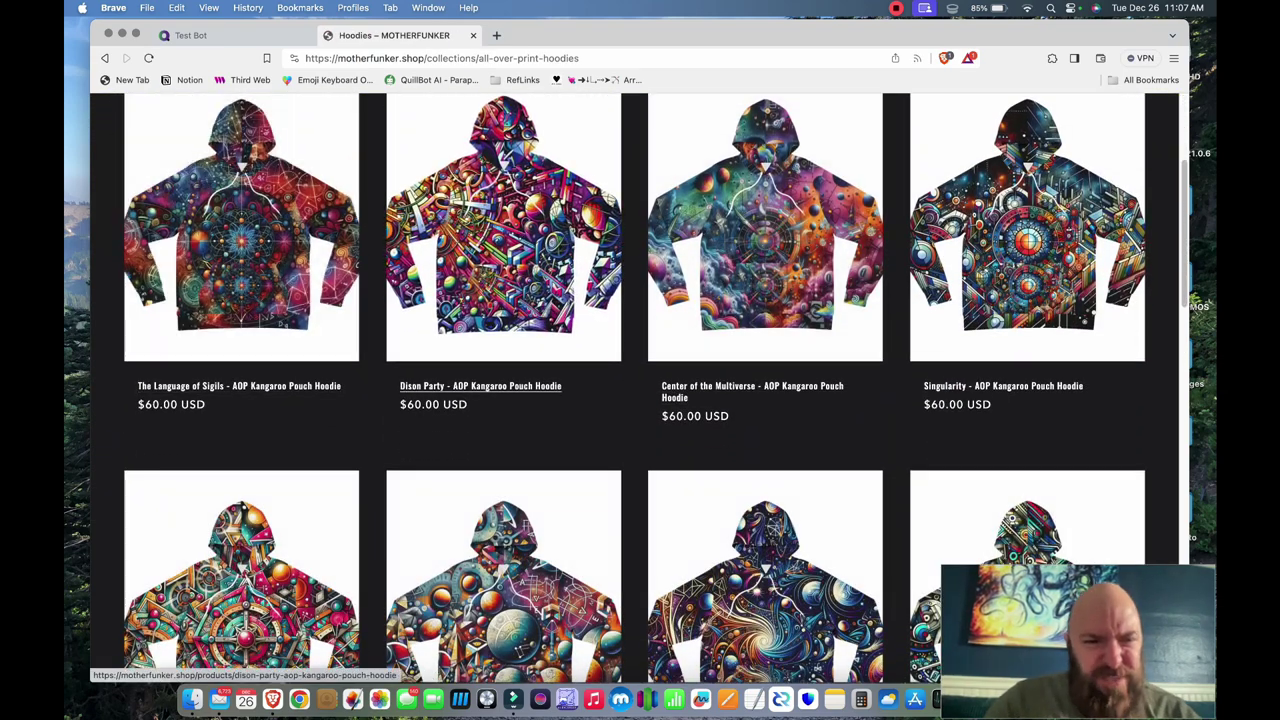
- Send FunkerBot 'Please send me an invoice for 2 hoodies, both XL size. The language of sigils, and Dison Party'
left_click(240, 35)
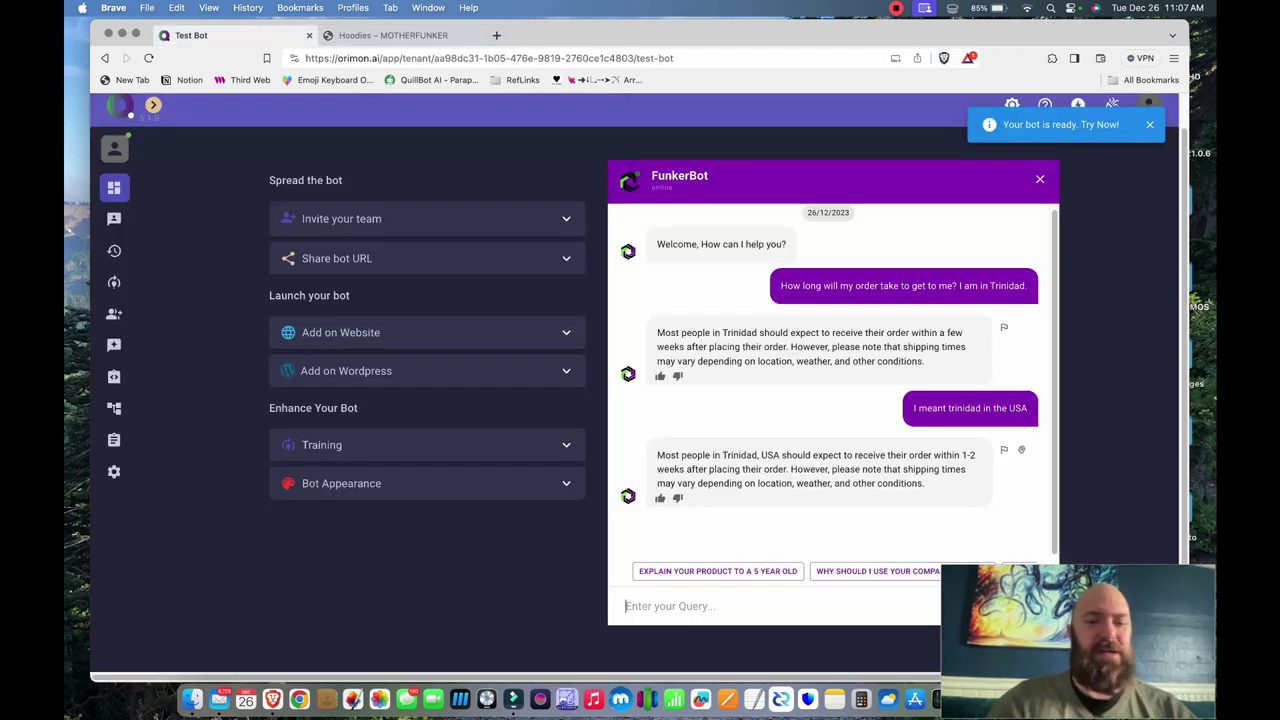
type("PleaS")
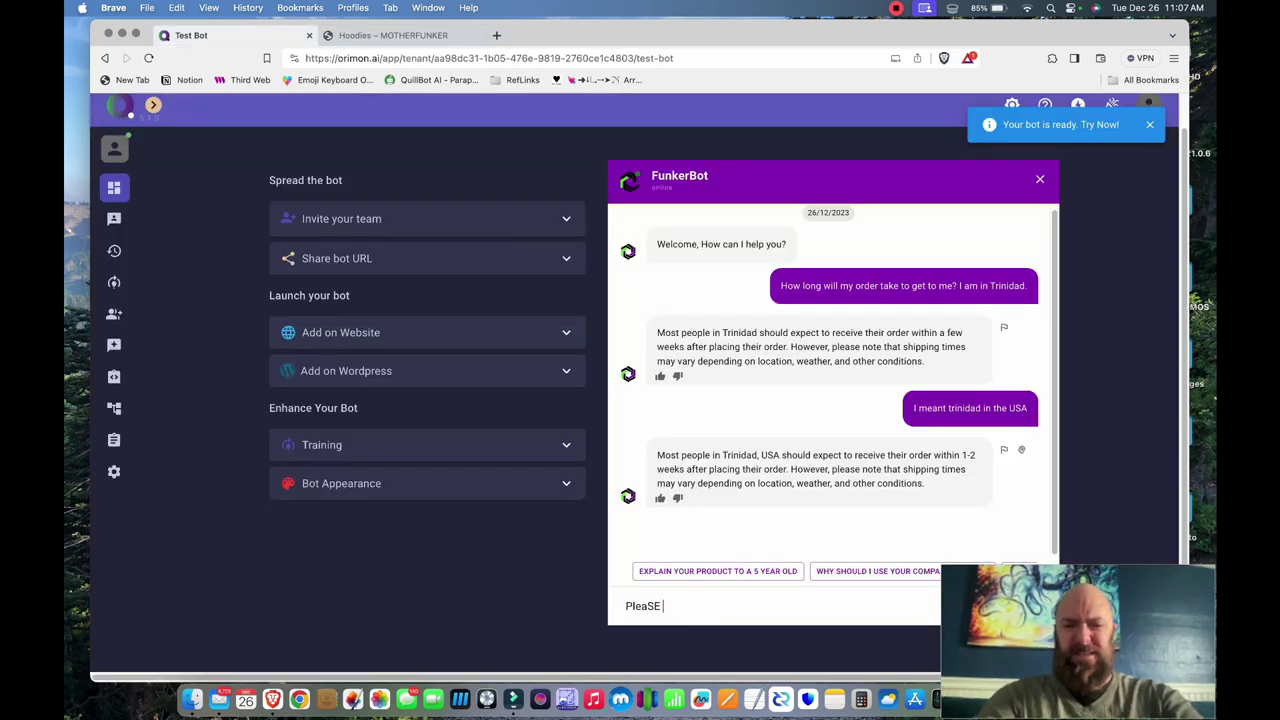
key("BackSpace")
type("se ")
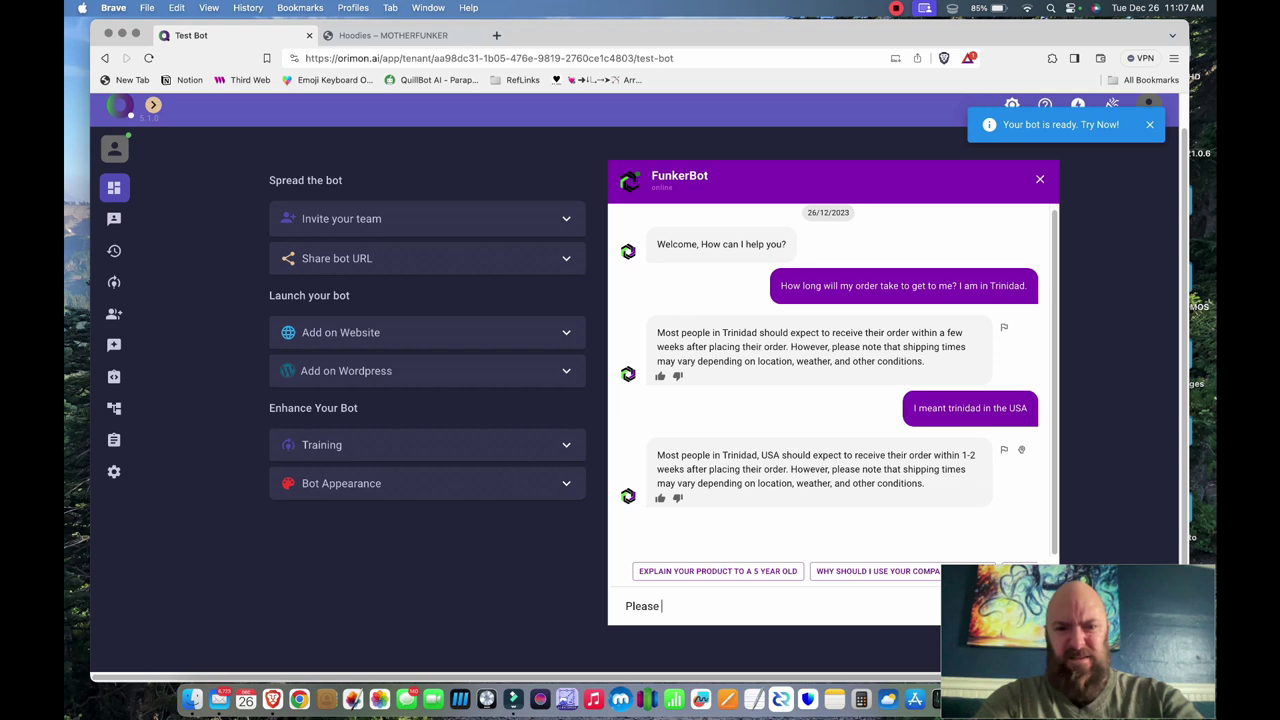
type("send me an invoice for ")
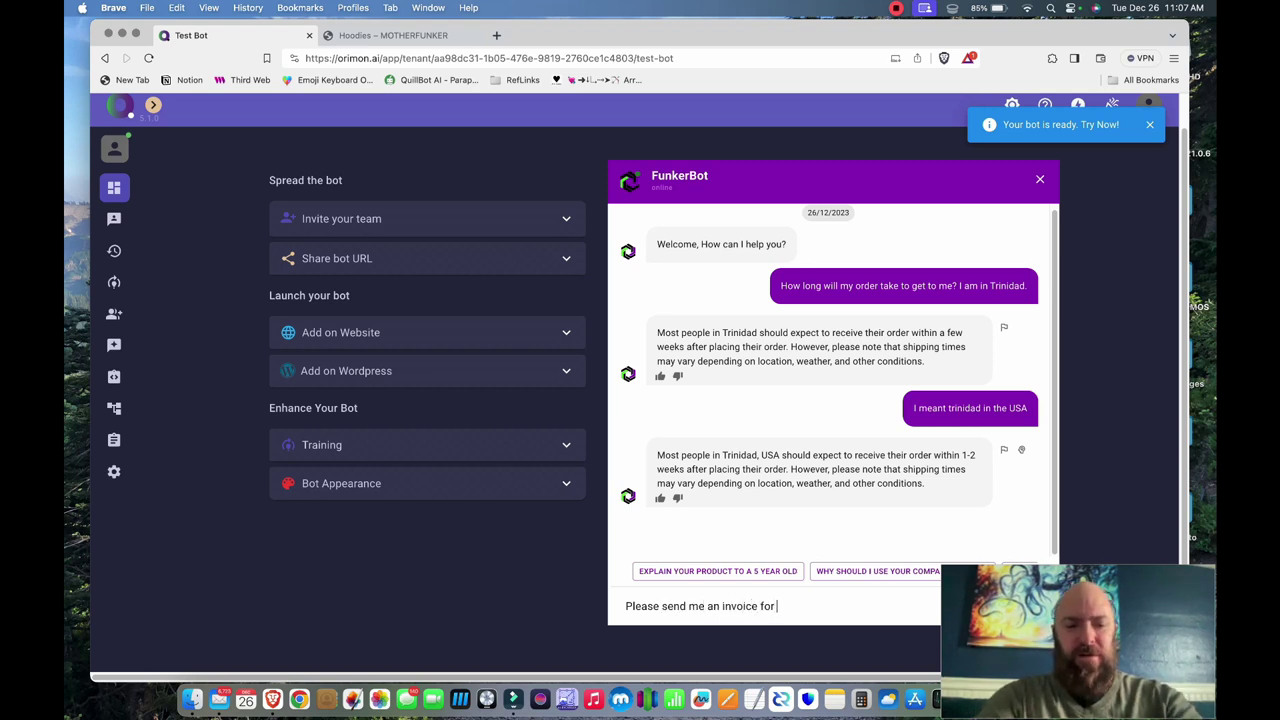
type("2 hoodies, biot")
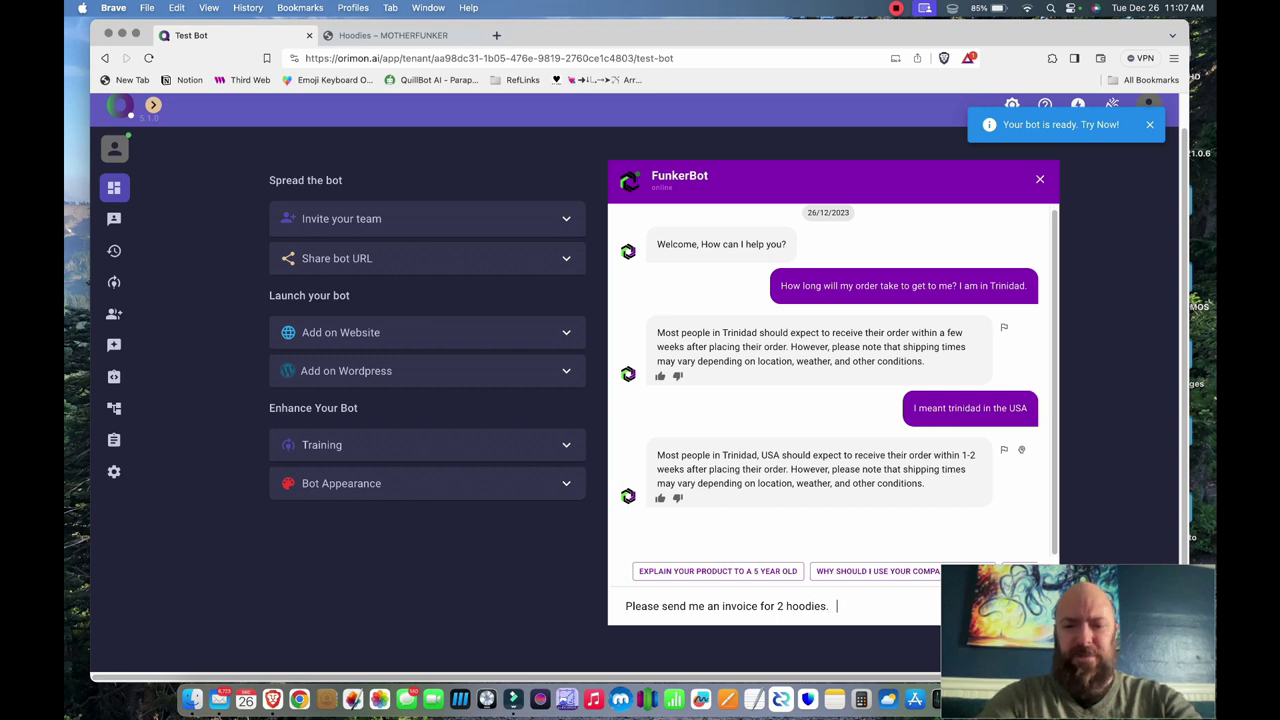
key("BackSpace")
key("BackSpace")
key("BackSpace")
type("oth XL size.  The")
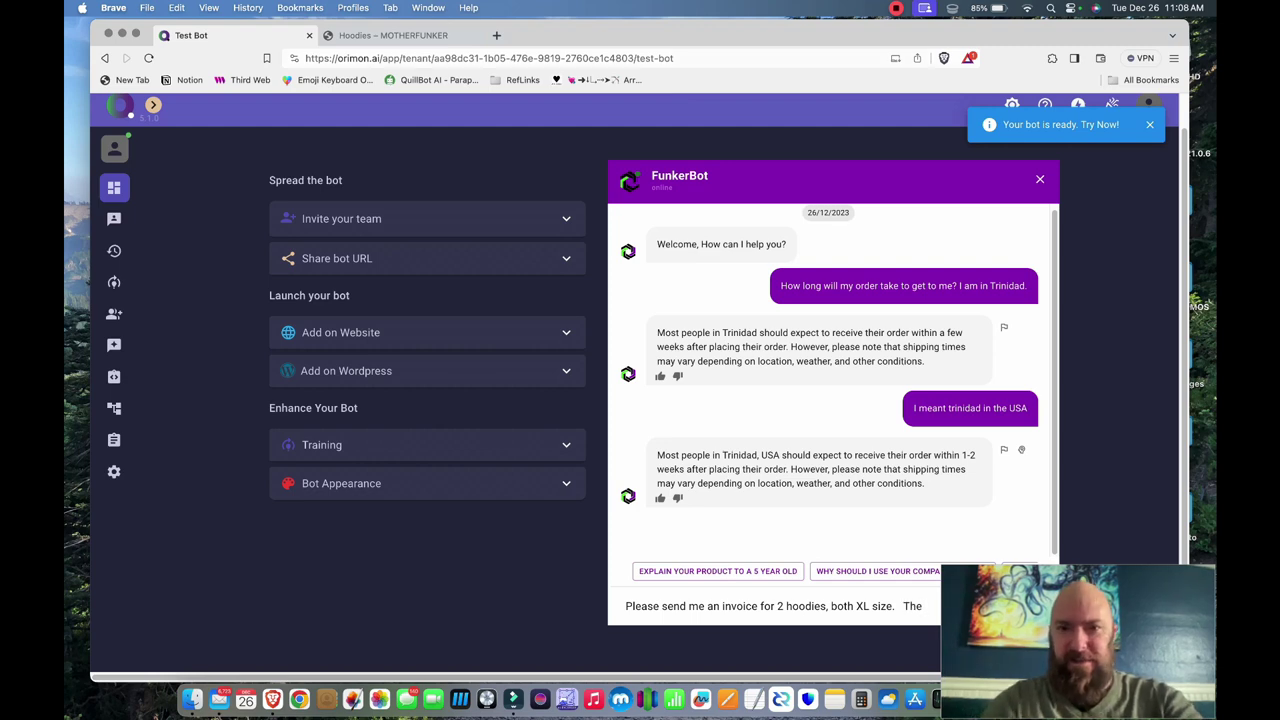
left_click_drag(700, 35, 550, 35)
type("language of sigils, and")
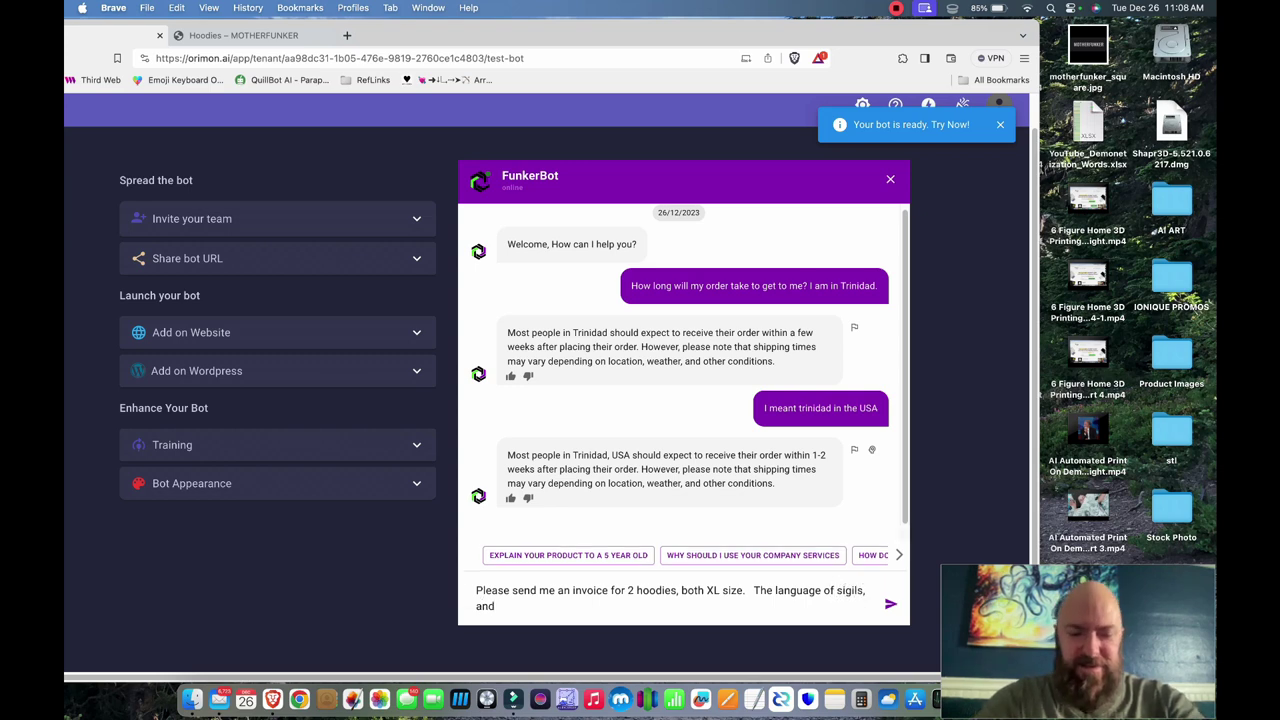
type(" Dison Party")
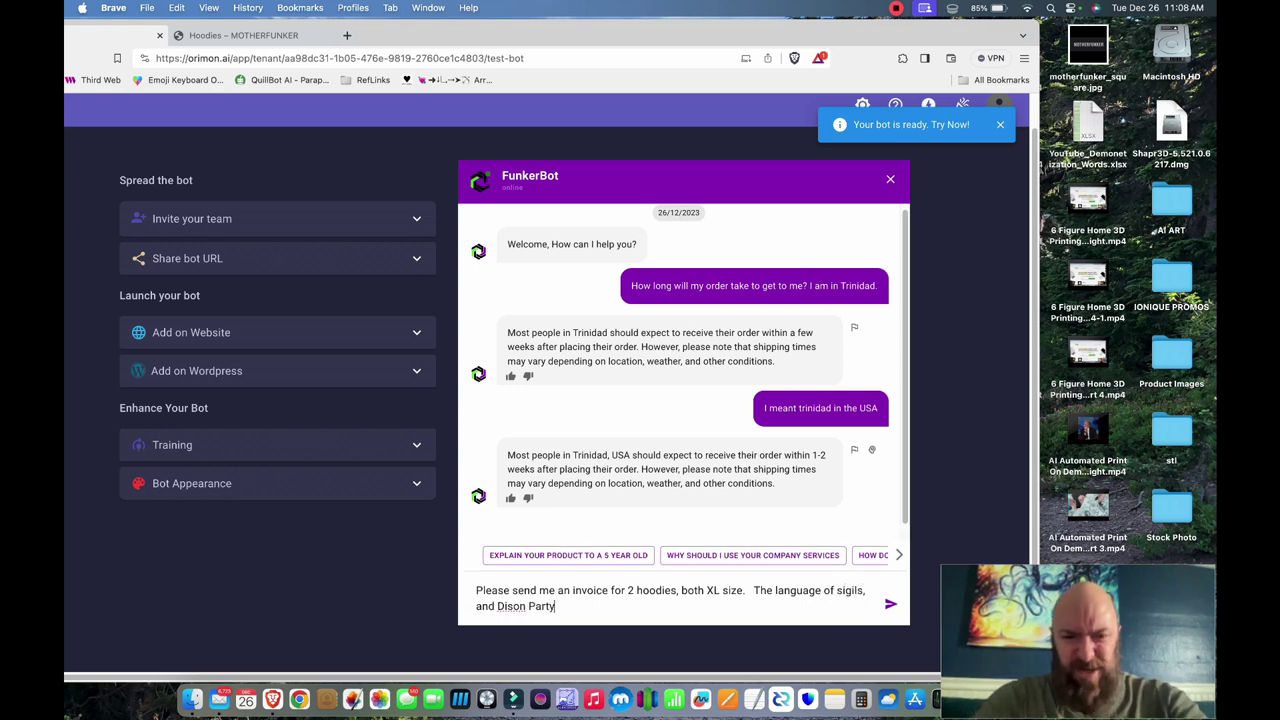
key("Return")
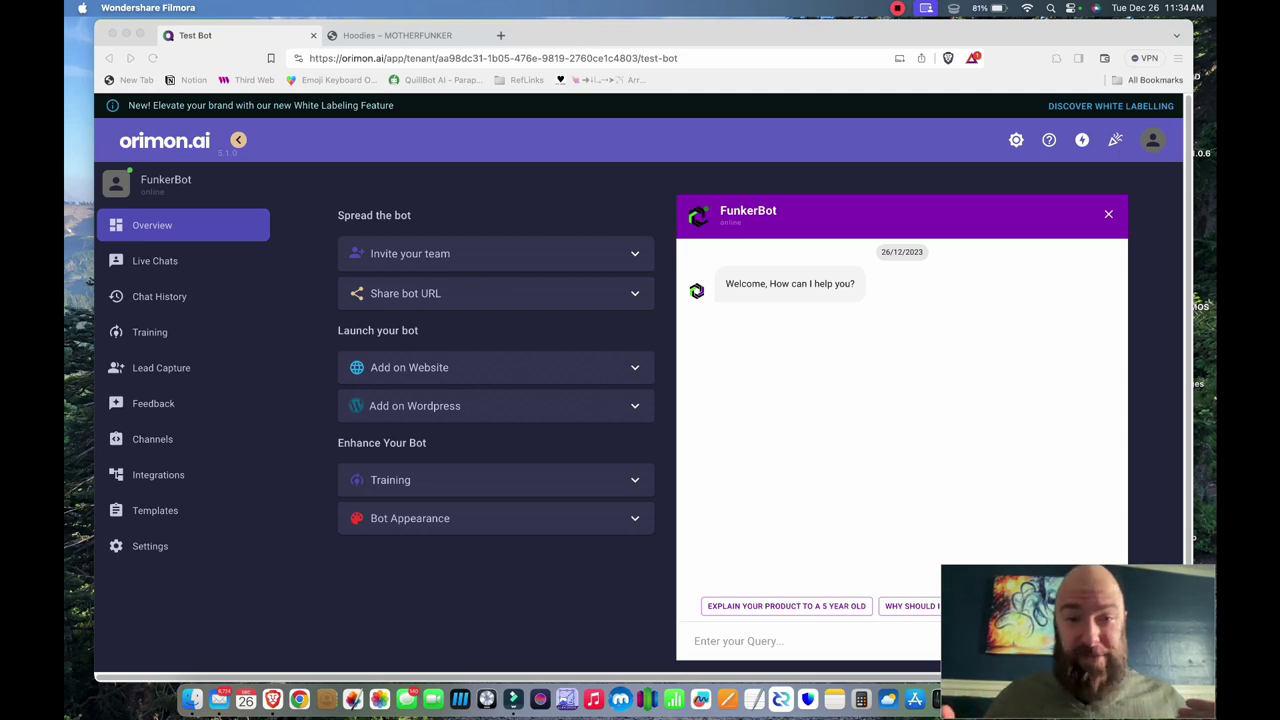
- Ask FunkerBot in the test chat to exchange a too-small L shirt for an XL
type("ed to excha")
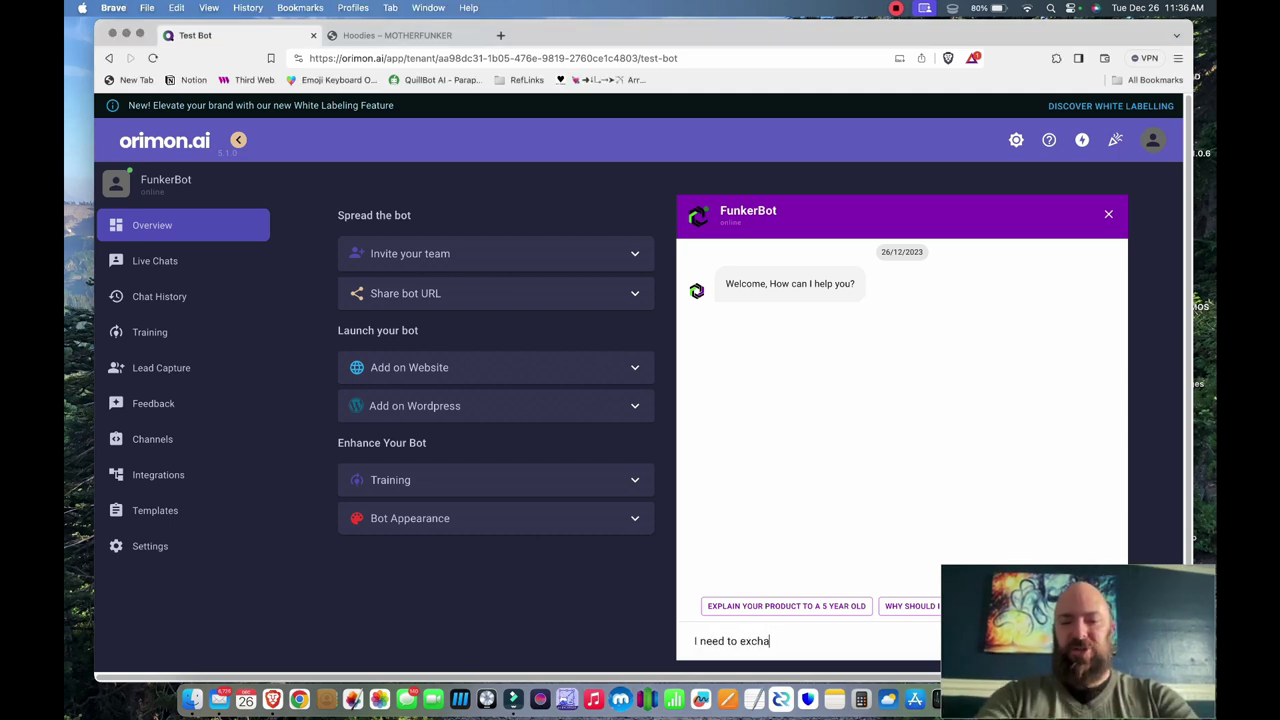
type("nge my shir")
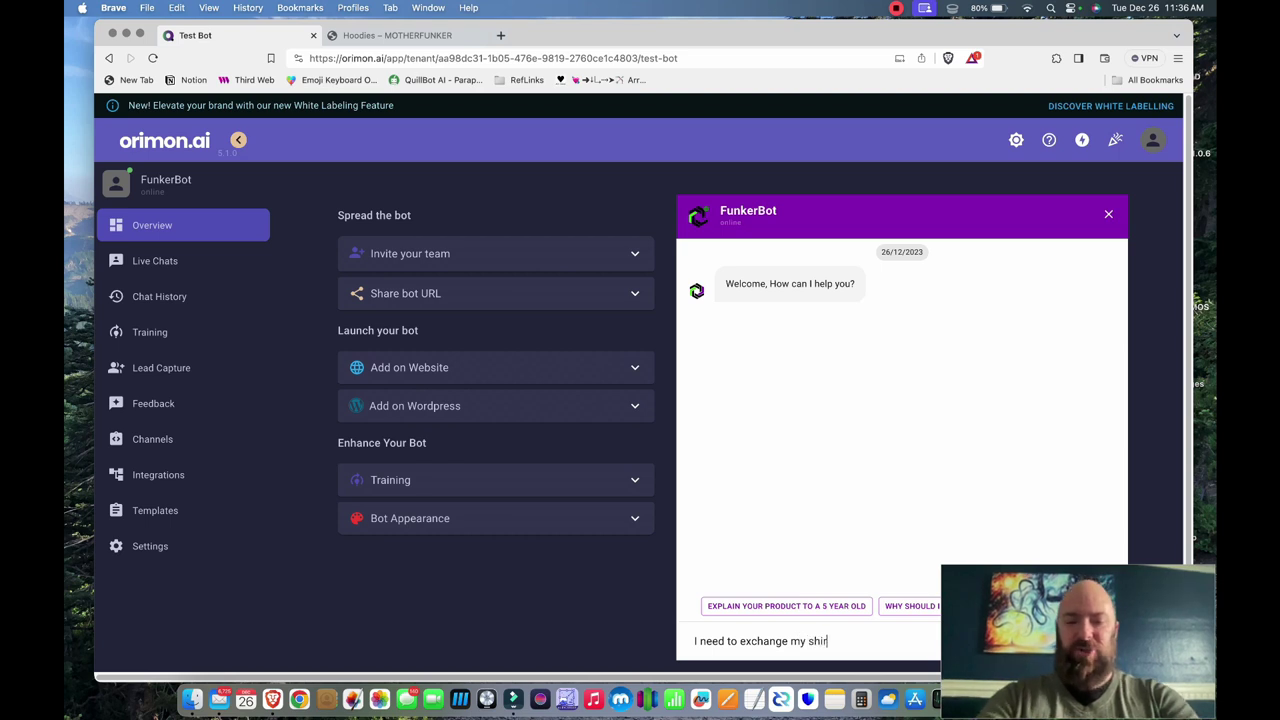
type("t.  ")
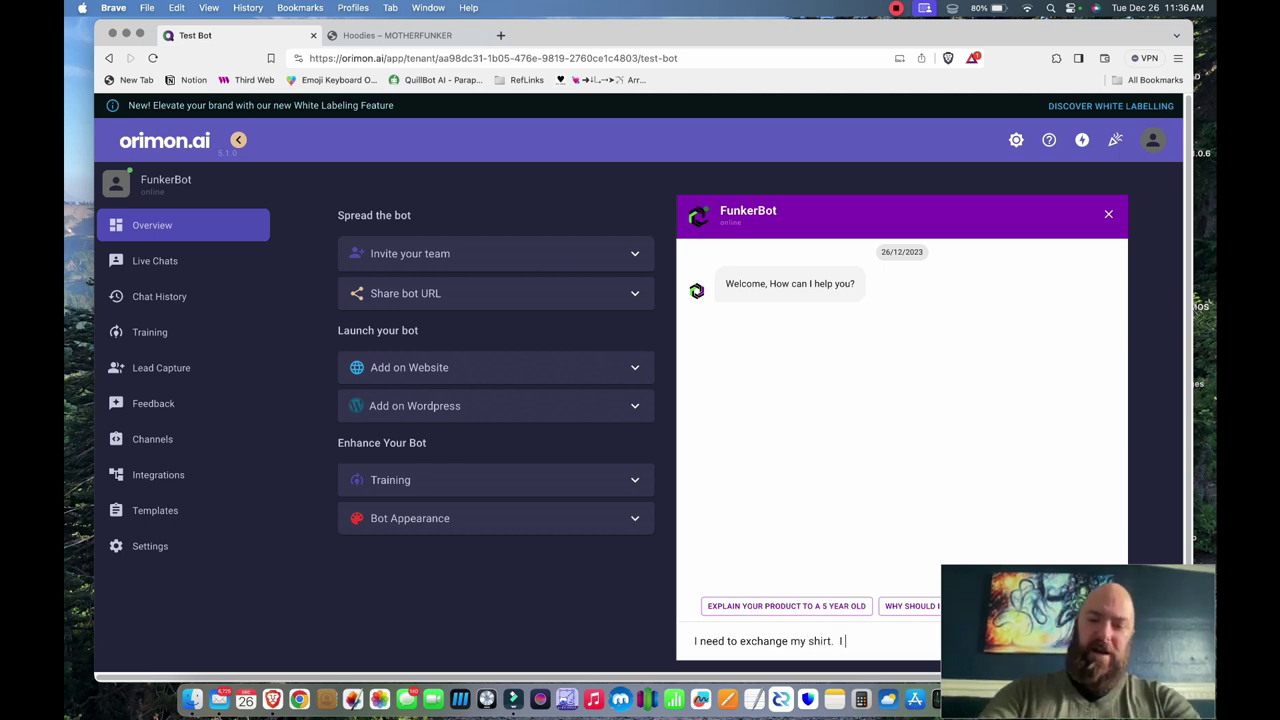
type("Its too ")
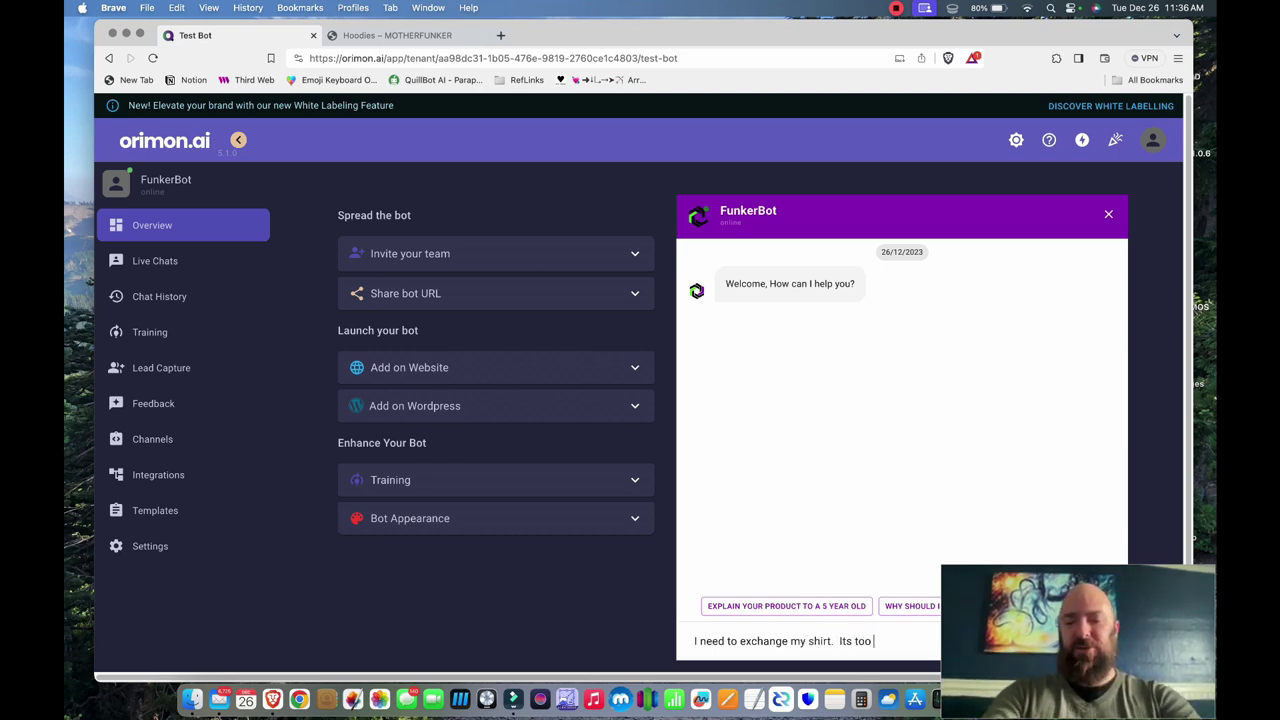
type("small.  Need")
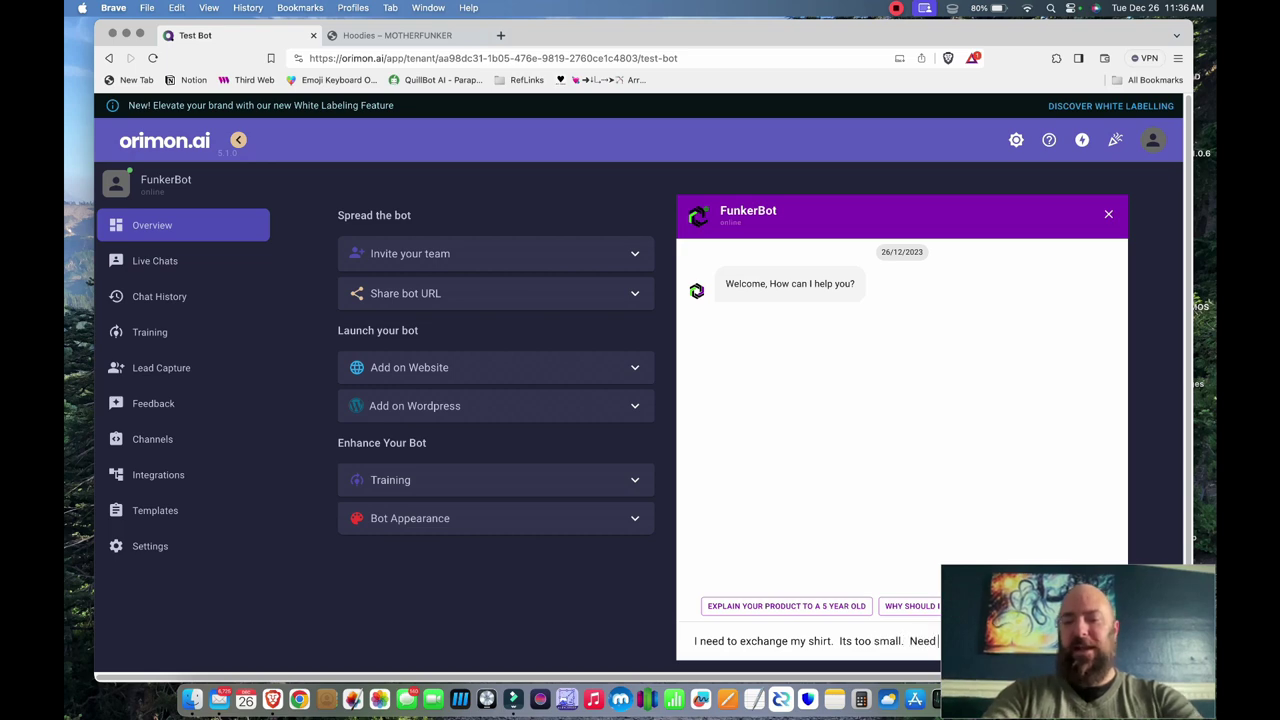
type(" an XL inste")
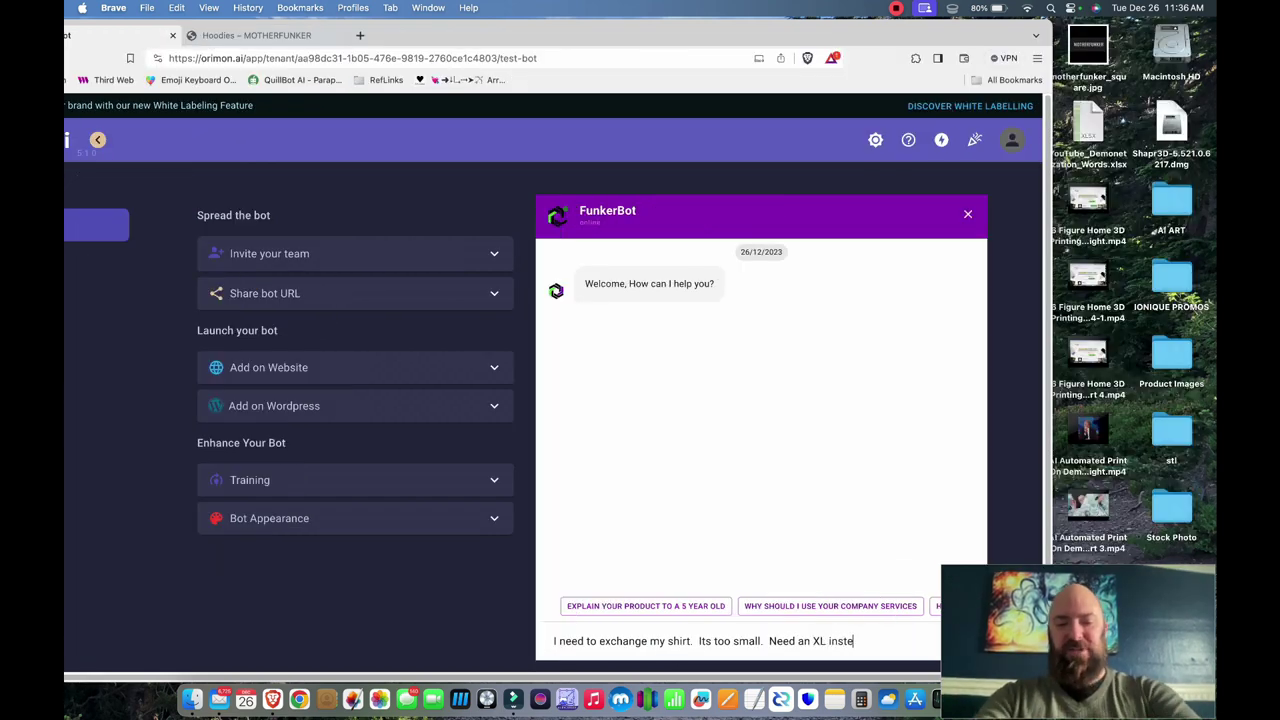
type("ad of L")
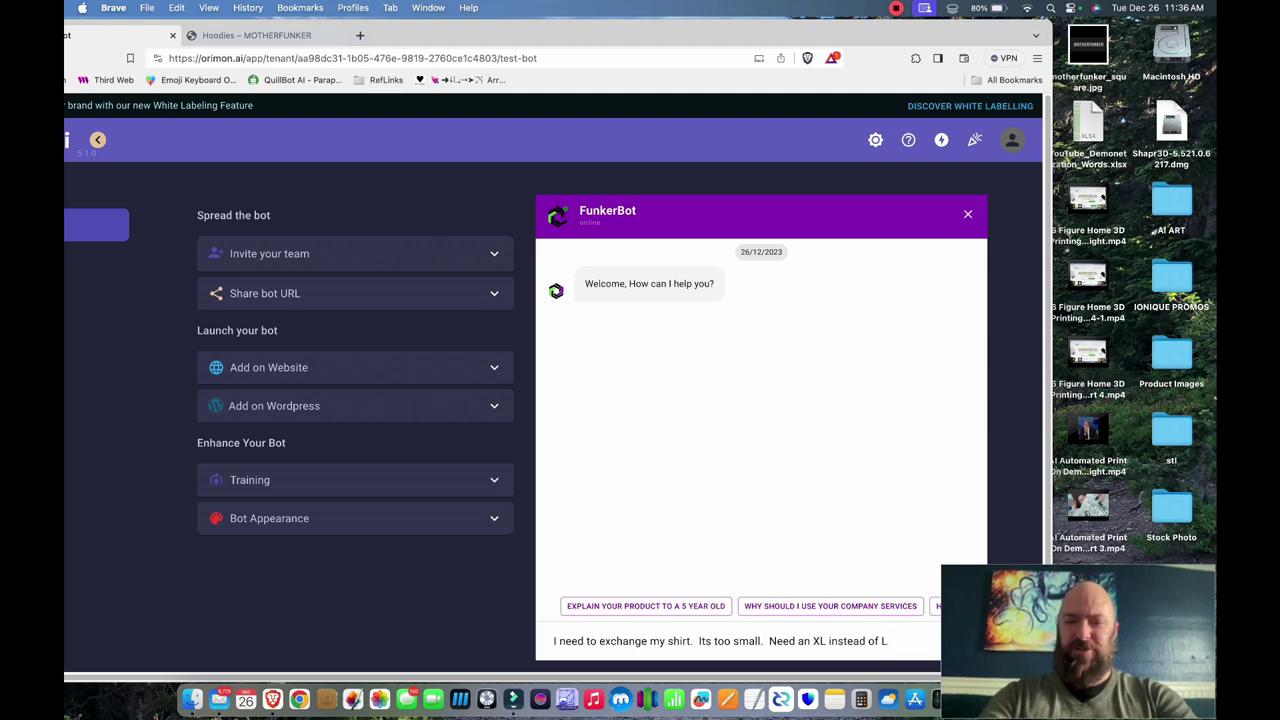
type(".")
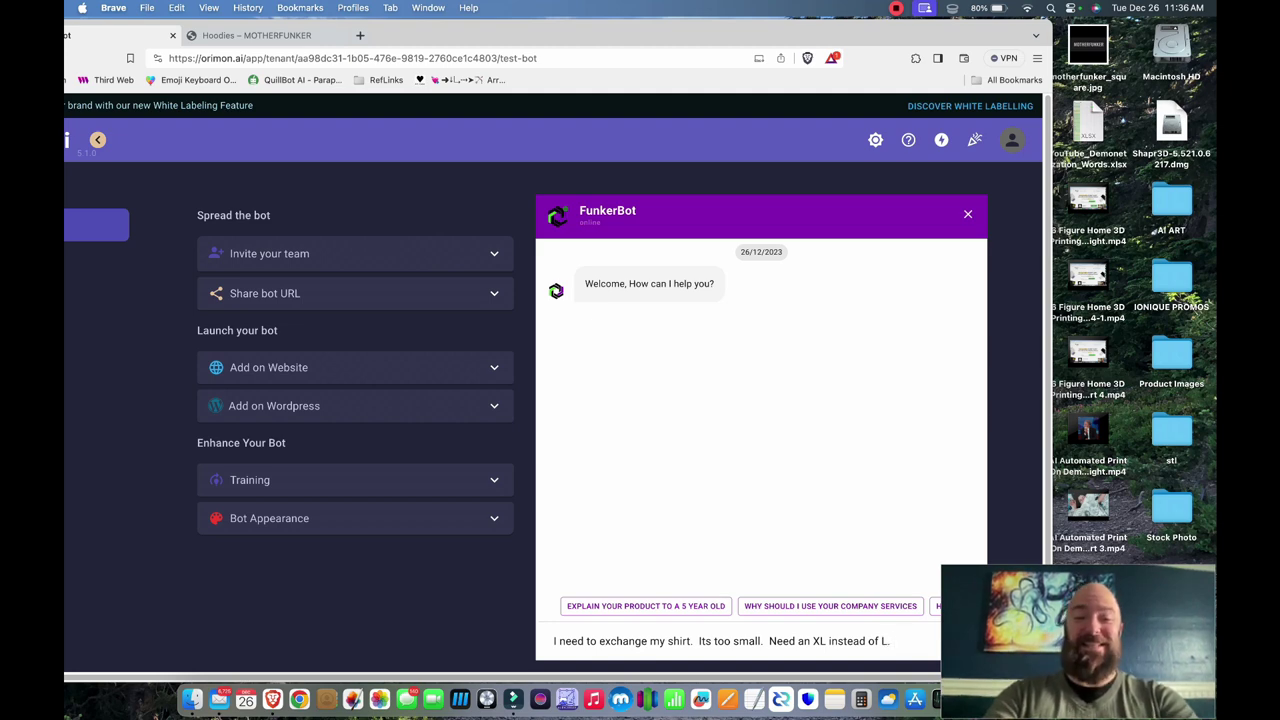
key("Return")
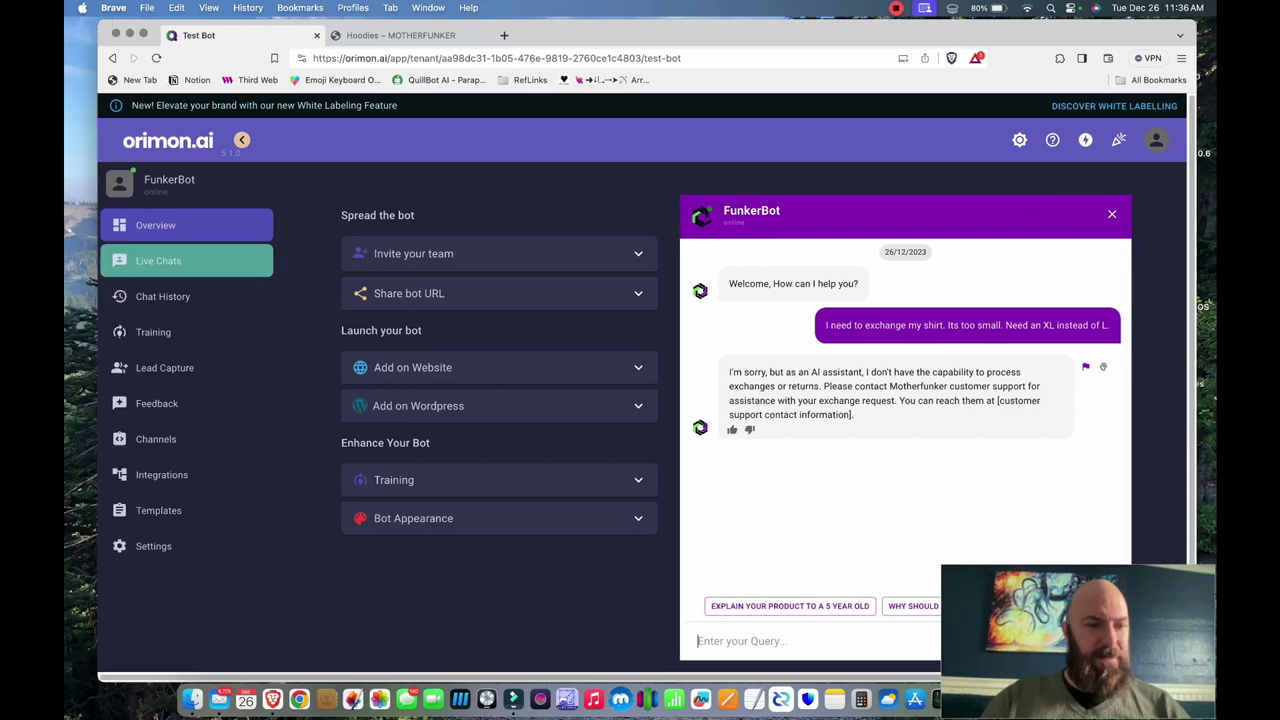
- Audit the shirt-exchange answer and rewrite it to ask for the order number and email address
left_click(155, 332)
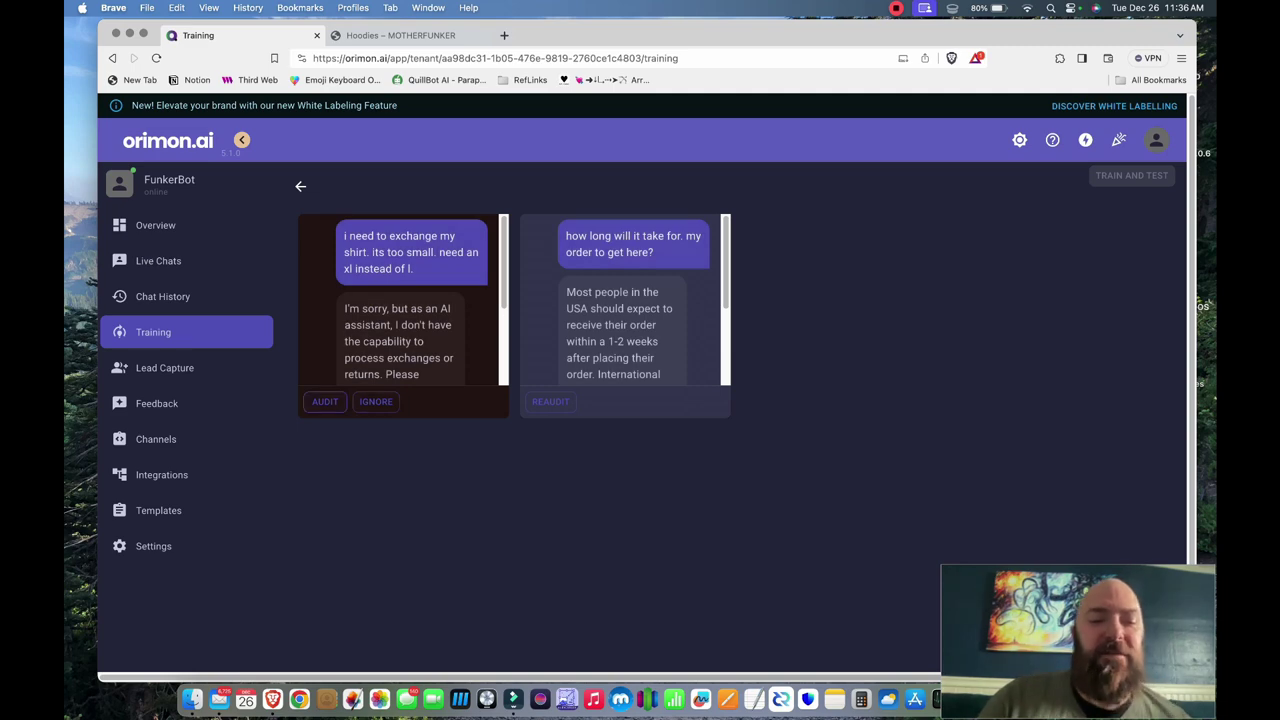
left_click(325, 401)
left_click(646, 420)
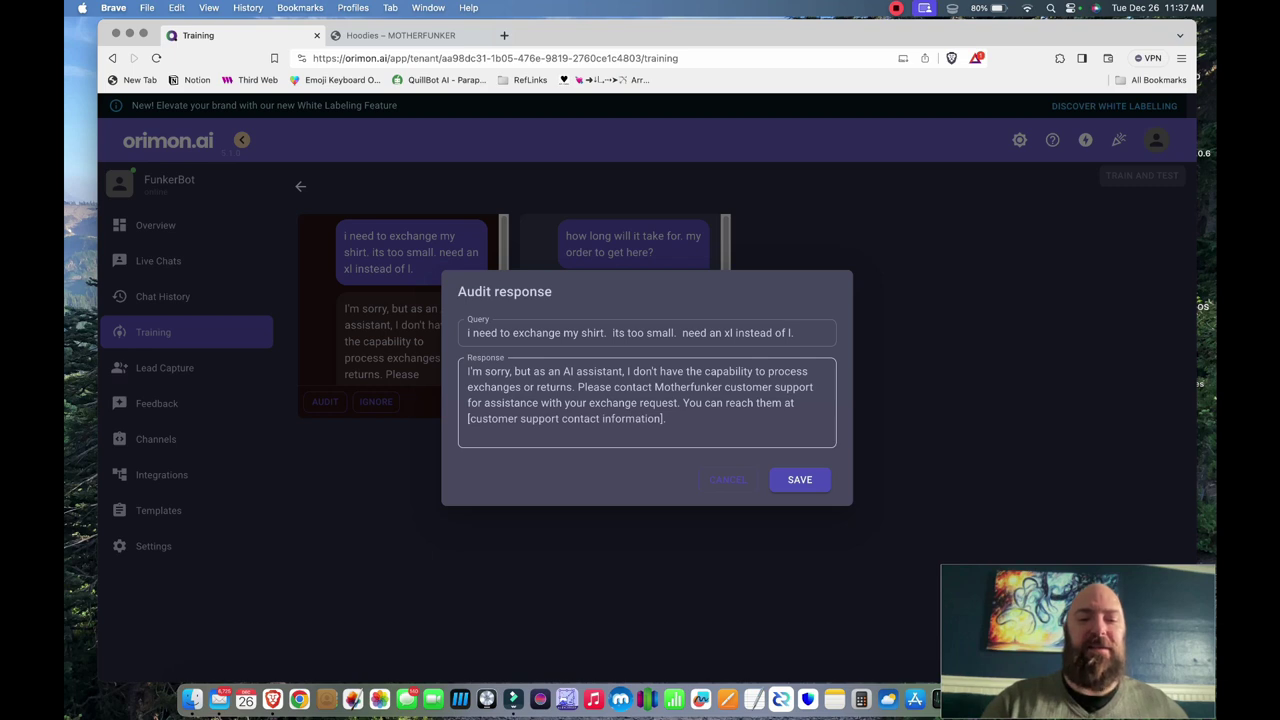
key("super+a")
type("Yes.  I can h")
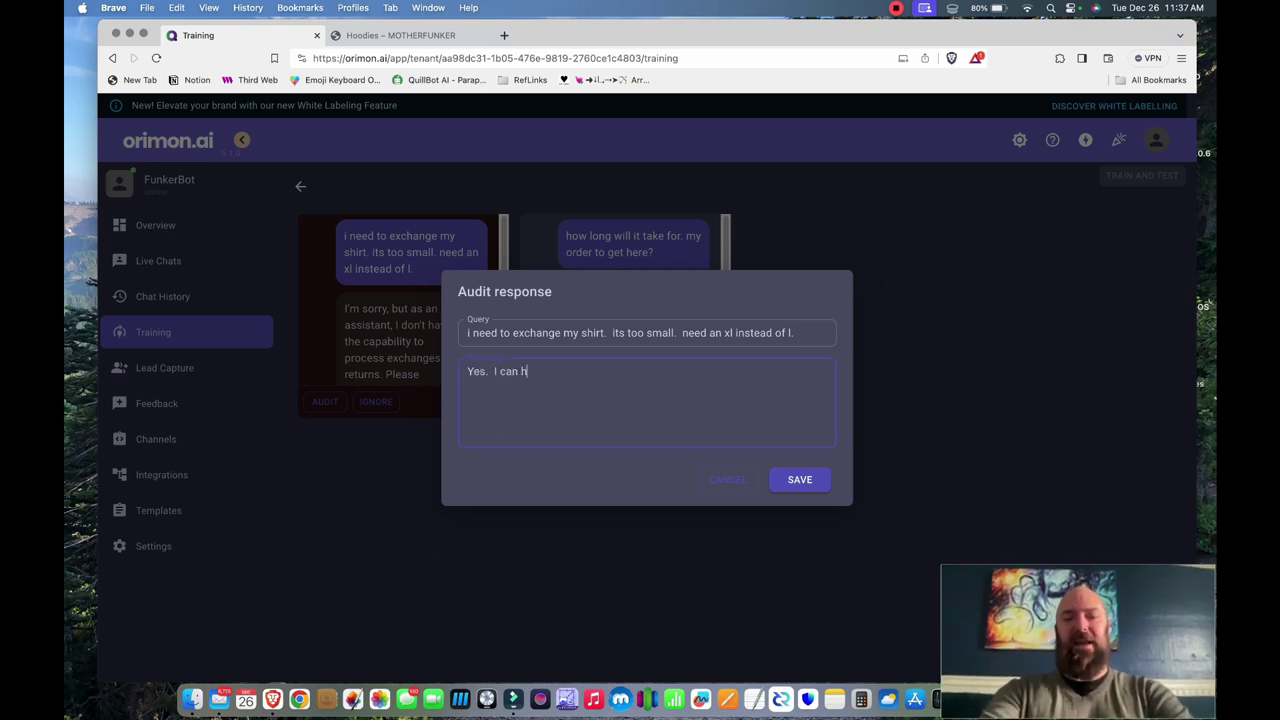
type("elp you. ")
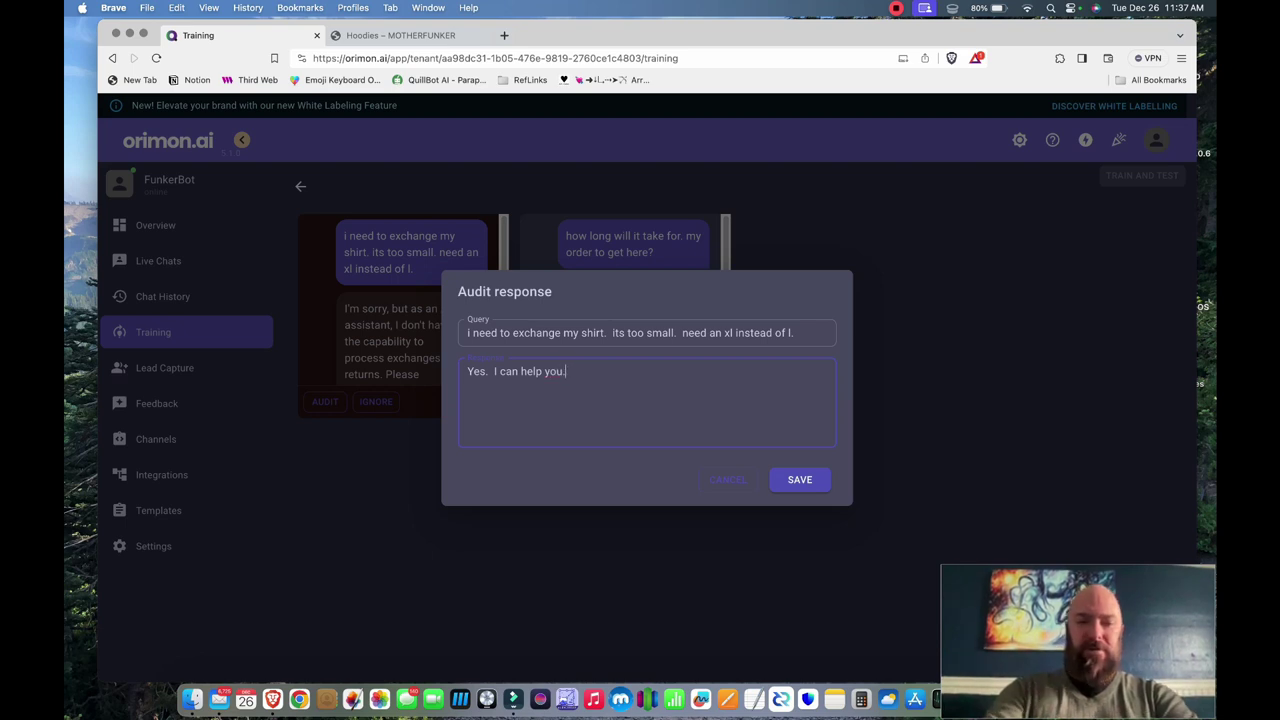
type(" Pleaszer")
key("BackSpace")
key("BackSpace")
key("BackSpace")
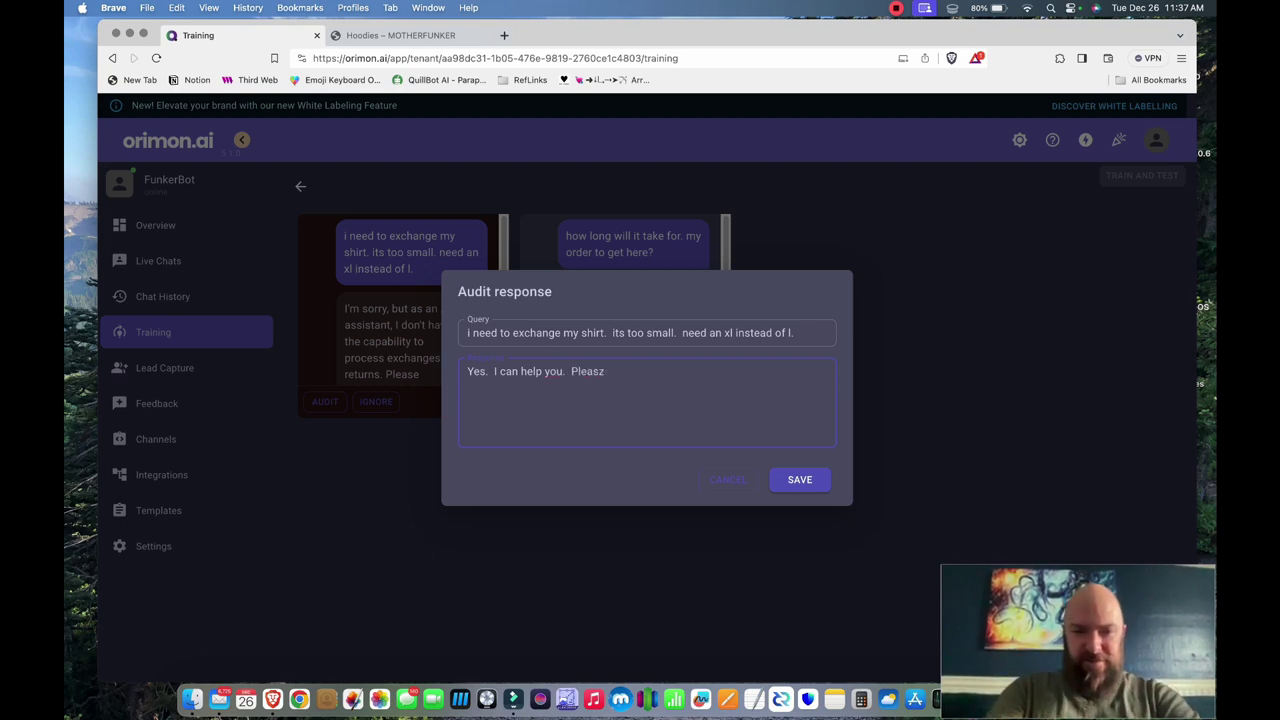
type("e reponsd ")
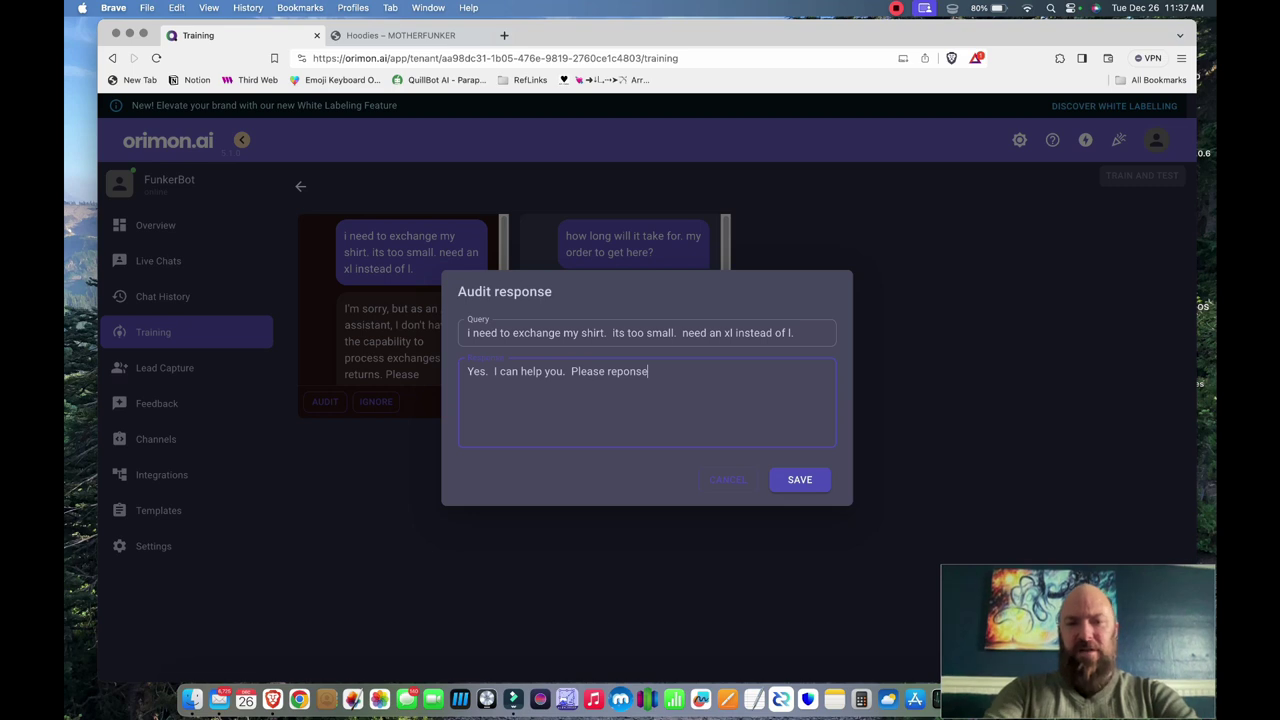
type("with your o")
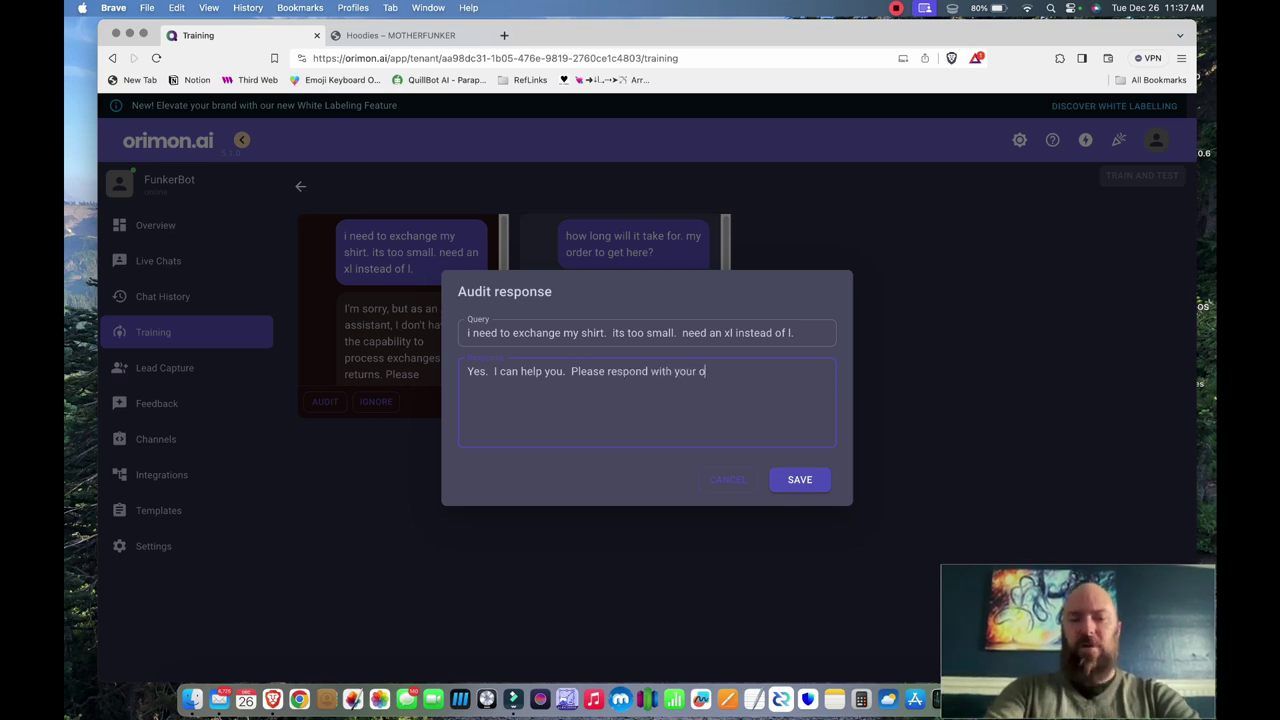
type("rder number ")
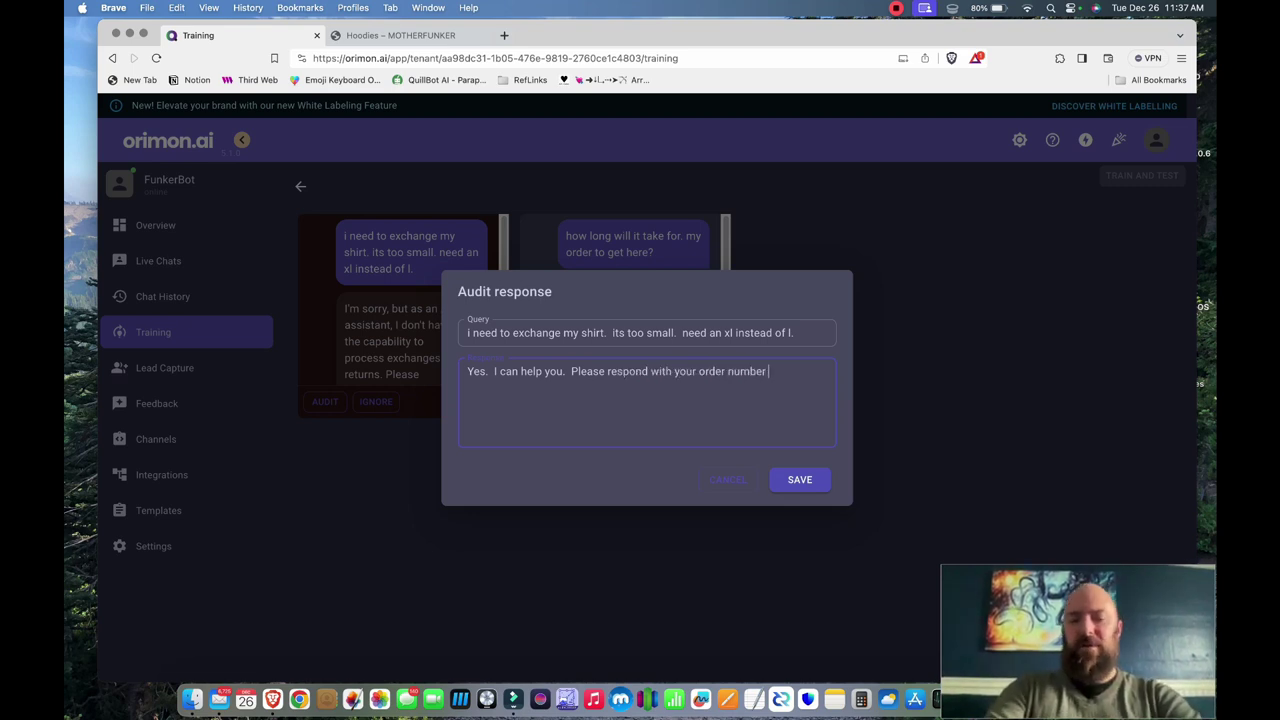
type("and email ")
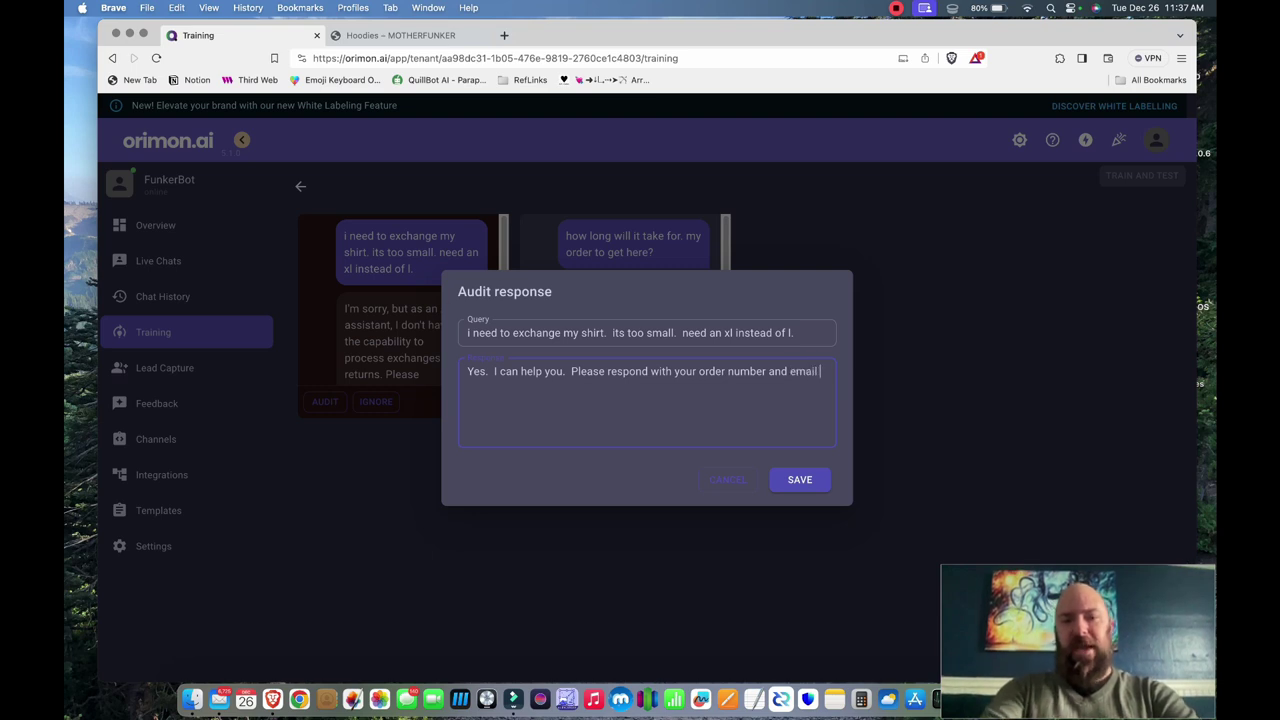
type("address")
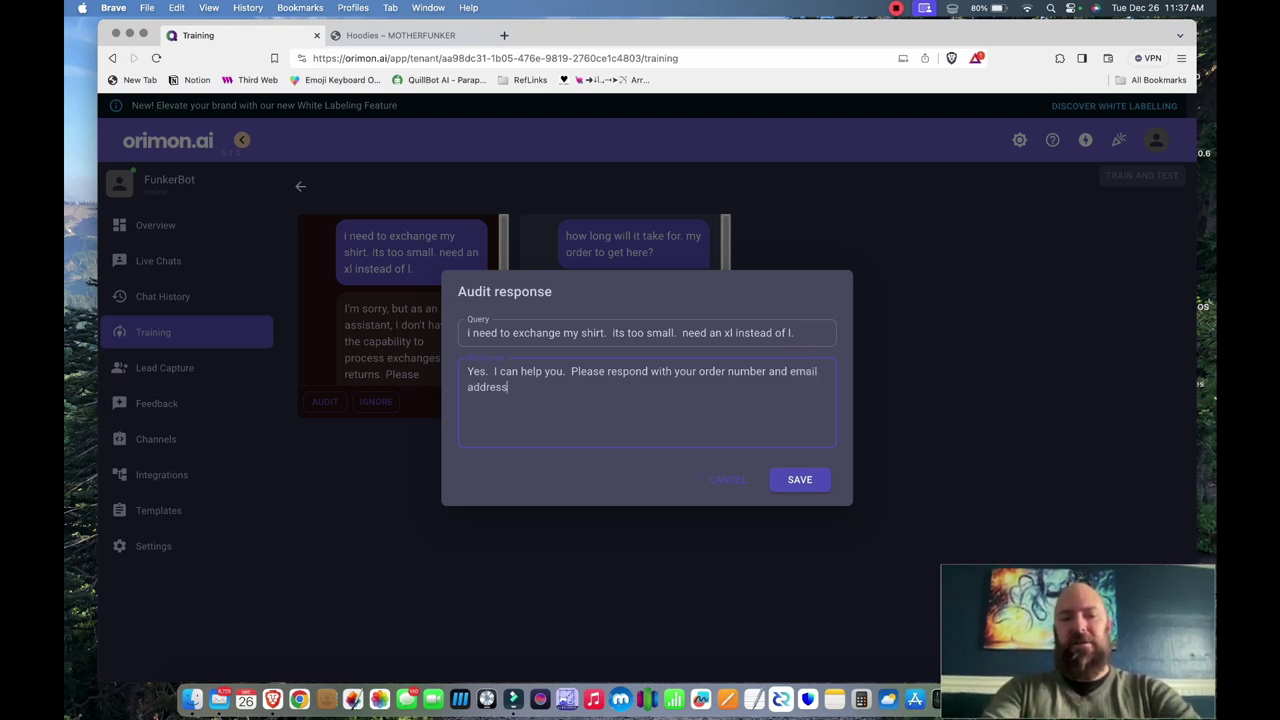
type(" used for your order, ")
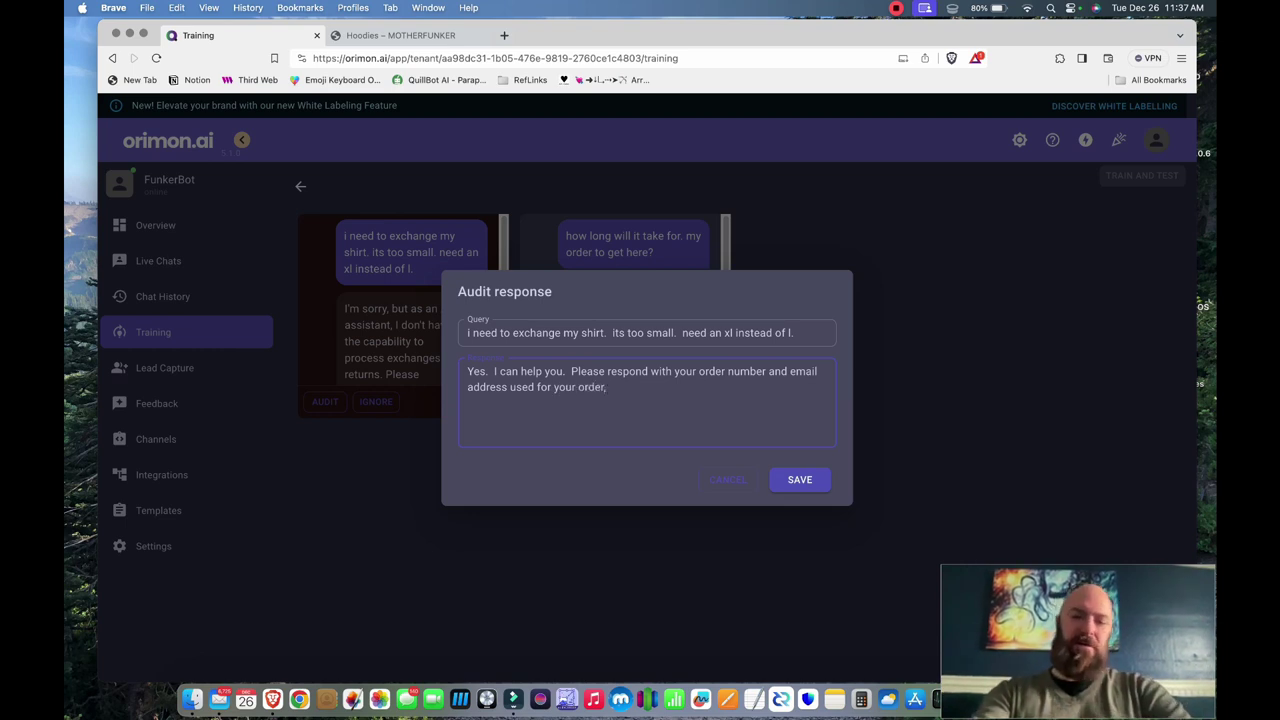
type("and")
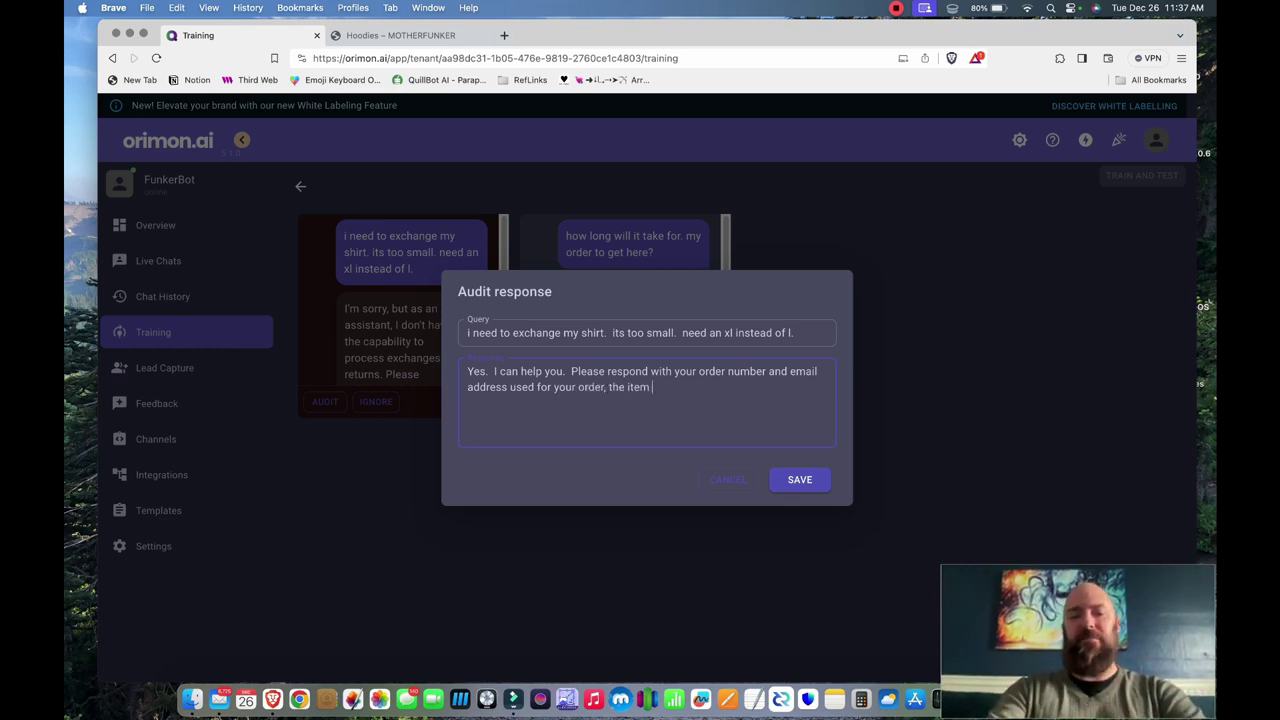
type(" send your rentur")
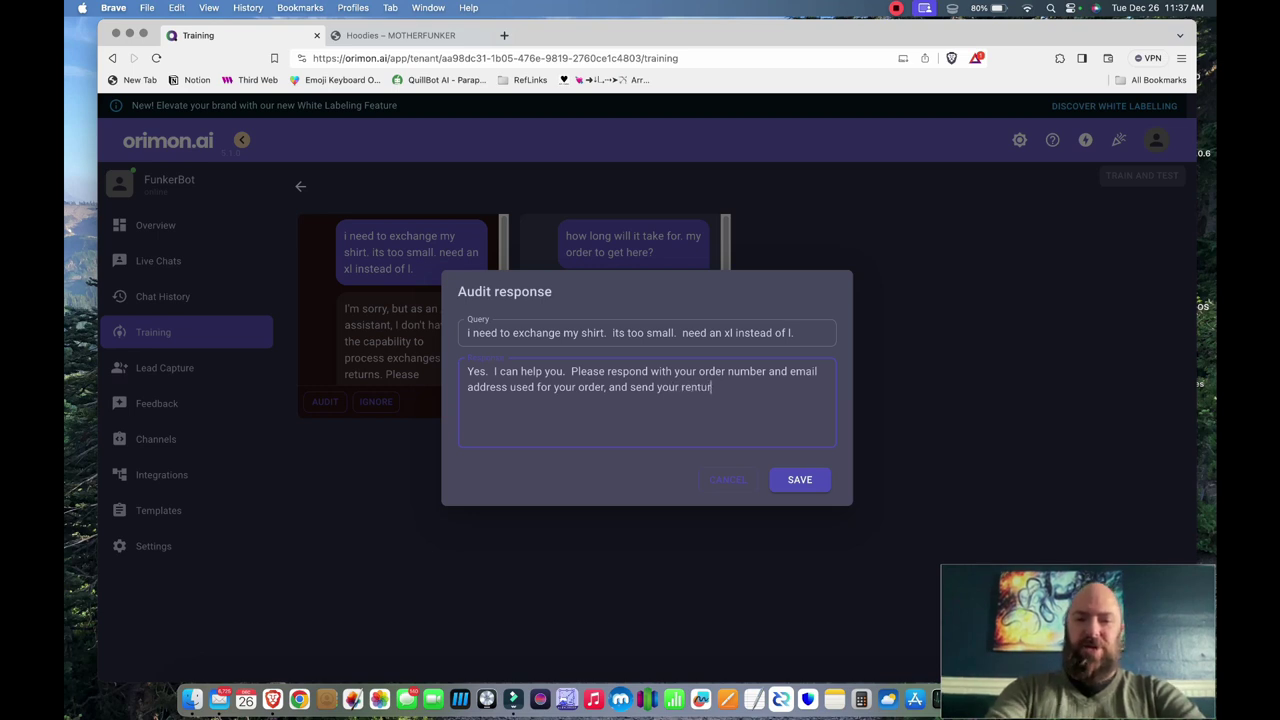
- Add the store's return address and the refund-on-receipt note, then save the response
key("BackSpace")
key("BackSpace")
key("BackSpace")
key("BackSpace")
type("turn b")
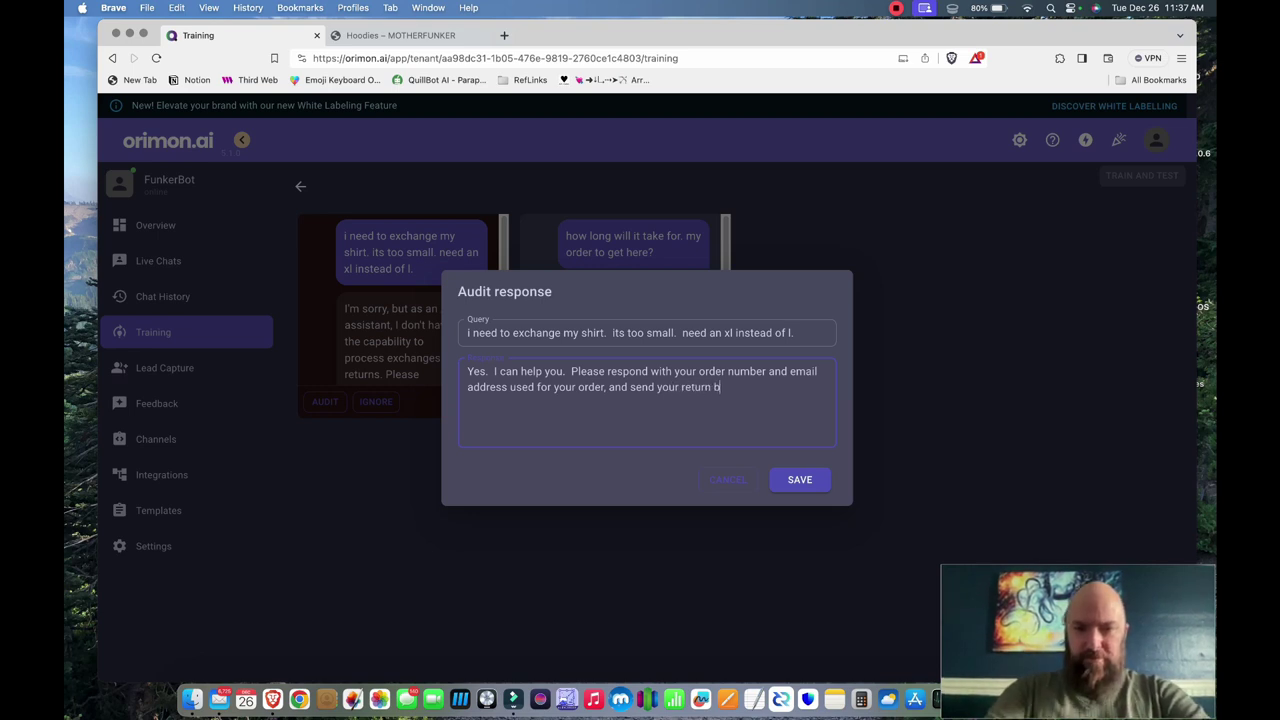
type("ack to :")
key("Return")
key("Return")
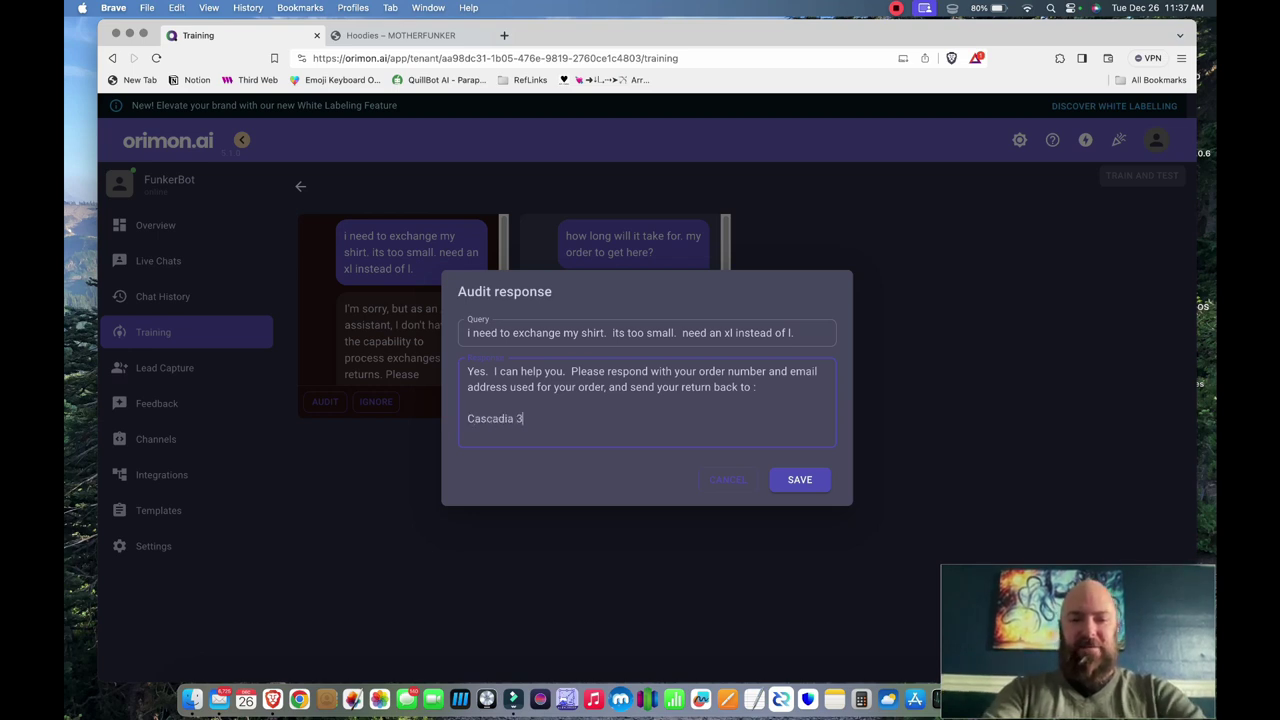
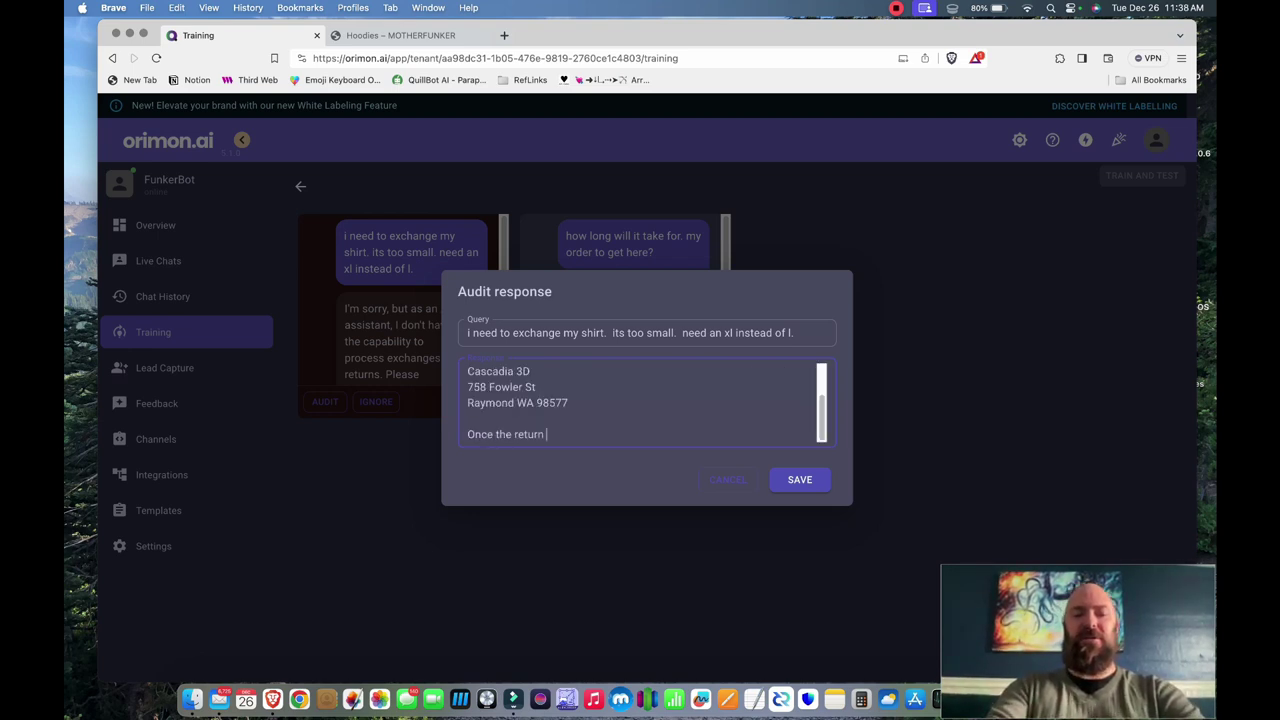
type("is received, ")
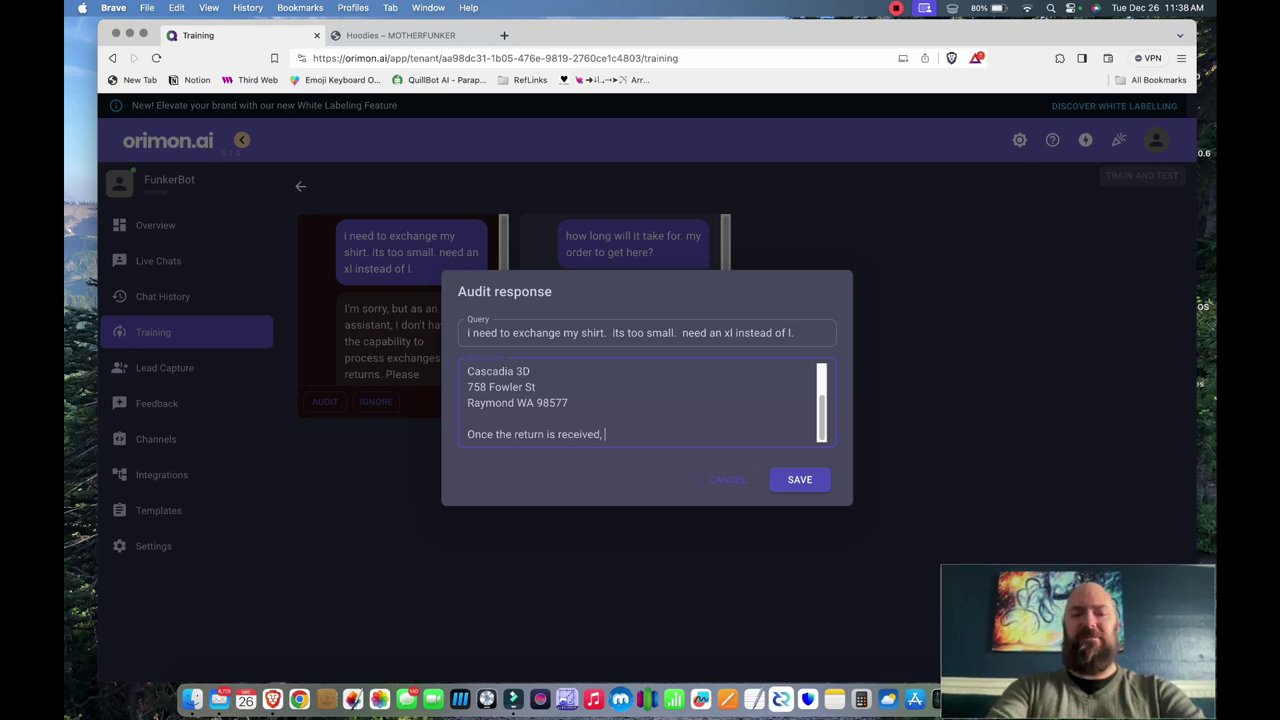
type("we will grant you a refund, and you can")
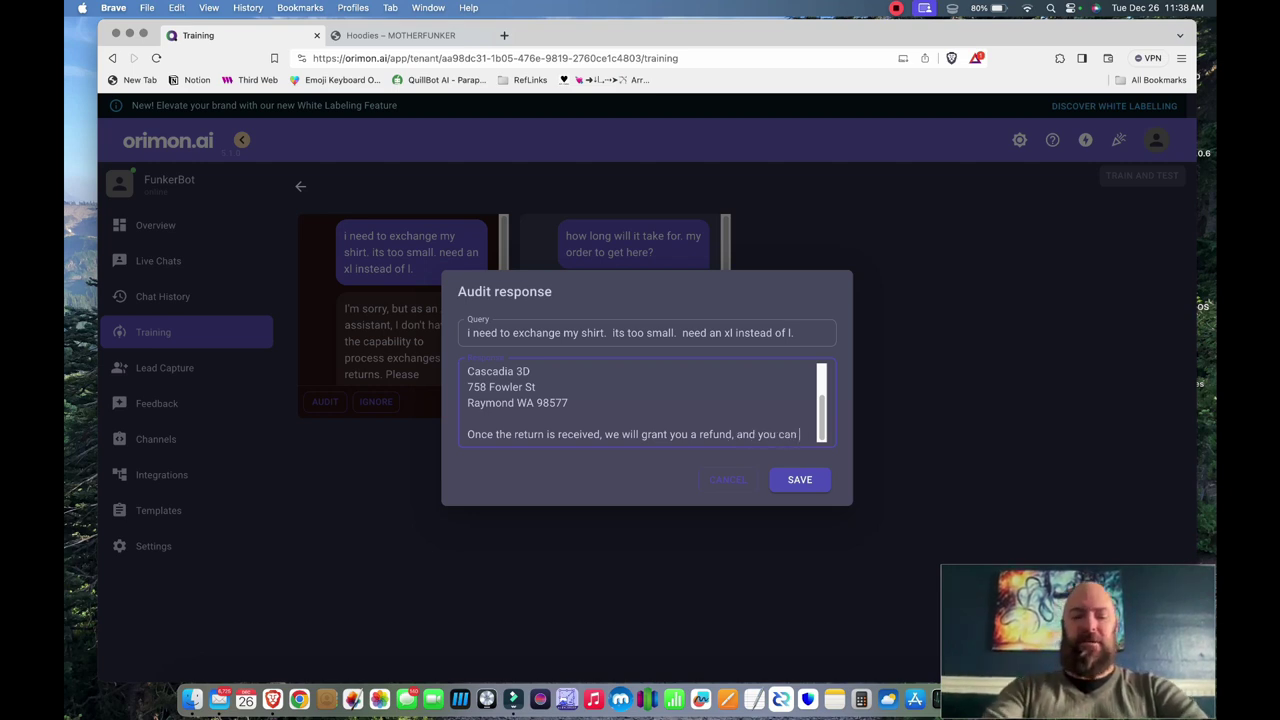
type(" purchase the size which you need")
left_click(799, 479)
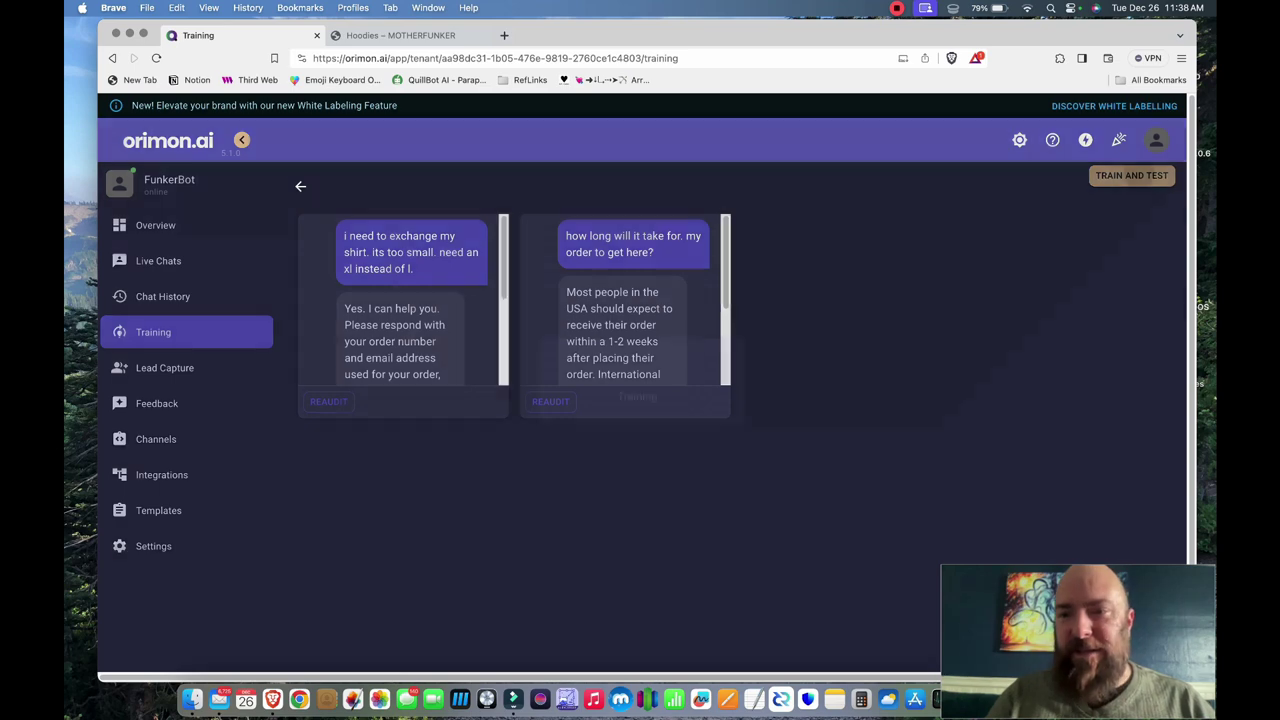
- Retrain FunkerBot and ask about a size exchange, the return address and the replacement shirt
left_click(1131, 175)
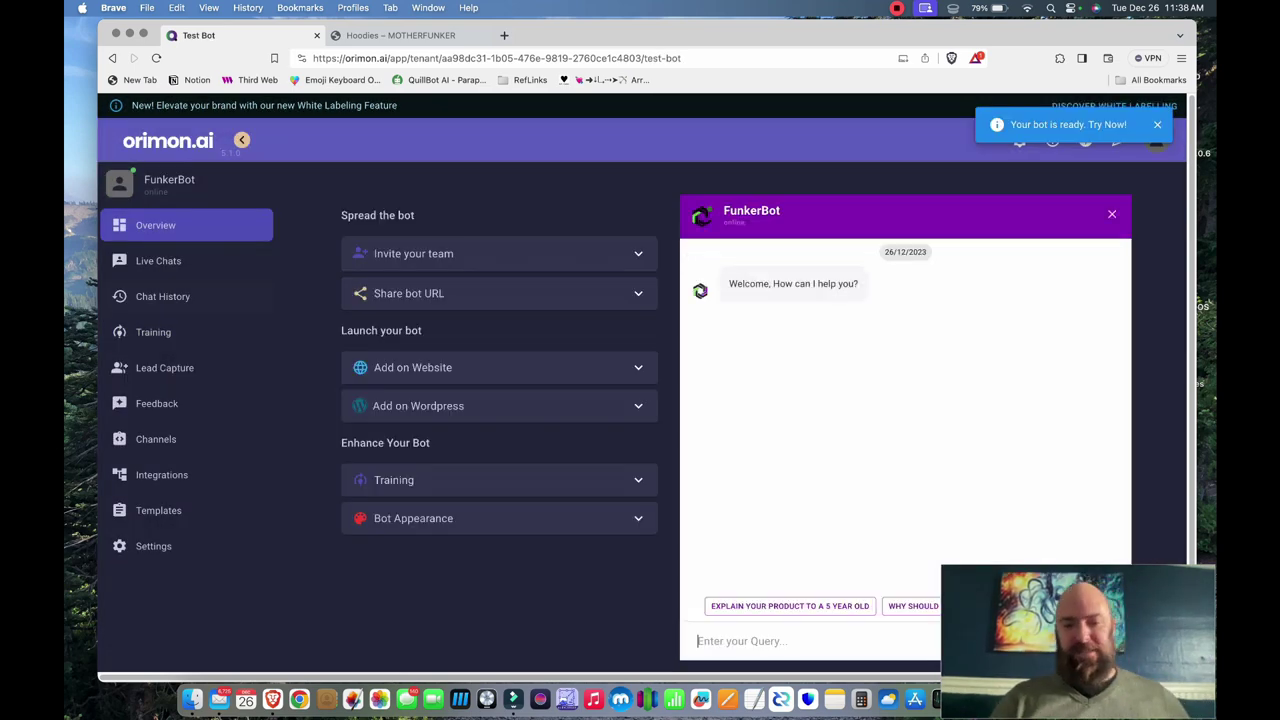
type("I have an exchange.  Need a different size.")
key("Return")
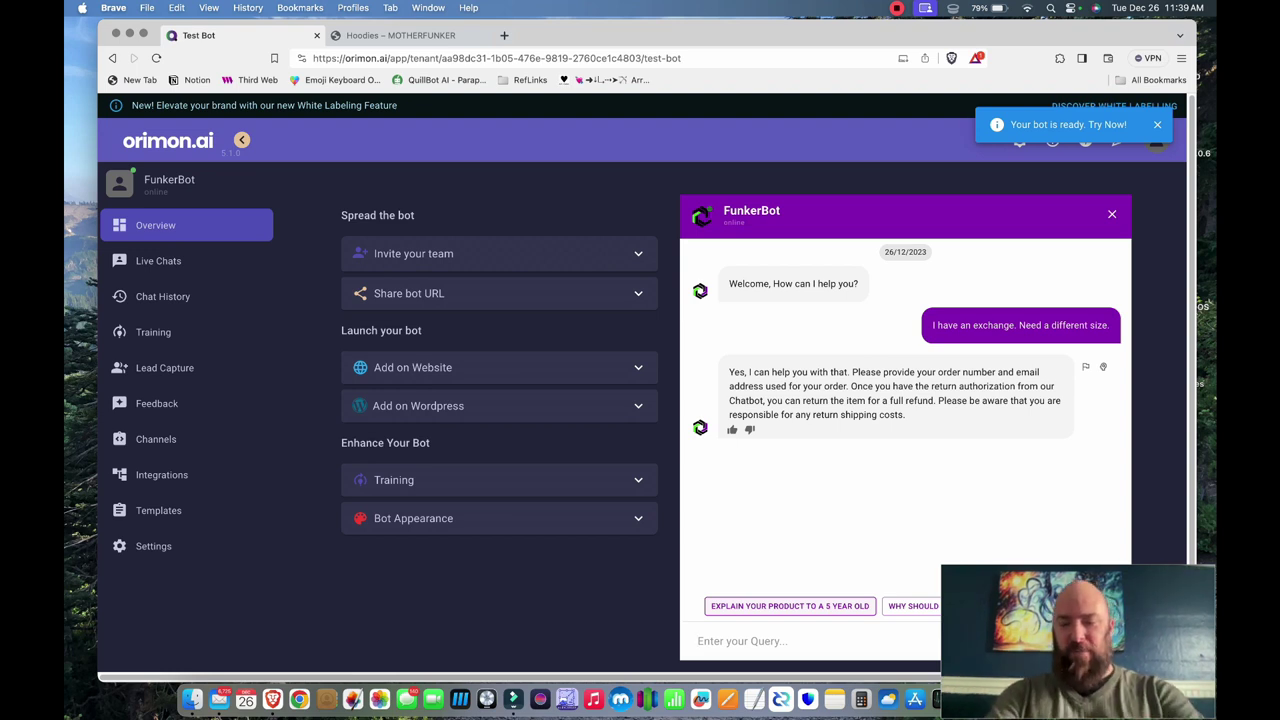
type("Ok. What is the address I return the item to?")
key("Return")
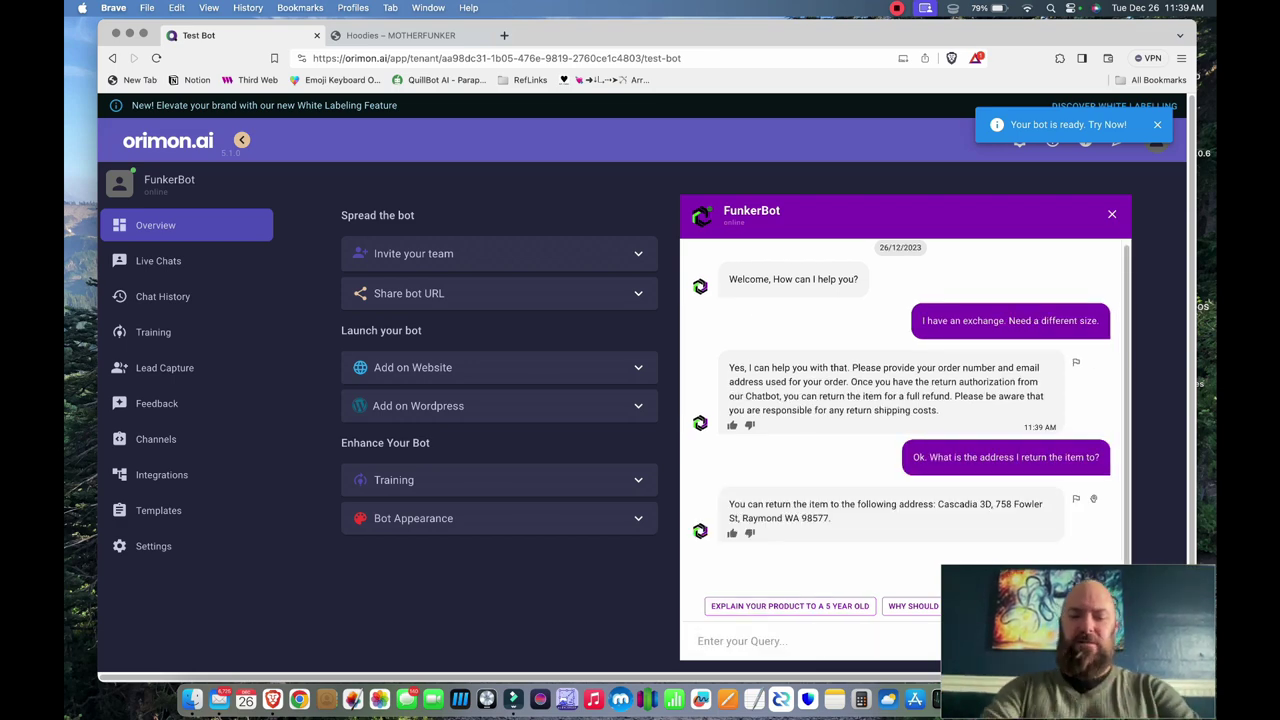
type("Then youll send me the shirt I need?")
key("Return")
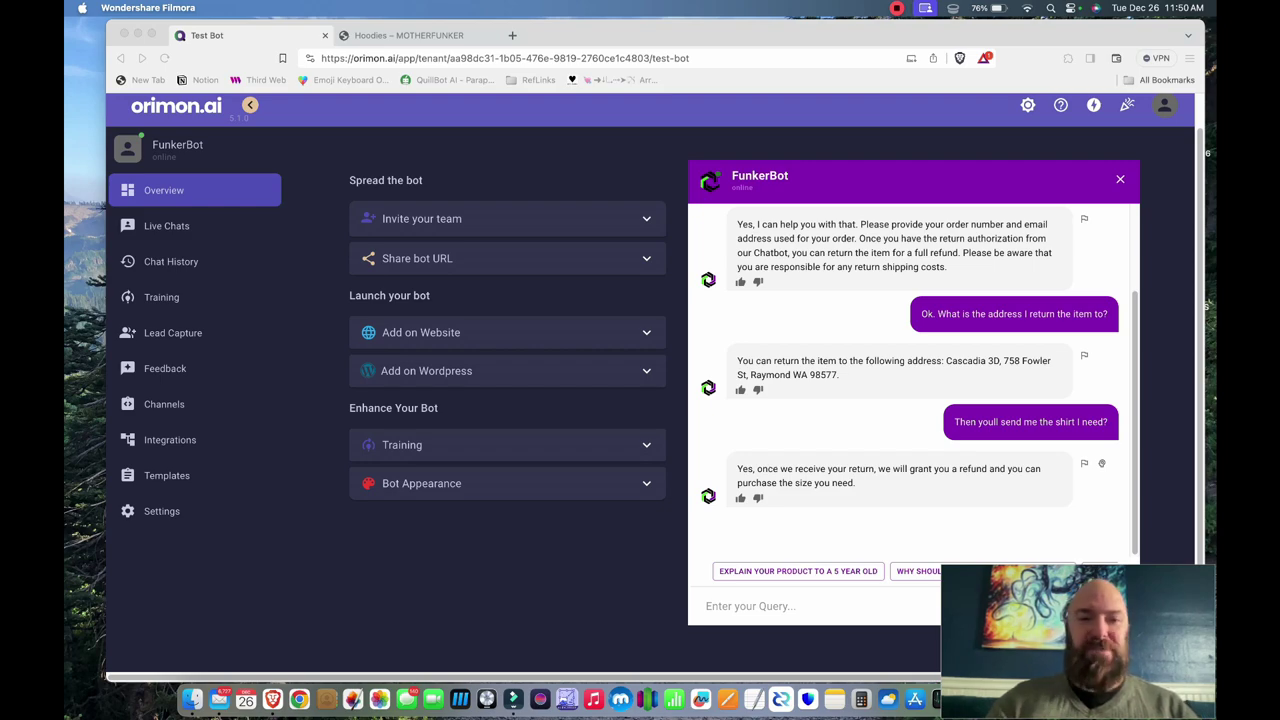
- Check the store's Hoodies page, then return to the bot test page
left_click(400, 35)
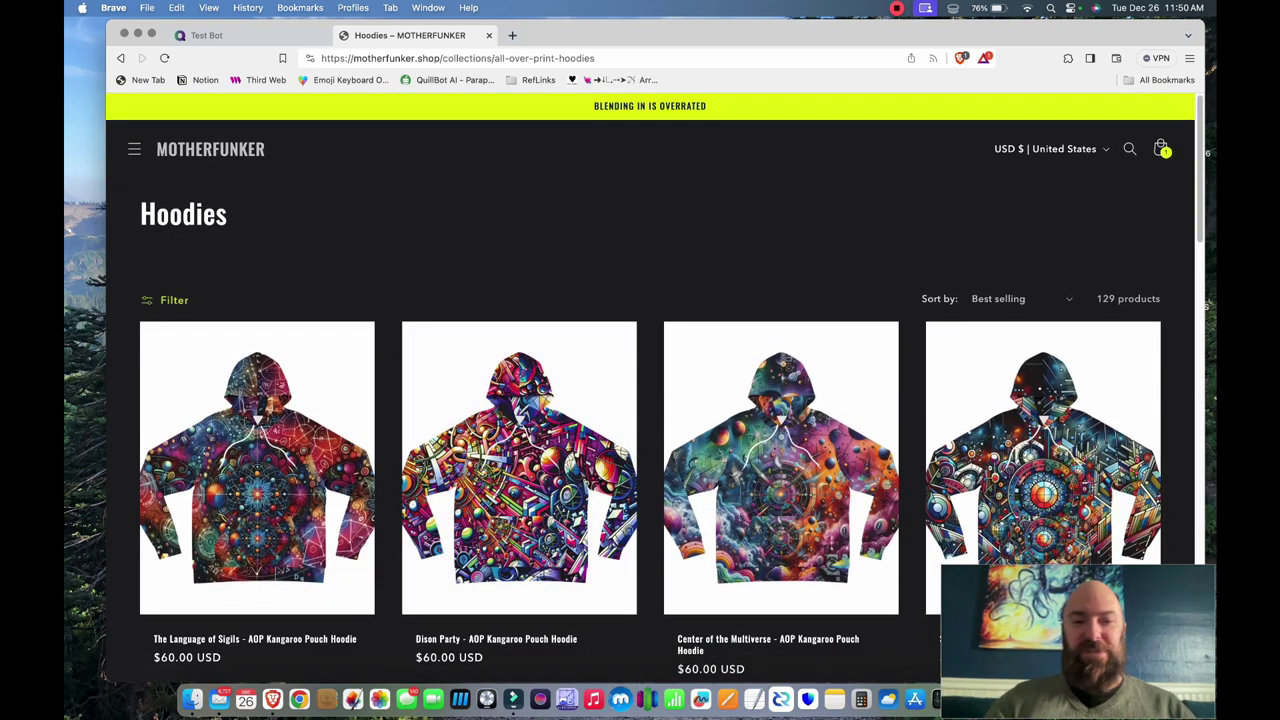
scroll(257, 470, "down", 2)
scroll(257, 470, "up", 2)
key("ctrl+shift+Tab")
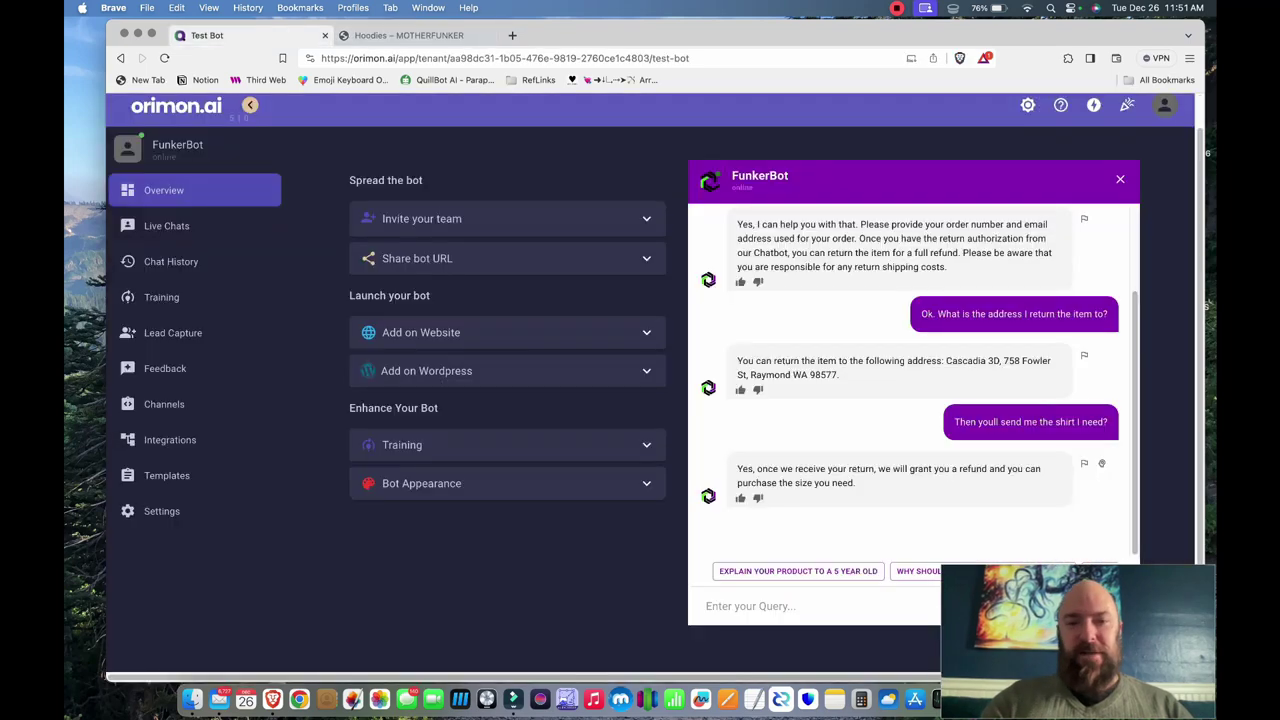
- In Bot Appearance, set the primary colour to yellow-green EBF87B
left_click(421, 483)
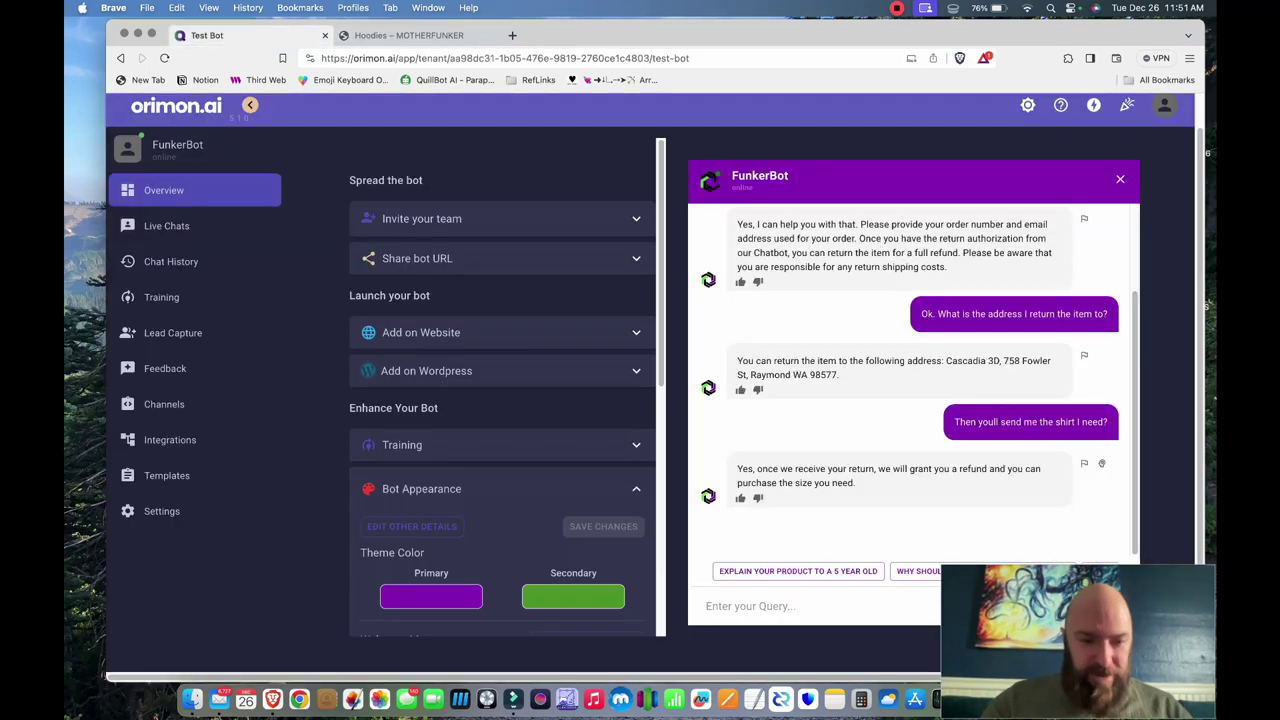
scroll(507, 383, "down", 3)
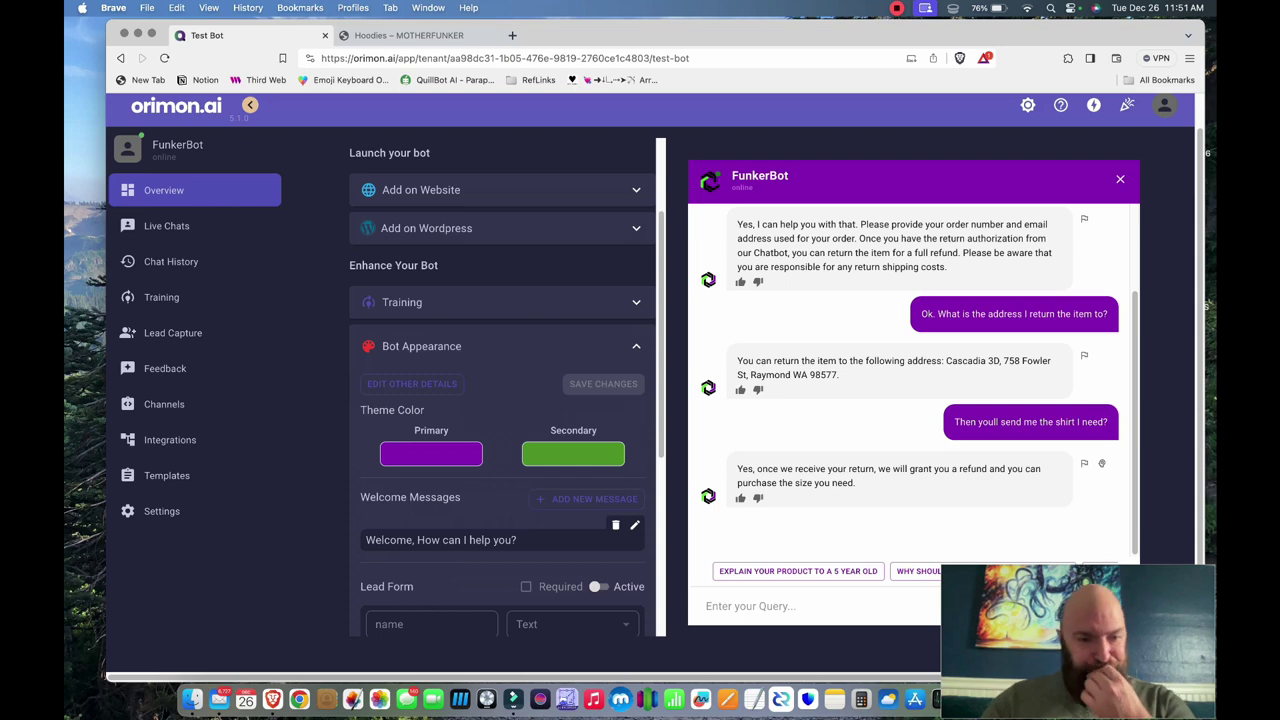
left_click(431, 454)
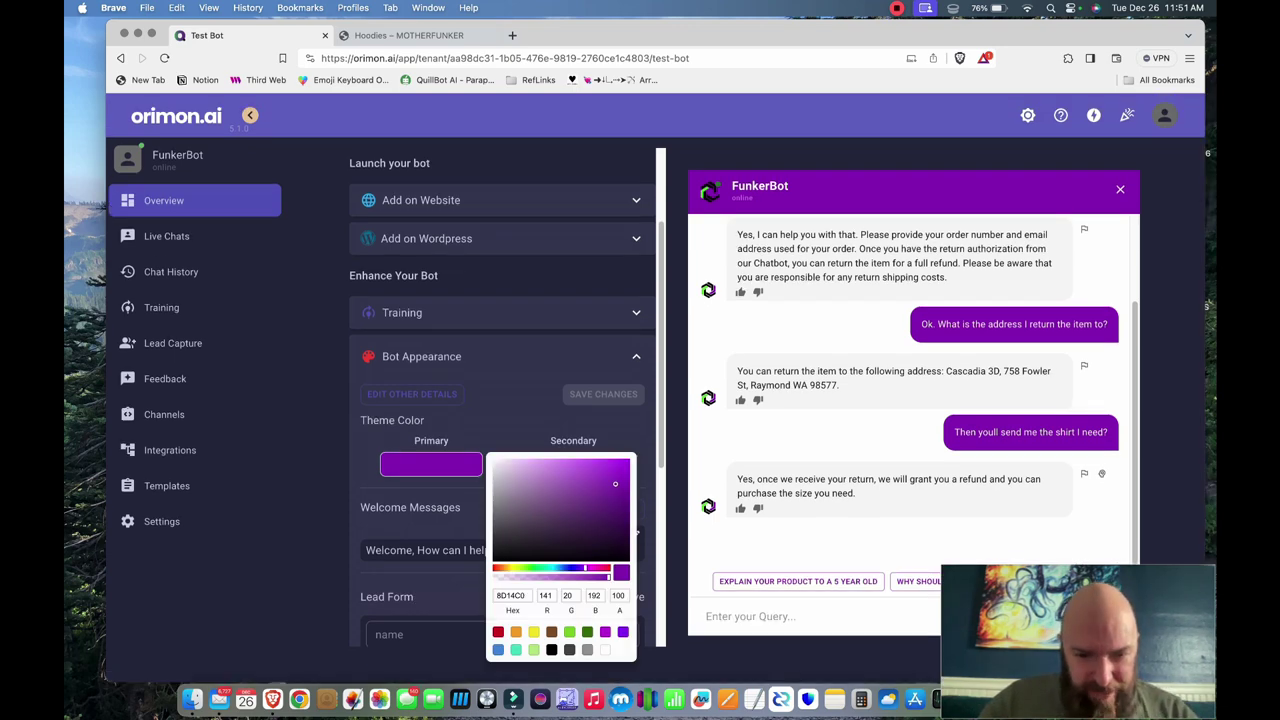
left_click(533, 649)
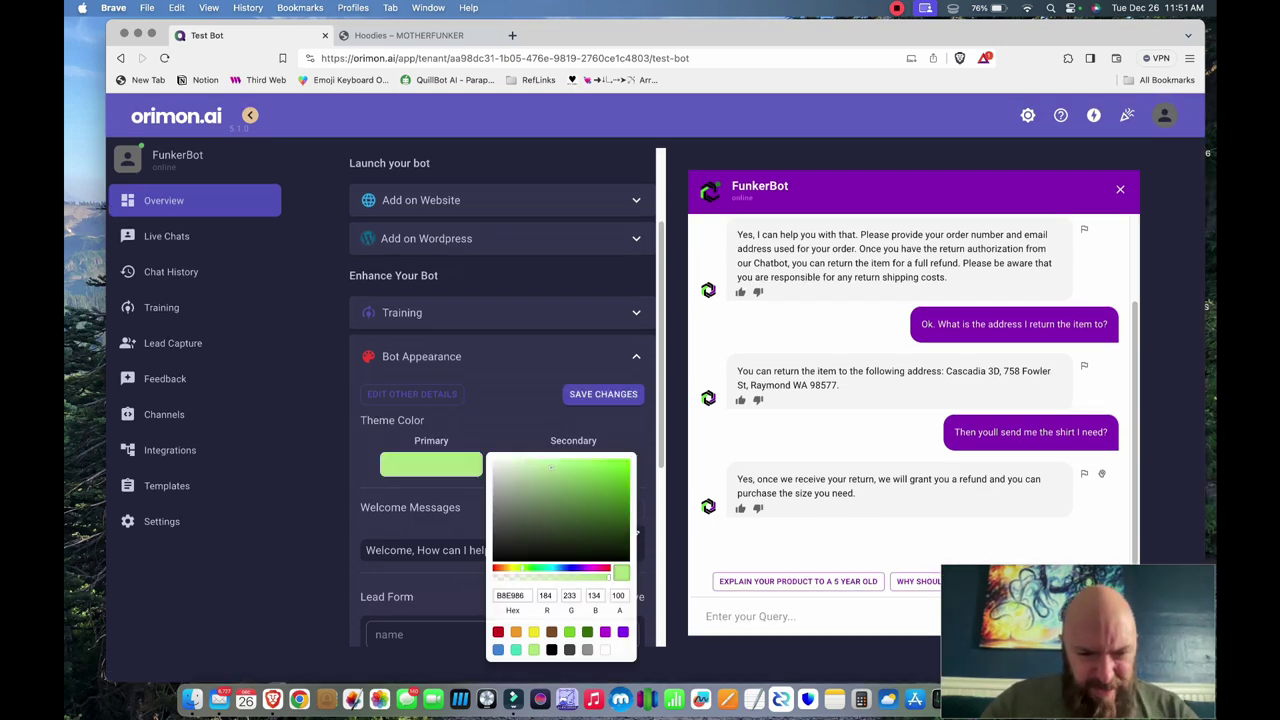
key("Tab")
type("218")
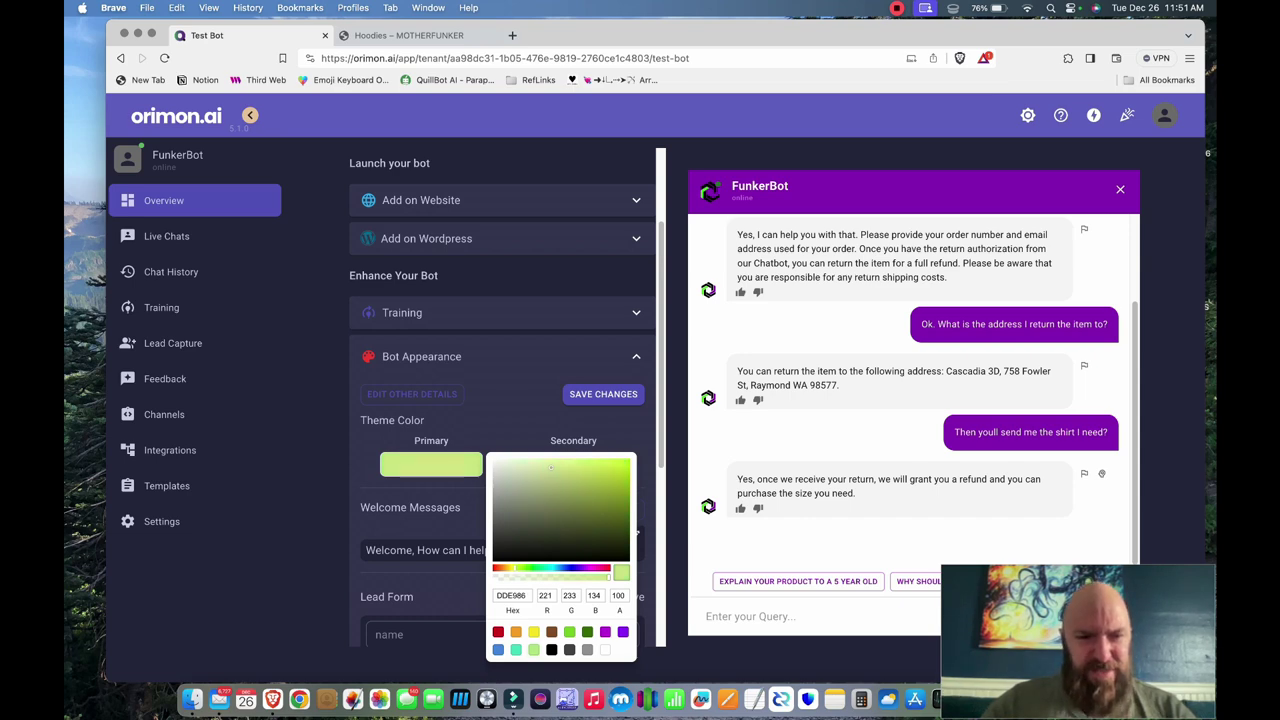
left_click(547, 461)
left_click_drag(547, 461, 561, 462)
key("Escape")
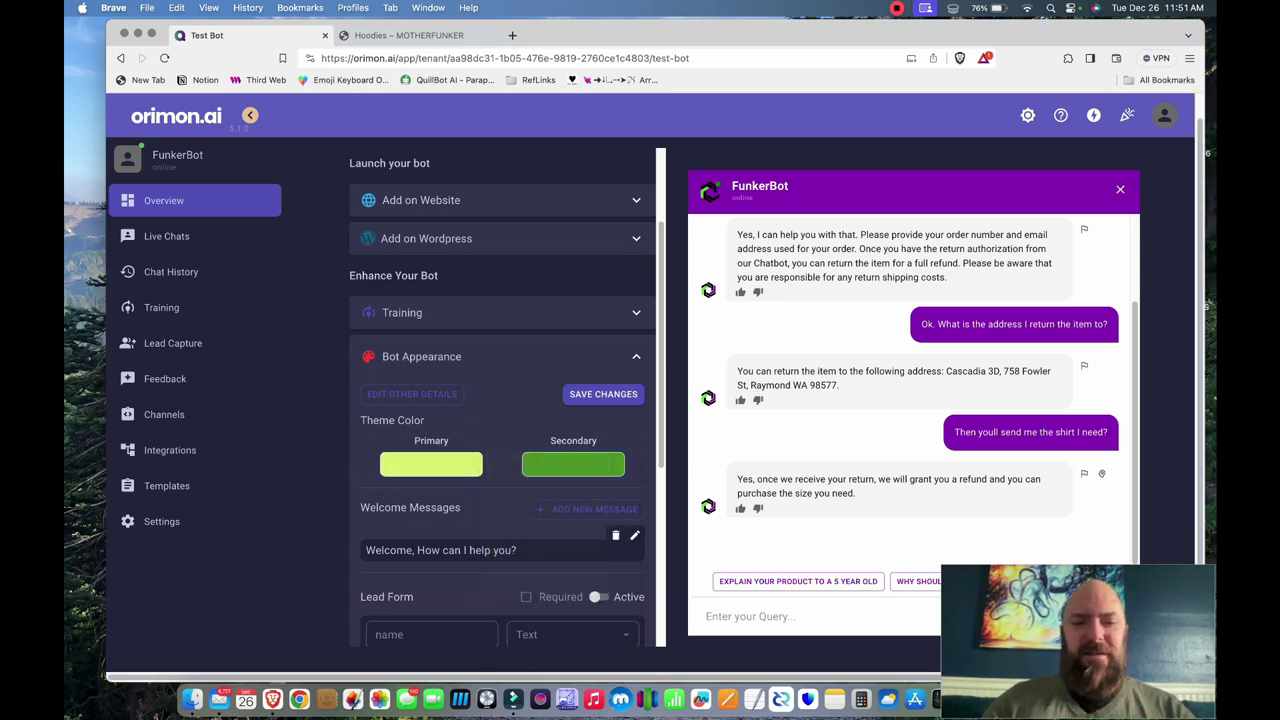
- Set the secondary colour to dark grey 4A4A4A and switch on the lead form
left_click(573, 464)
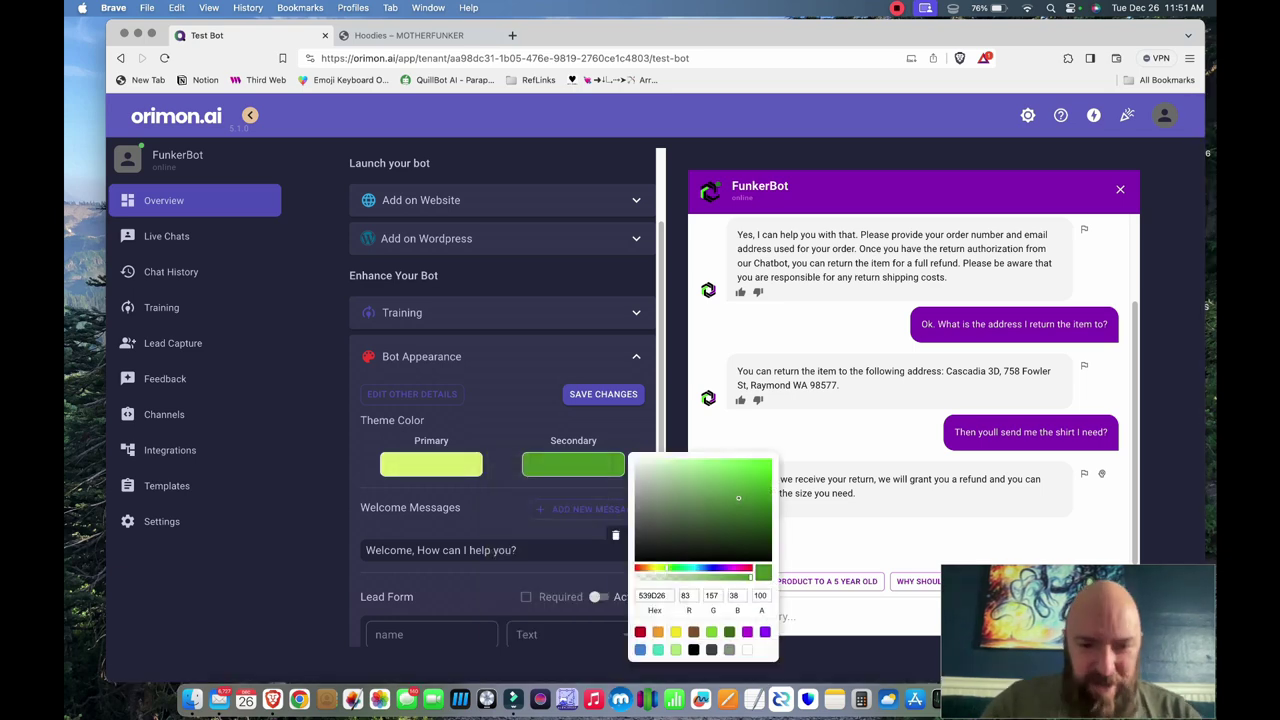
left_click(711, 649)
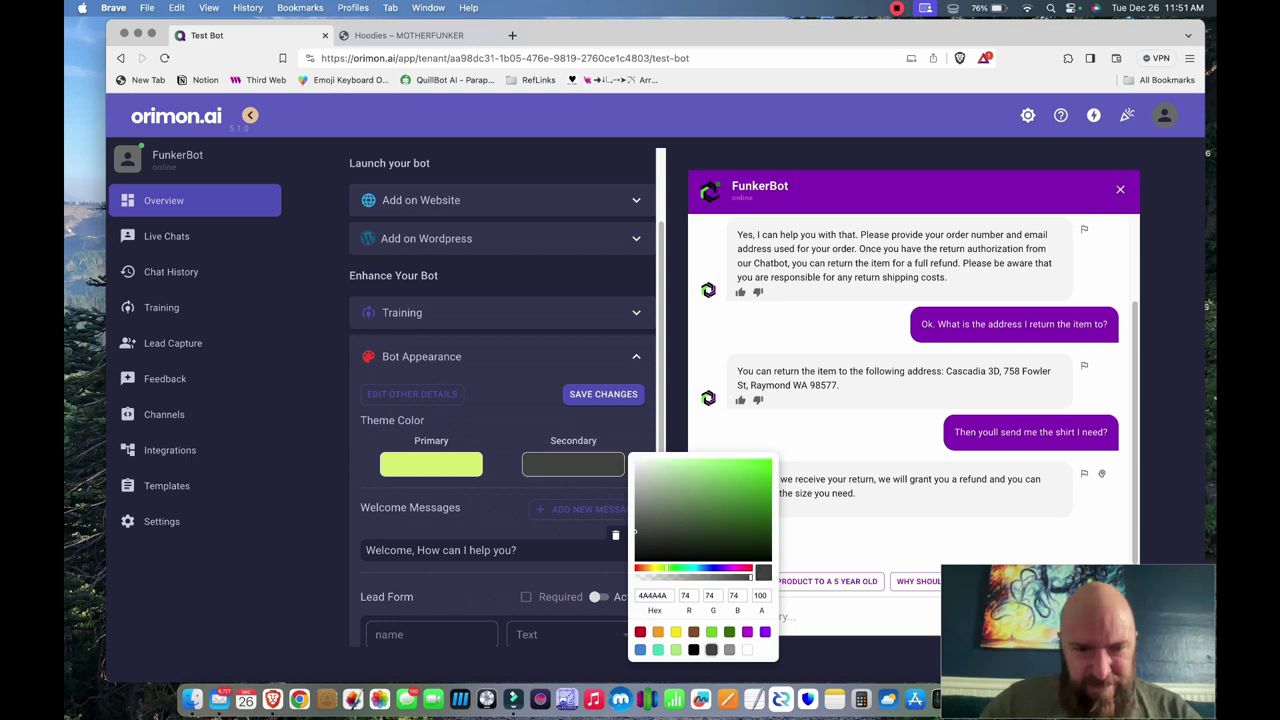
key("Escape")
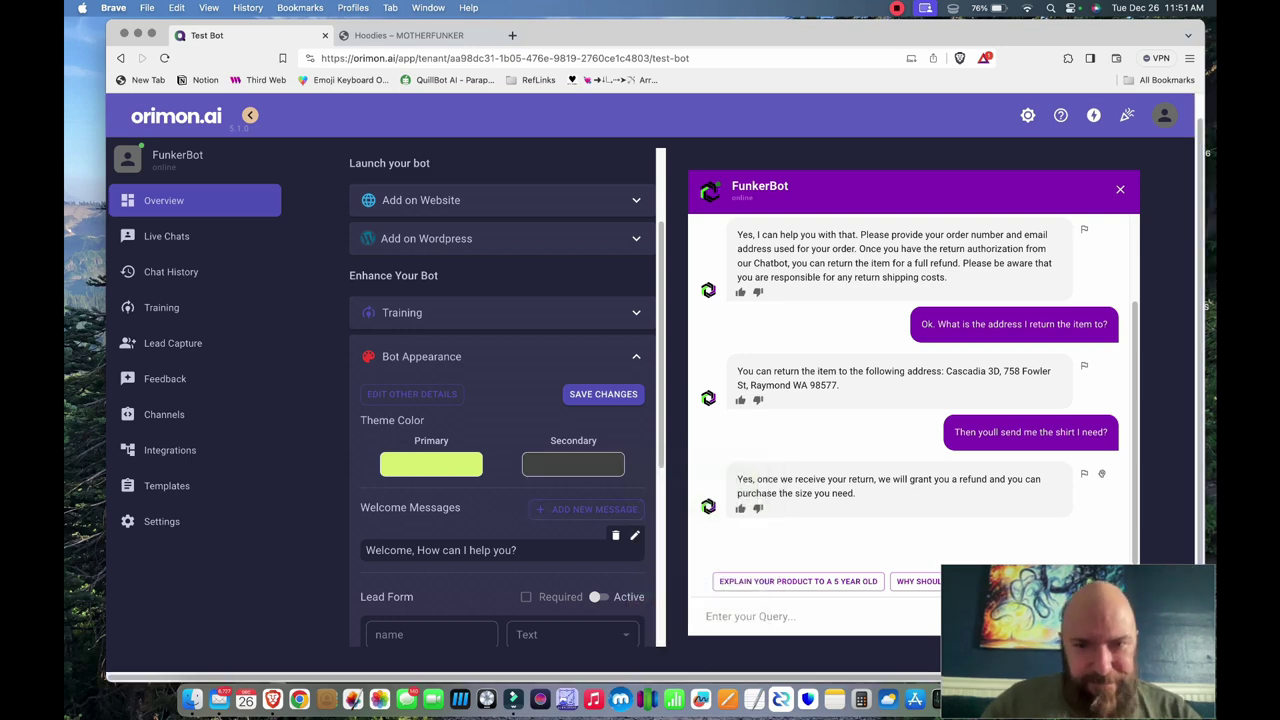
scroll(505, 400, "down", 5)
left_click(600, 325)
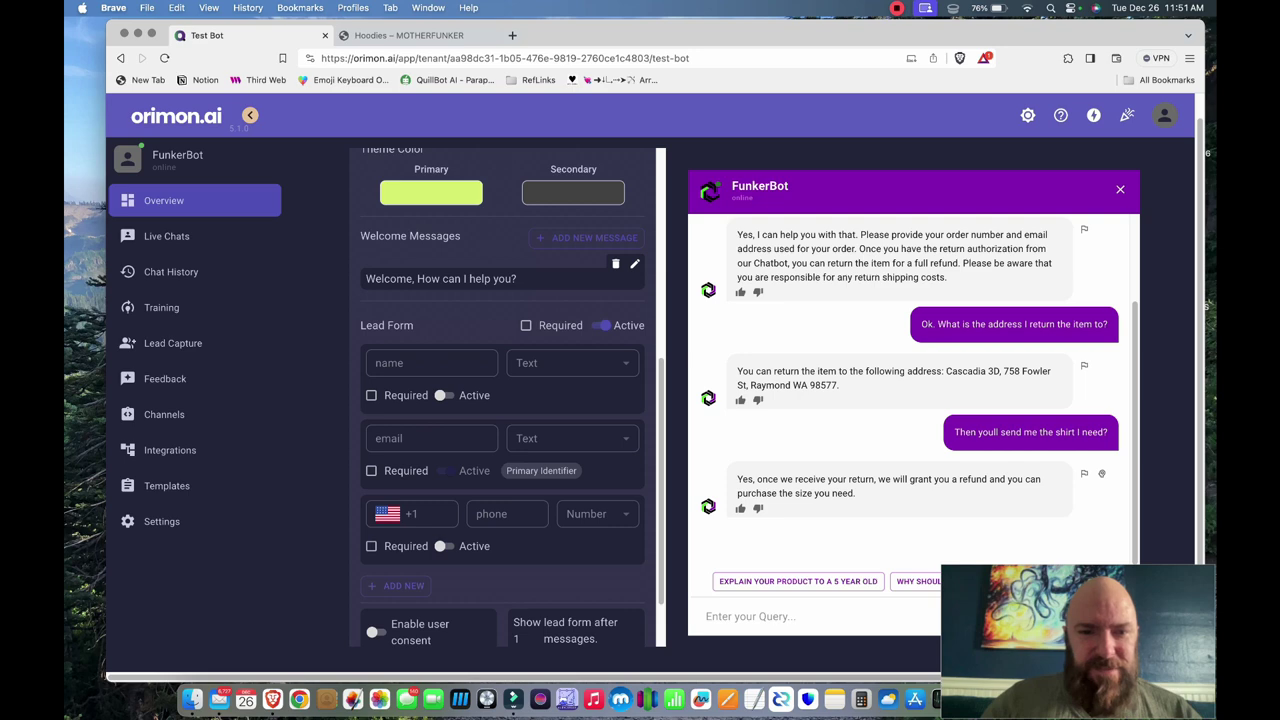
- Make the lead form required and the name field required and active, then save the appearance changes
left_click(526, 325)
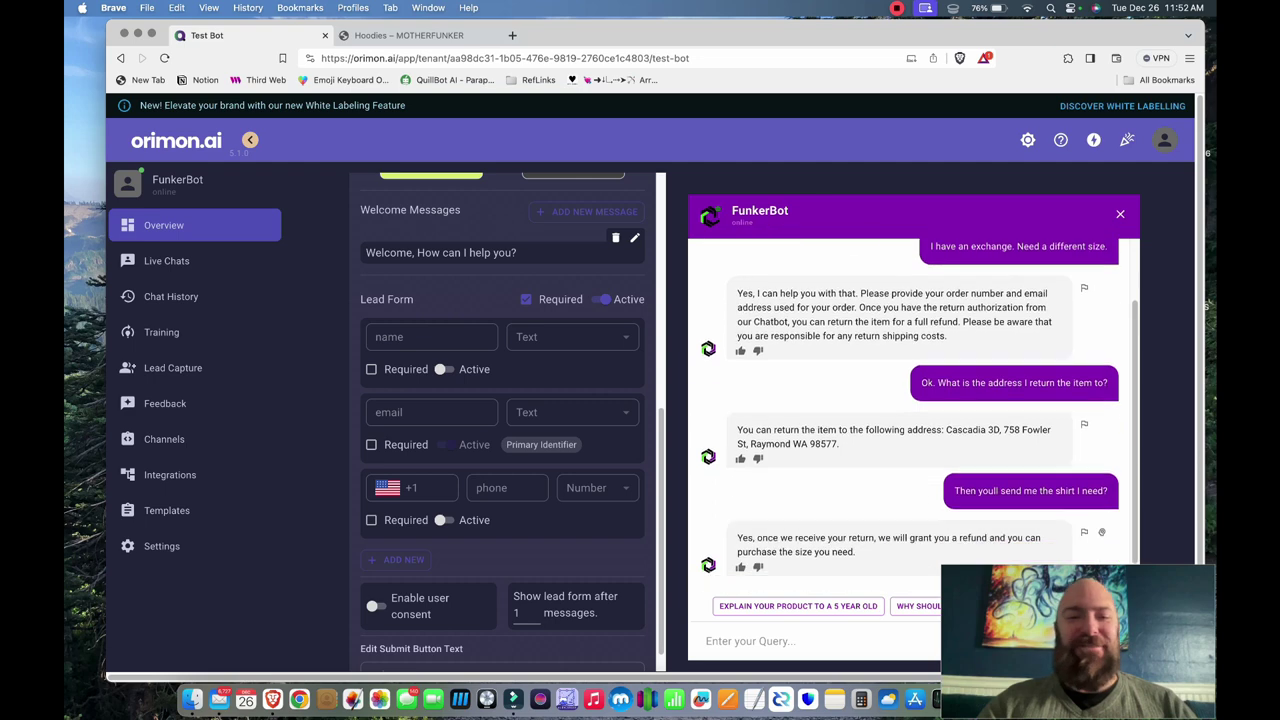
scroll(502, 421, "down", 1)
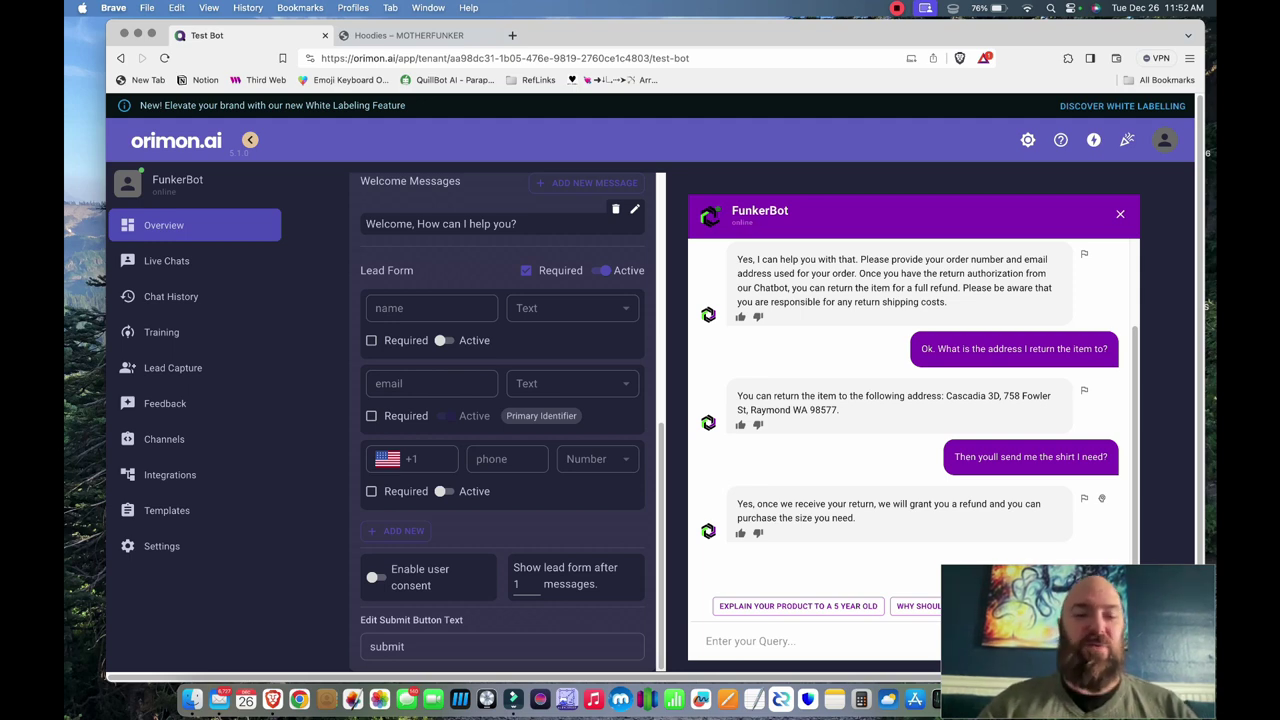
left_click(442, 340)
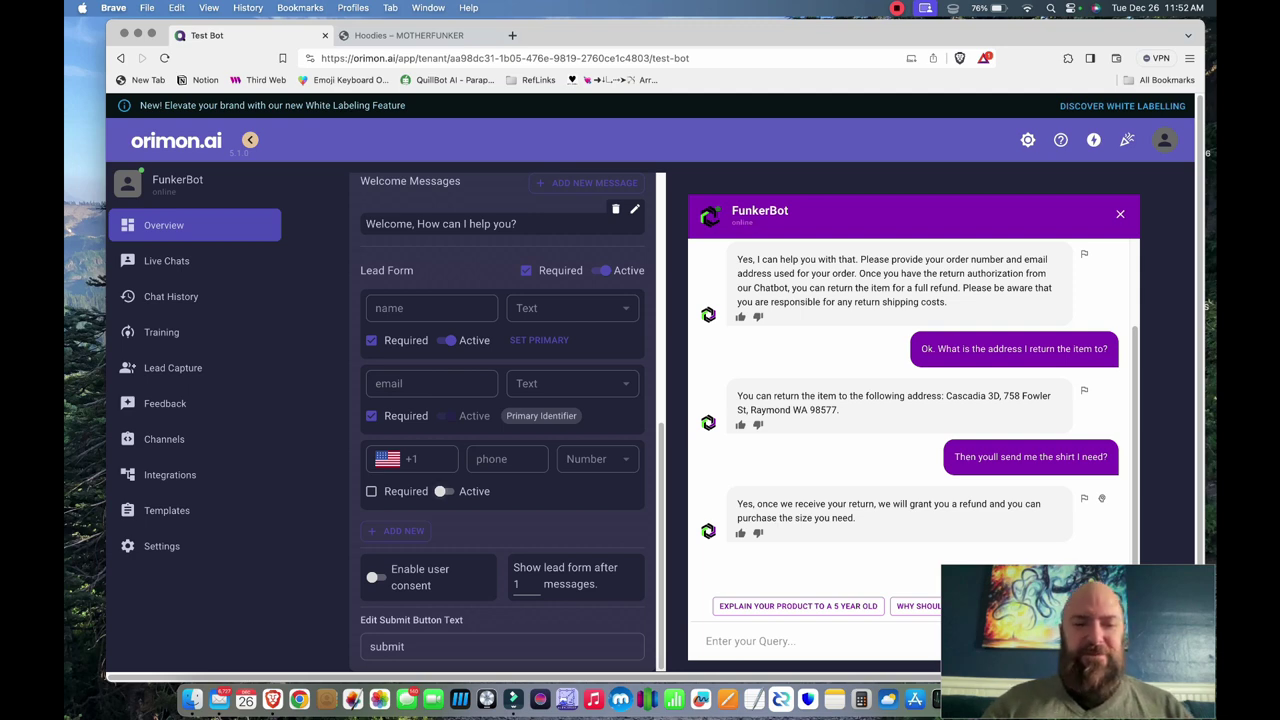
scroll(650, 400, "down", 1)
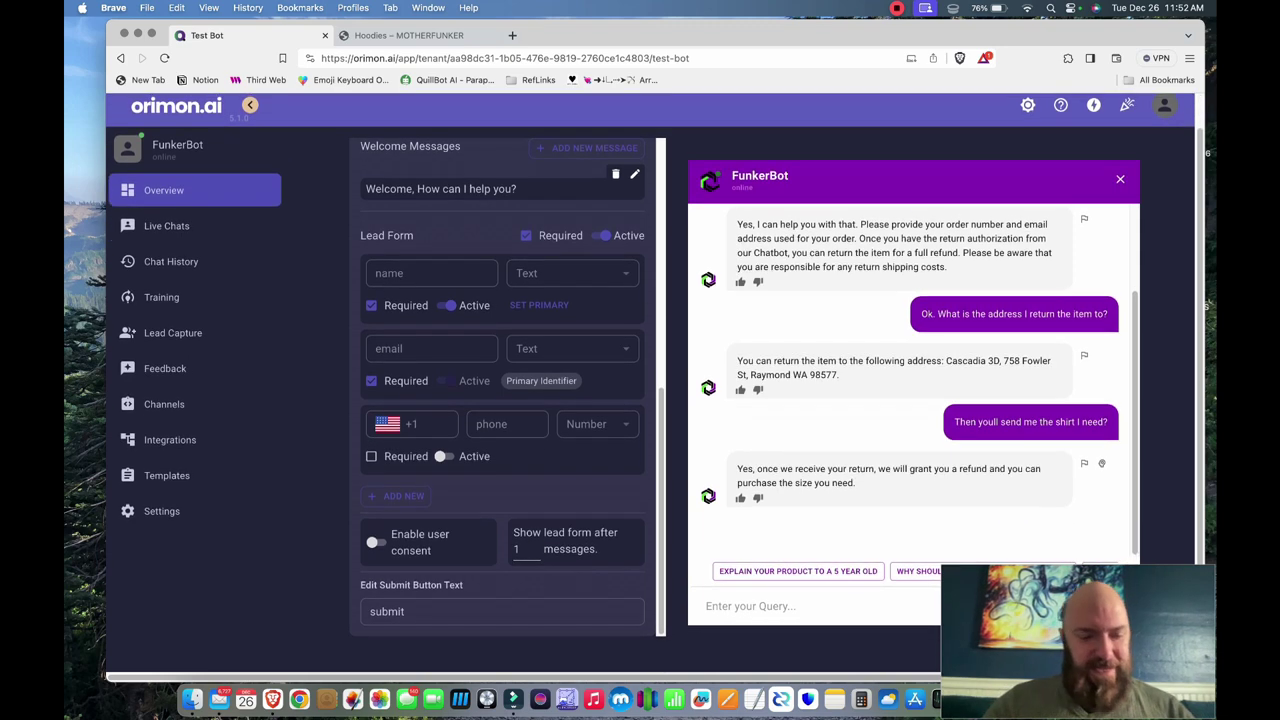
scroll(500, 390, "up", 5)
left_click(603, 471)
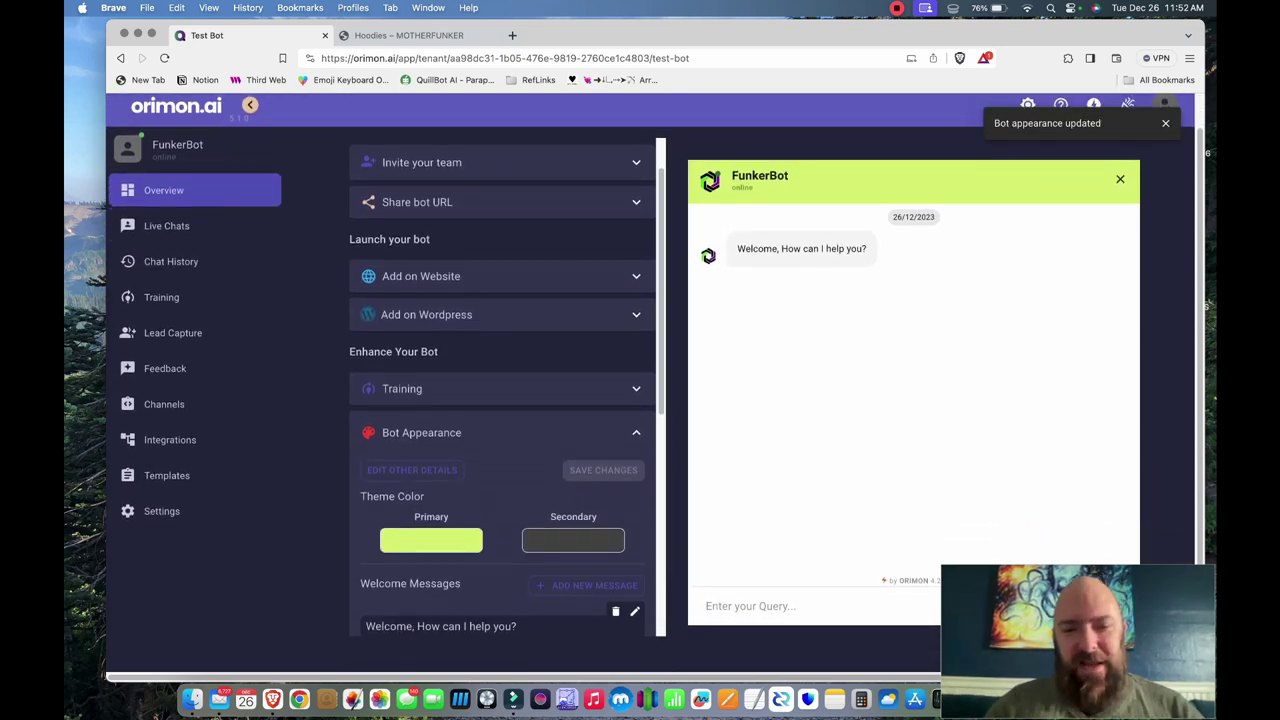
- Add a new welcome message, then test a 'Talk to human' request and check the live chats inbox
scroll(500, 390, "down", 2)
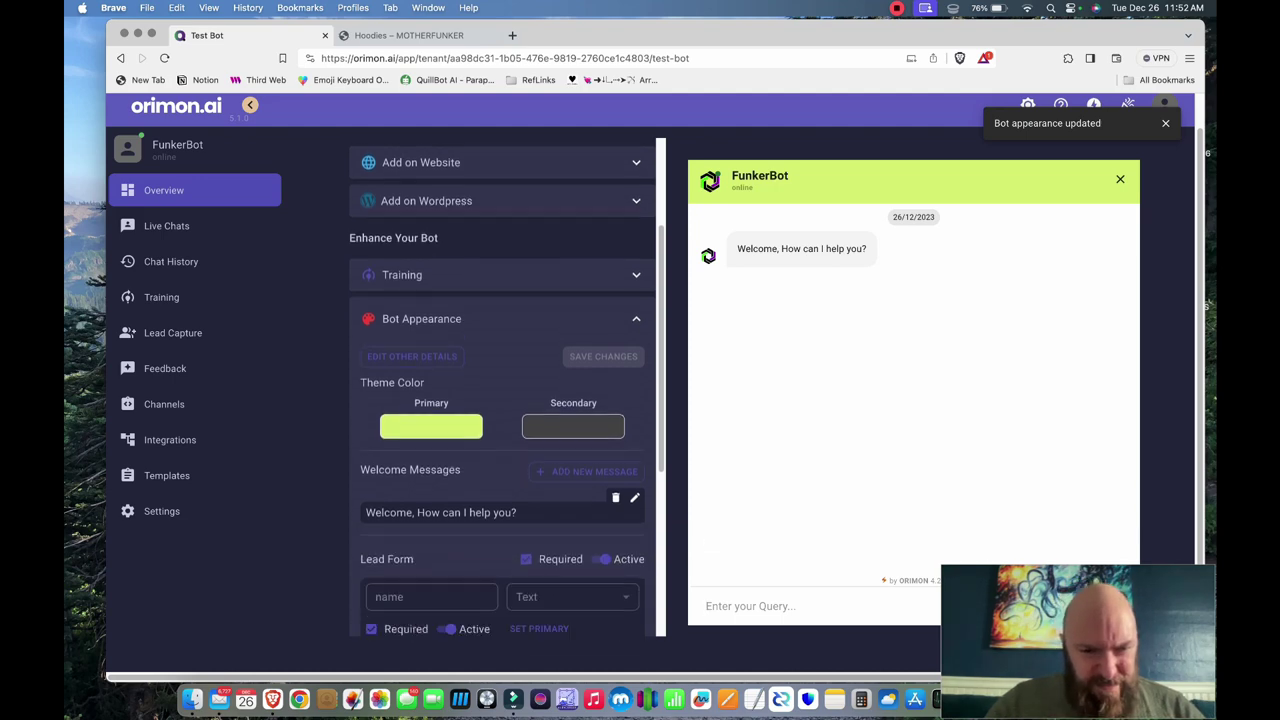
left_click(587, 471)
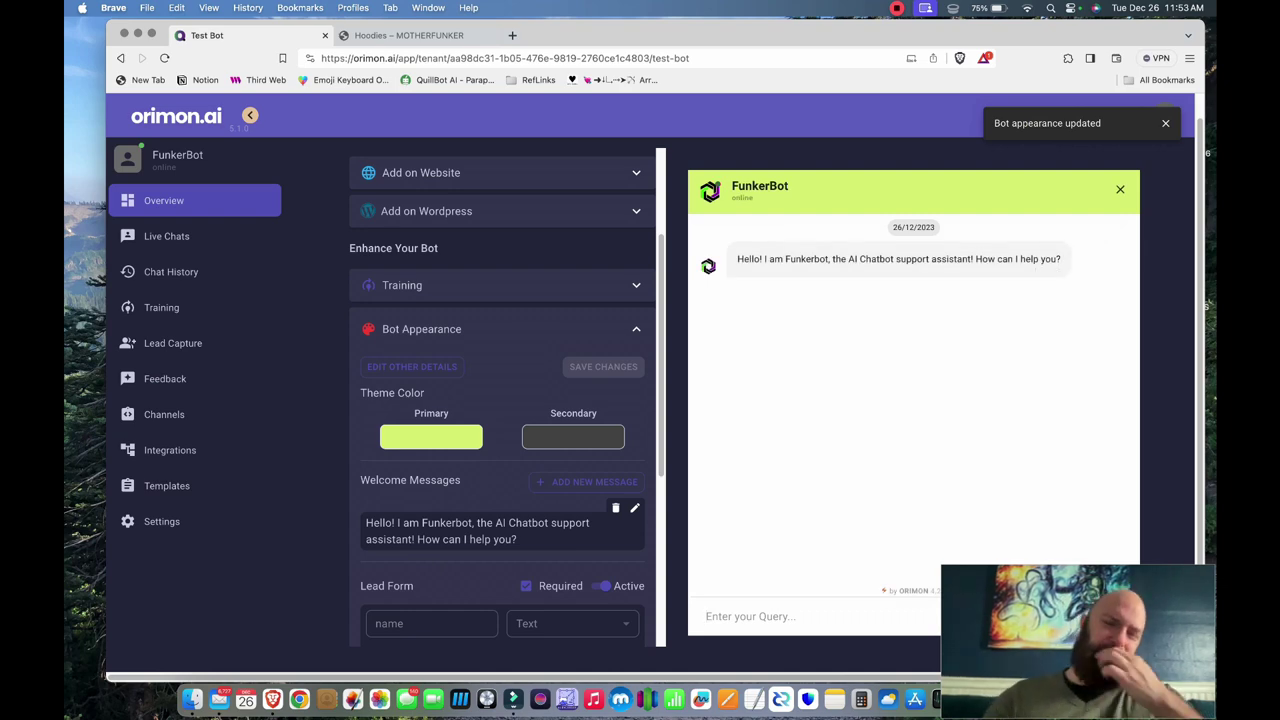
type("Talk to human")
key("Return")
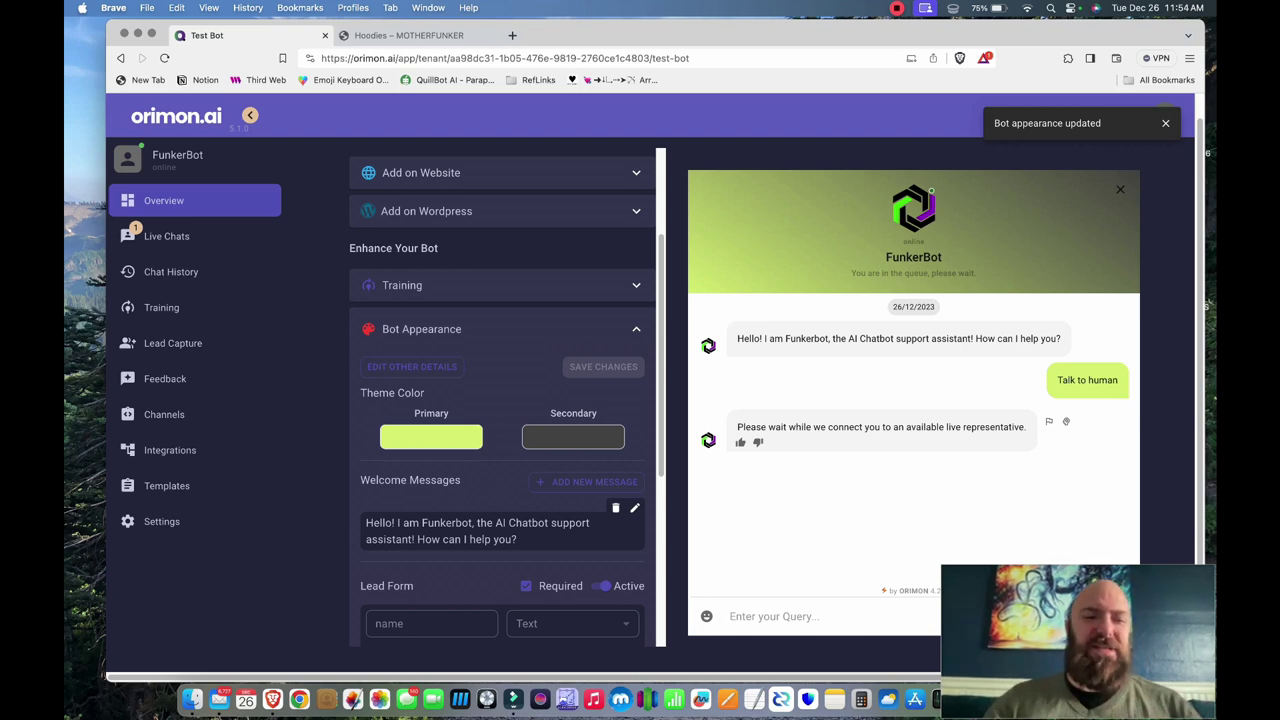
left_click(166, 236)
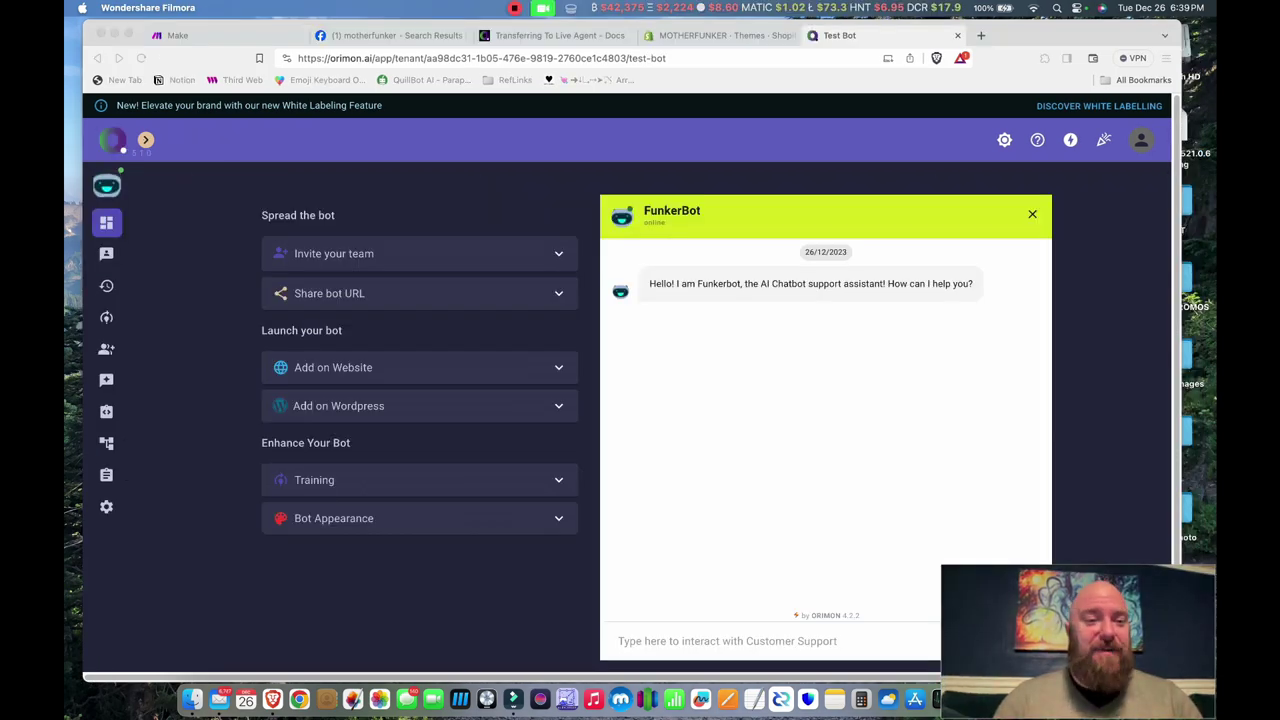
- Open the FunkerBot overview dashboard and switch its Live chats toggle off
left_click(618, 641)
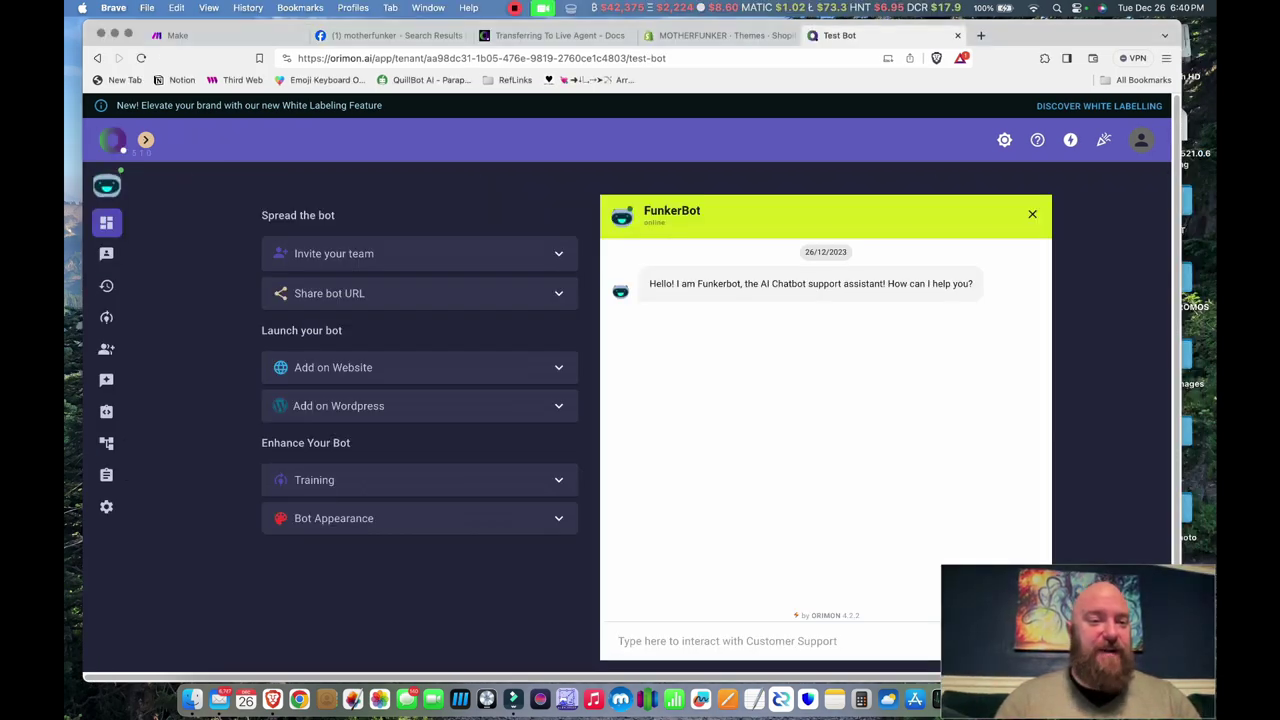
left_click(1032, 214)
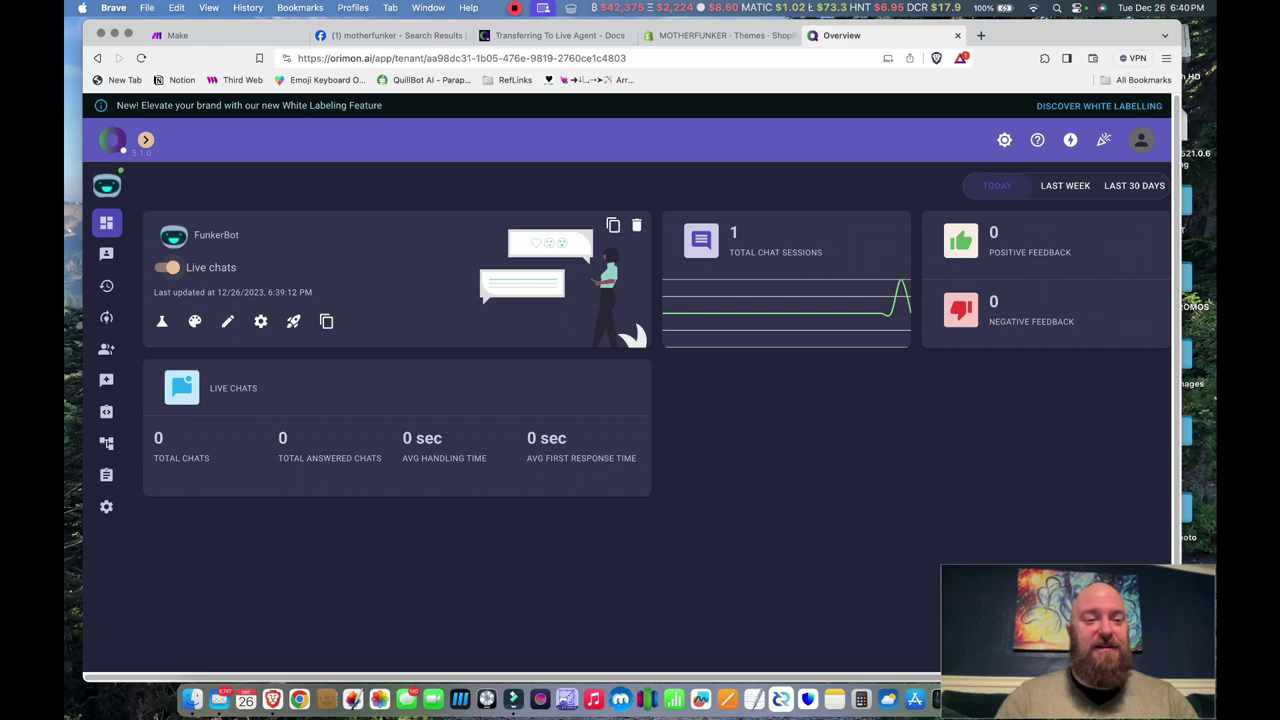
left_click(166, 267)
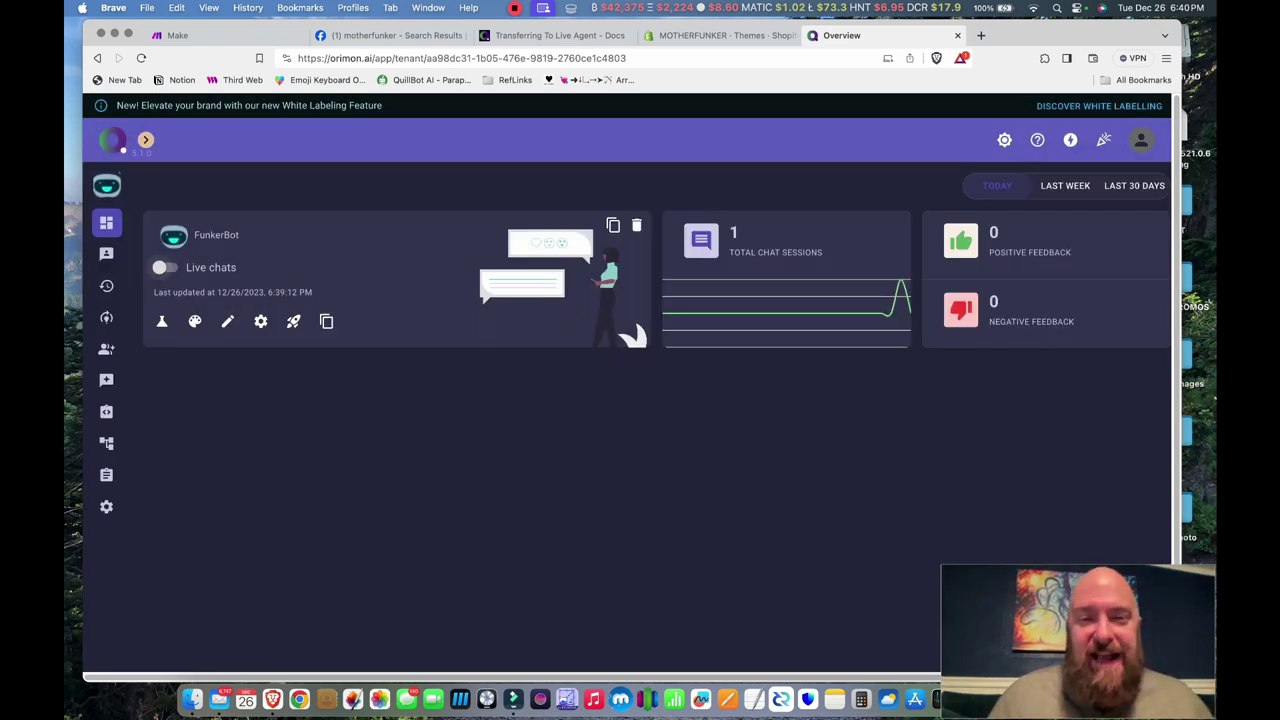
left_click(166, 267)
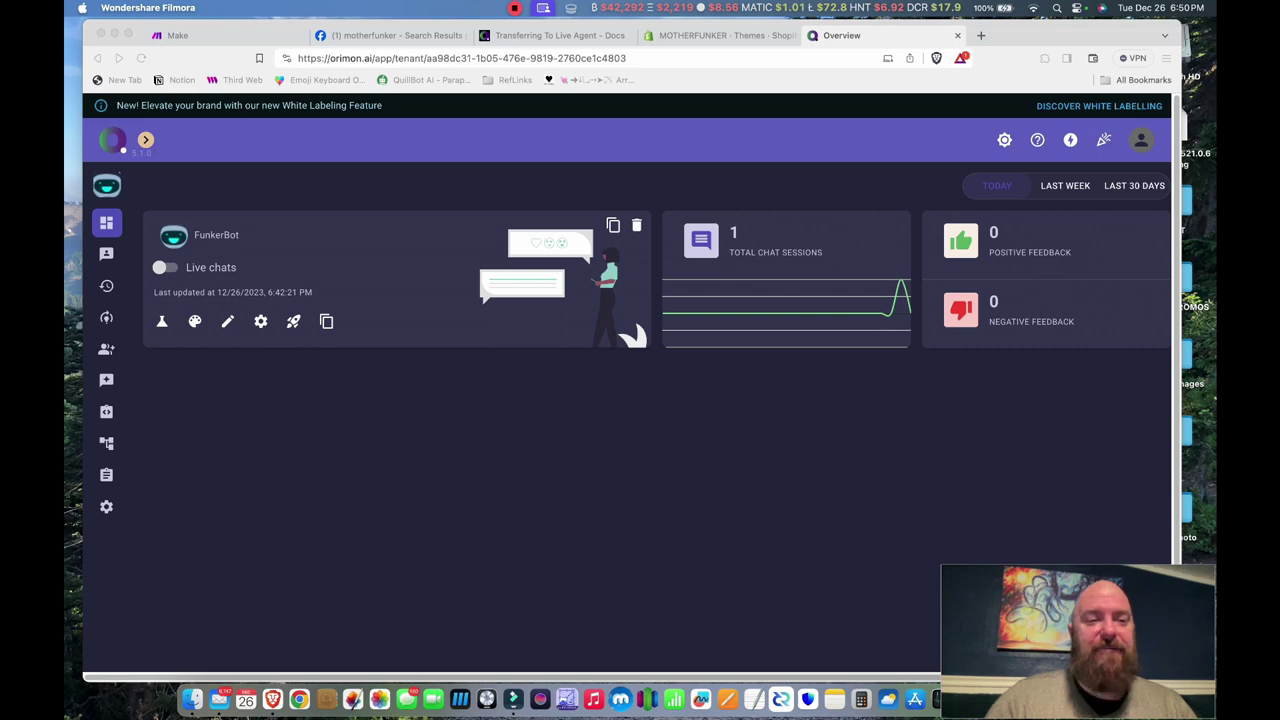
key("super+Tab")
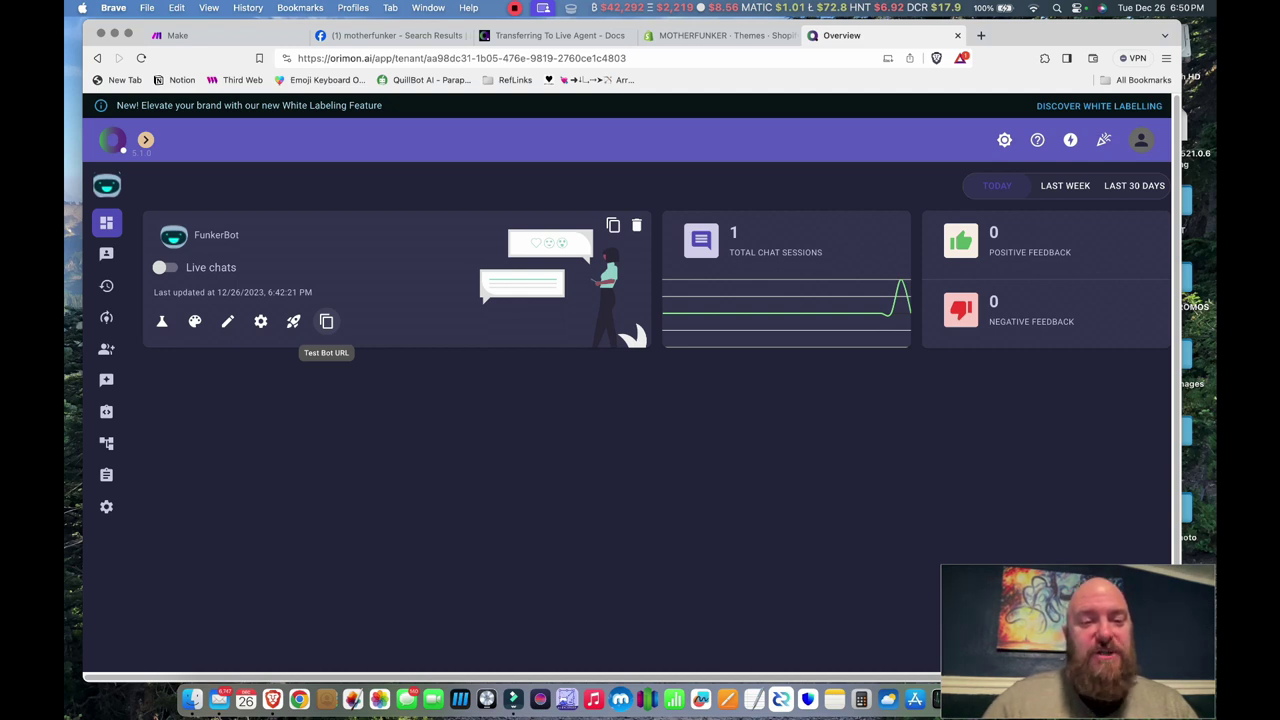
- Open the copied test bot link in a new tab and ask 'What kind of products do you have?'
left_click(326, 321)
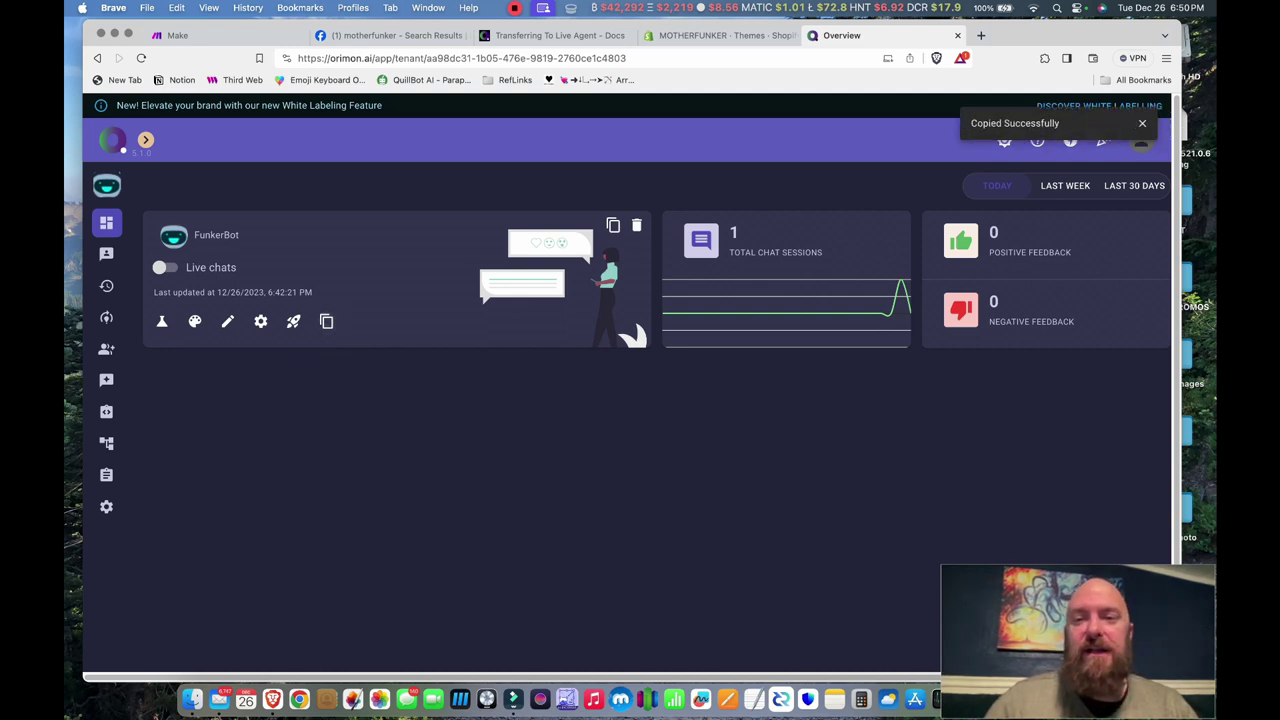
key("super+t")
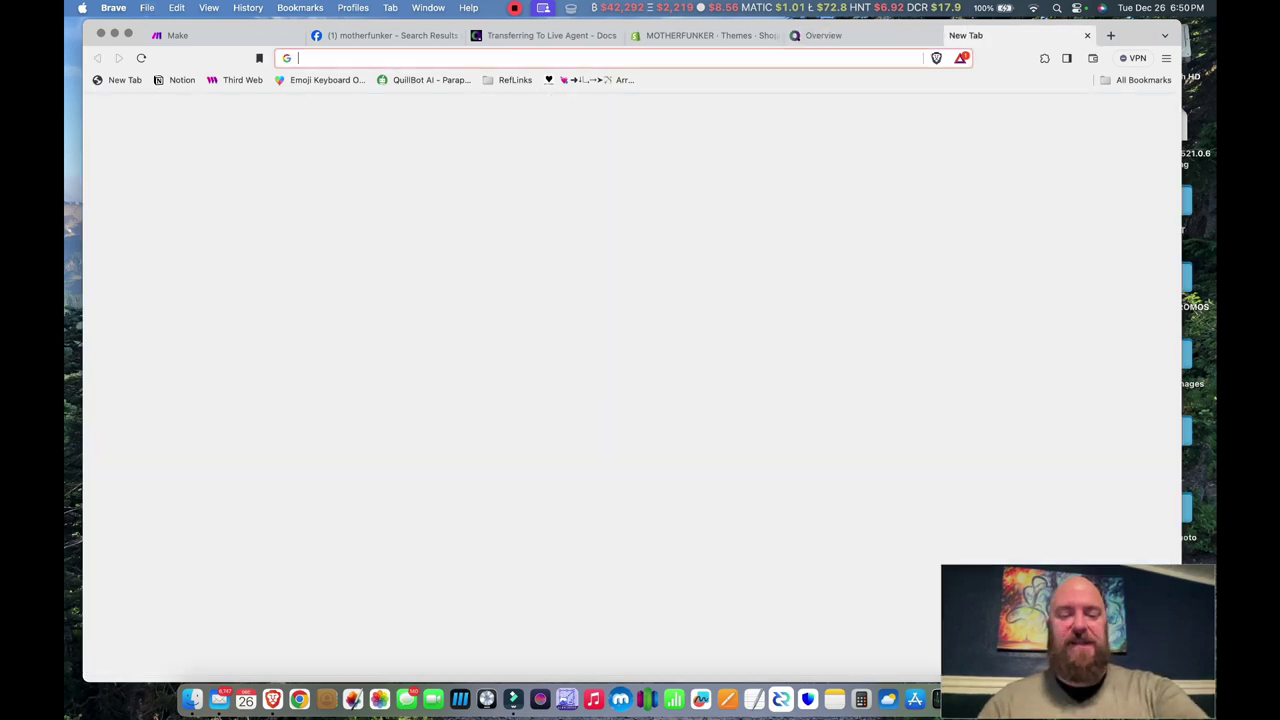
key("super+v")
key("Return")
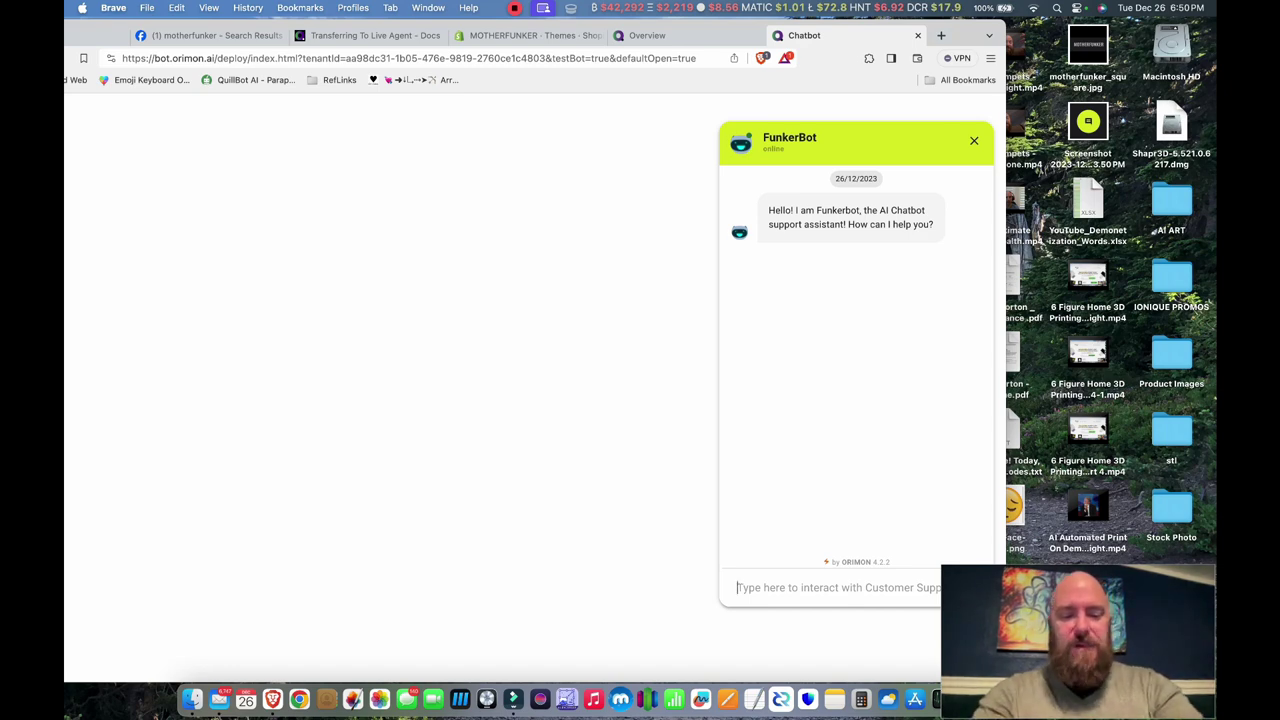
type("What kind of produ")
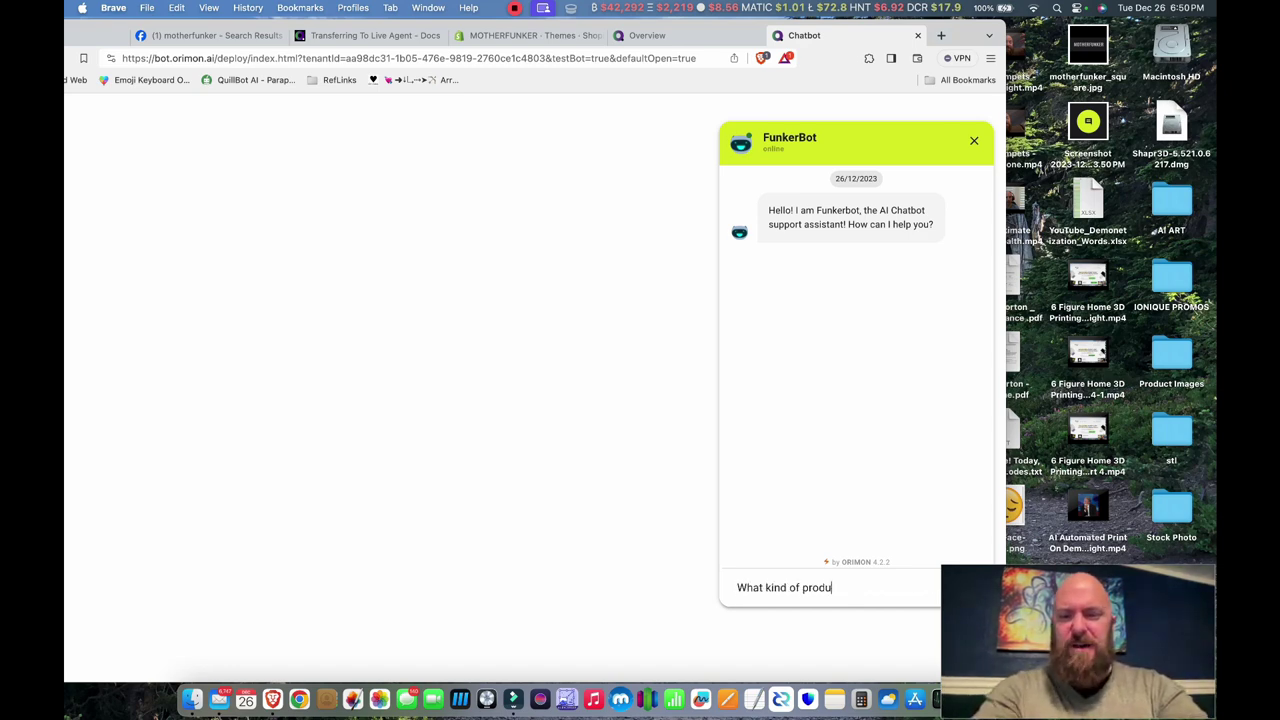
type("cts do you have?")
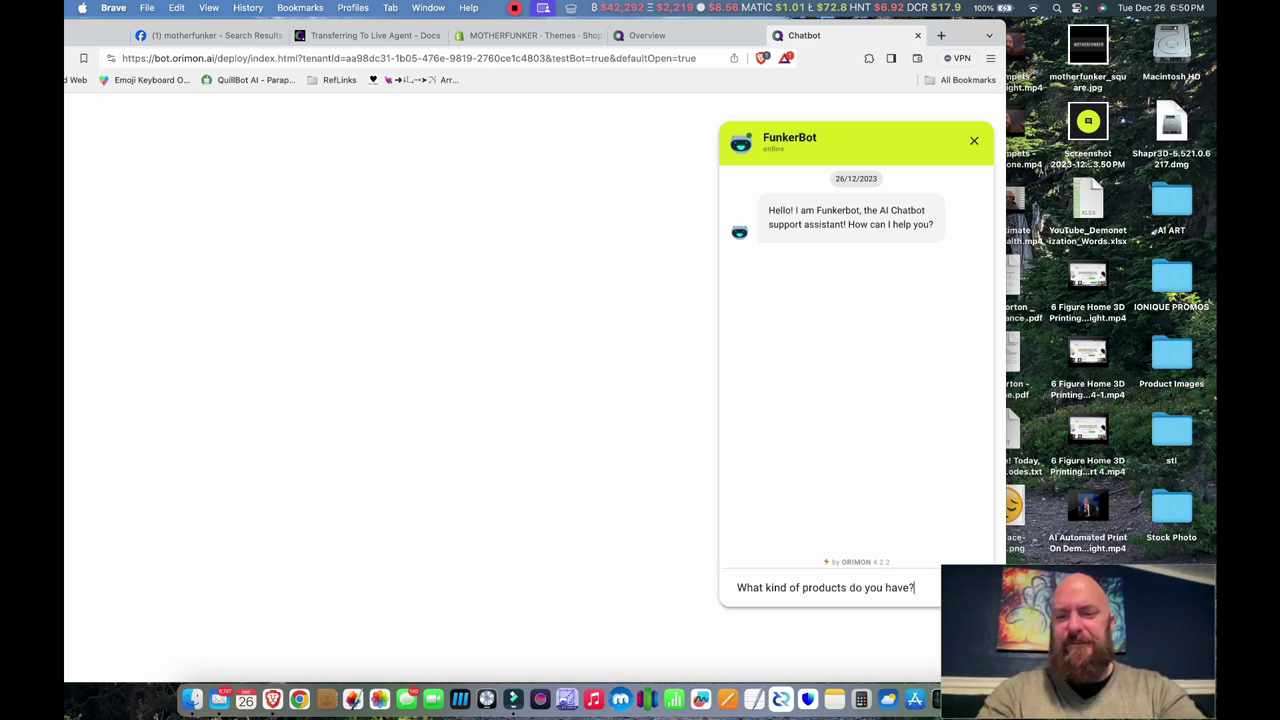
key("Return")
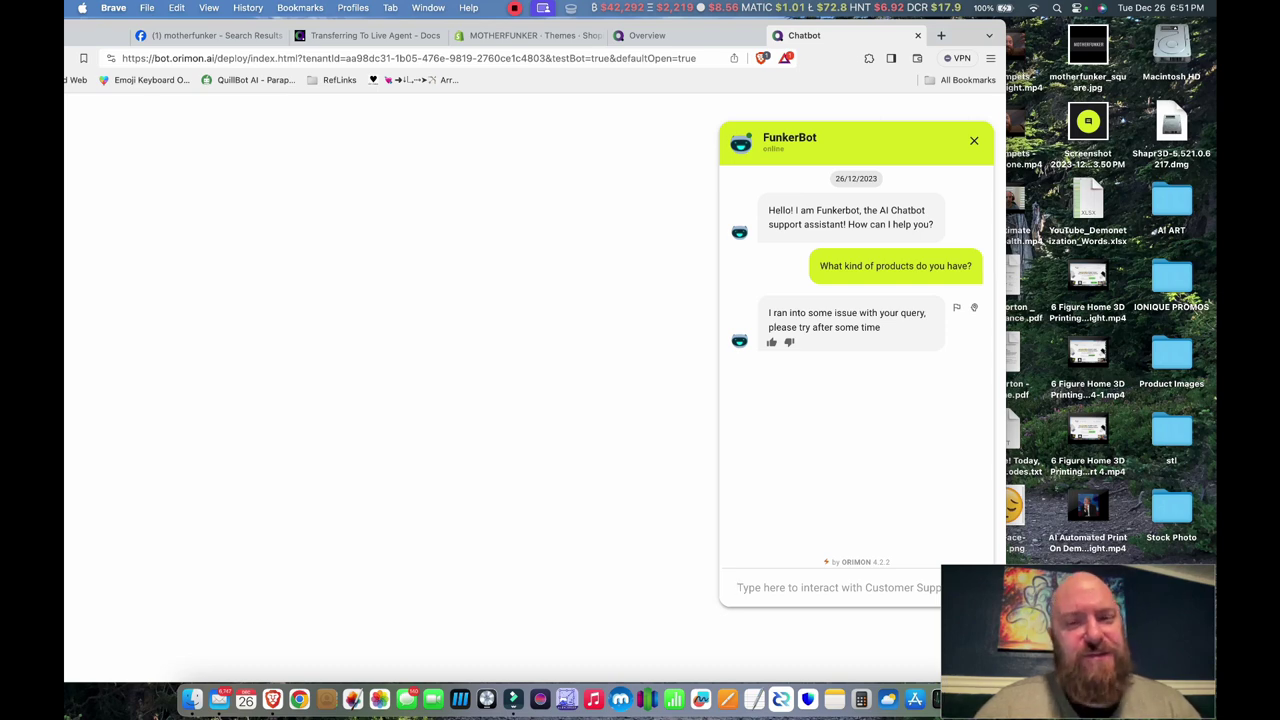
- Go back to the Orimon dashboard and open Chat History
type("What")
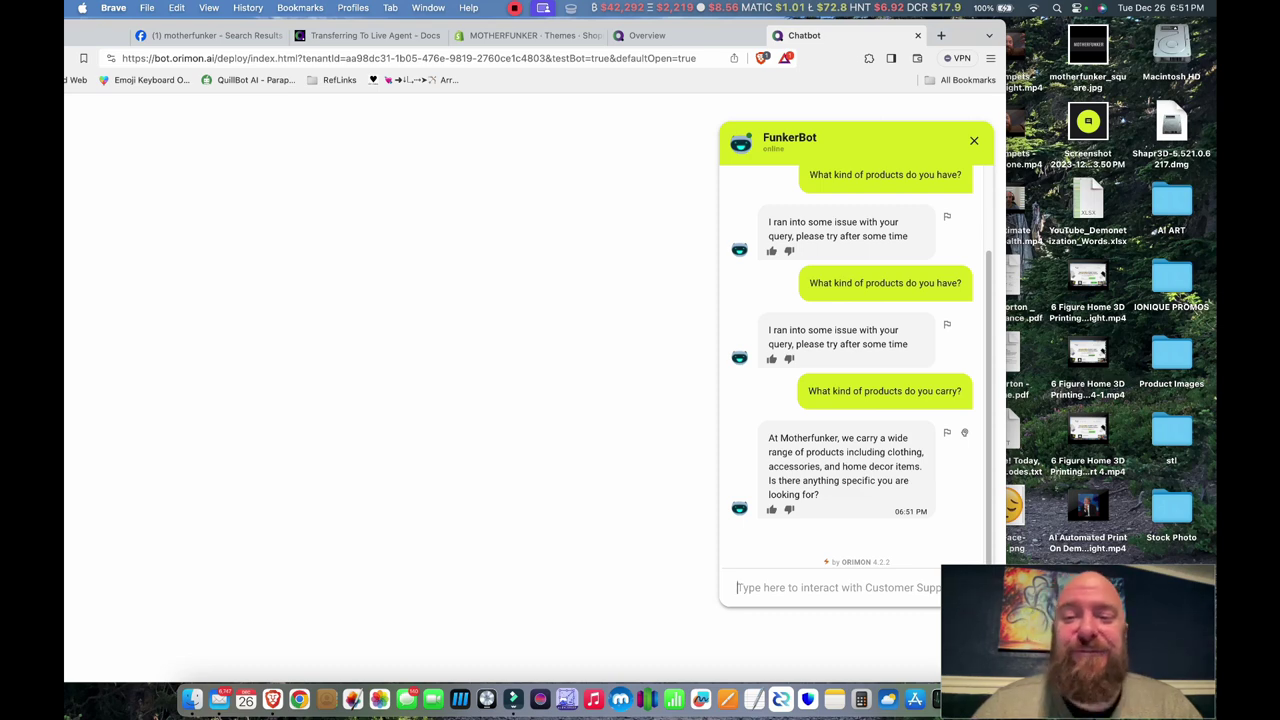
key("ctrl+shift+Tab")
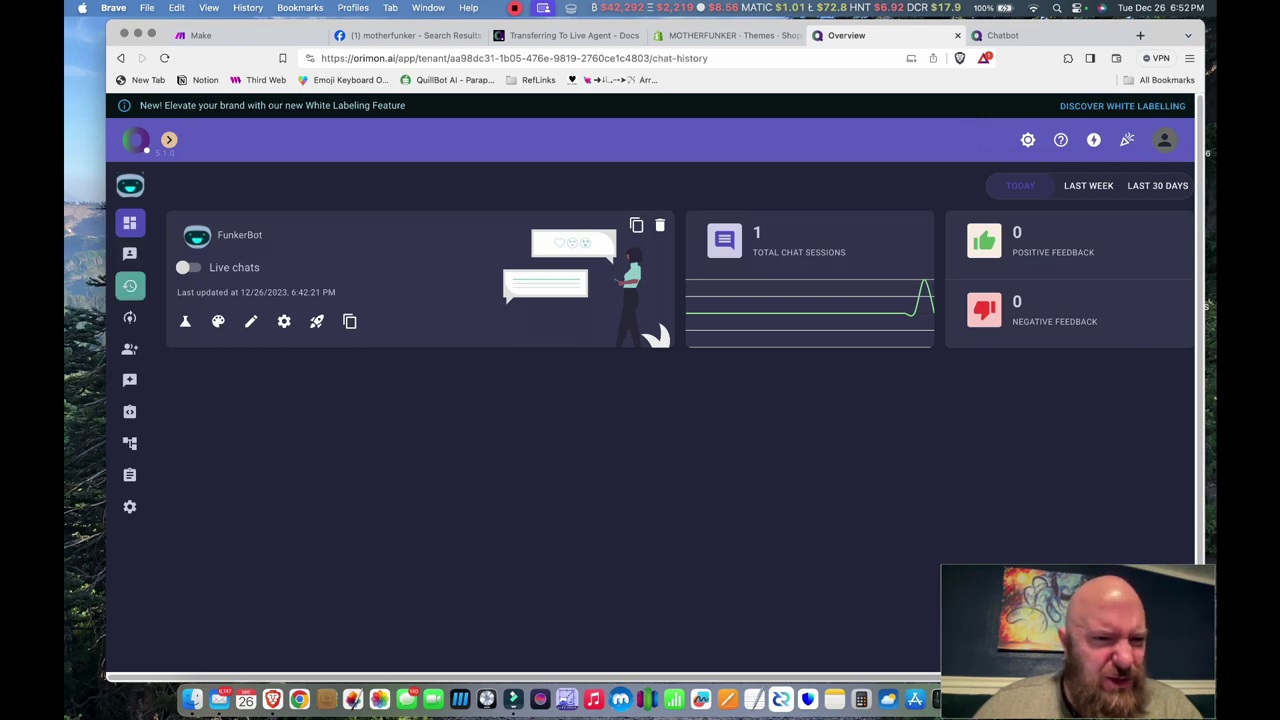
left_click(129, 286)
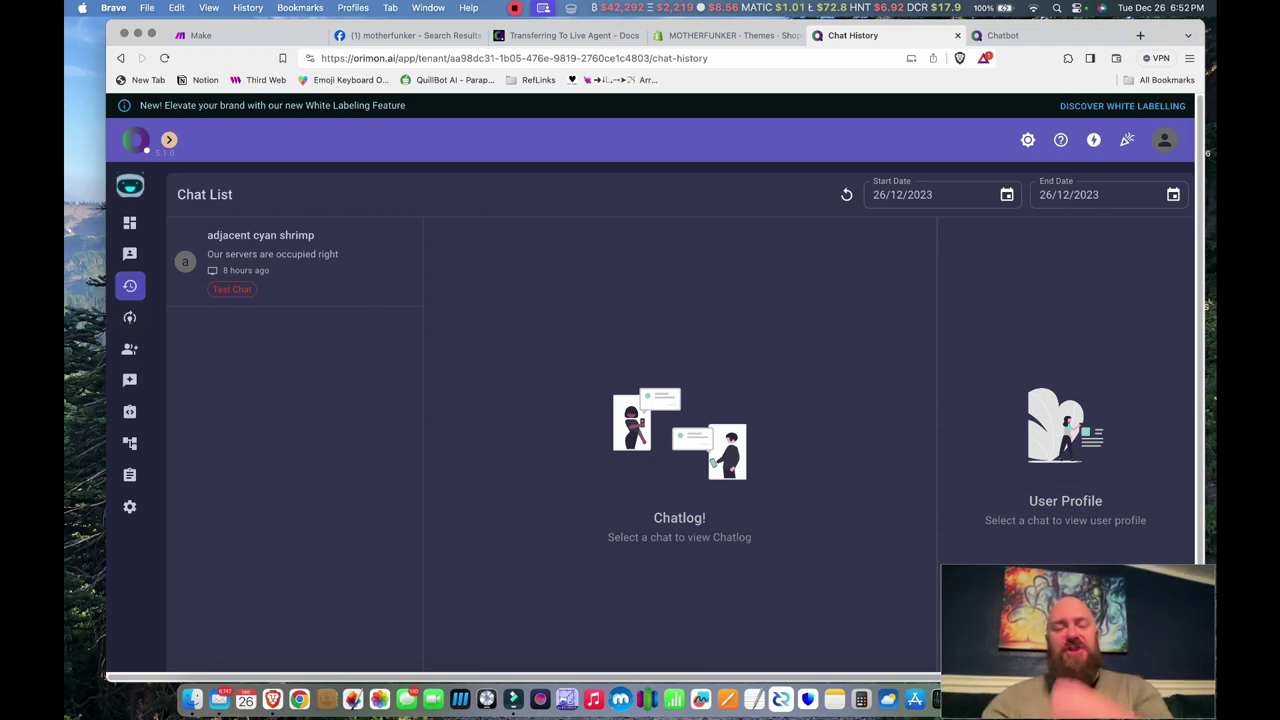
- Set the chat history end date to 27/12/2023 and open the newest chat's log
left_click(1046, 194)
left_click(1173, 194)
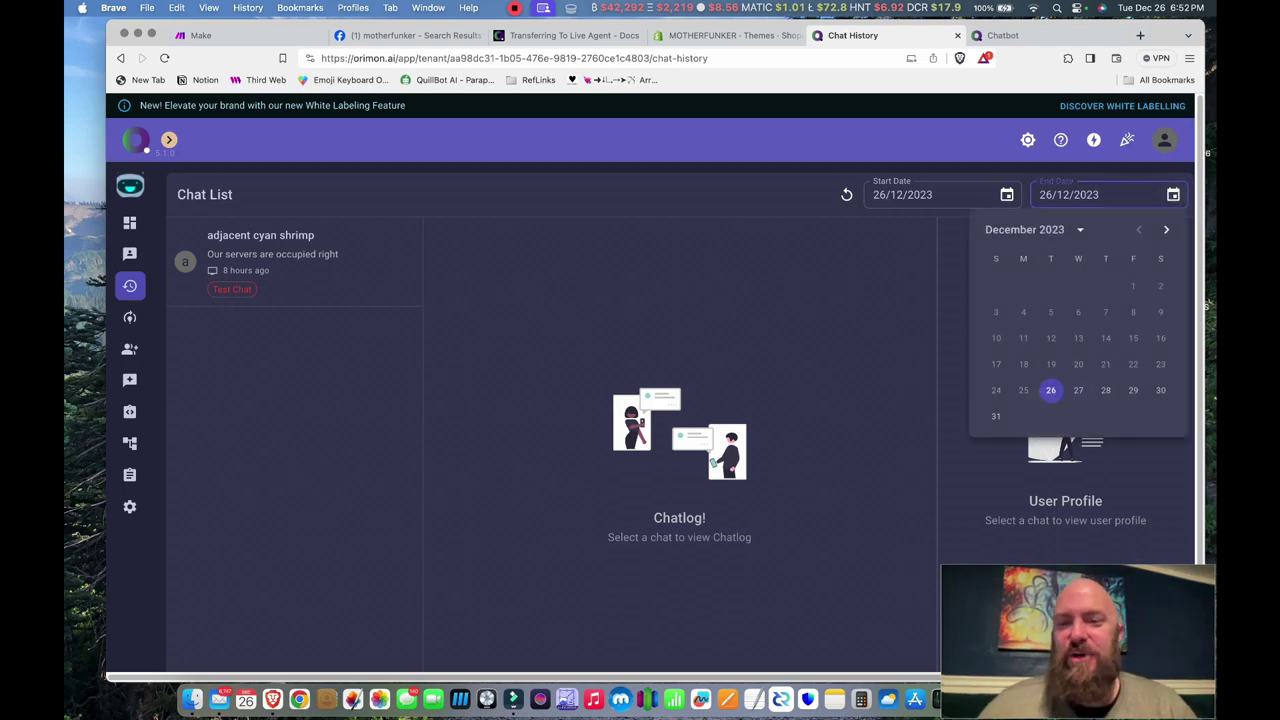
left_click(1078, 390)
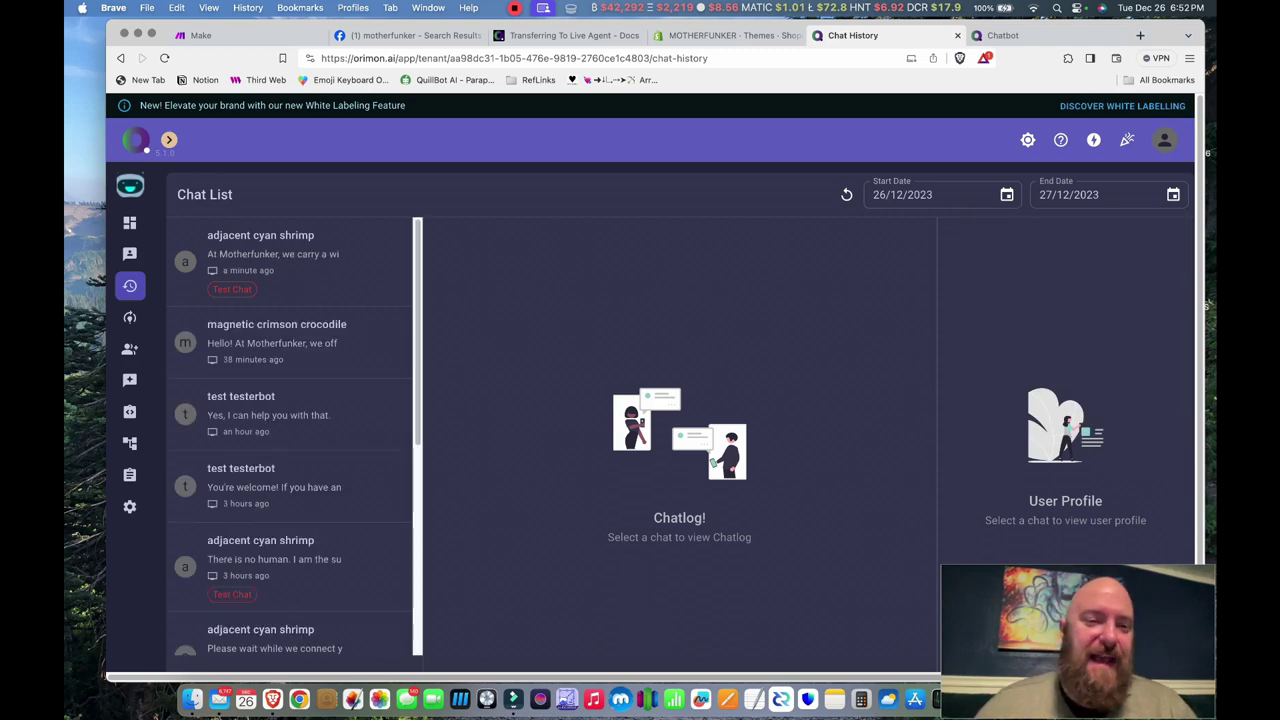
scroll(290, 440, "down", 5)
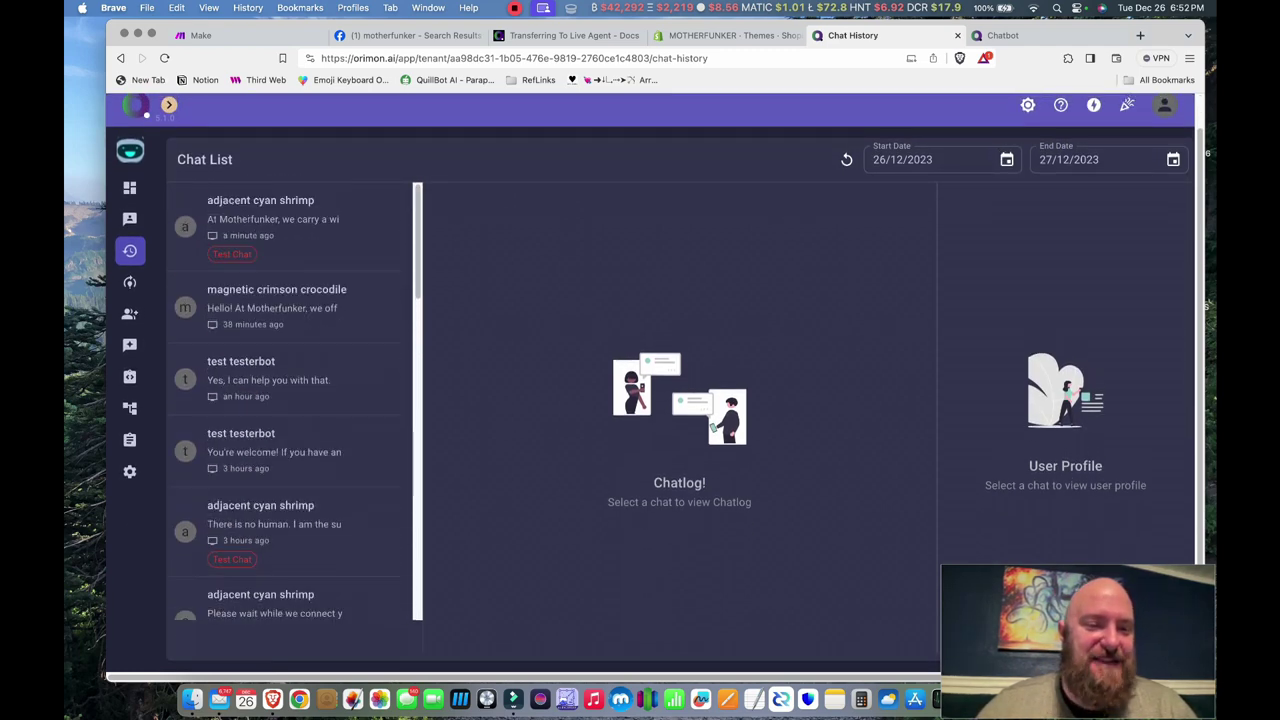
left_click(290, 220)
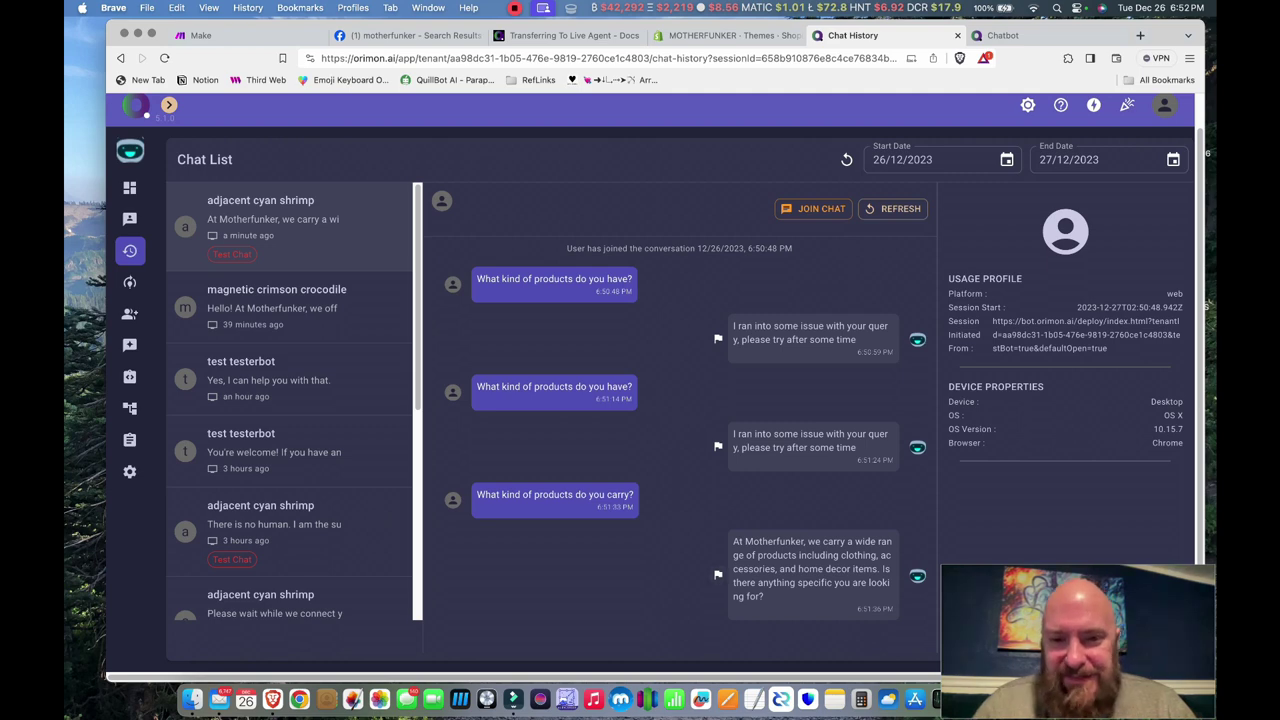
- Audit the products answer to 'brightly colored Hoodies and Tees that will make you stand out like a Neon Thumb'
left_click(717, 574)
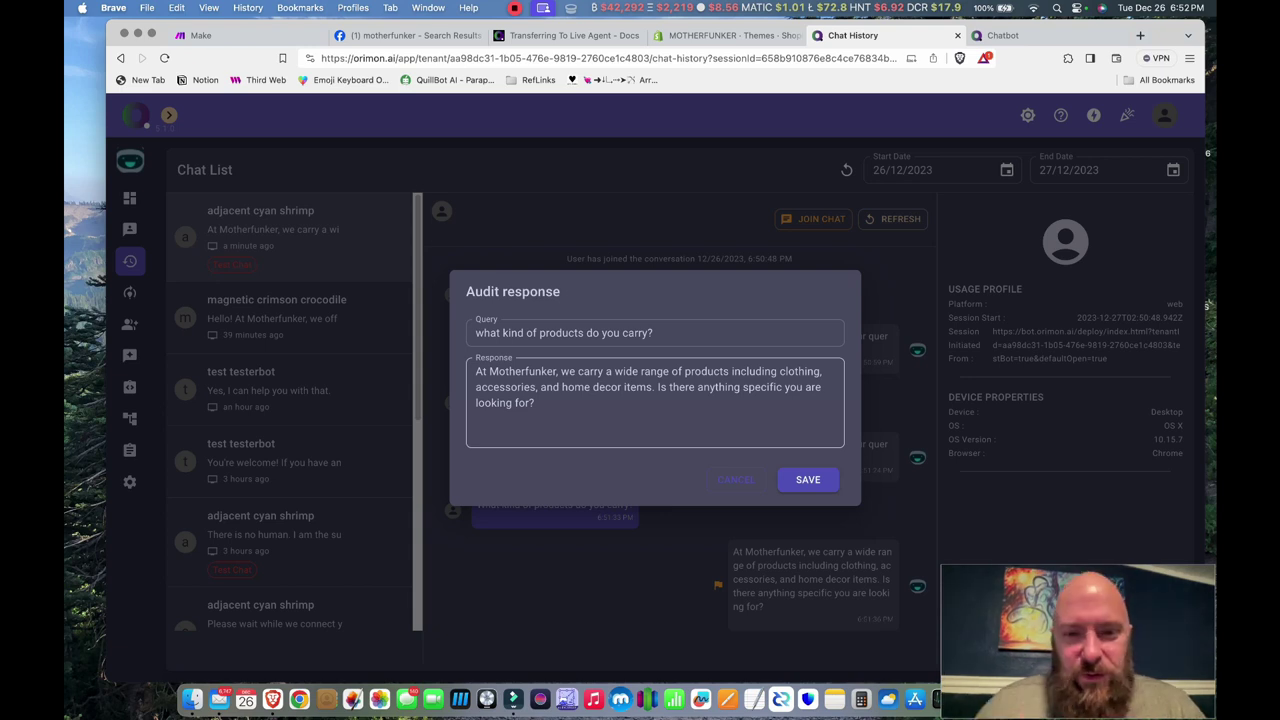
left_click_drag(606, 371, 654, 387)
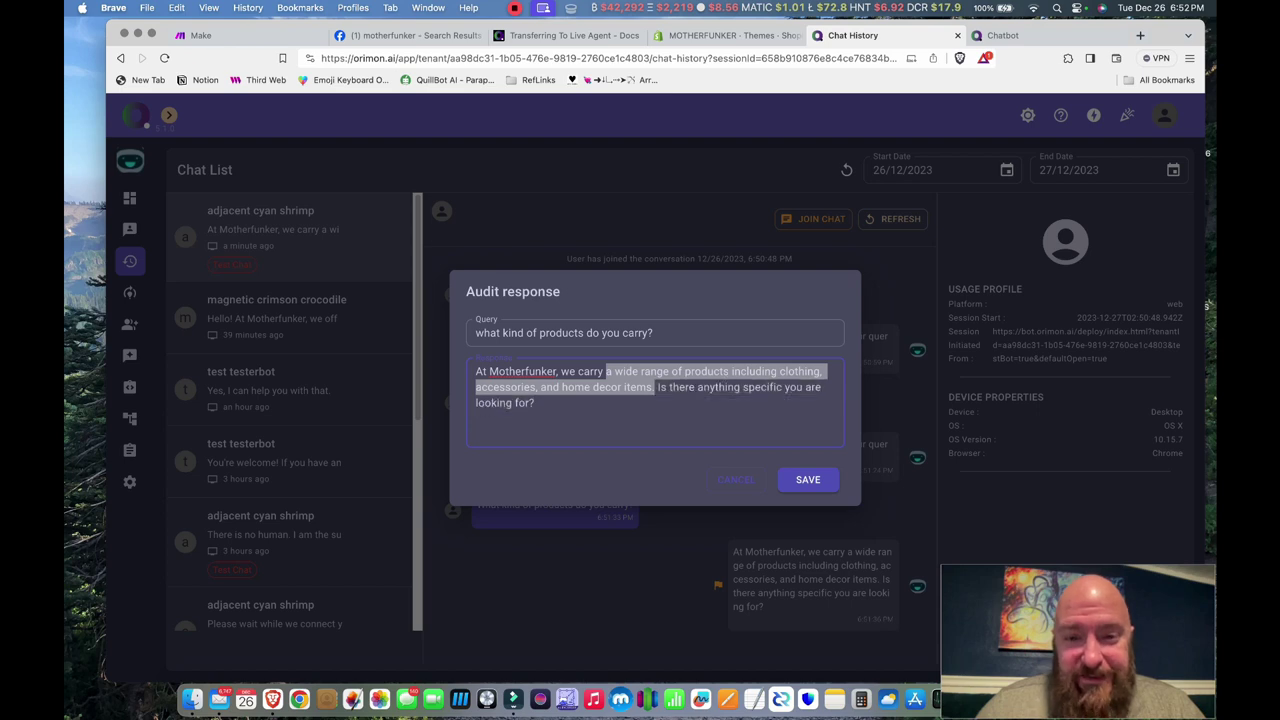
key("BackSpace")
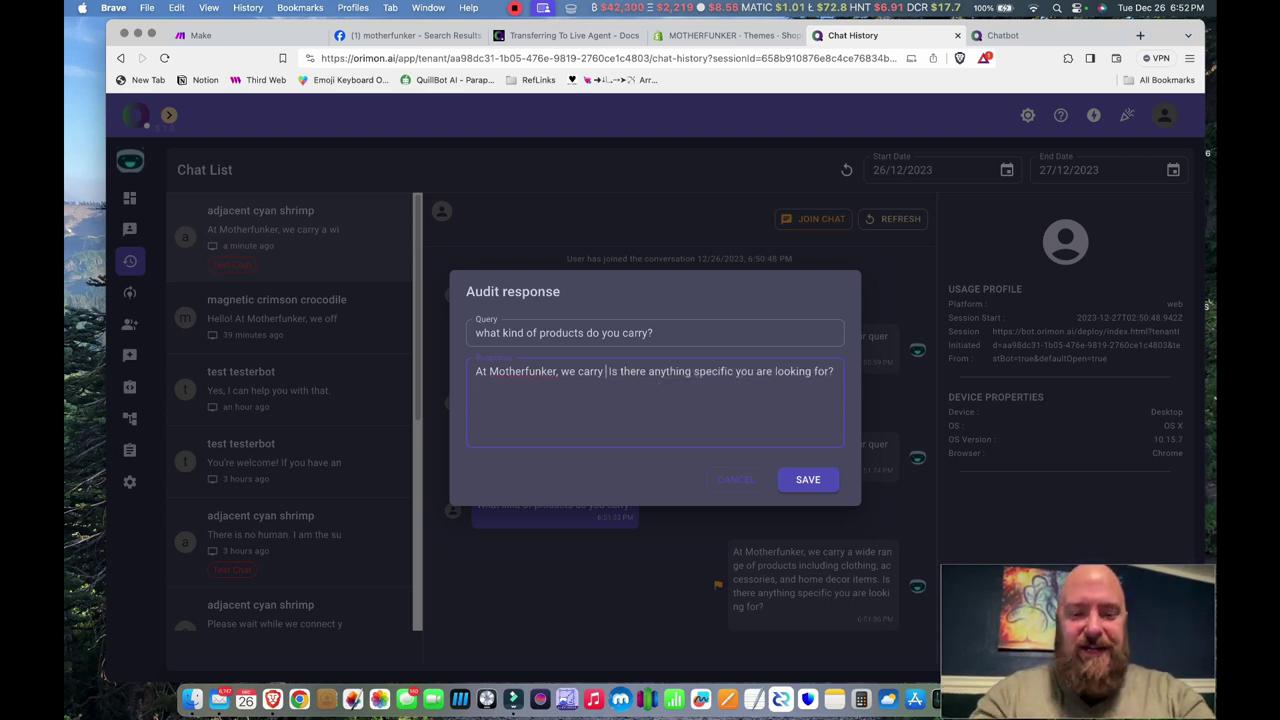
type("Hoodies and T")
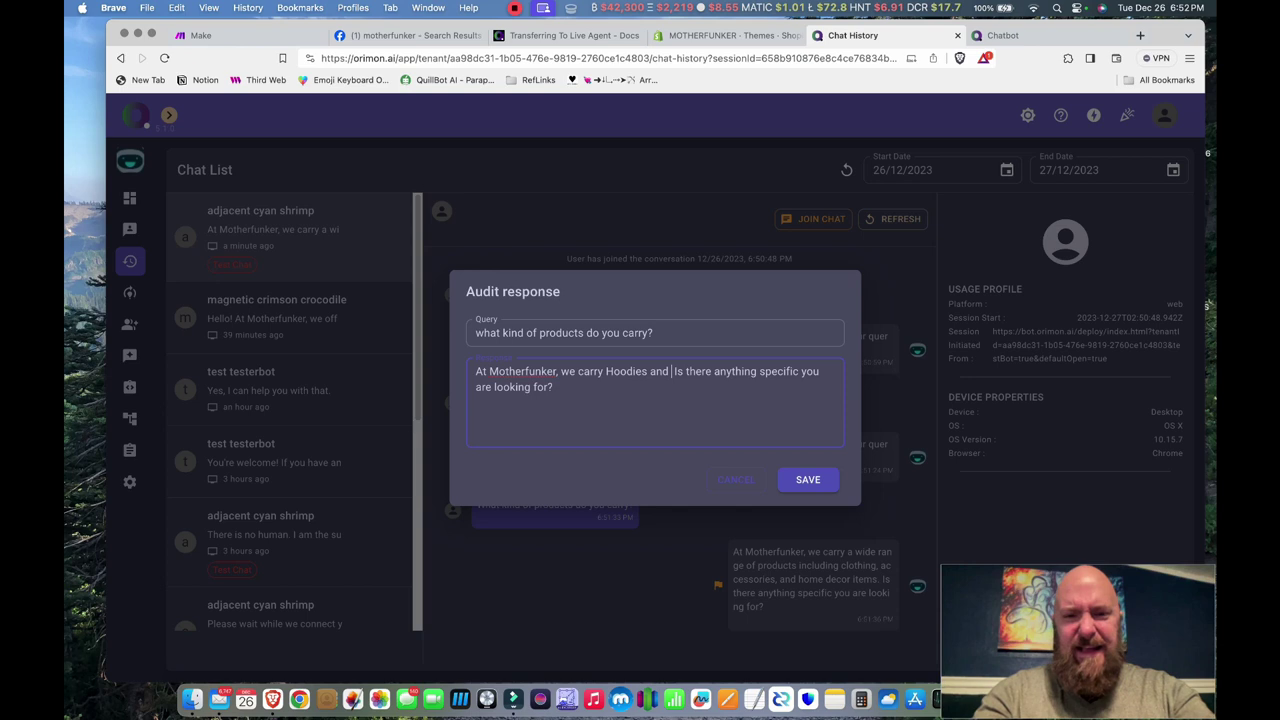
type("ees.")
left_click(602, 371)
type("brightly colore")
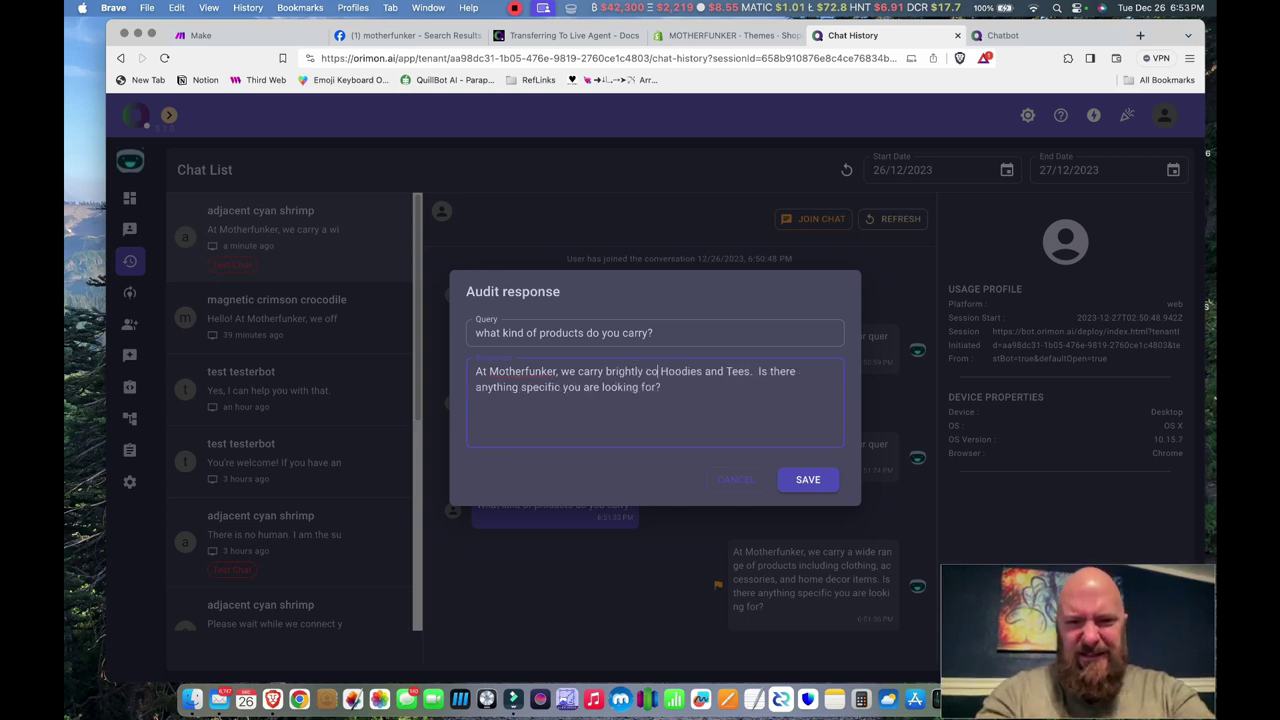
type("d")
left_click(769, 371)
type("that will ma")
type("ke you stand out")
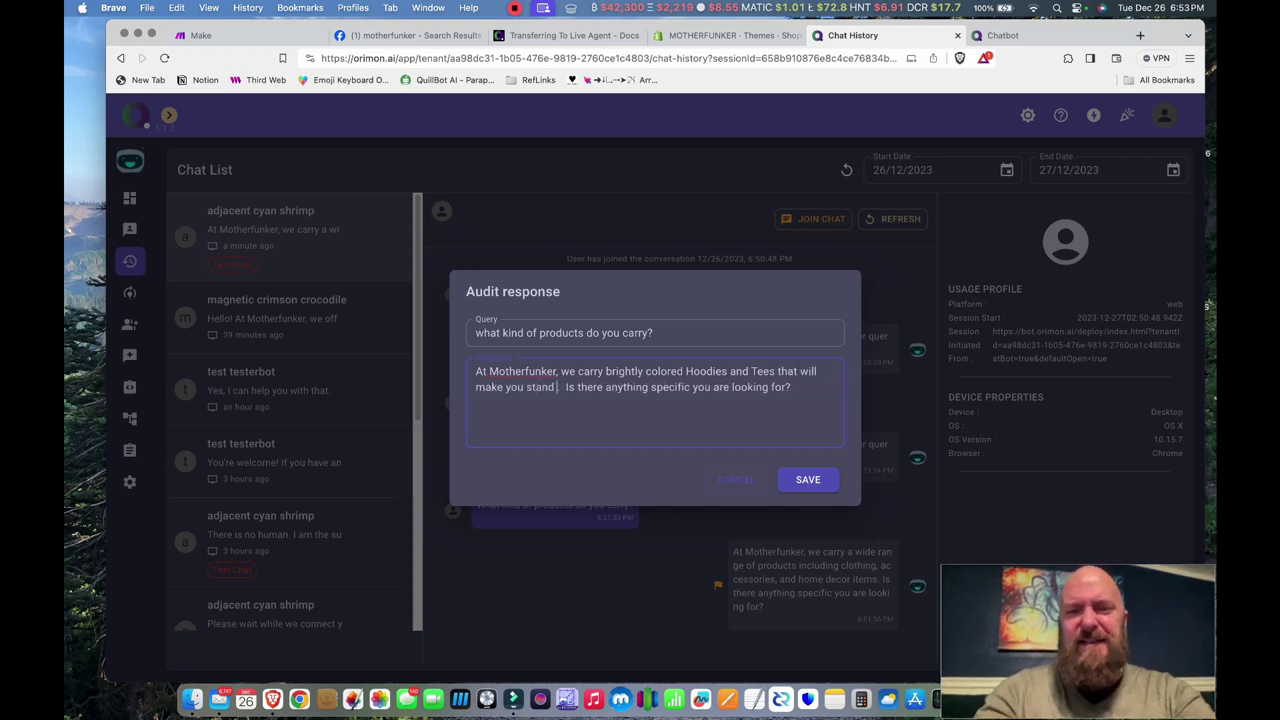
type(" like a Neon ")
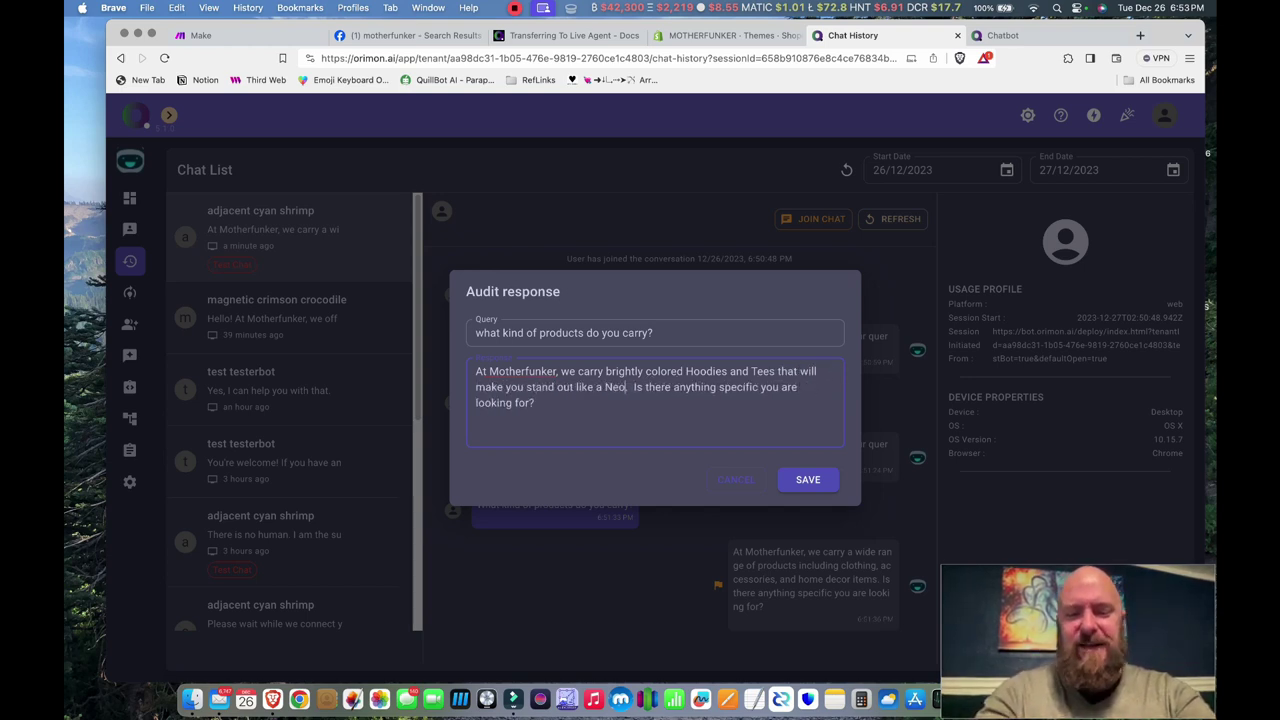
type("Thumb.")
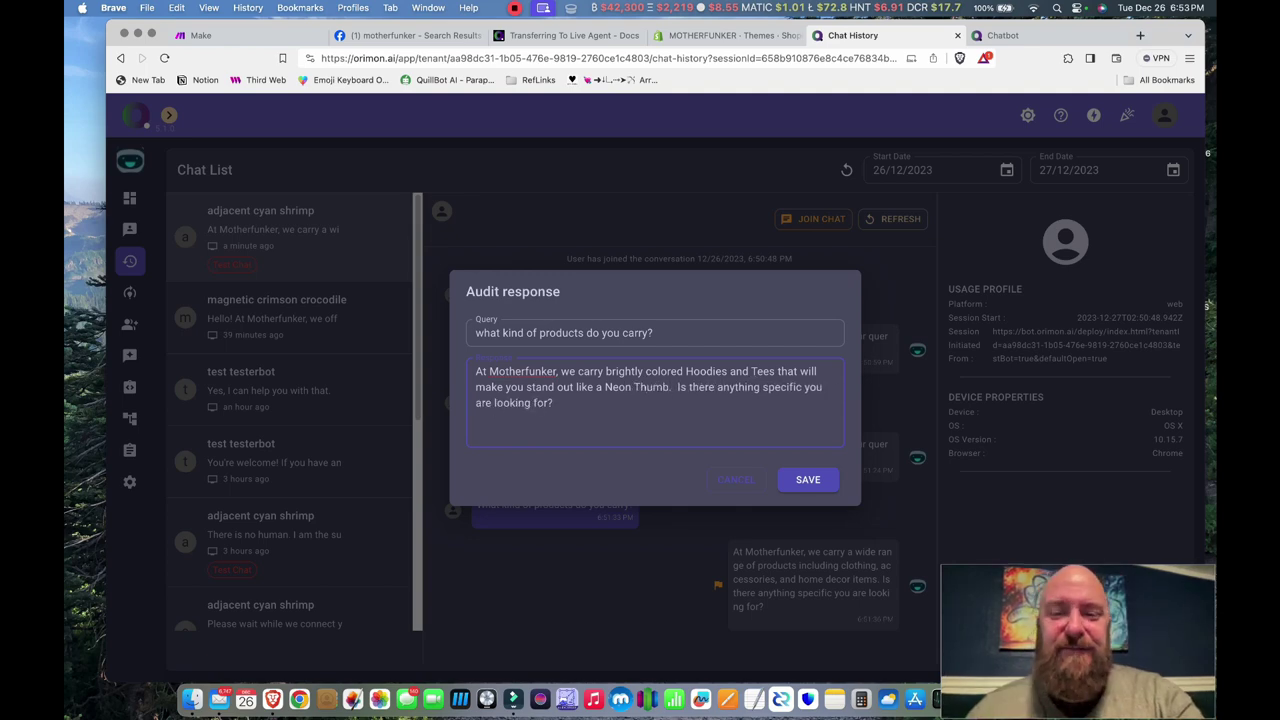
left_click(808, 479)
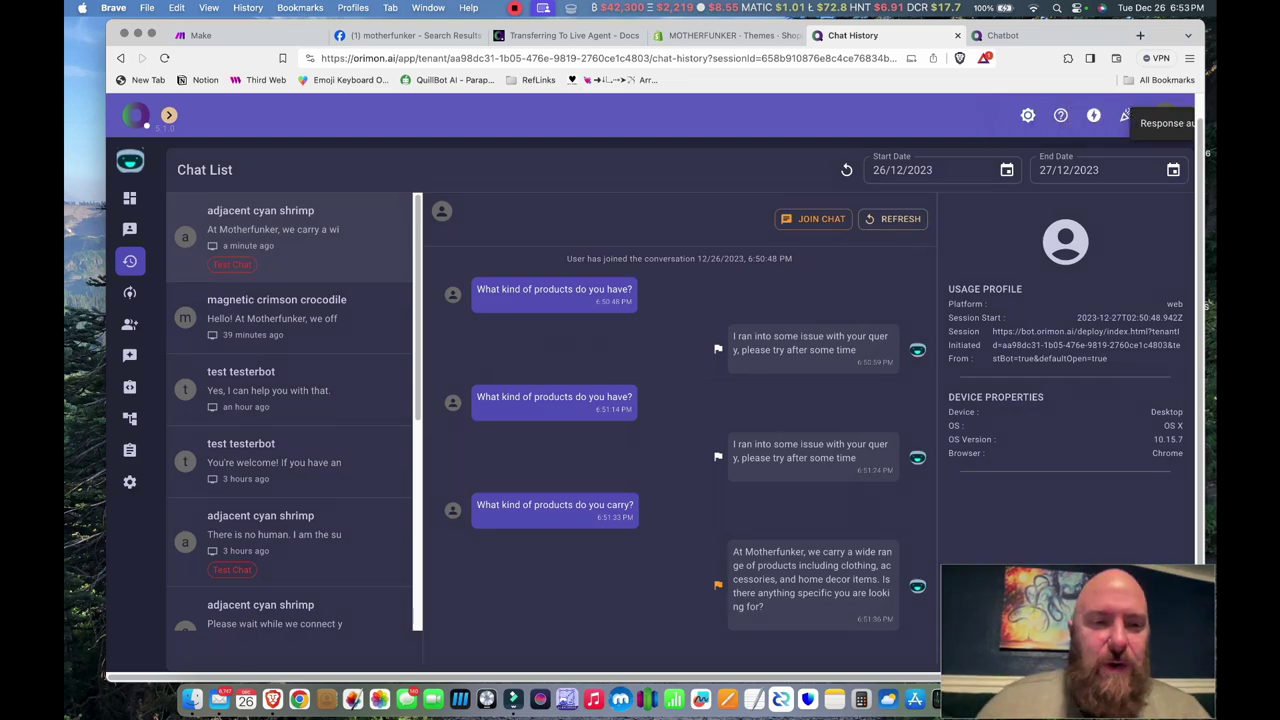
- In the magnetic crimson crocodile chat, rewrite the product reply to offer Colorful All Over Print Hoodies and Tees
left_click(277, 305)
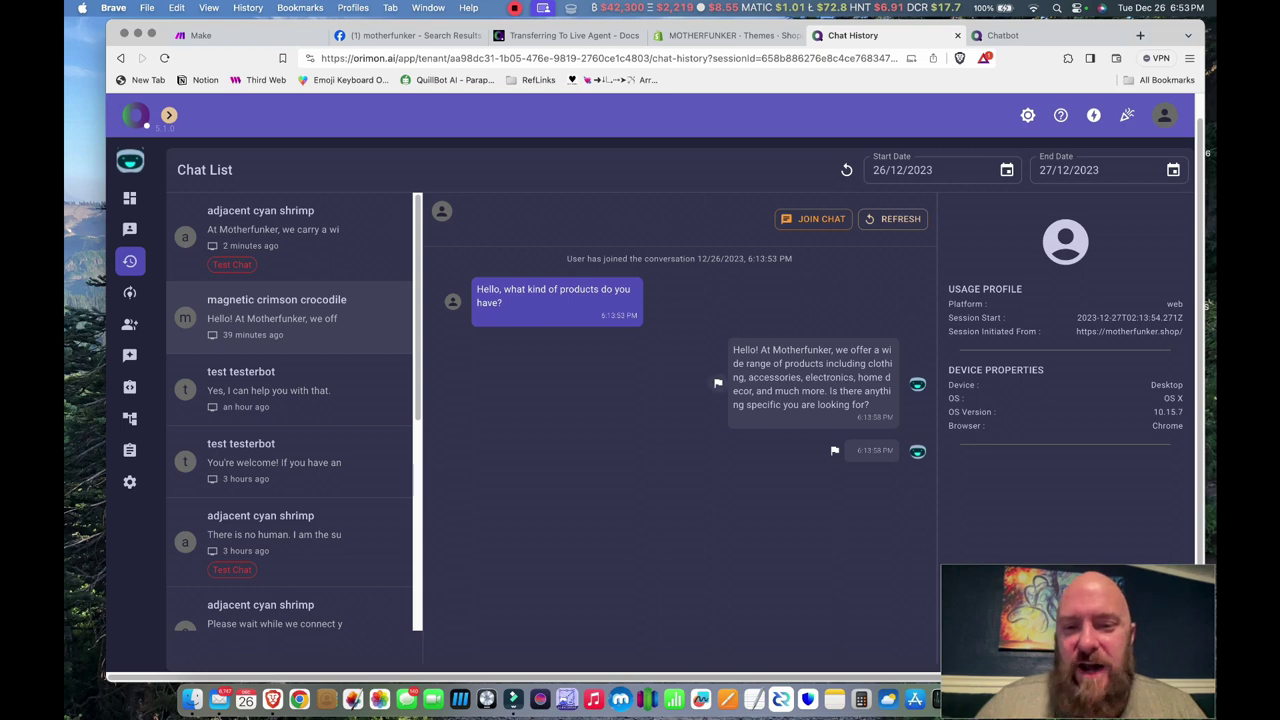
left_click(718, 383)
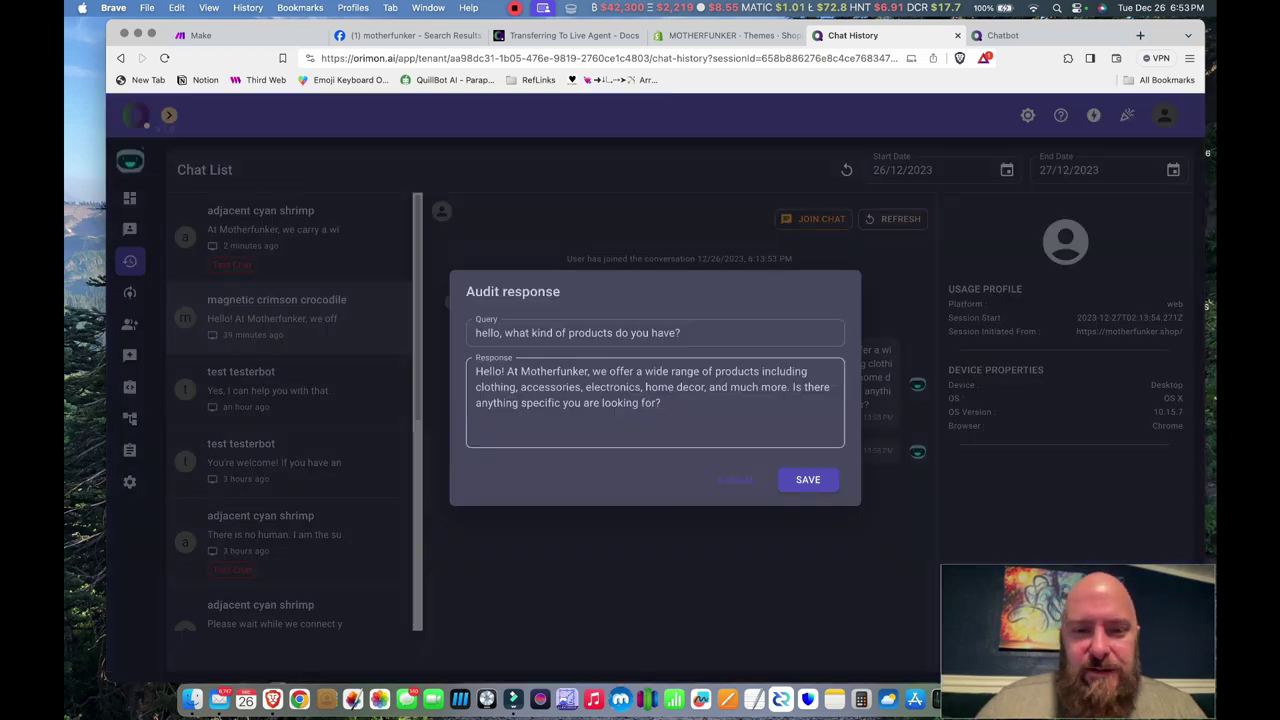
left_click_drag(636, 371, 653, 416)
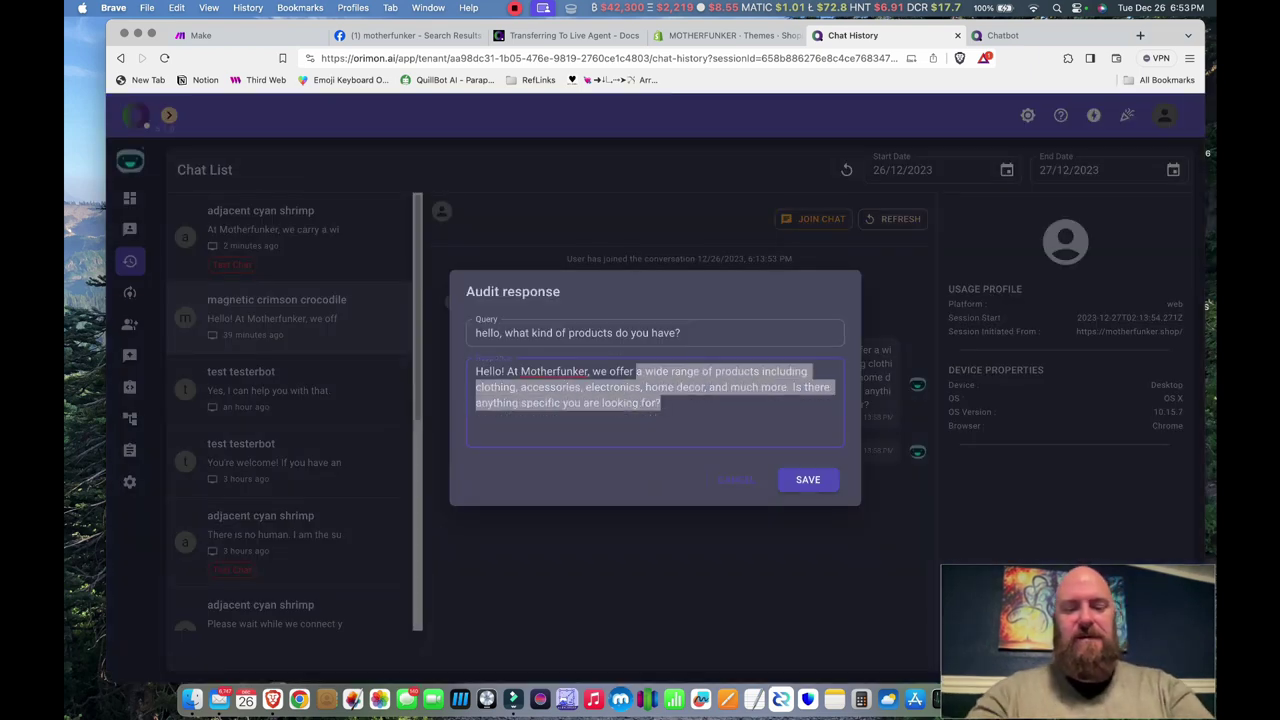
type("Colorful All")
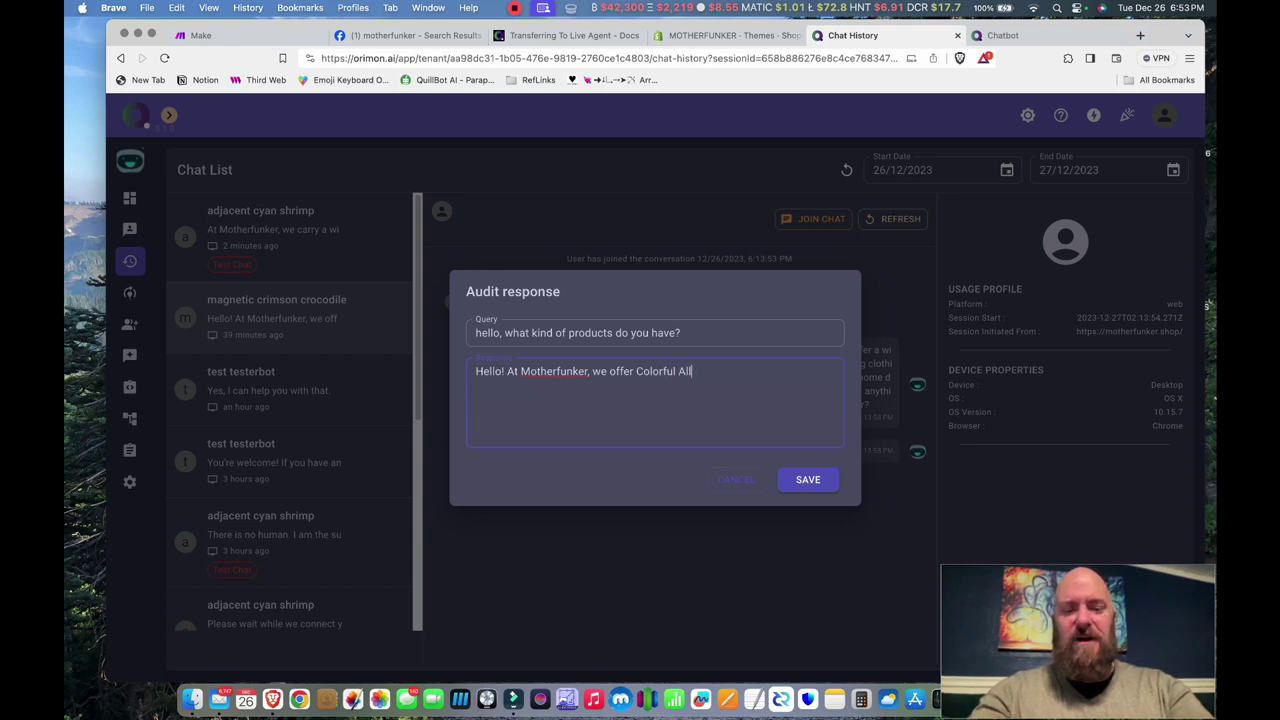
type(" Over Print Ho")
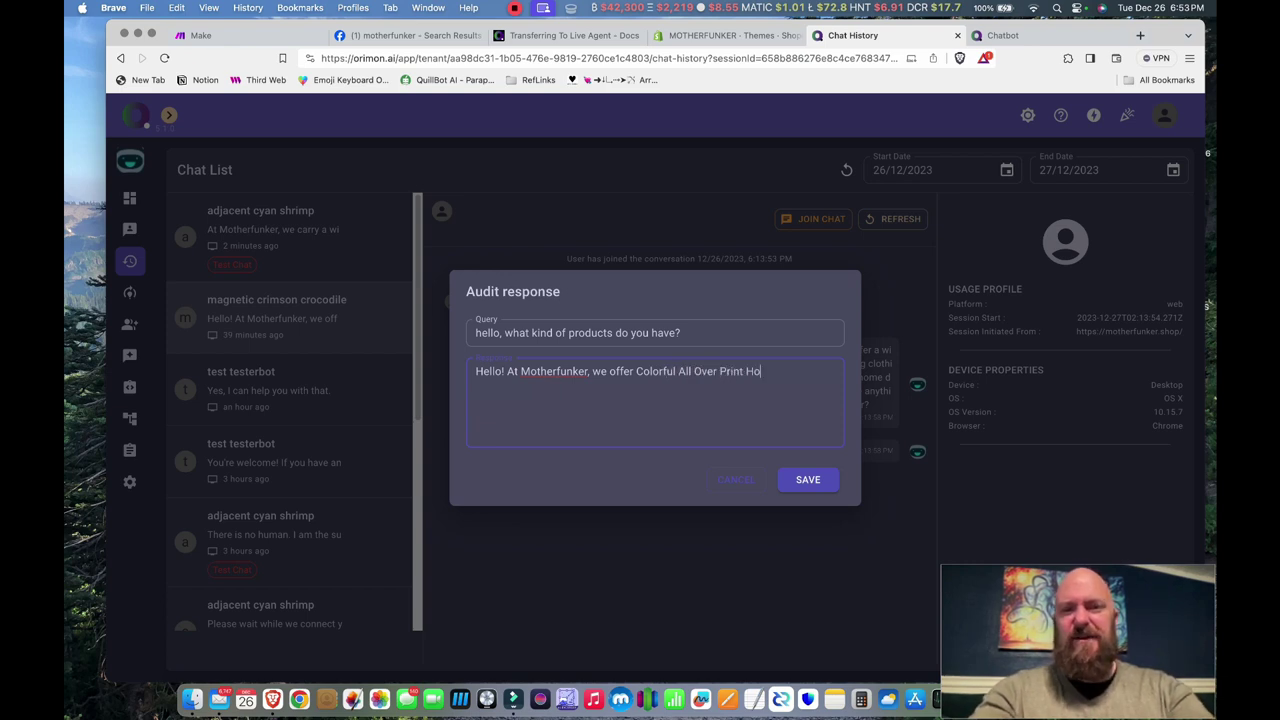
type("odies and Tees.")
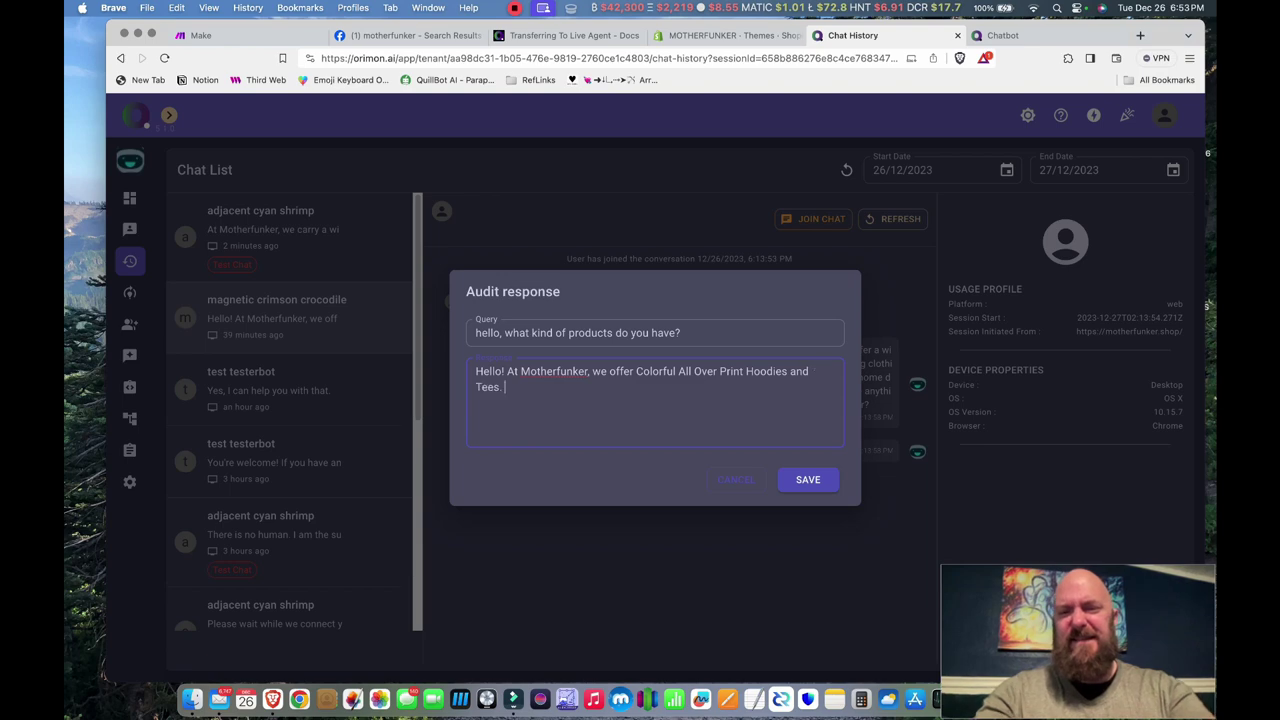
type("Is there something specific you were looking for?")
left_click(808, 479)
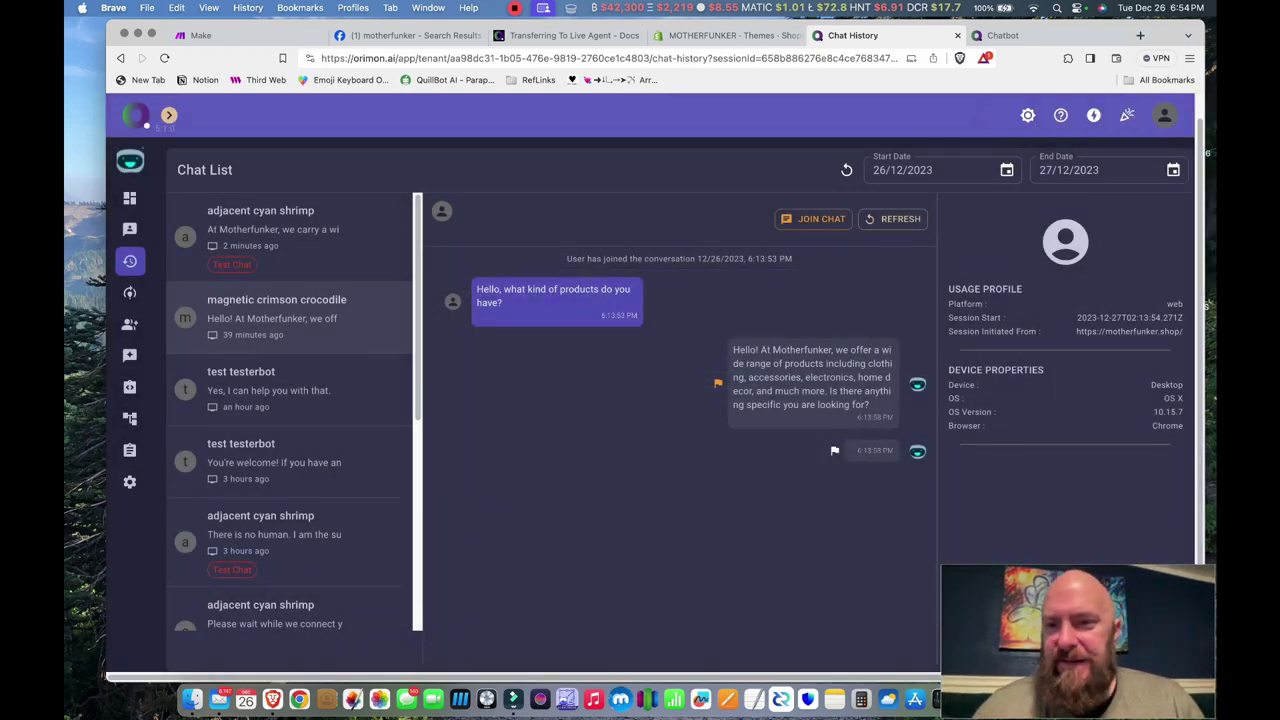
key("super+bracketleft")
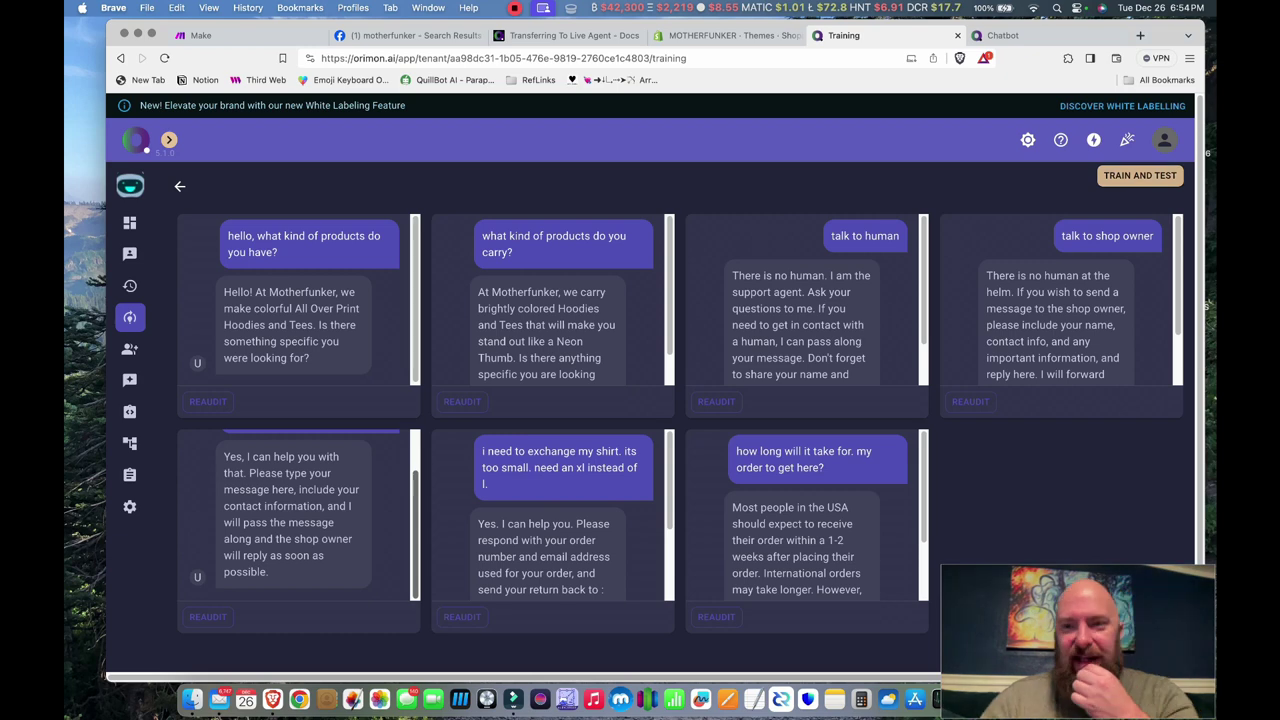
- Retrain FunkerBot with TRAIN AND TEST and open a fresh test chat
left_click(1140, 176)
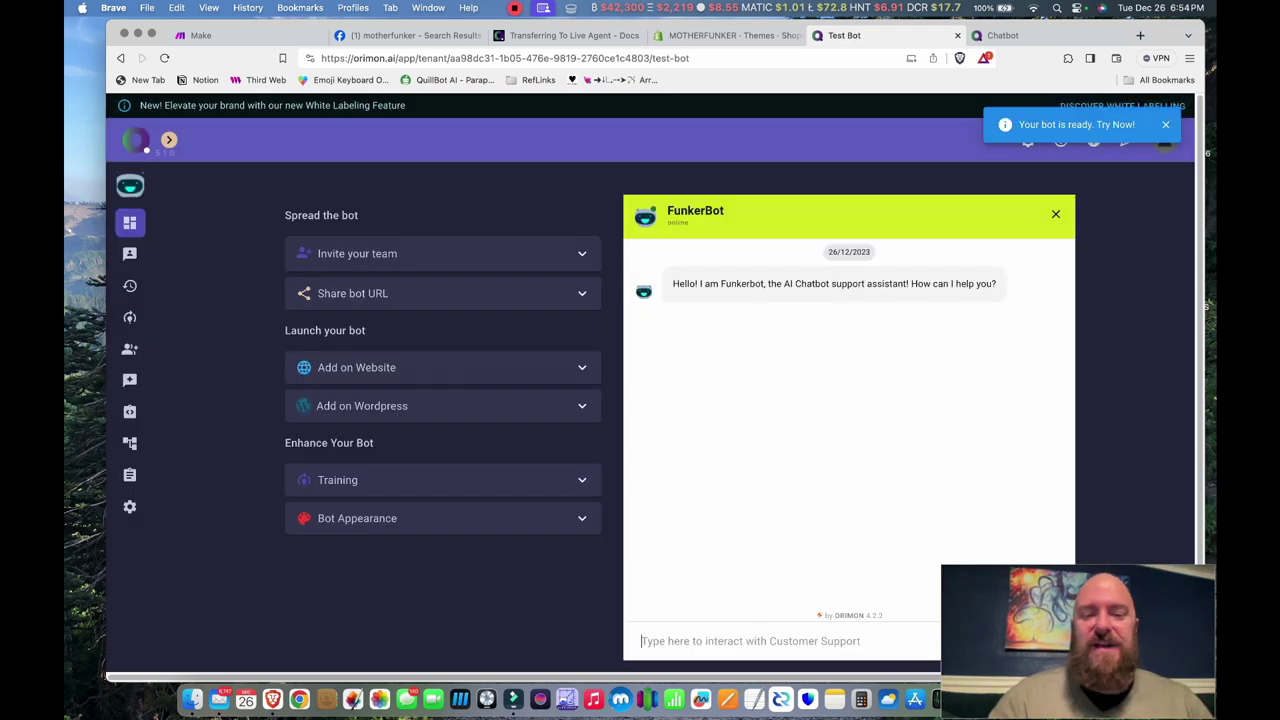
- Ask the test bot 'What kind of products ya got?'
type("What kind ")
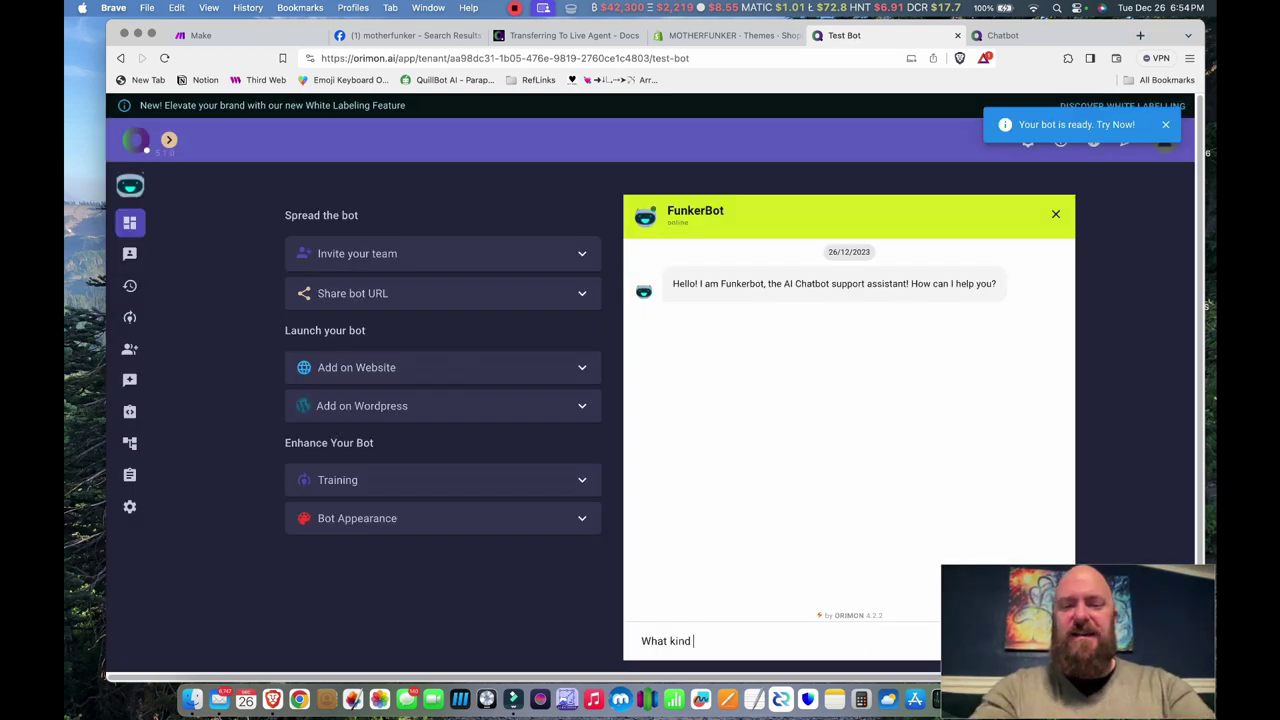
type("of producrts")
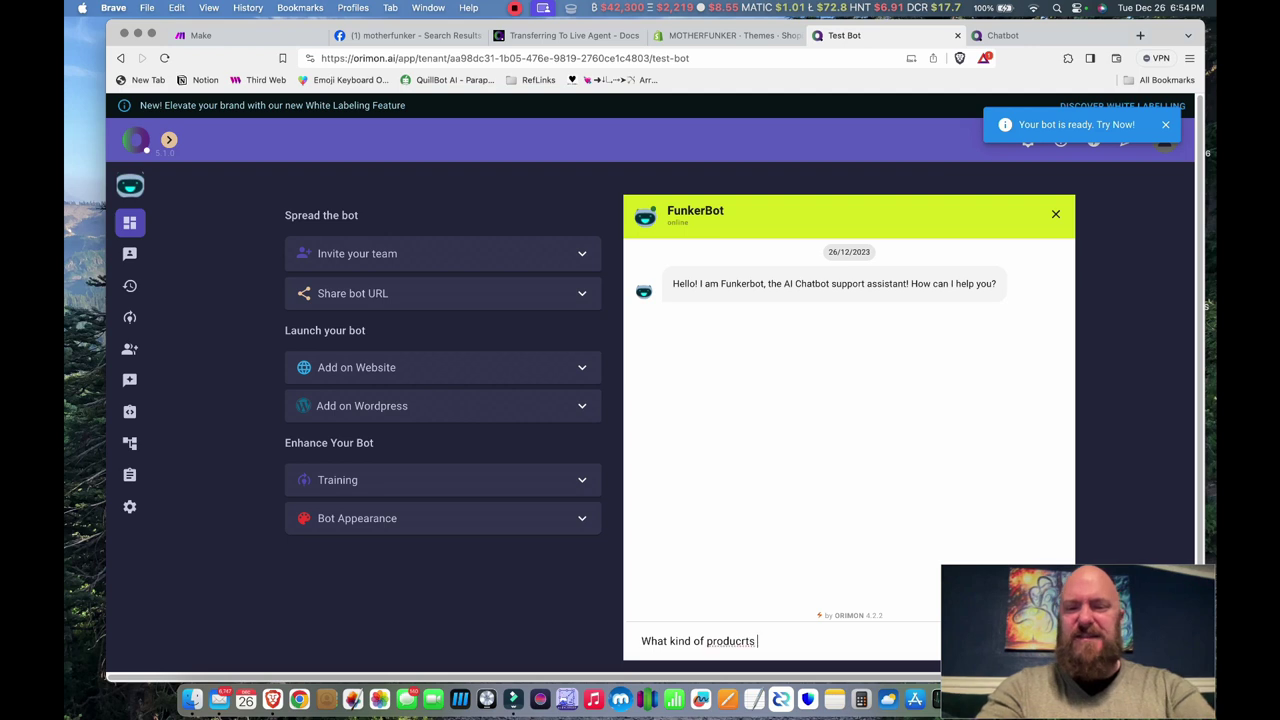
key("BackSpace")
key("BackSpace")
key("BackSpace")
key("BackSpace")
type("ts ya g")
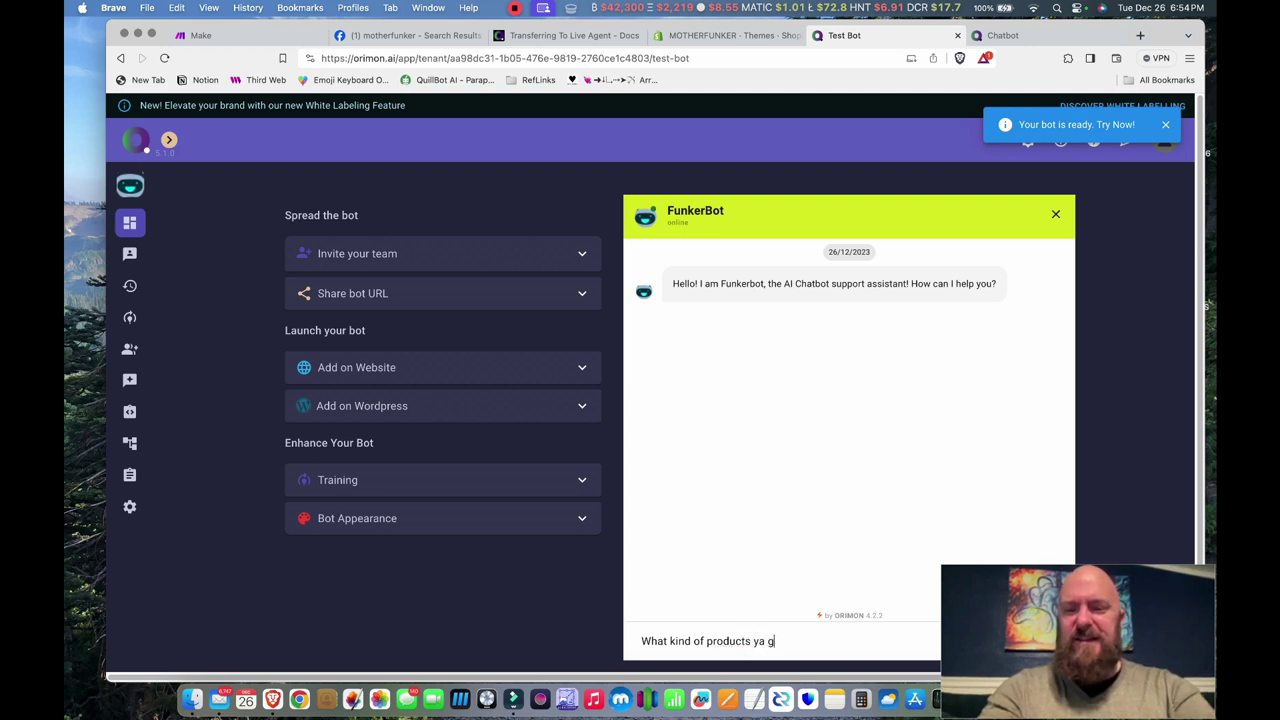
type("ot?")
key("Return")
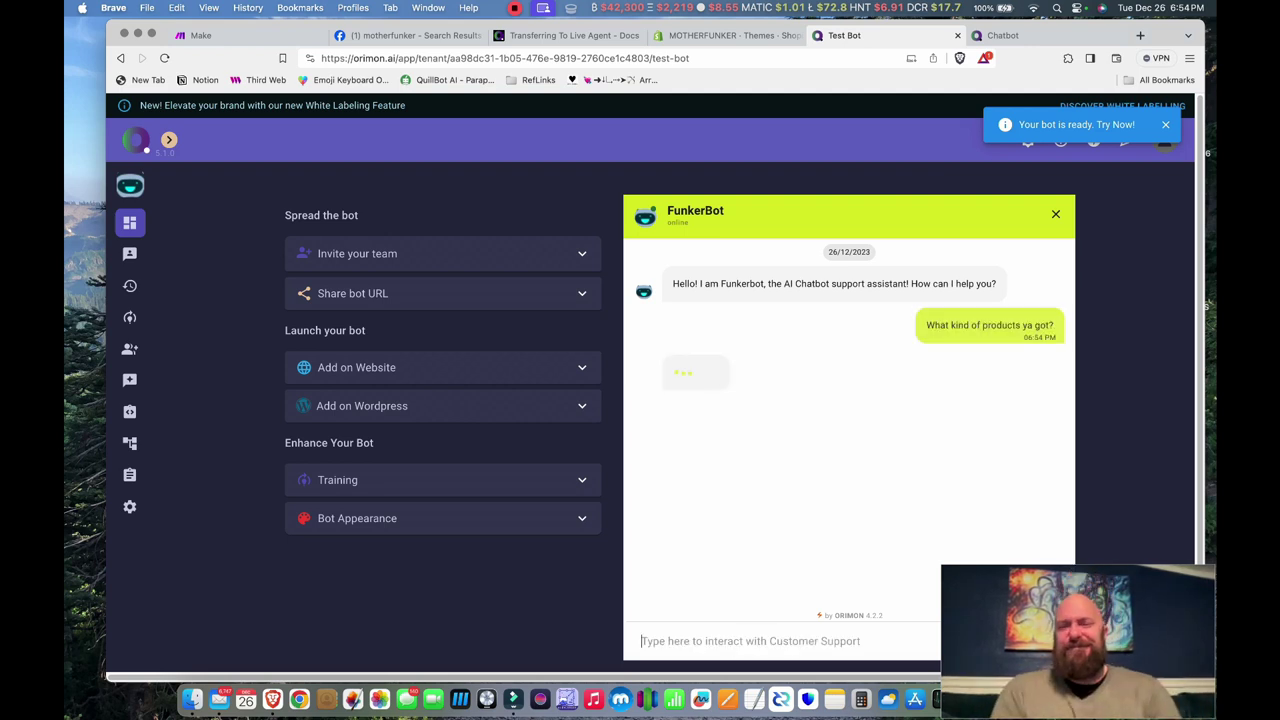
- Request something with a musical pattern, then ask the bot to recommend a product
type("Yes, ")
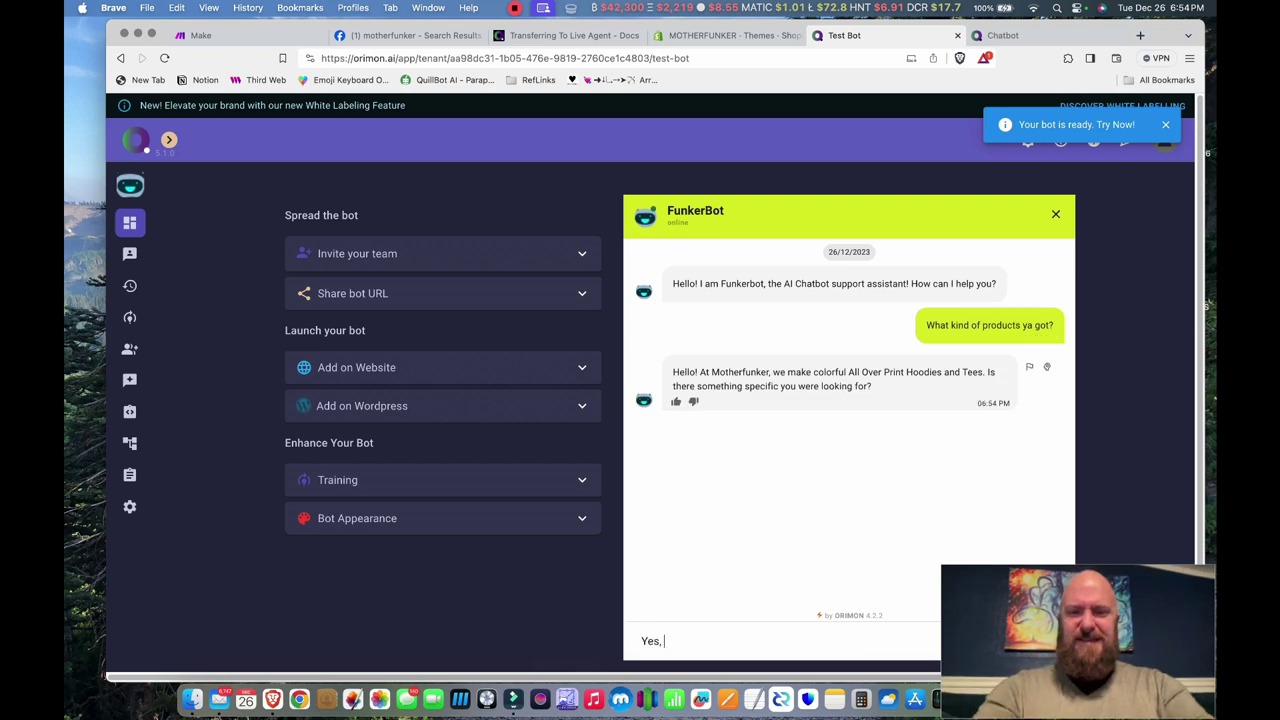
type("Im look")
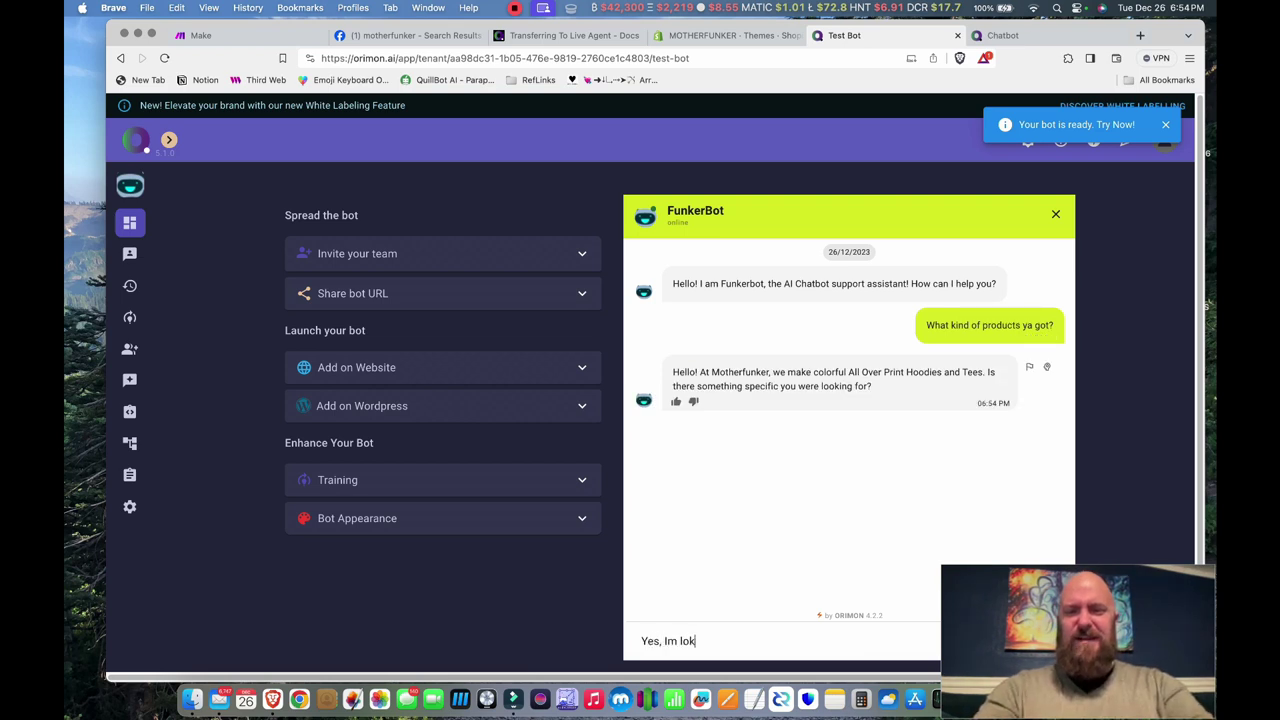
key("BackSpace")
type("oking for something witha")
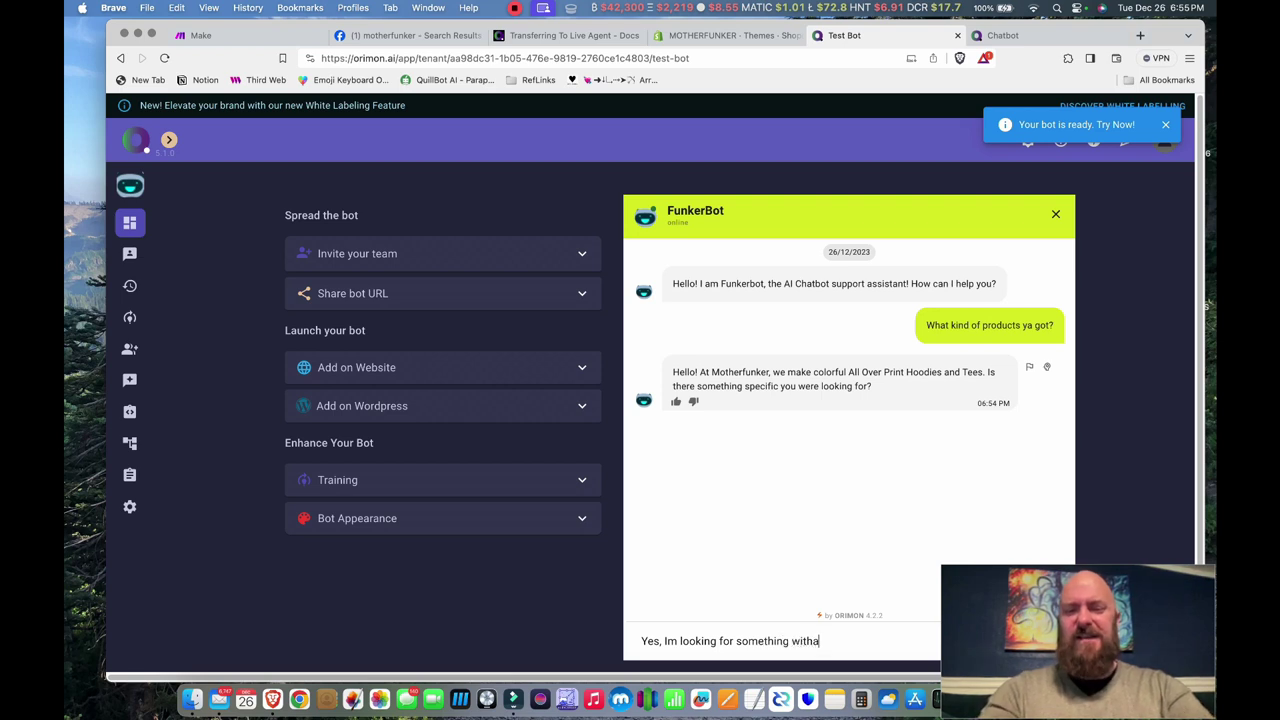
key("BackSpace")
type("a musical pattern")
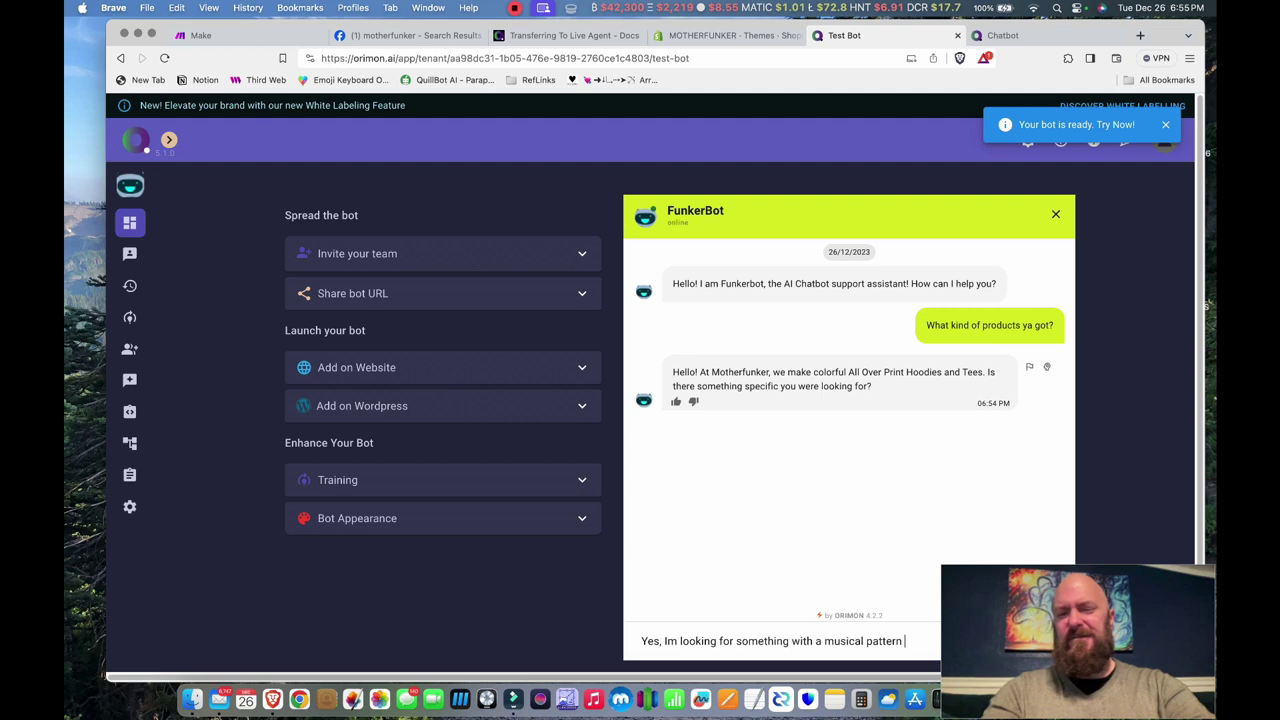
key("Return")
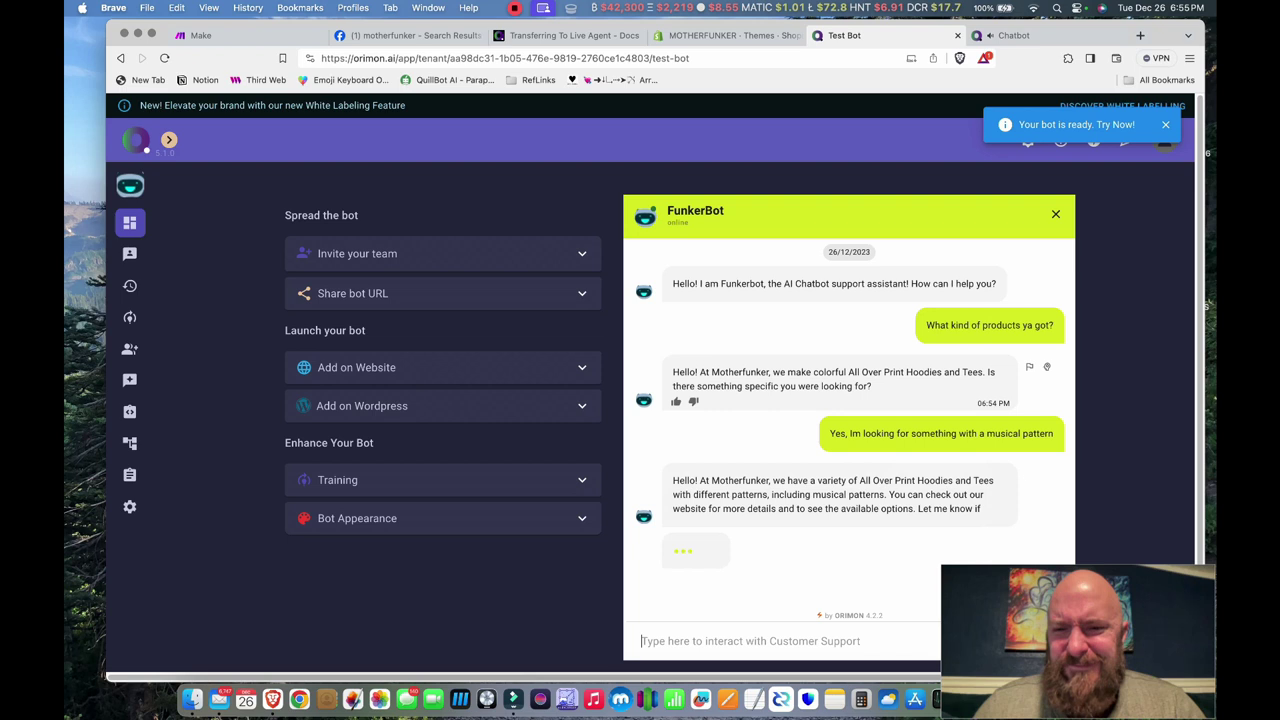
type("Can you not ")
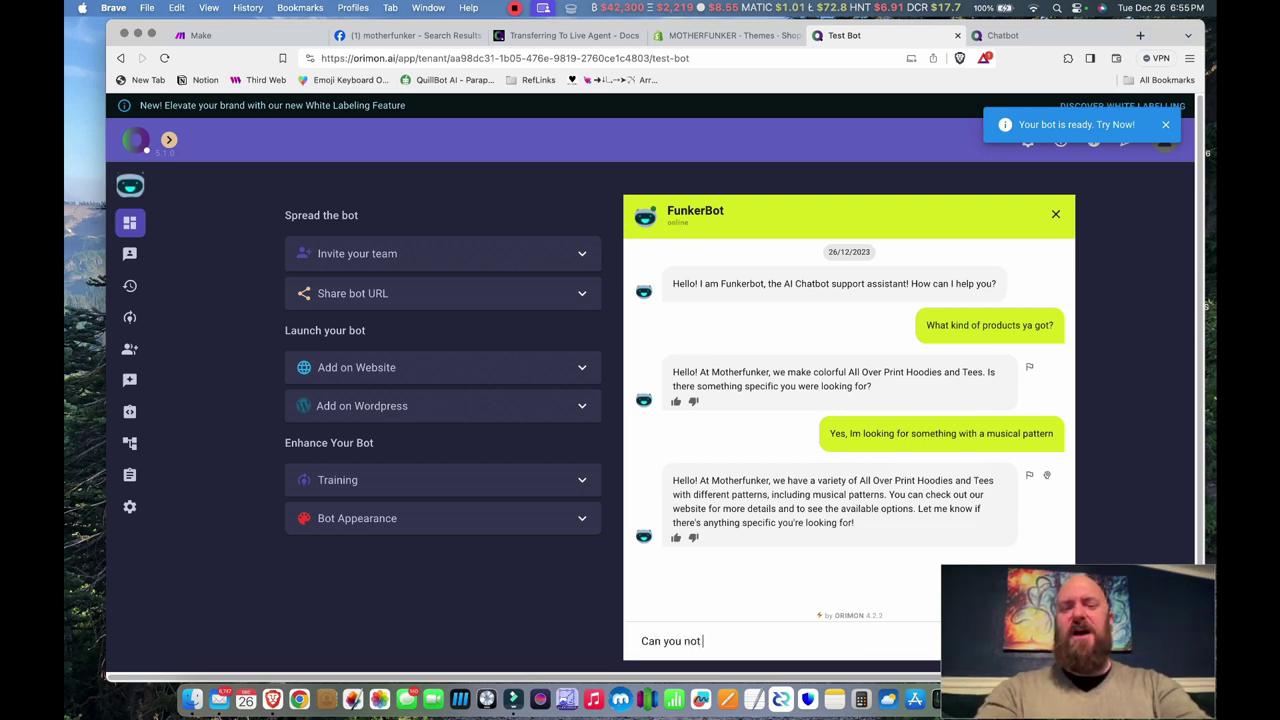
type("find anything and ")
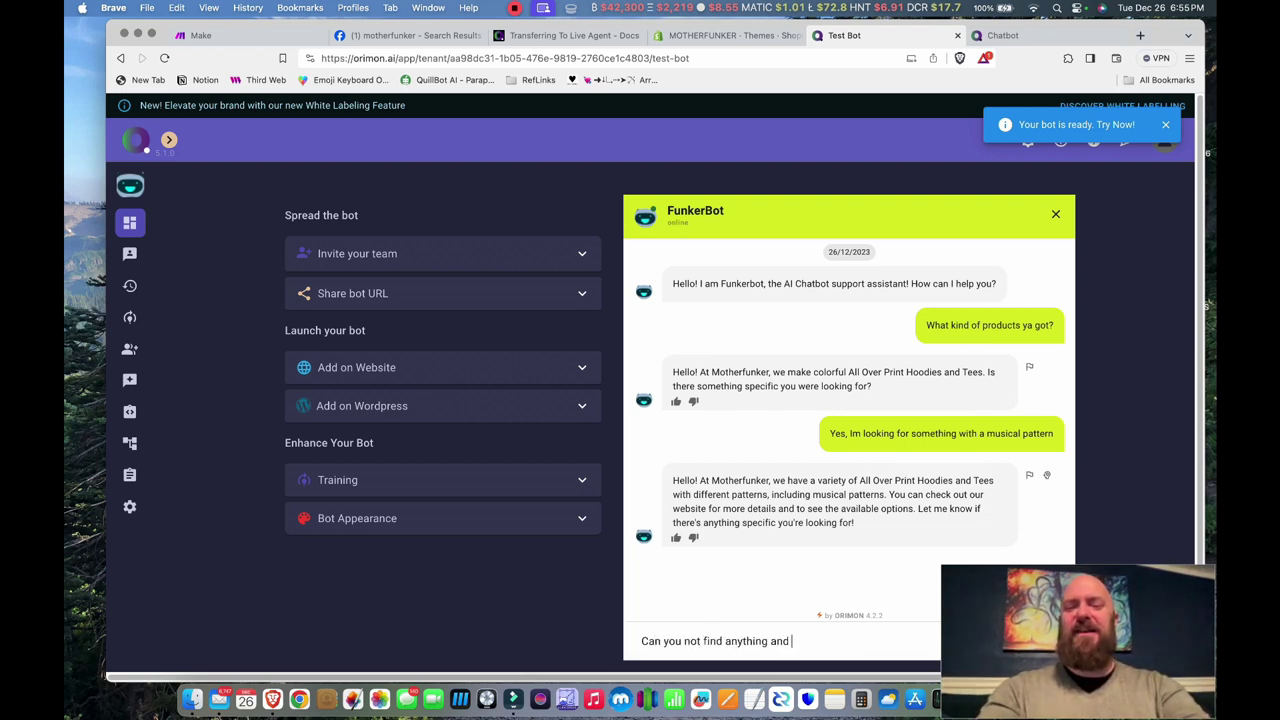
type("recommend a prod")
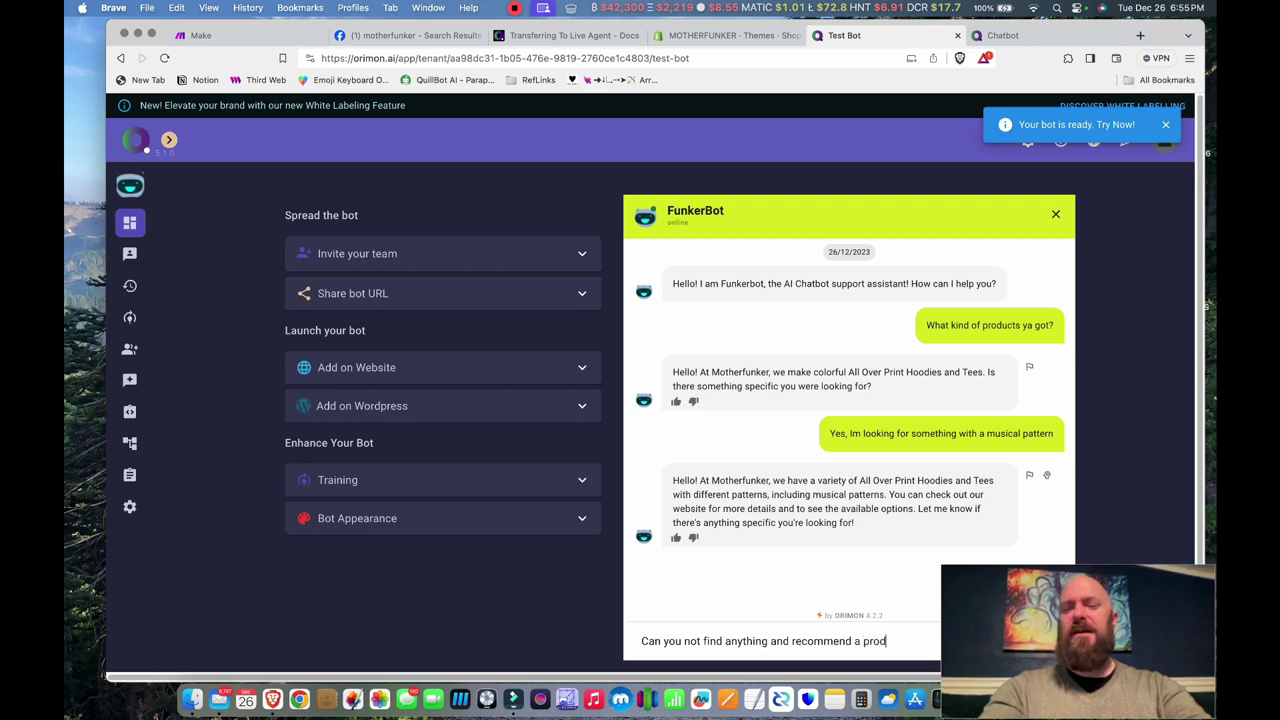
type("uct?")
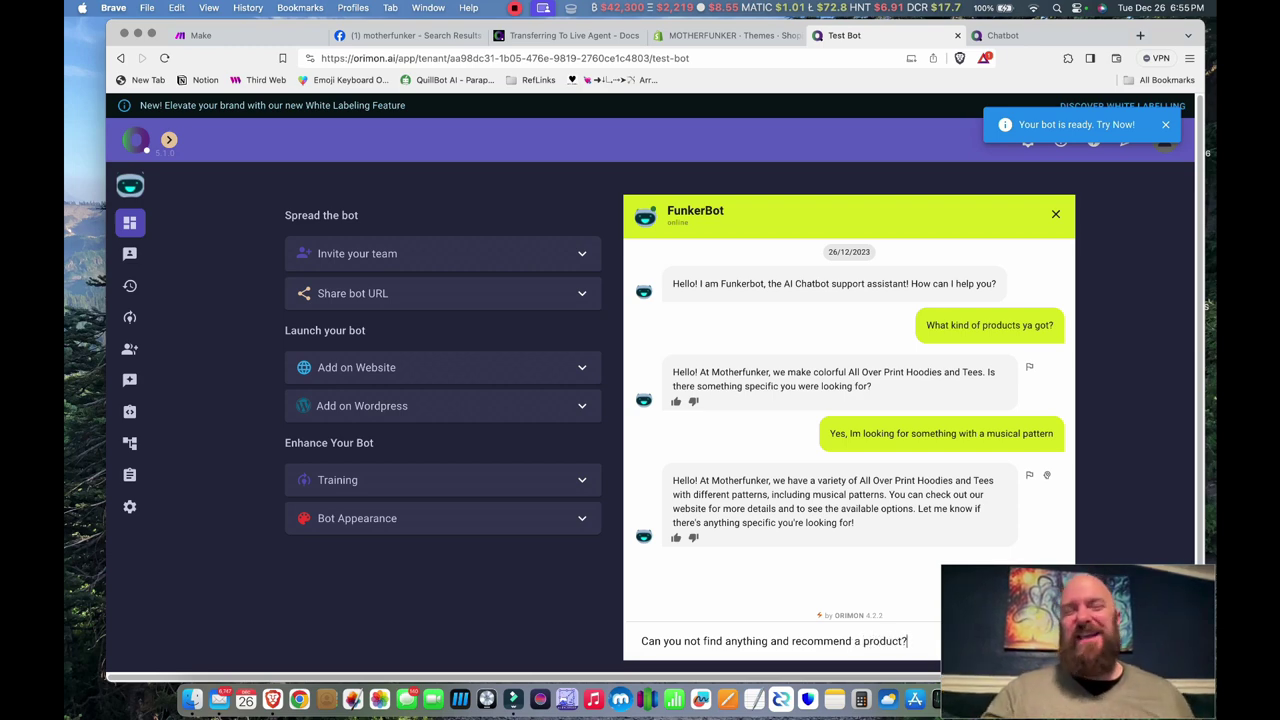
key("Return")
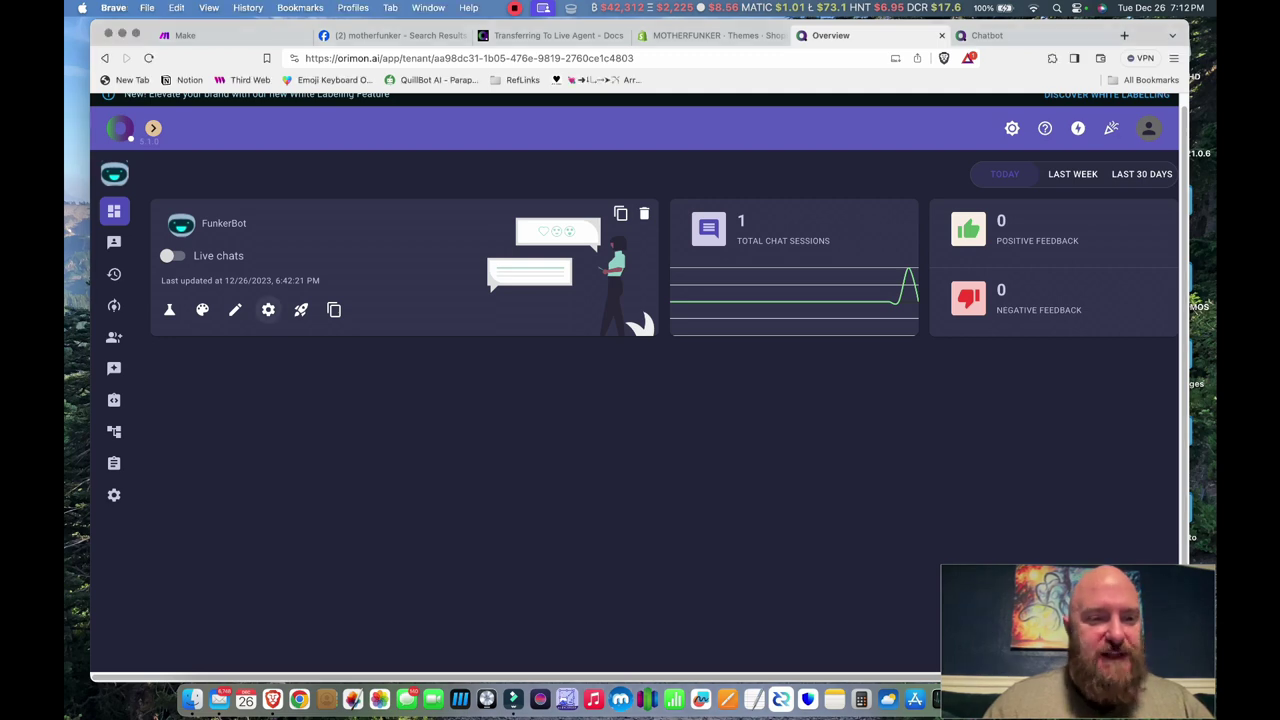
- Open FunkerBot's Settings and check the GPT Model options, leaving GPT 3.5 selected
left_click(268, 310)
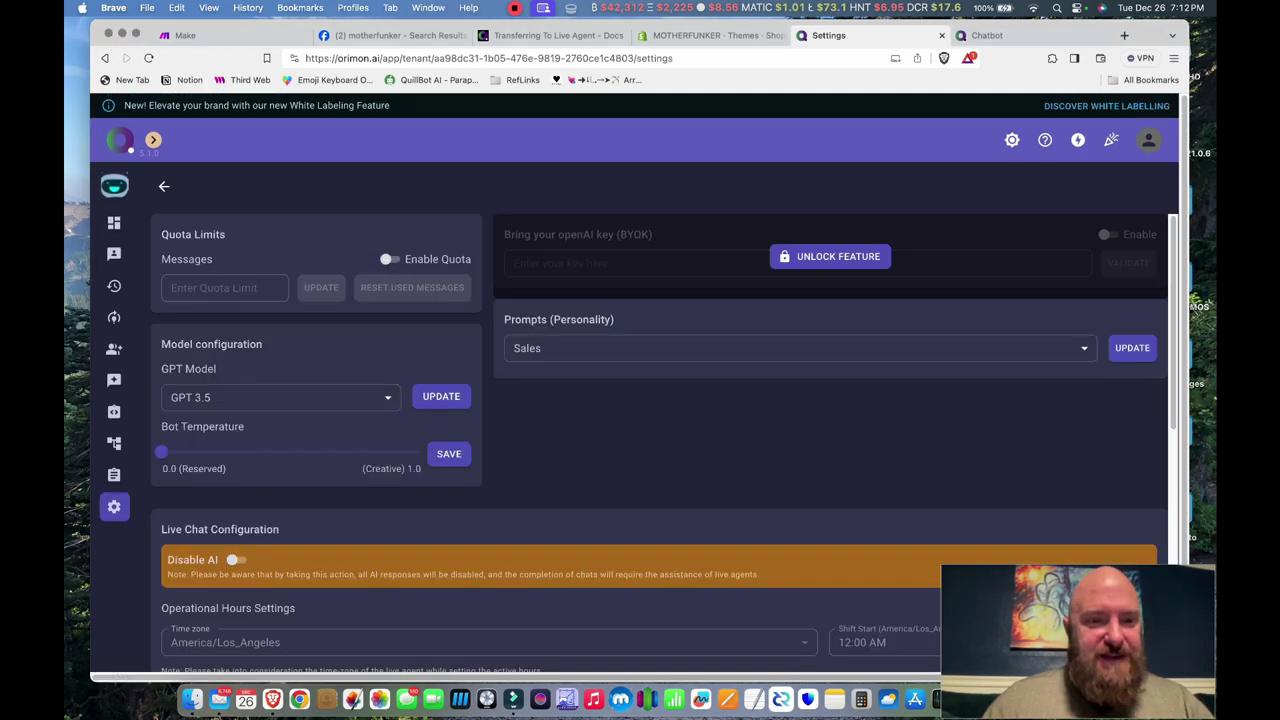
scroll(280, 385, "down", 1)
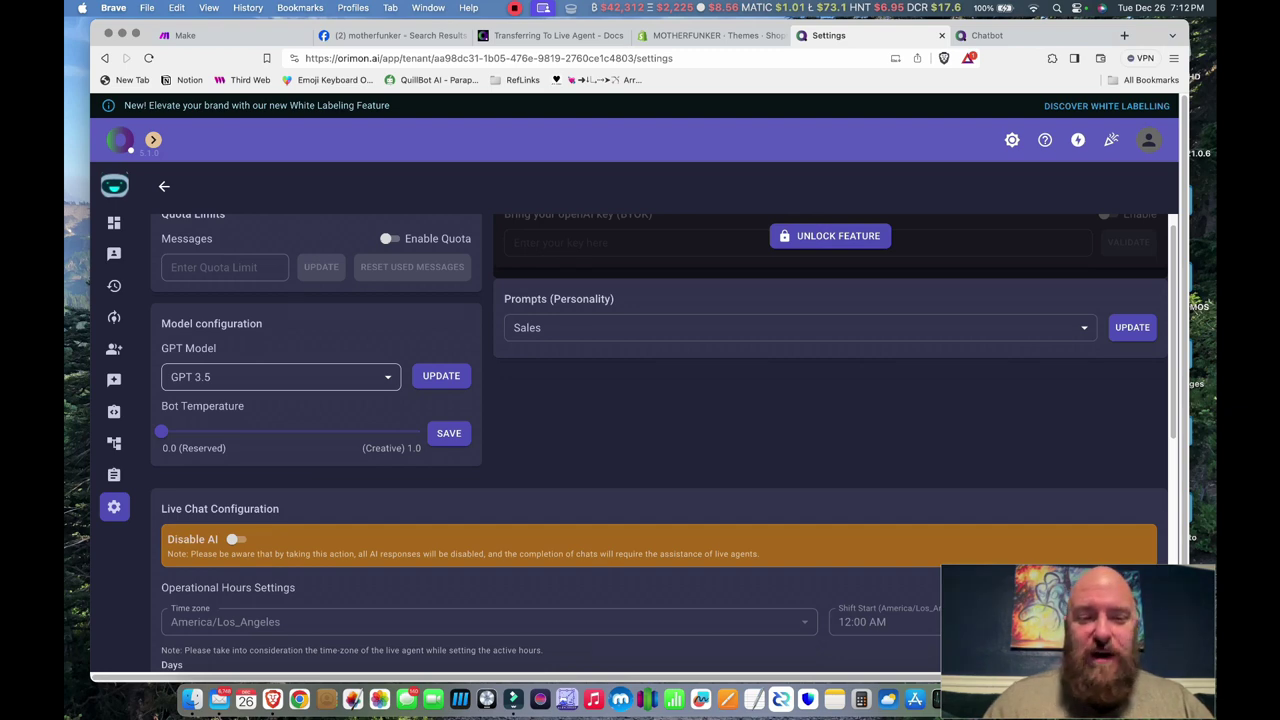
left_click(280, 377)
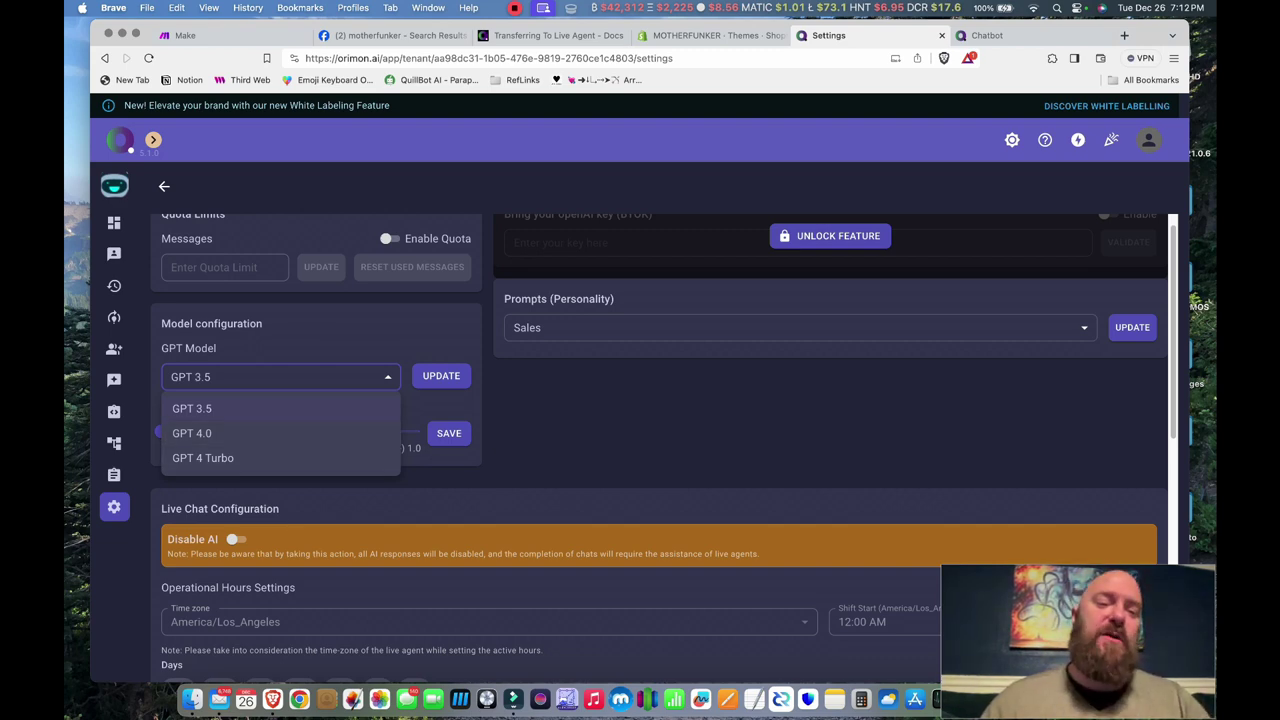
key("Escape")
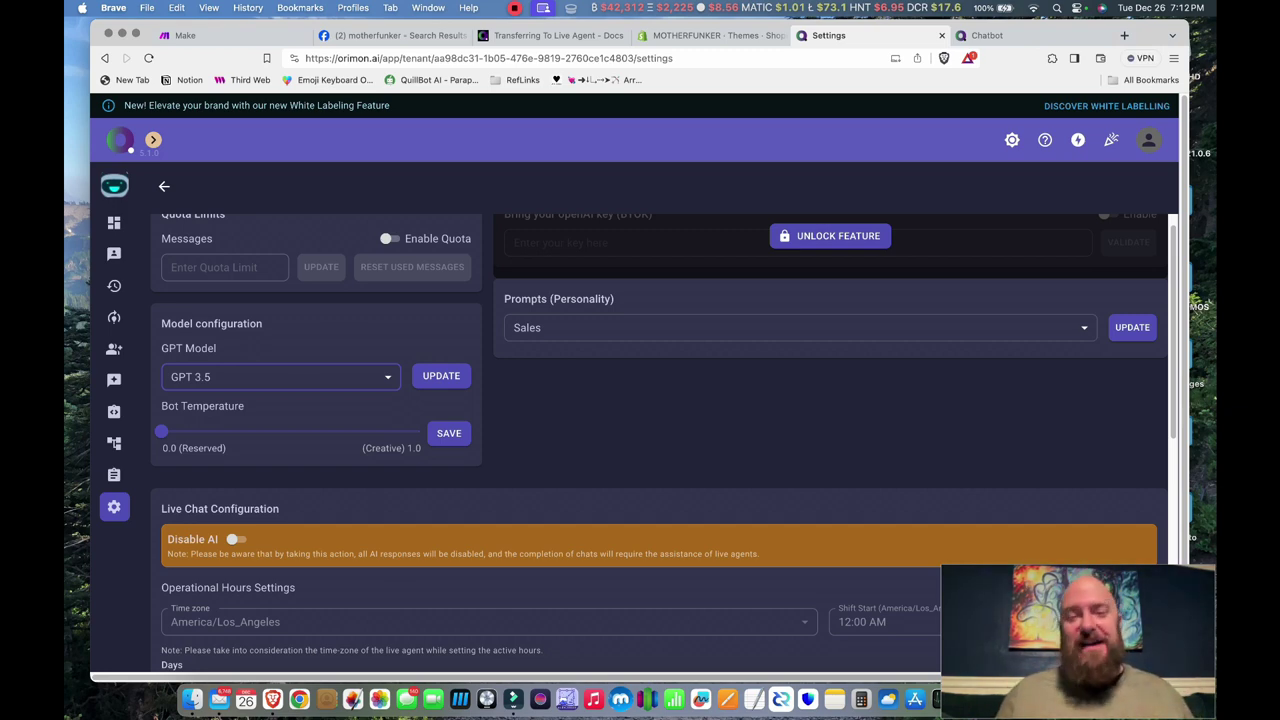
left_click(280, 376)
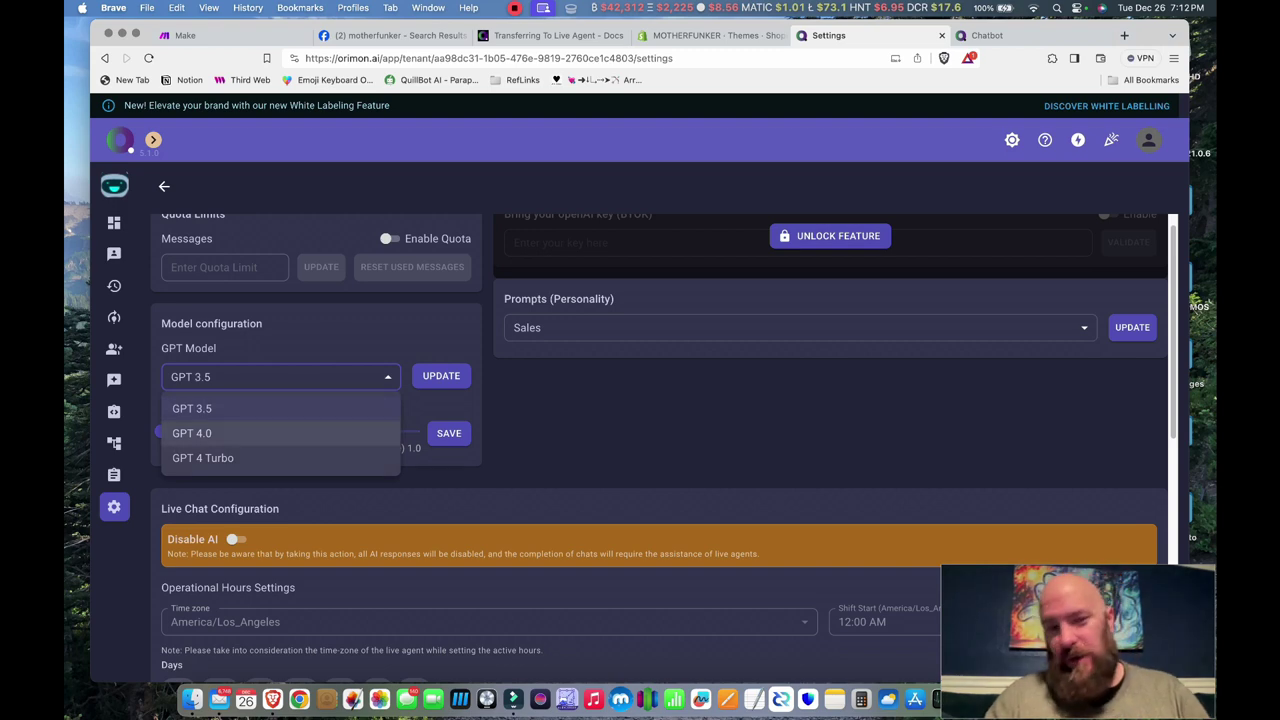
key("Escape")
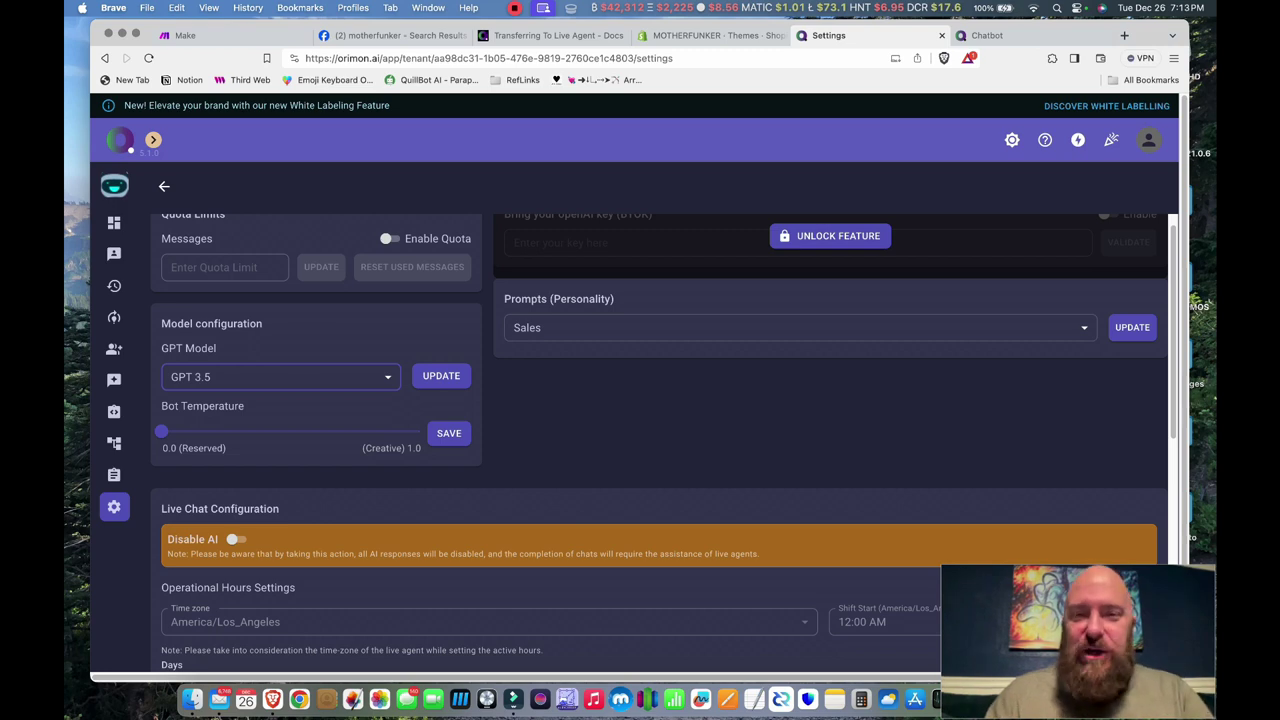
scroll(660, 440, "down", 3)
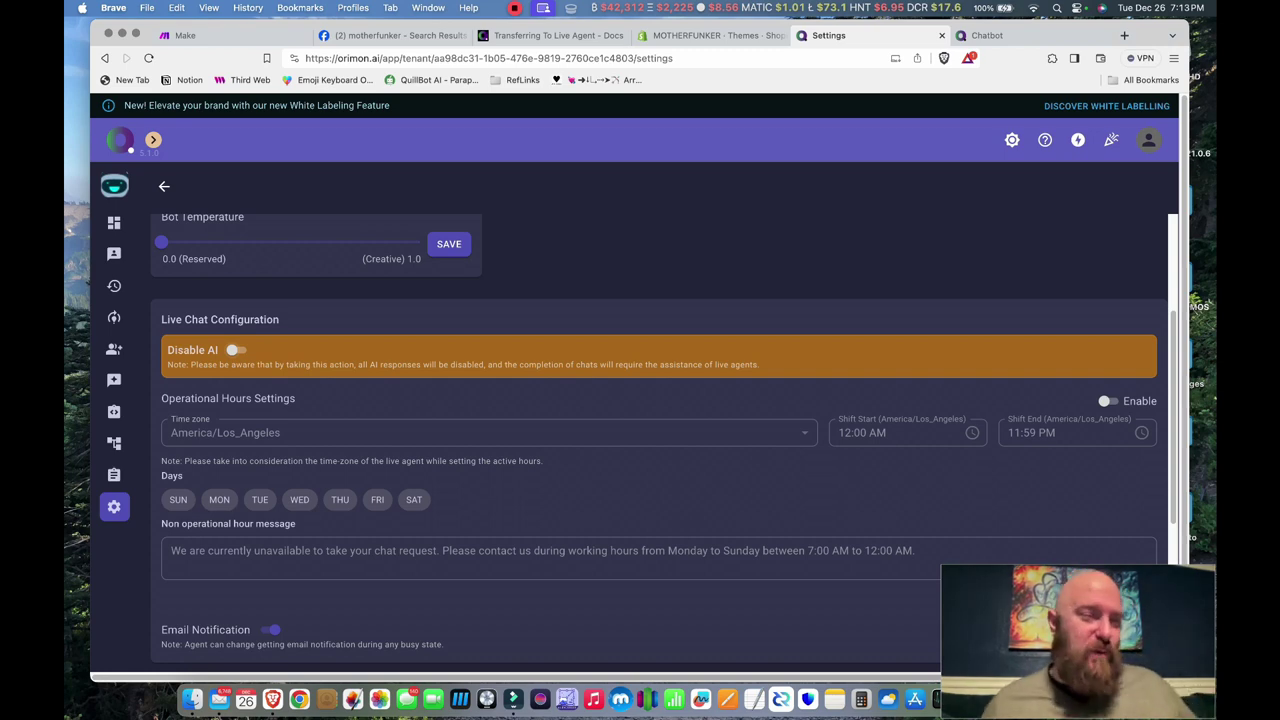
scroll(660, 440, "down", 3)
scroll(660, 440, "up", 6)
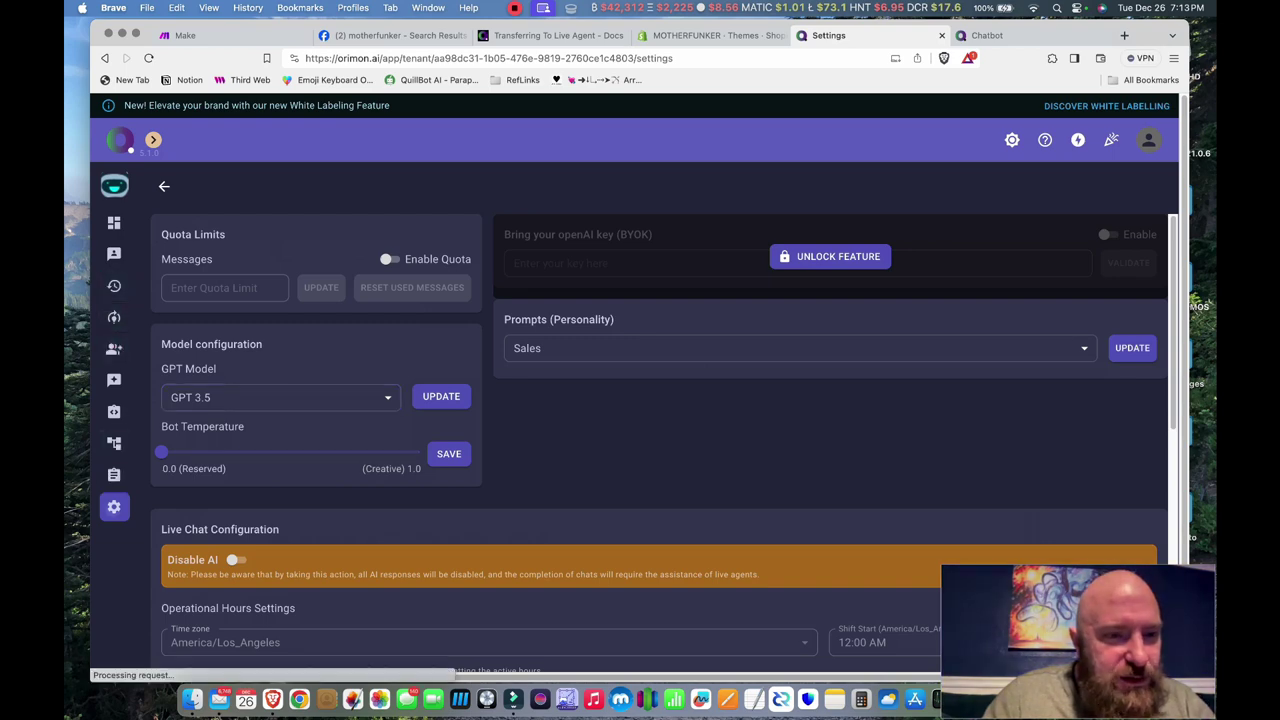
- Browse the Templates, Integrations, Channels, Feedback, Lead Capture and Training pages, then return to Overview
left_click(113, 475)
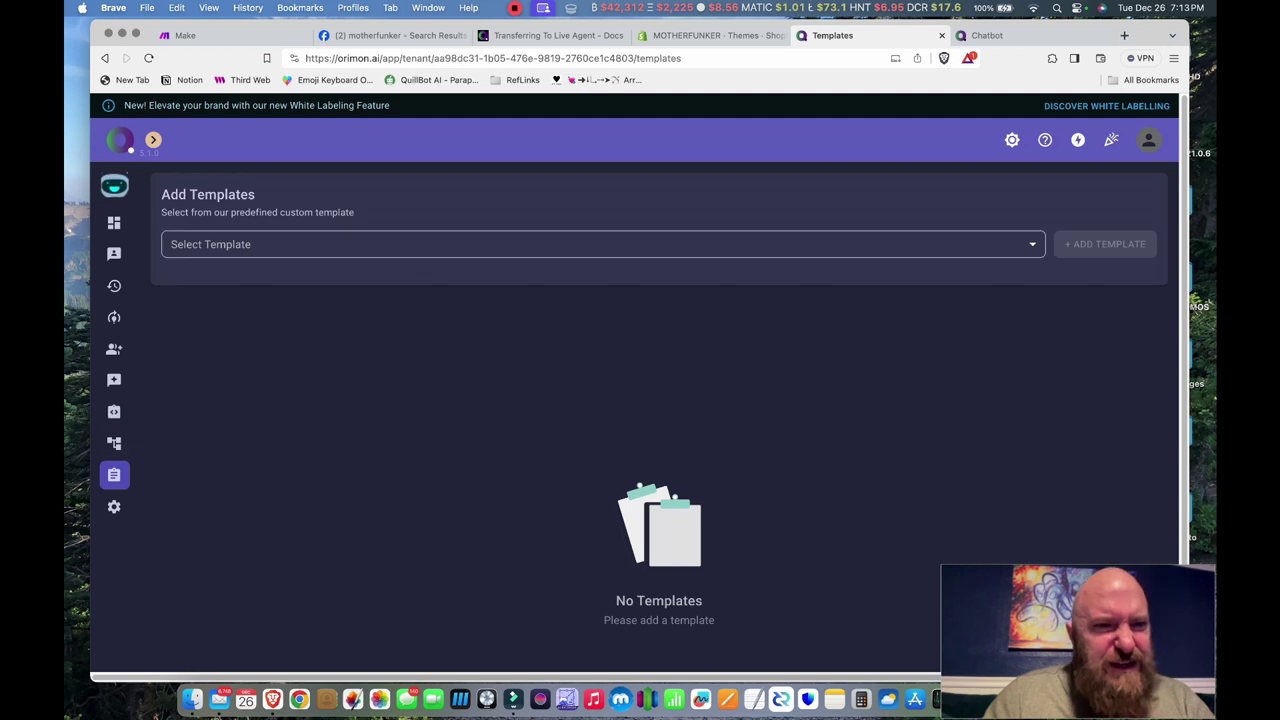
left_click(250, 244)
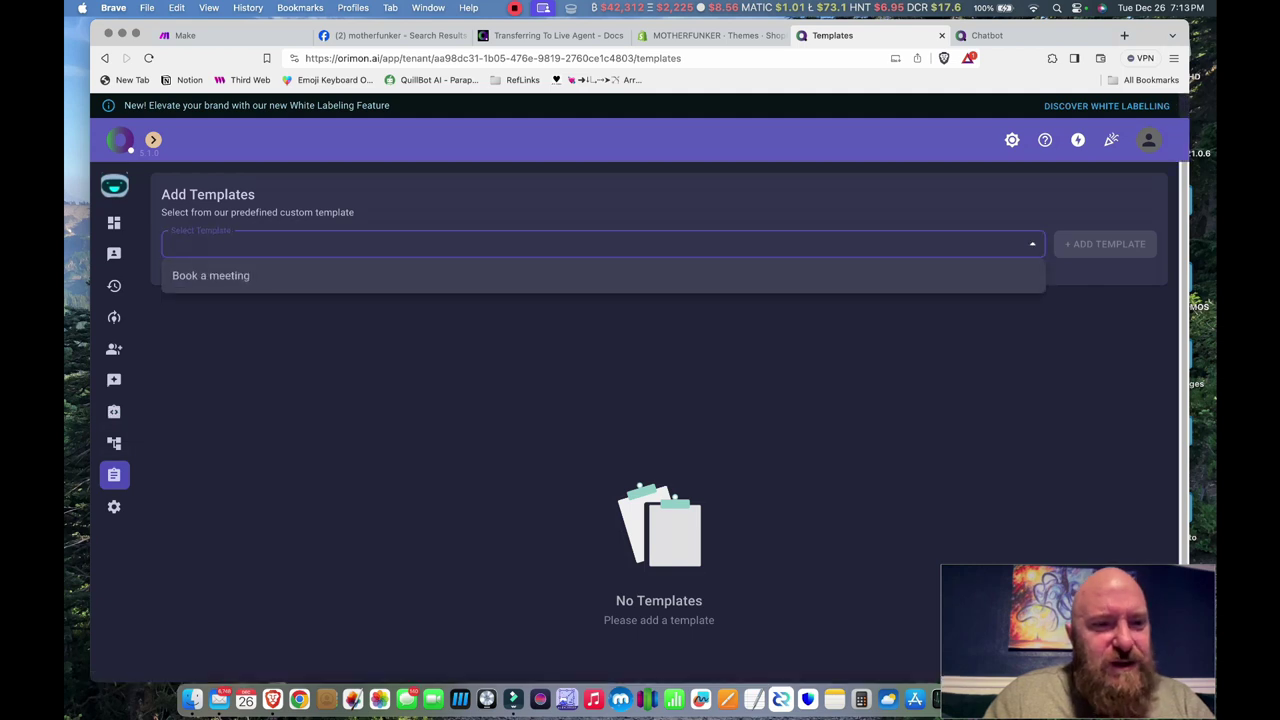
left_click(113, 443)
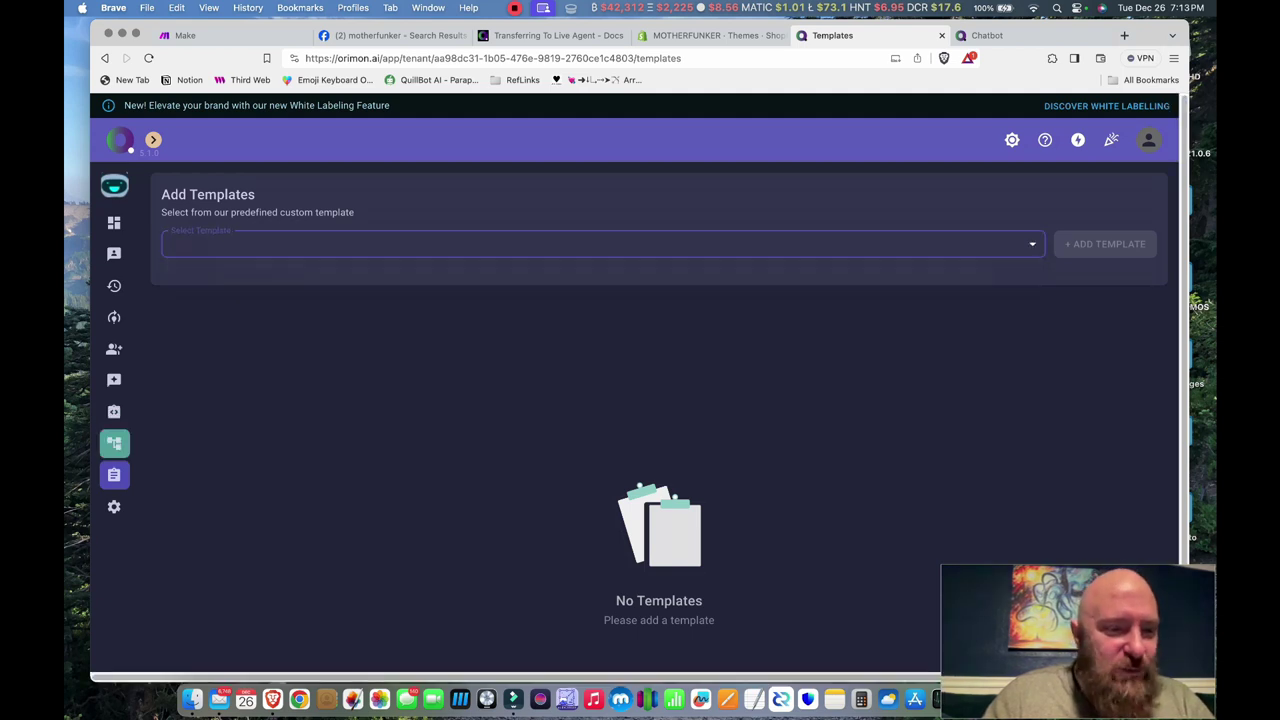
left_click(113, 443)
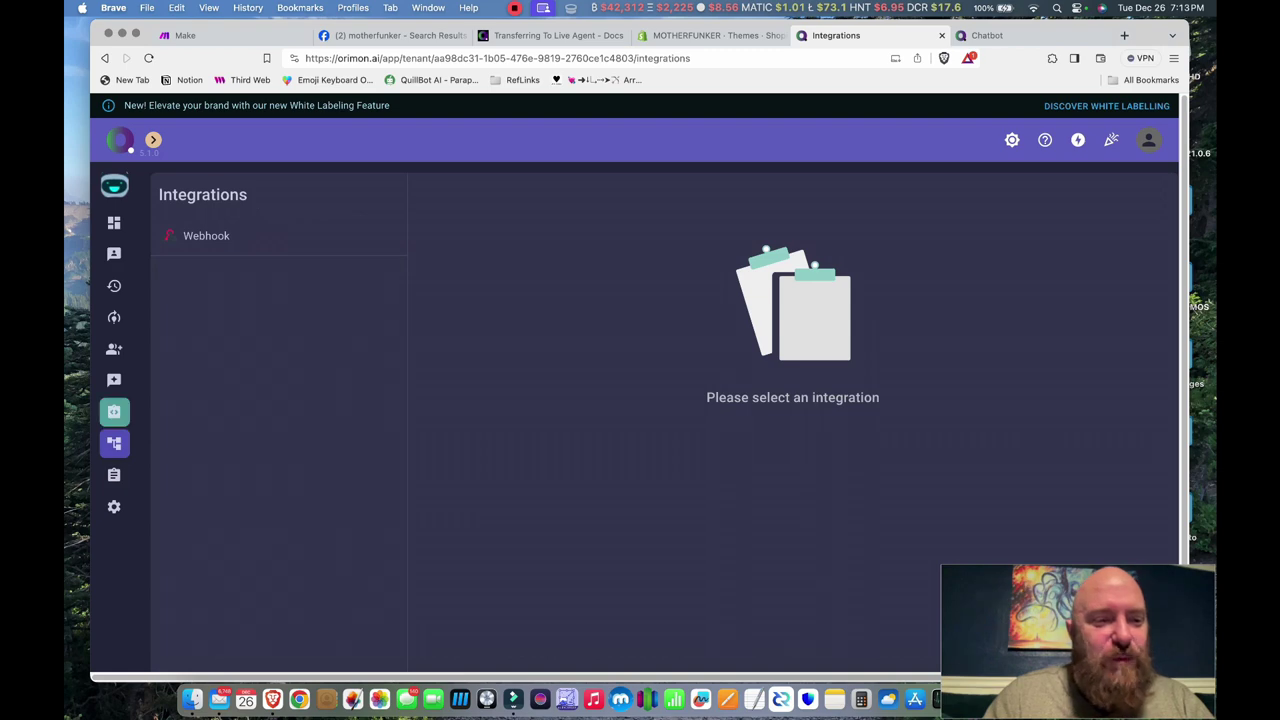
left_click(113, 411)
left_click(113, 380)
left_click(113, 348)
left_click(113, 317)
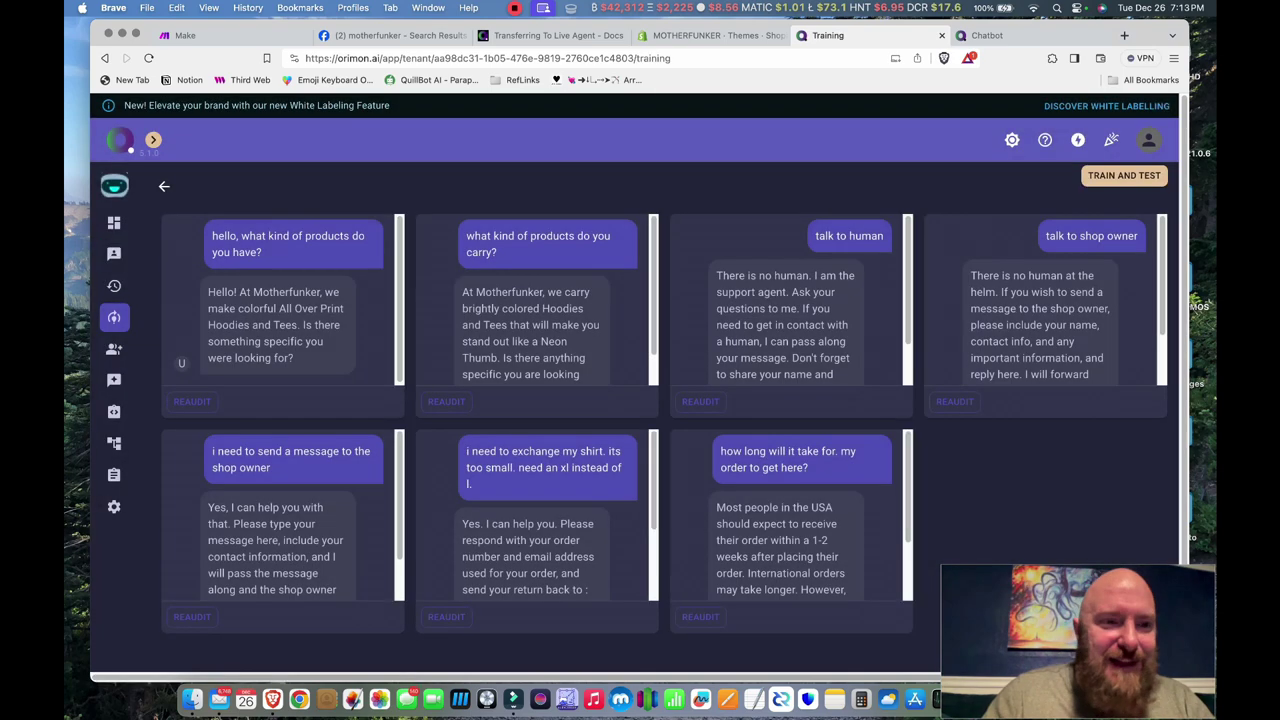
left_click(113, 222)
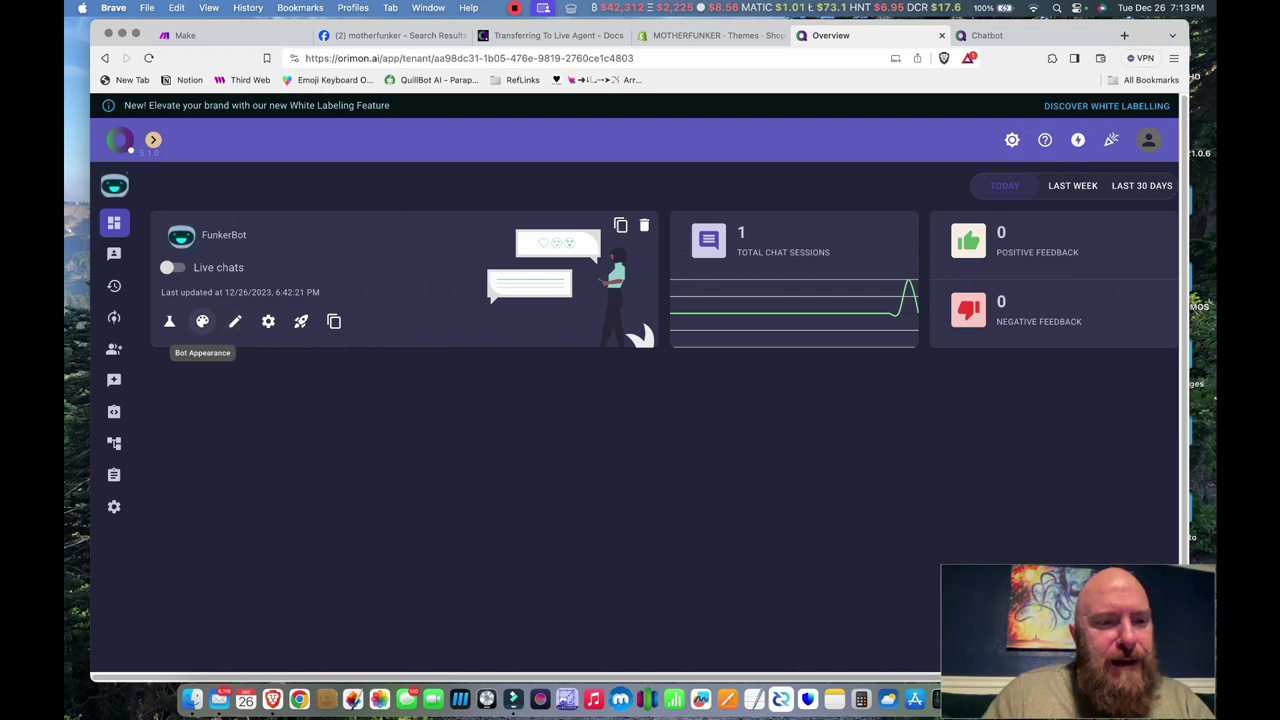
- Open Bot Appearance and expand the bot header options without uploading a file
left_click(202, 321)
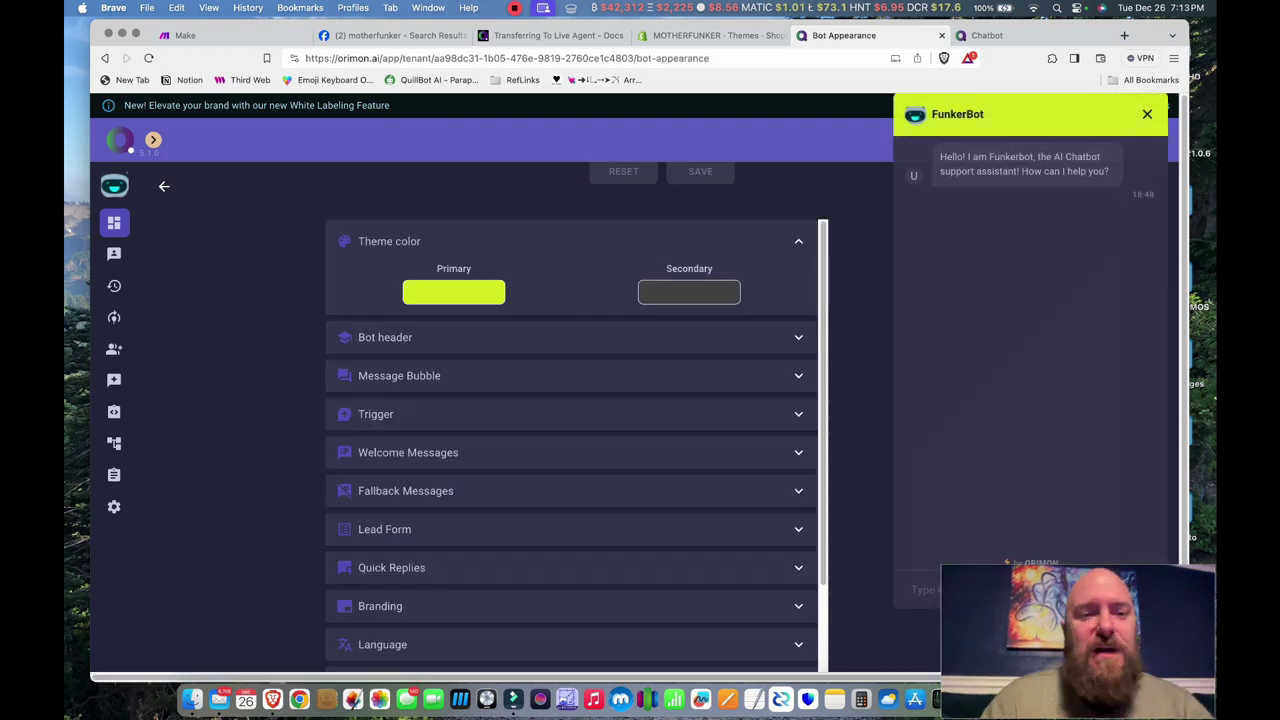
left_click(385, 337)
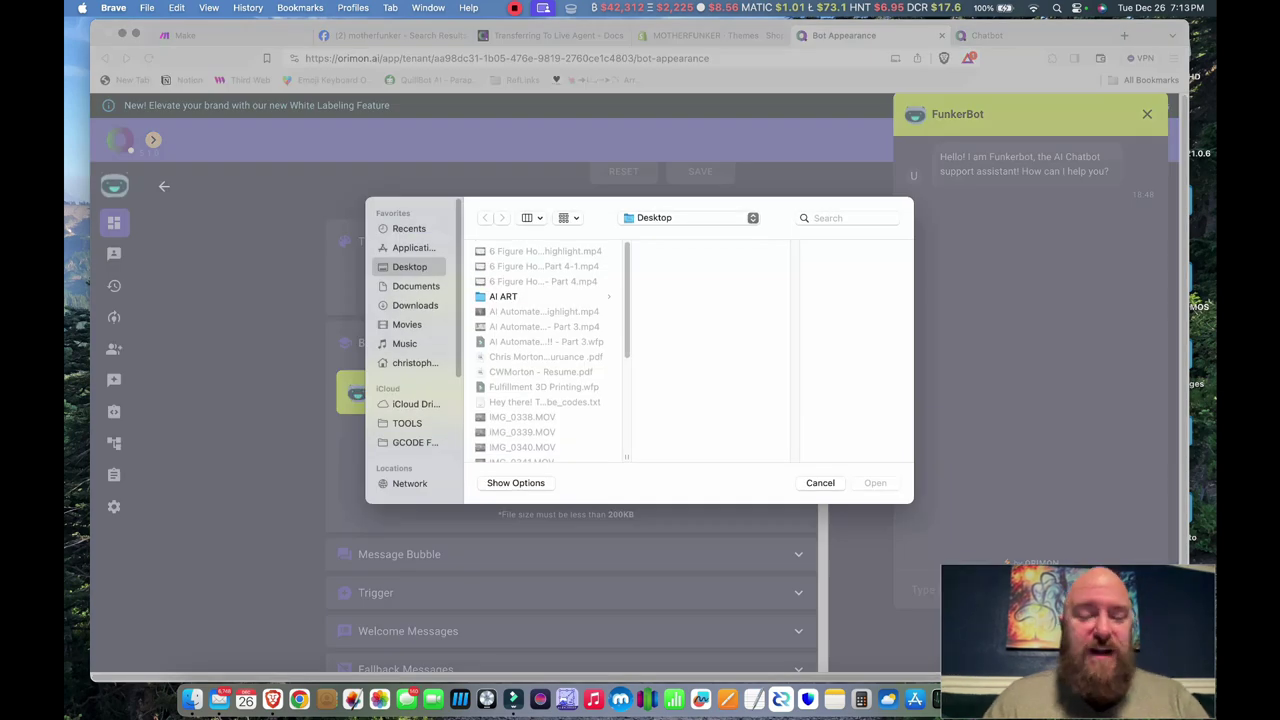
key("Escape")
scroll(571, 445, "down", 5)
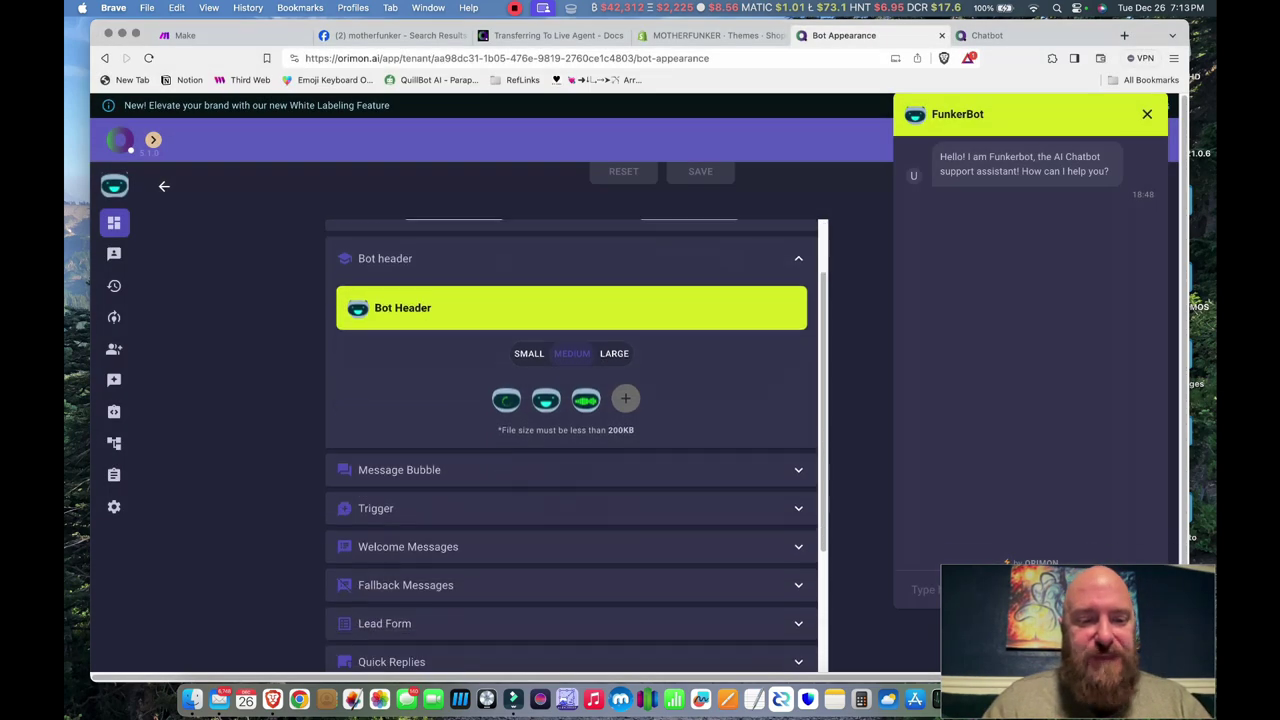
scroll(576, 442, "down", 1)
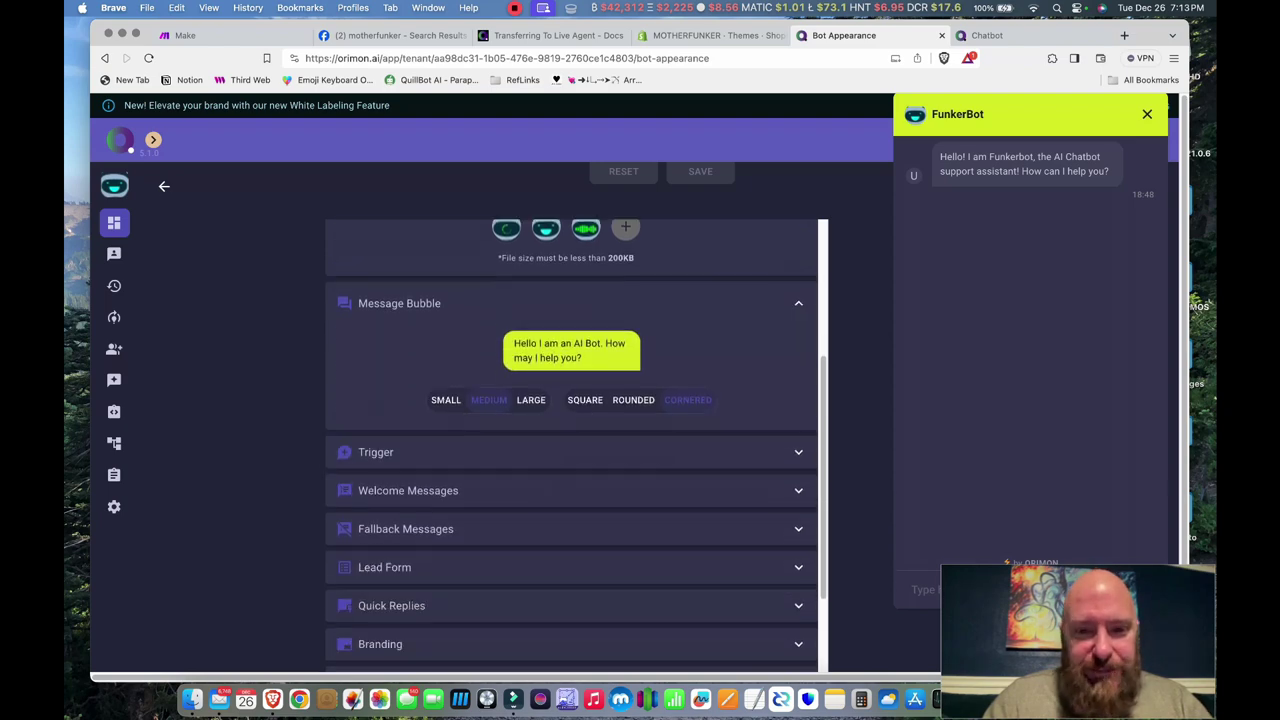
scroll(571, 445, "down", 5)
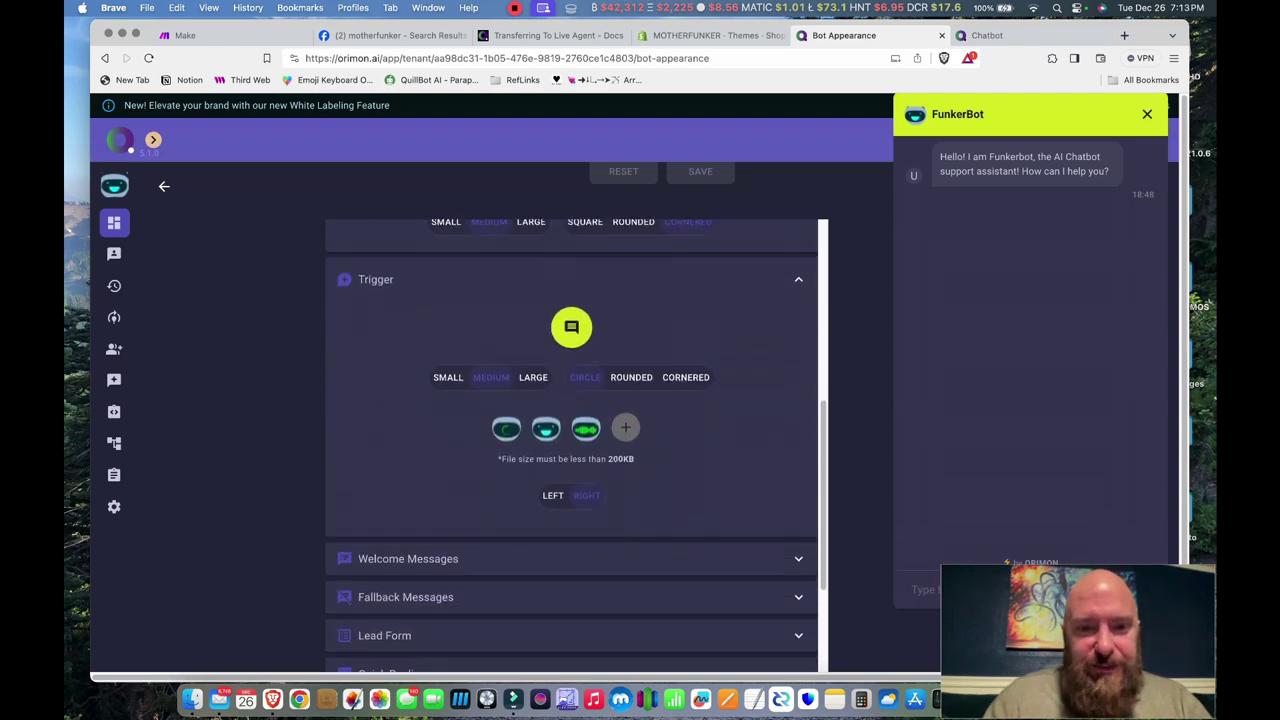
scroll(577, 445, "up", 1)
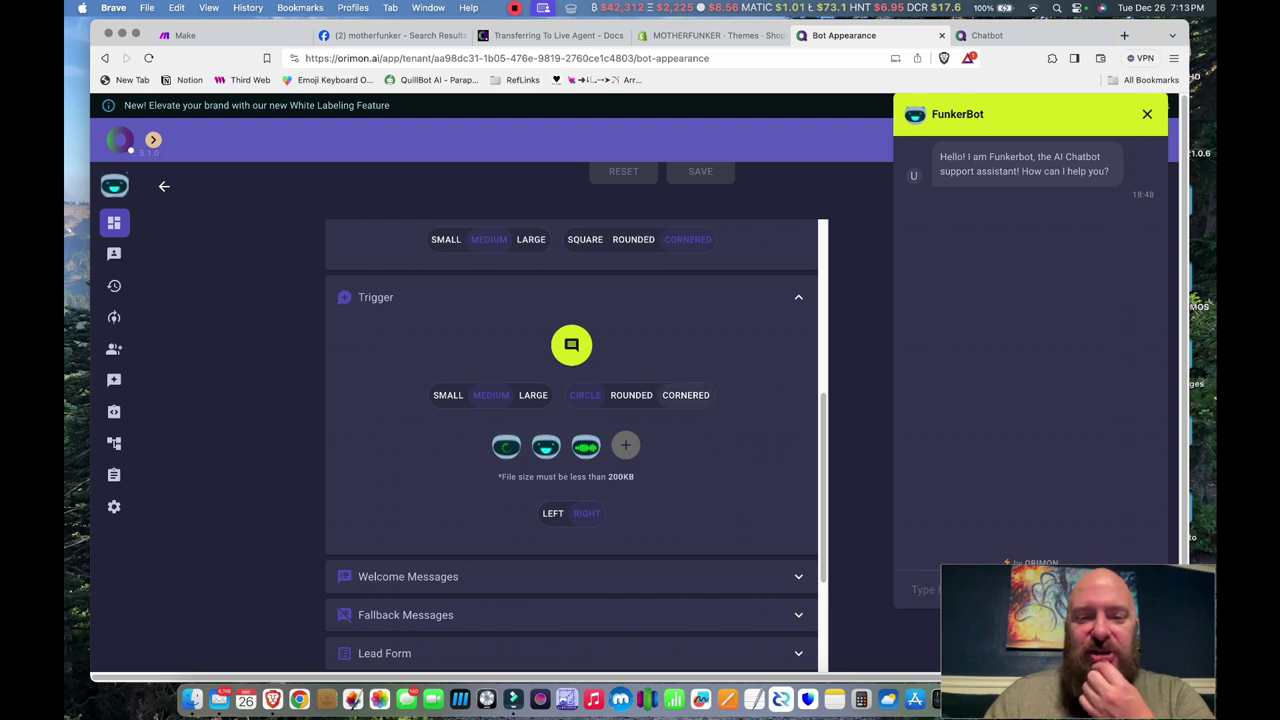
- Make the chat trigger button cornered and large
left_click(686, 395)
left_click(533, 395)
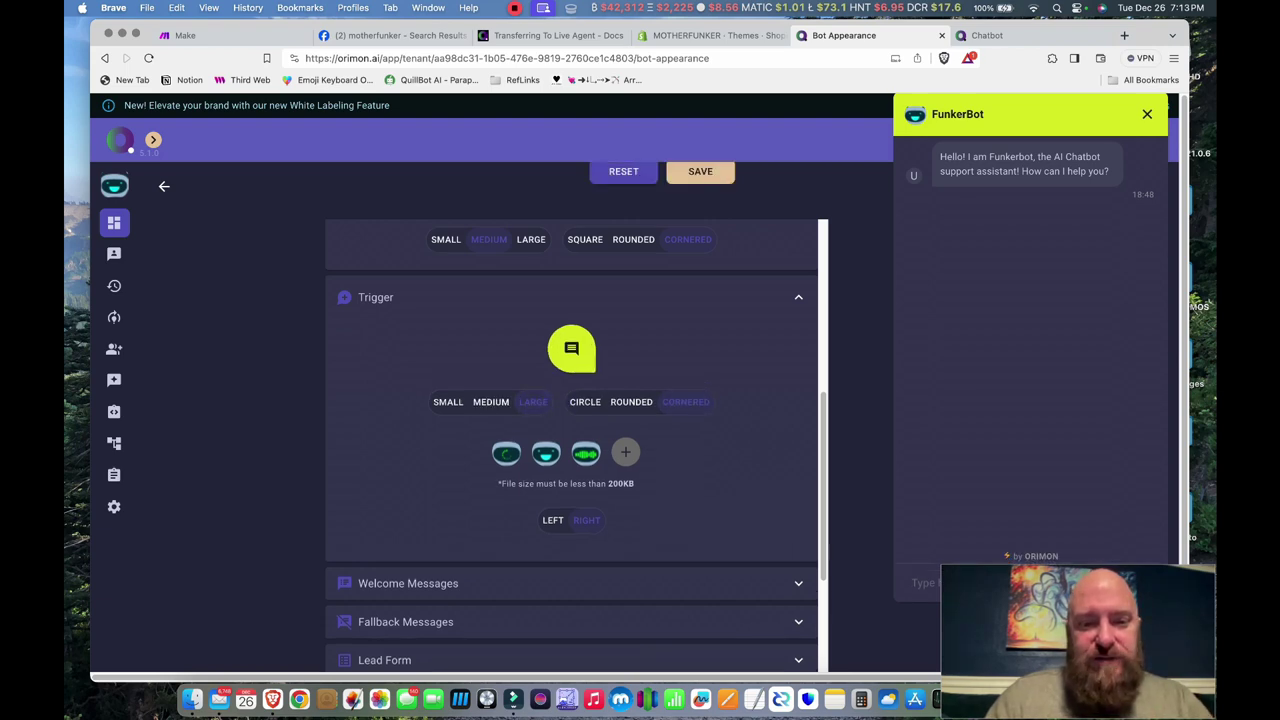
scroll(572, 444, "down", 3)
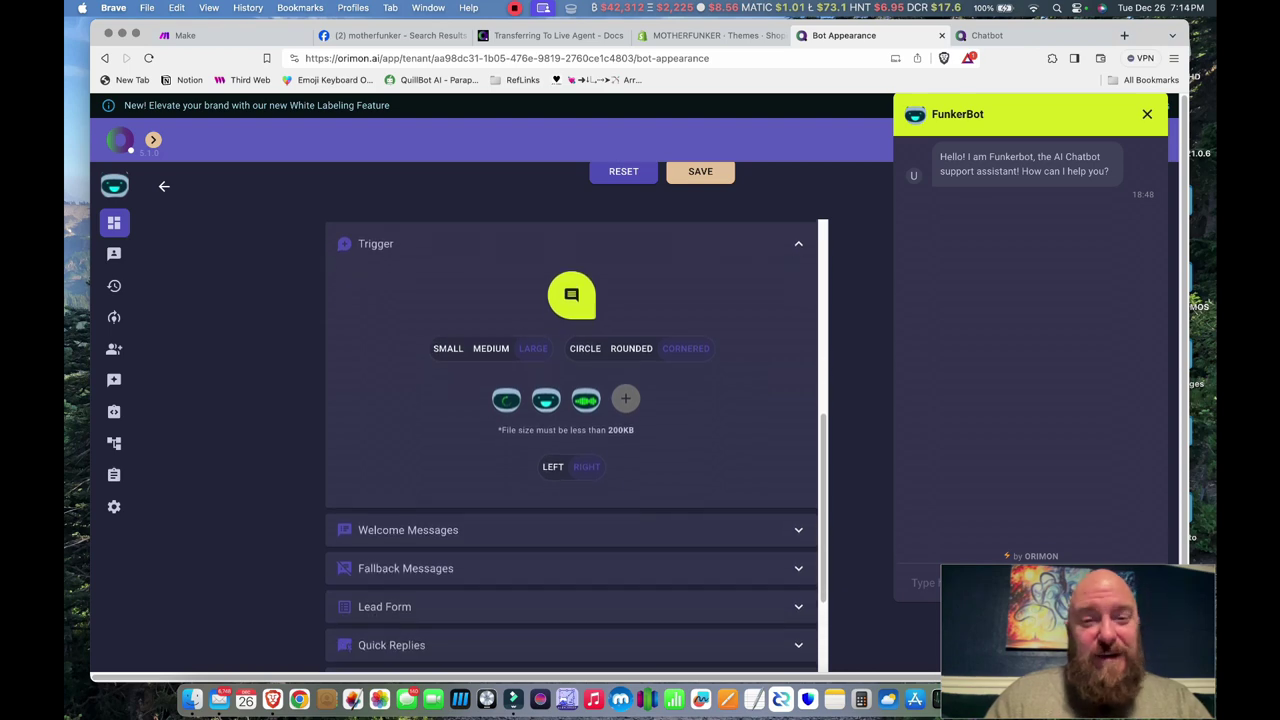
scroll(572, 444, "down", 2)
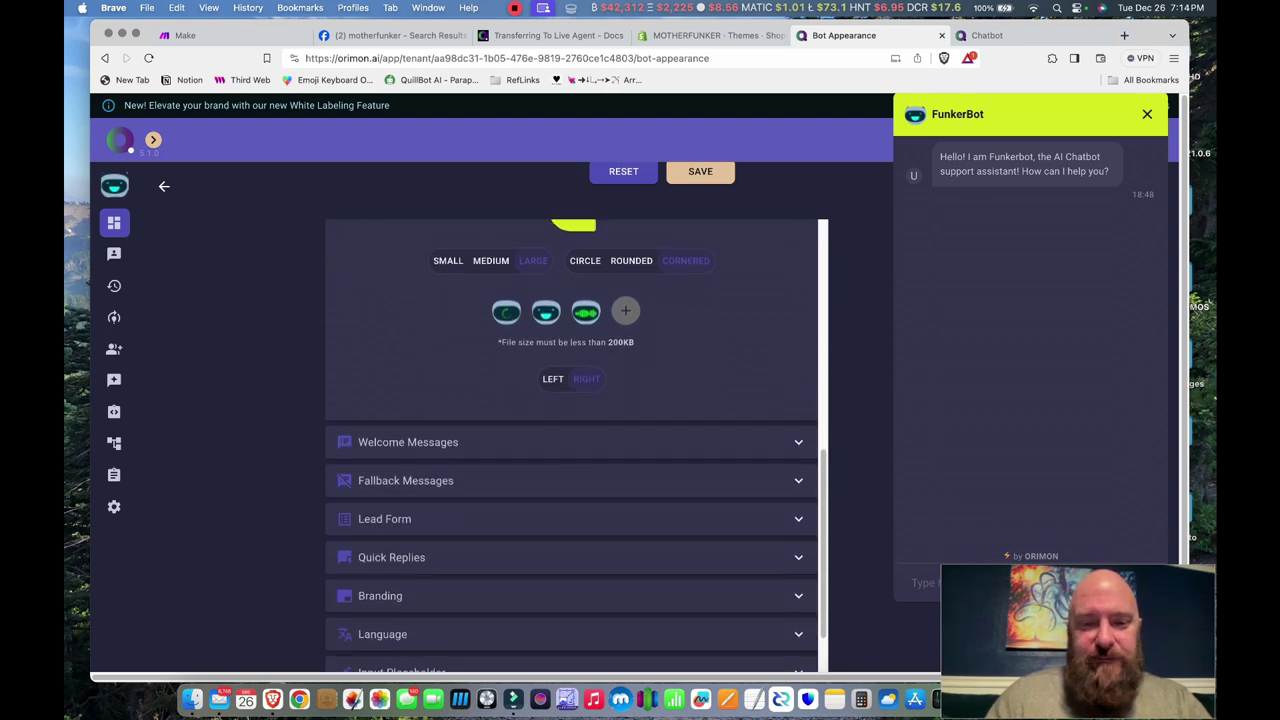
- Expand the welcome message, fallback message, lead form, input placeholder and feedback form sections
left_click(408, 442)
scroll(572, 444, "down", 4)
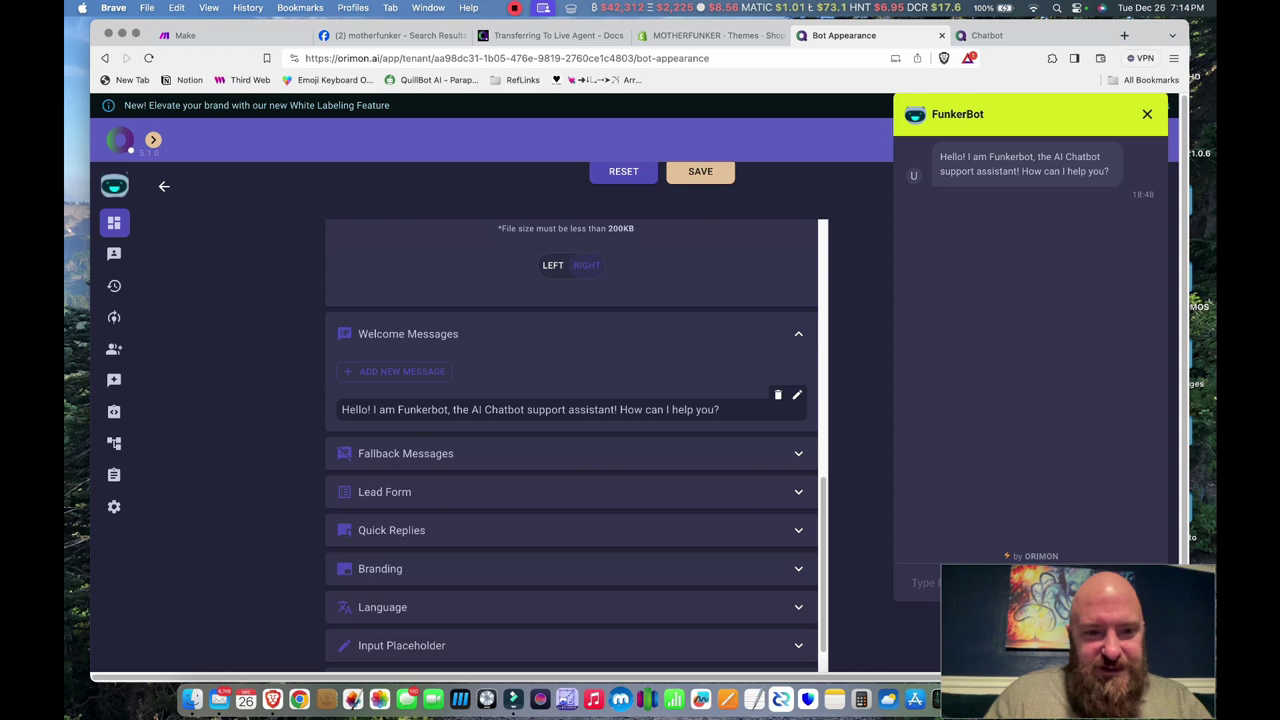
left_click(405, 453)
scroll(572, 444, "down", 5)
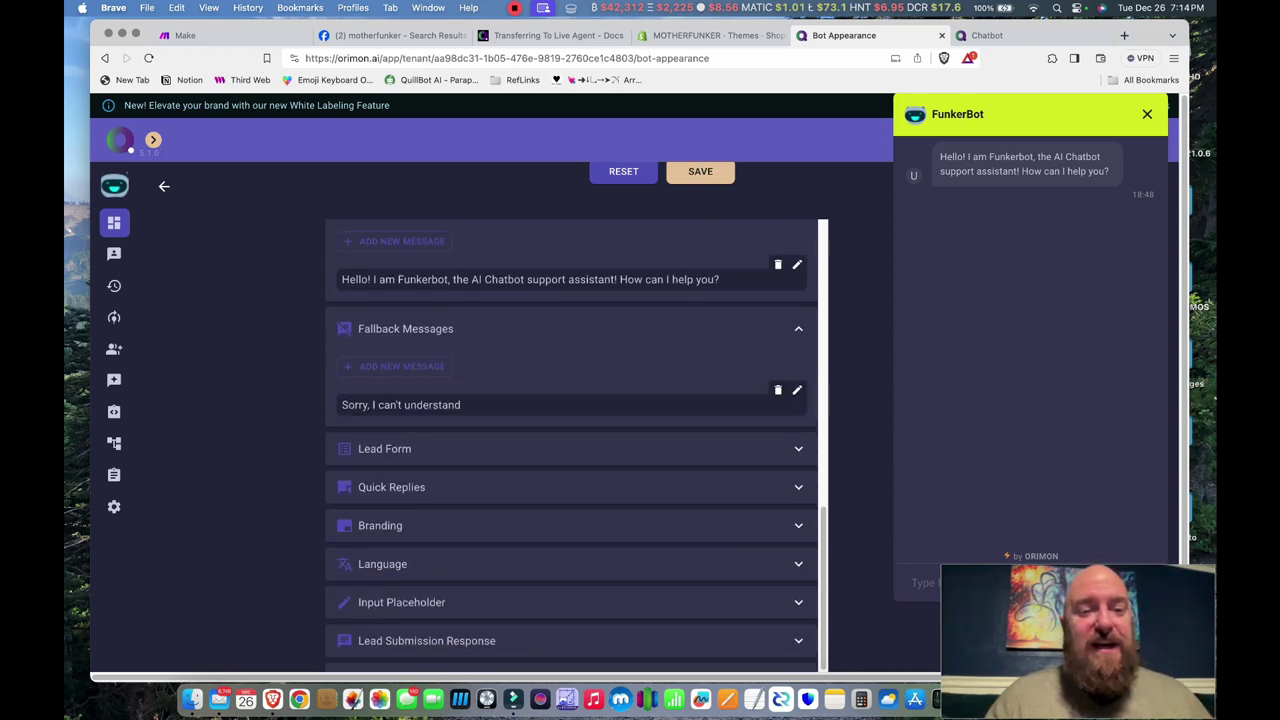
scroll(572, 448, "down", 2)
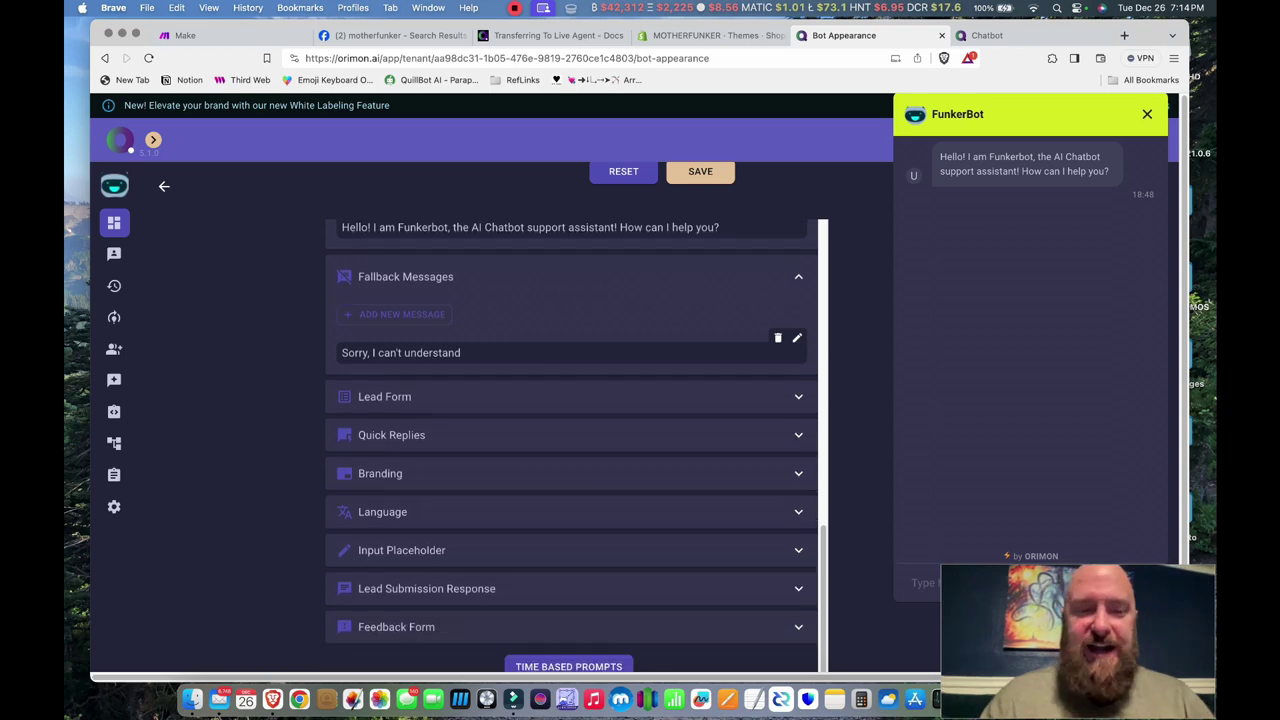
left_click(384, 396)
scroll(572, 445, "up", 5)
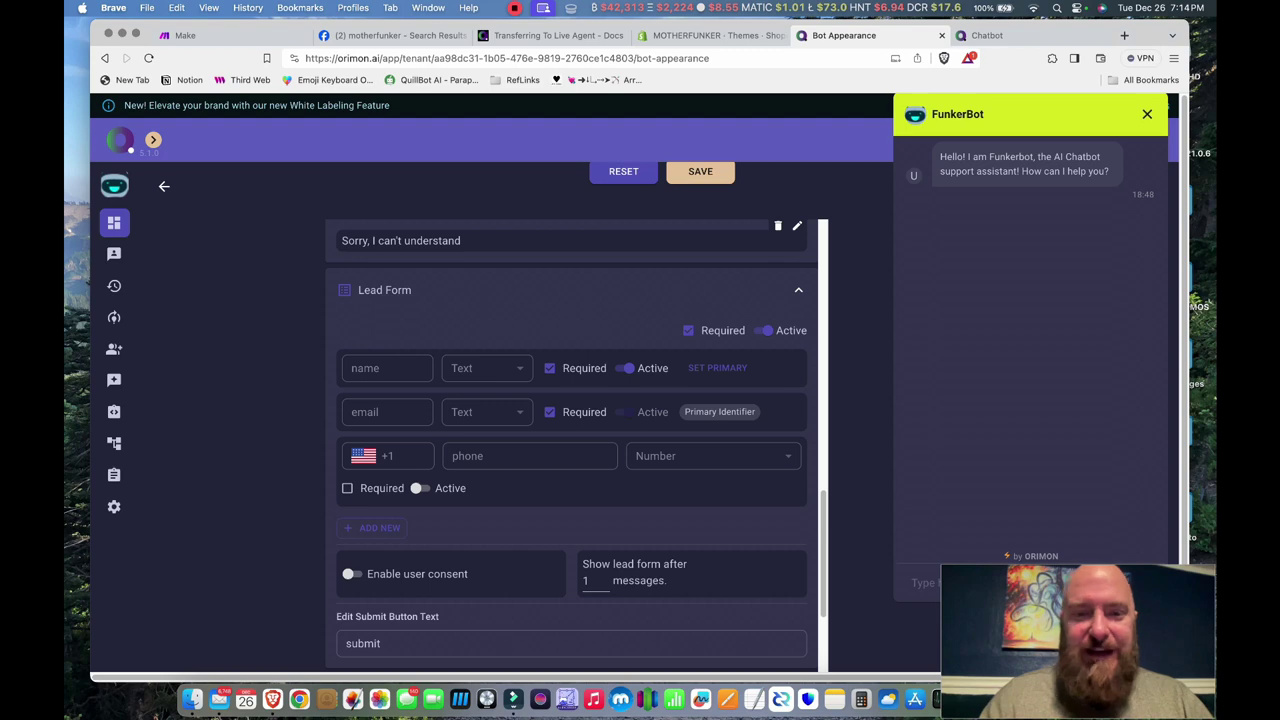
scroll(572, 448, "down", 8)
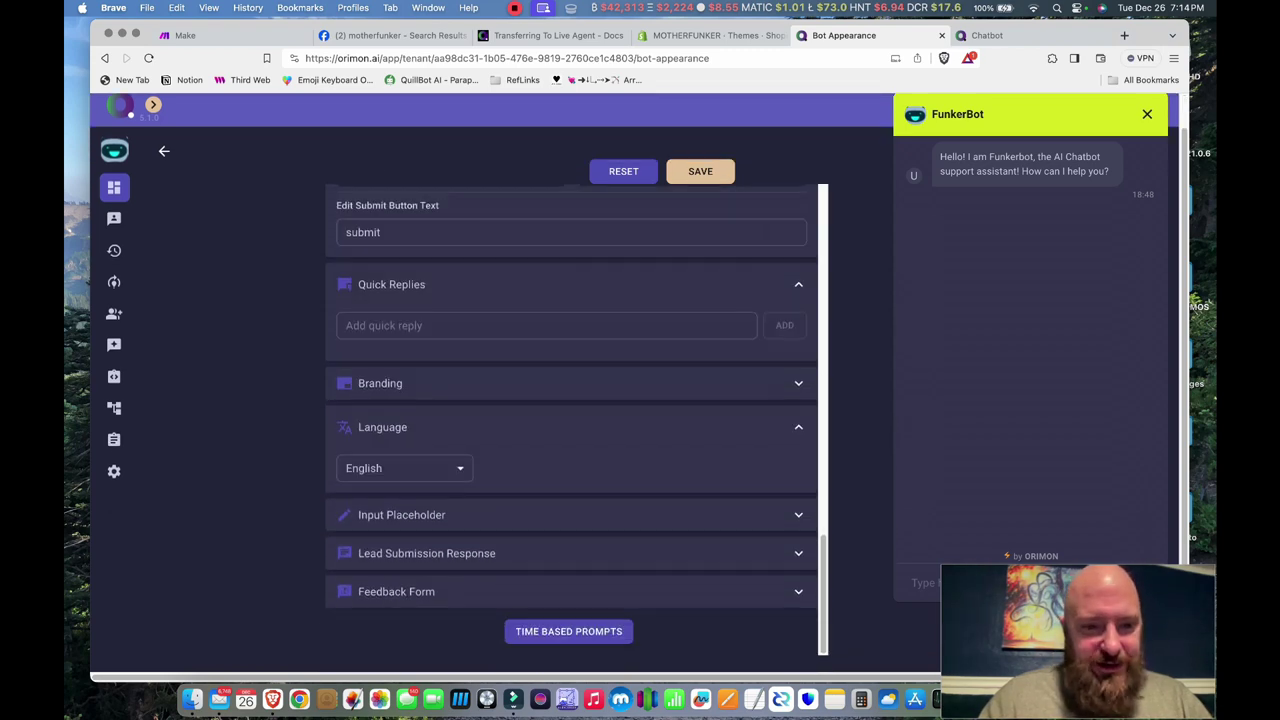
left_click(420, 514)
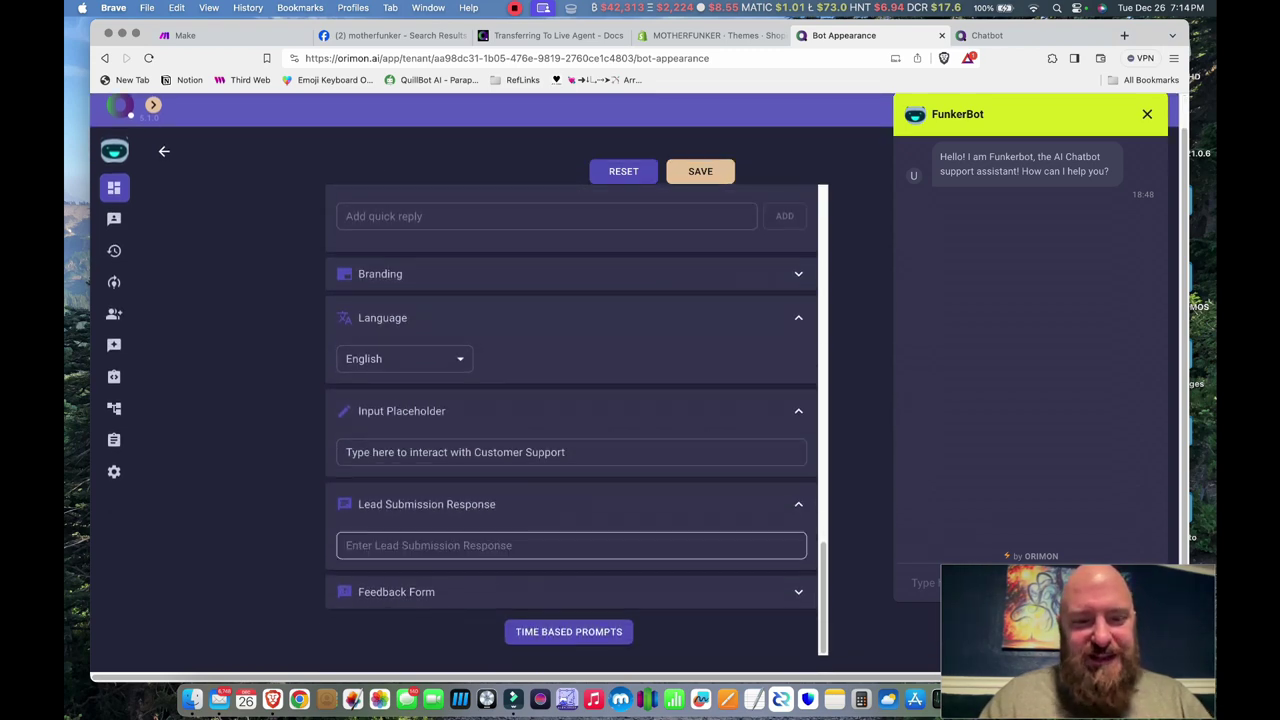
left_click(398, 590)
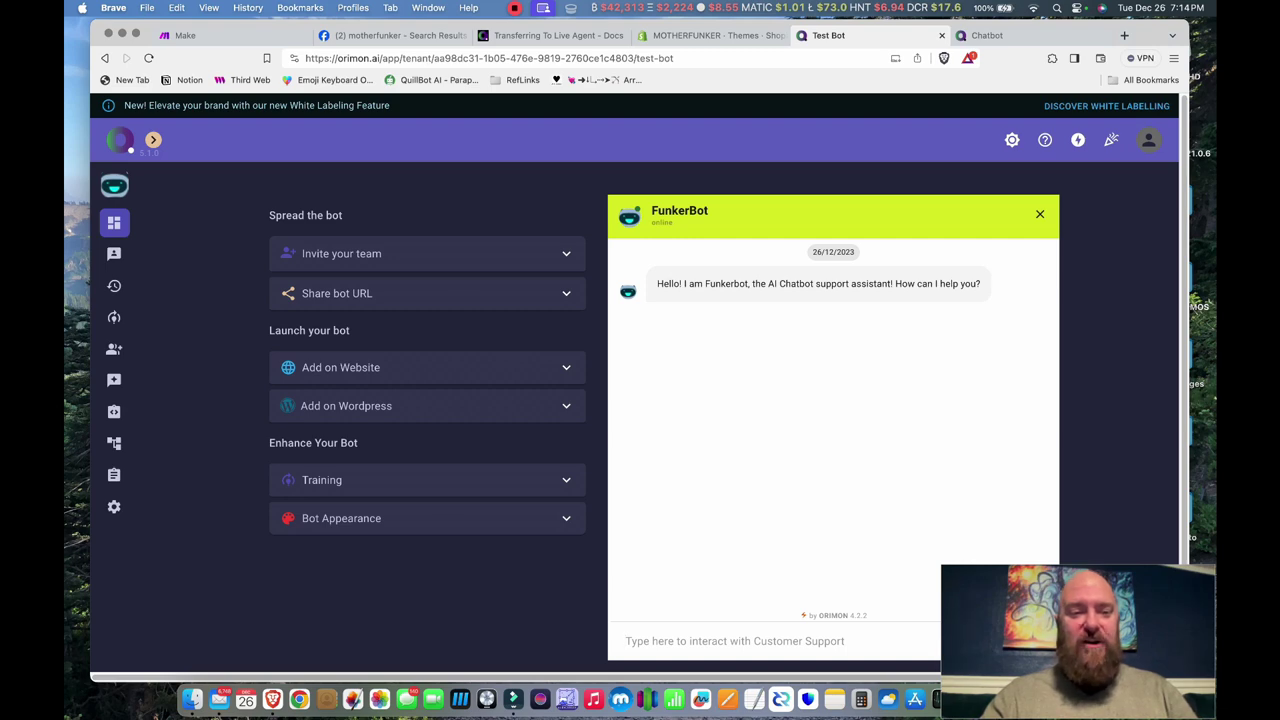
- Open FunkerBot's deployment Channels from Overview and select Facebook to view the Motherfunkr page
key("super+bracketleft")
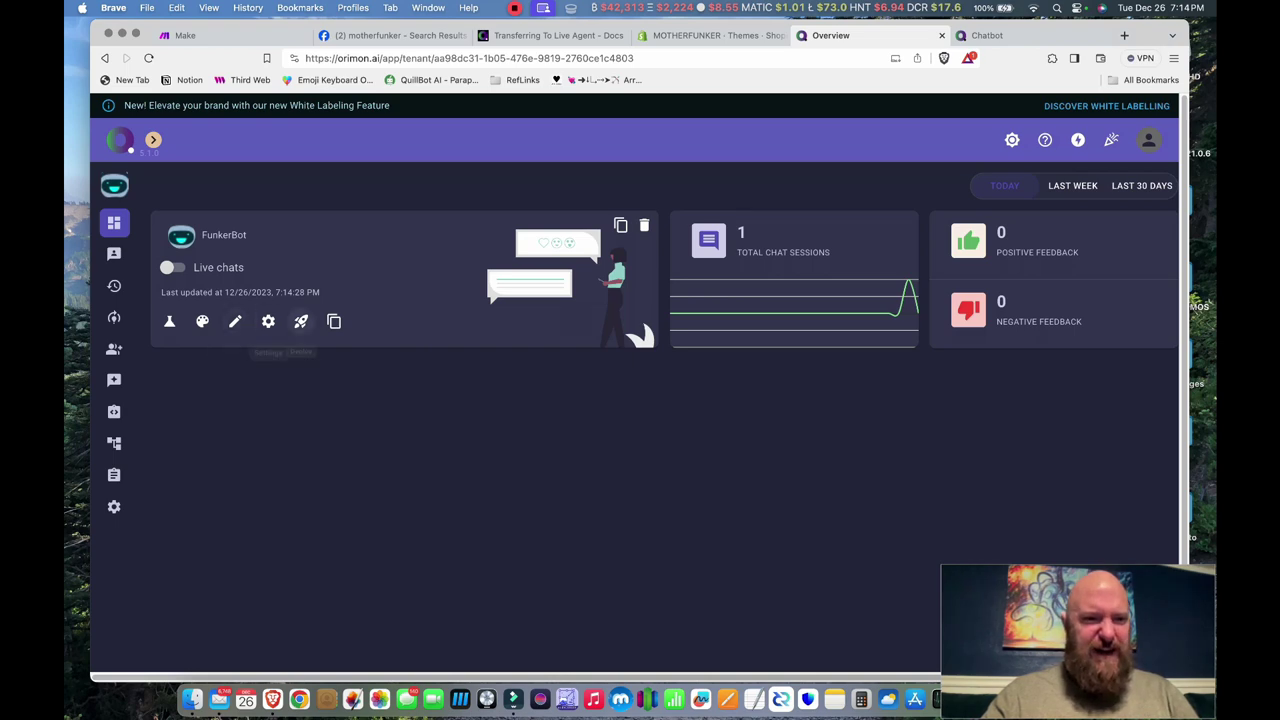
left_click(301, 321)
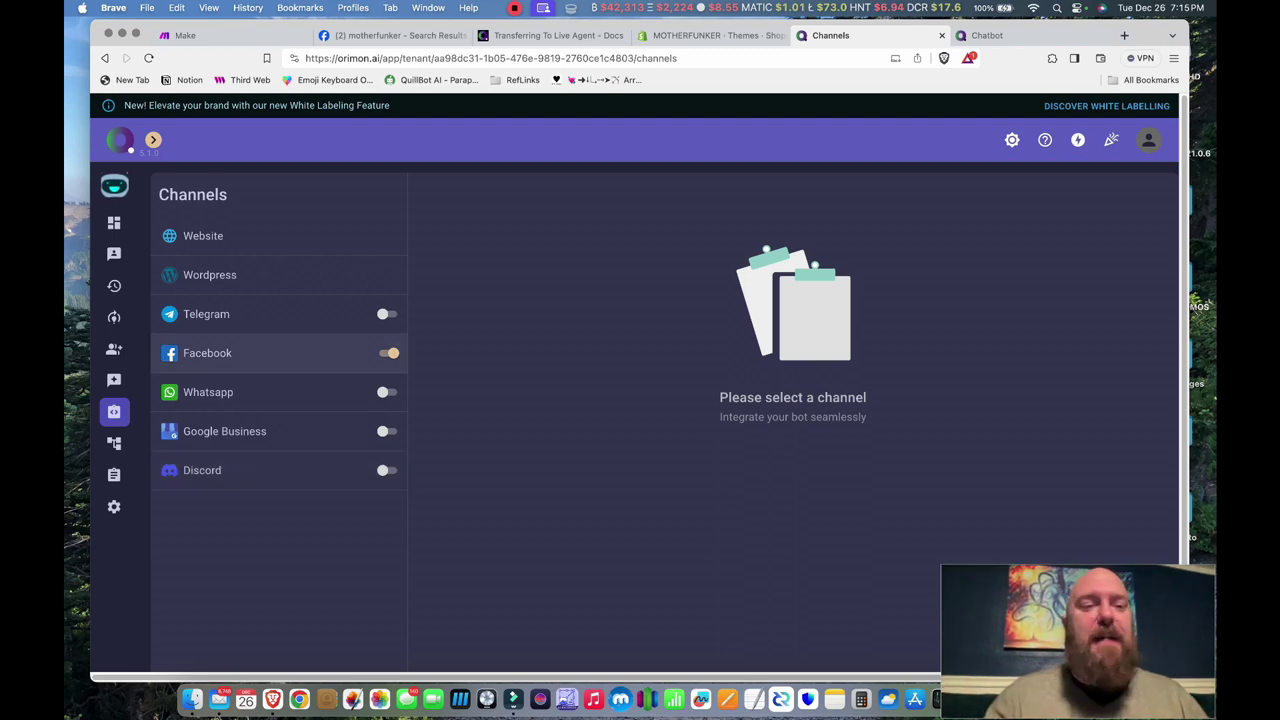
left_click(280, 353)
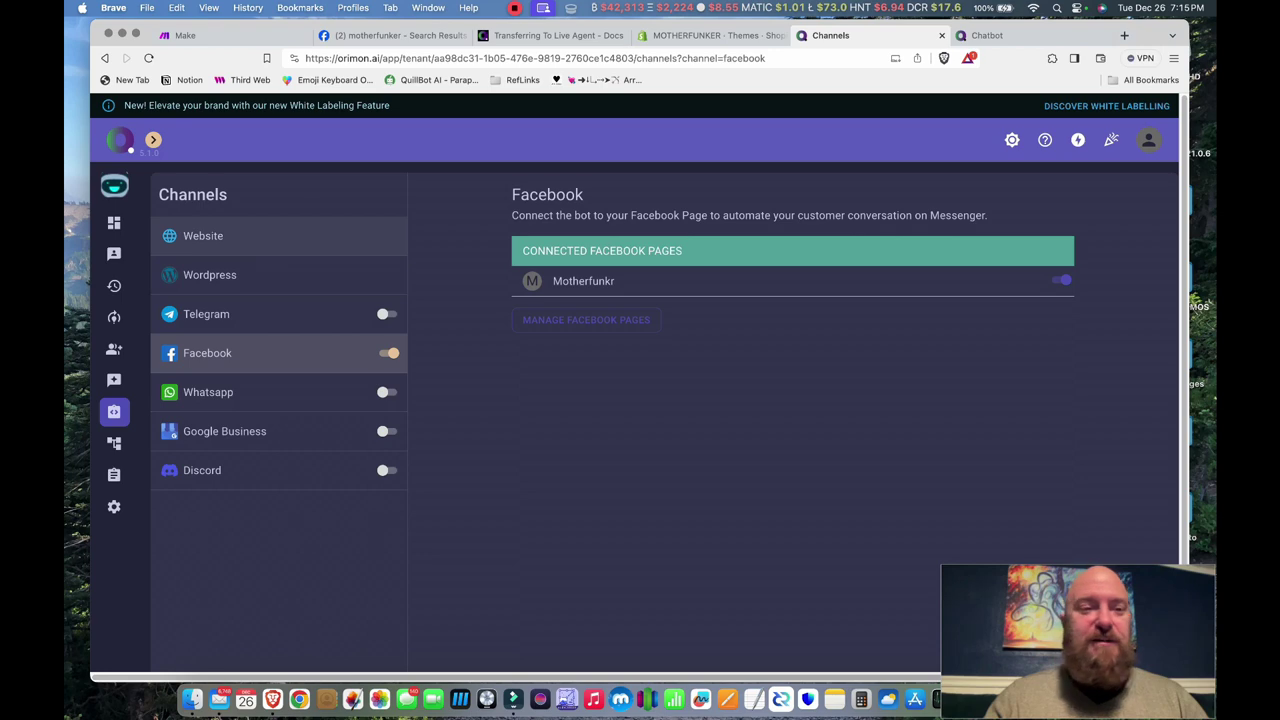
- Copy FunkerBot's Website embed script and switch to the Shopify Themes page
left_click(203, 235)
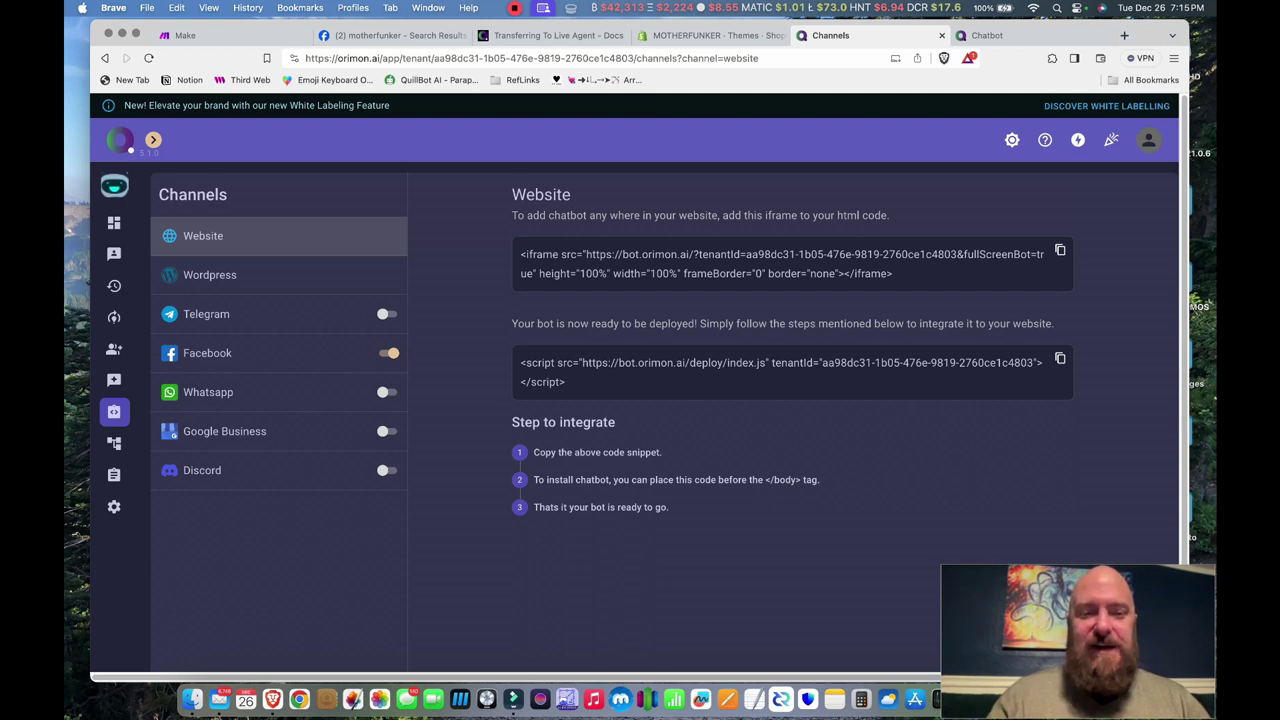
left_click(1060, 358)
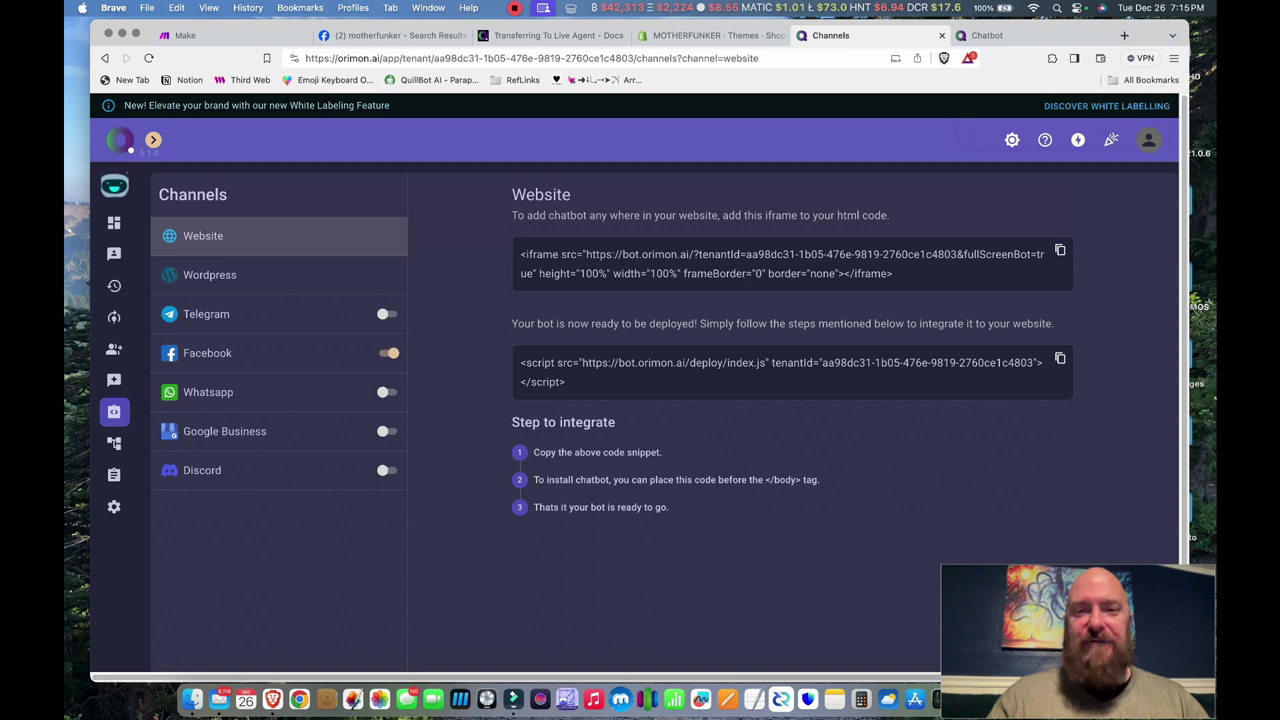
left_click(714, 35)
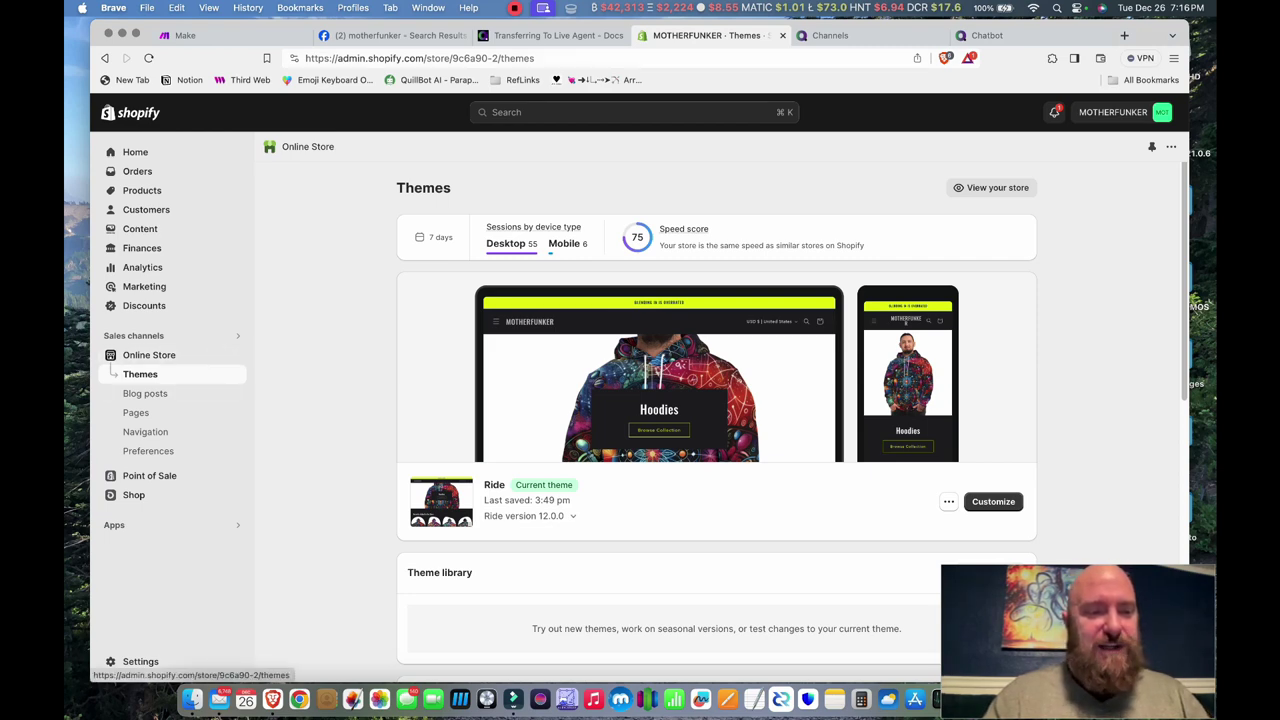
- Verify the Ride theme's Custom Liquid section holds the Orimon script, then start a new tab
left_click(993, 501)
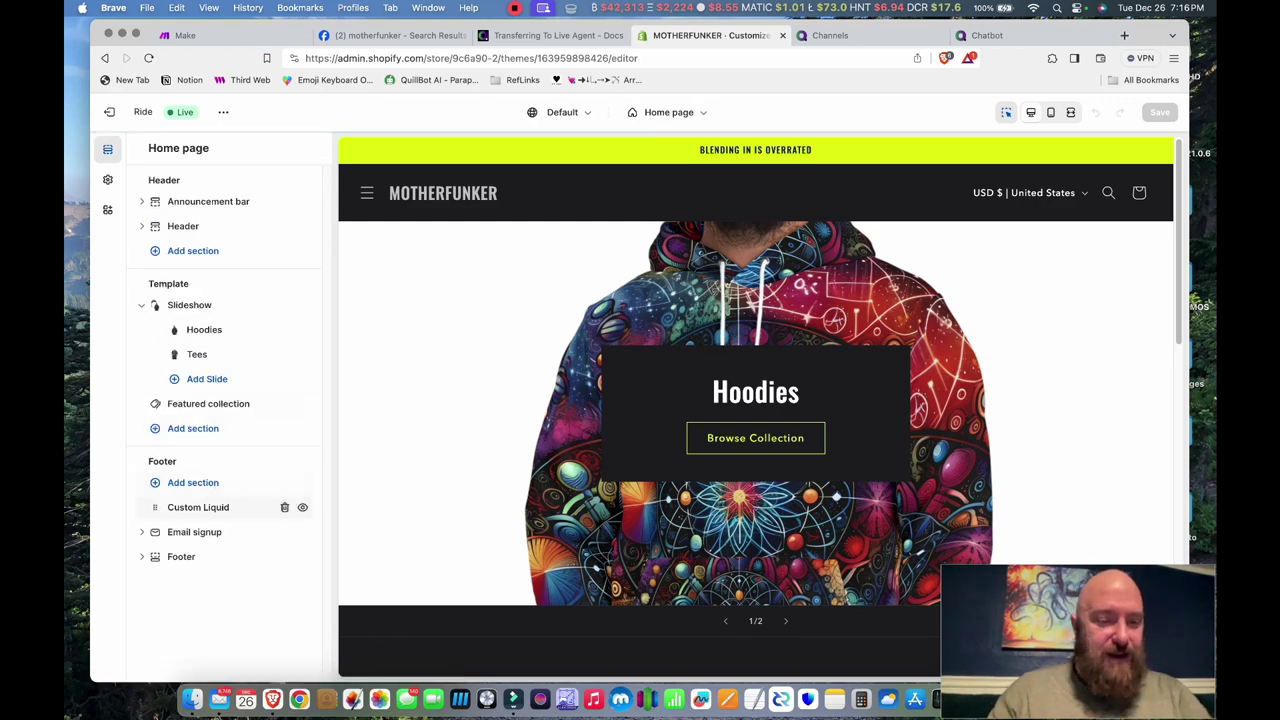
left_click(198, 507)
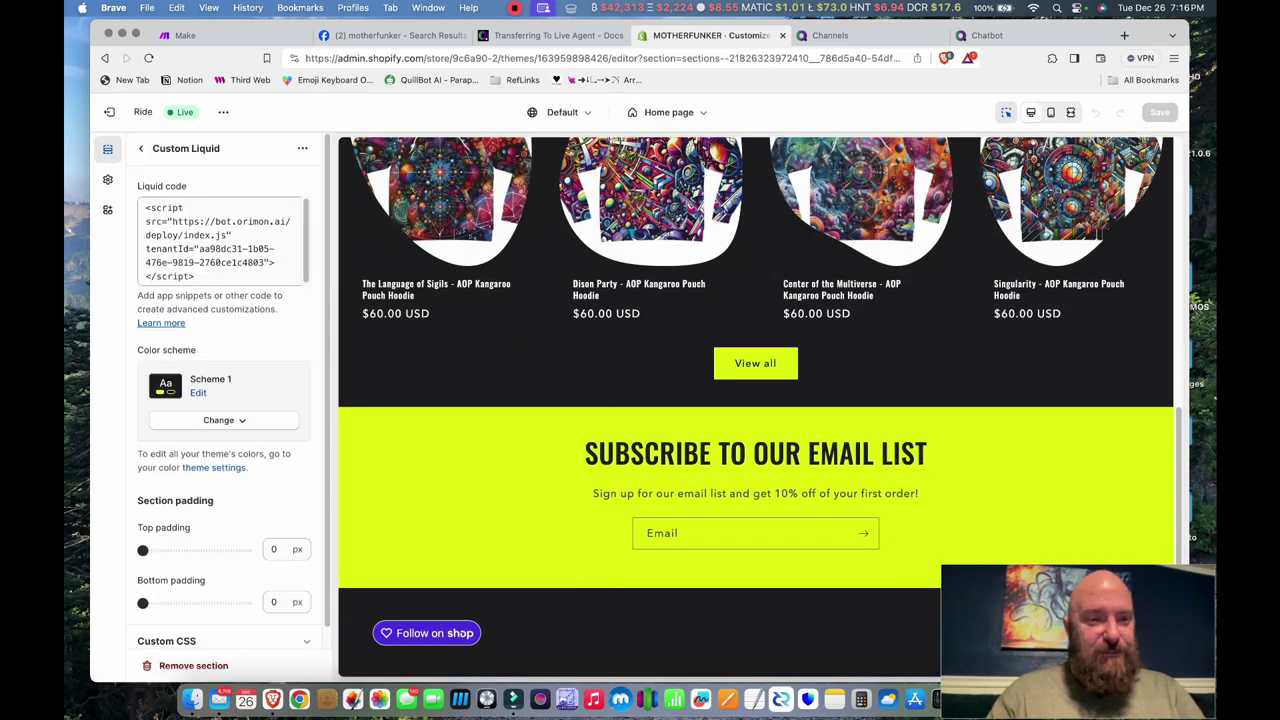
left_click(220, 240)
key("super+a")
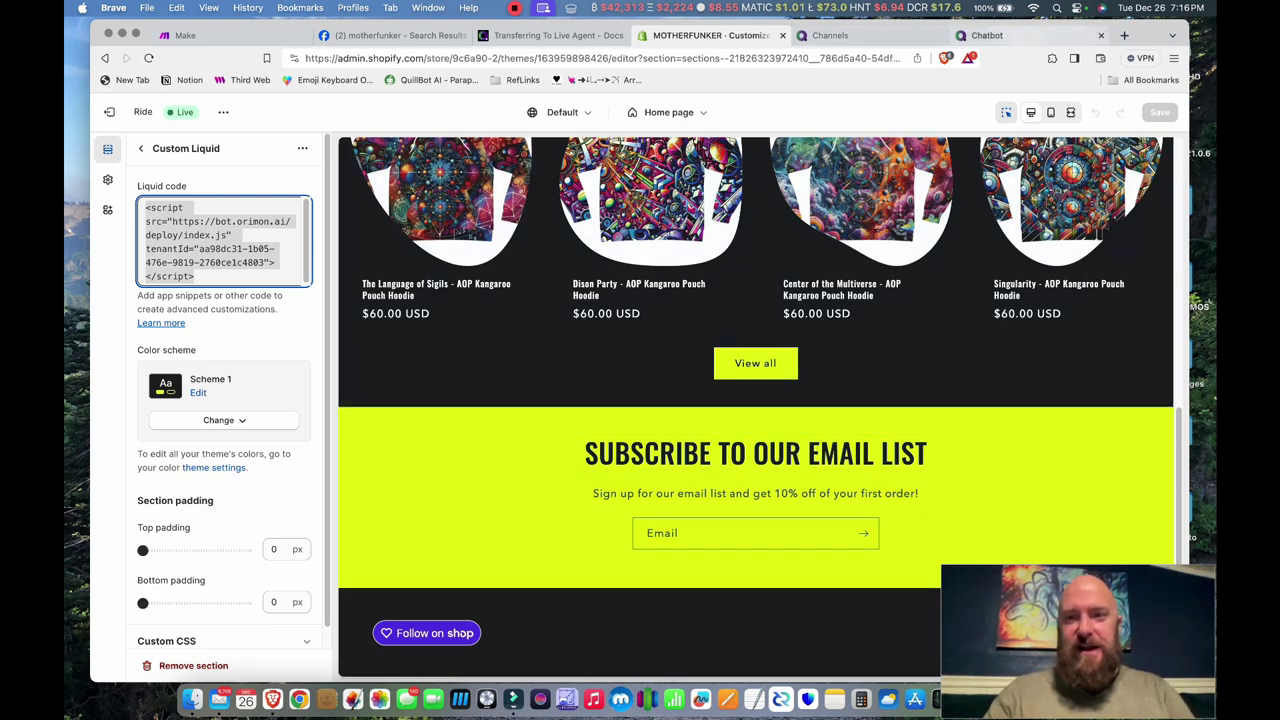
left_click(1124, 35)
type("mo")
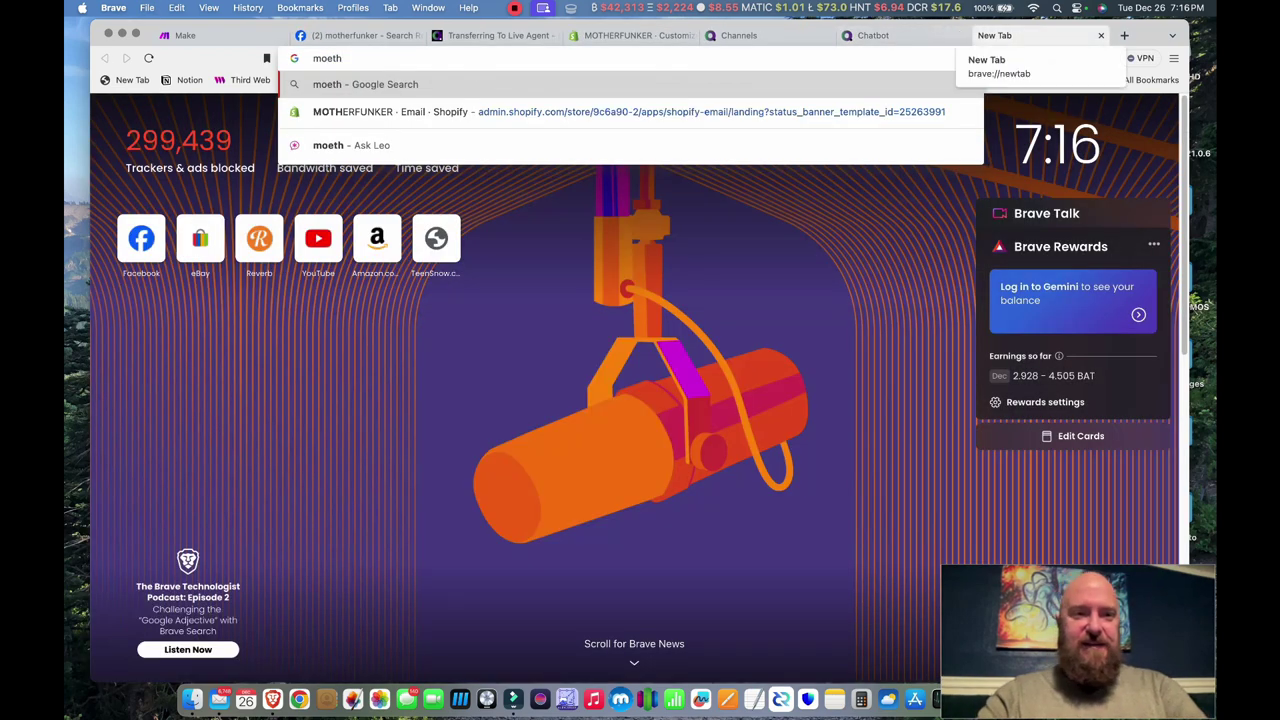
type("t")
- Load the live store and ask FunkerBot 'Do you offer adult magazines and movies?'
key("Return")
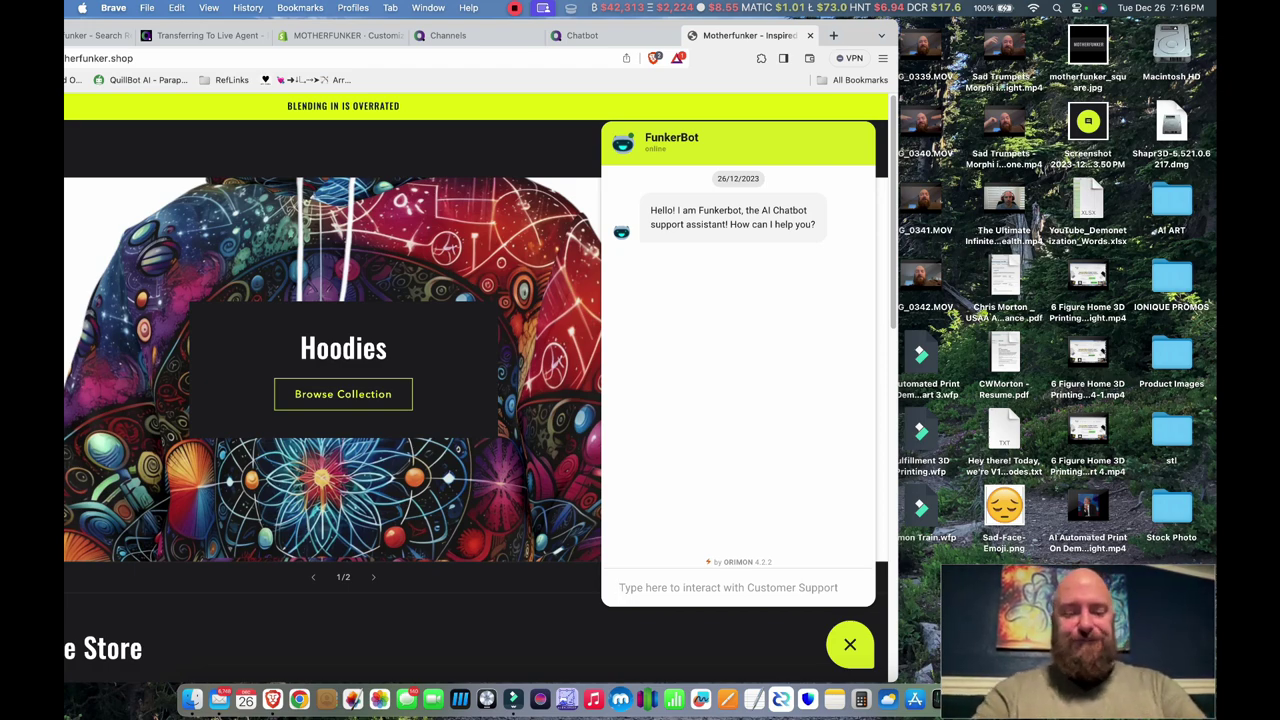
type("Do you offer adult magazines and movies?")
key("Return")
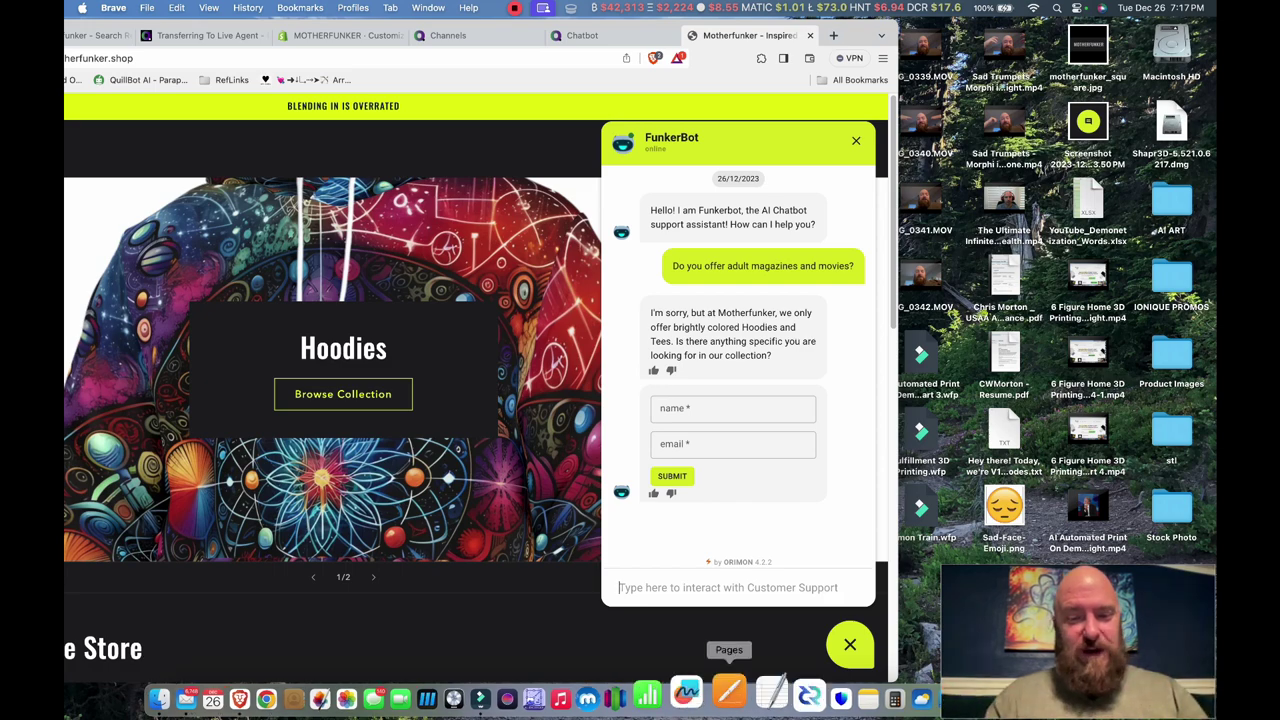
- Fill in a full name and e-mail address in FunkerBot's lead form and submit it
left_click(733, 408)
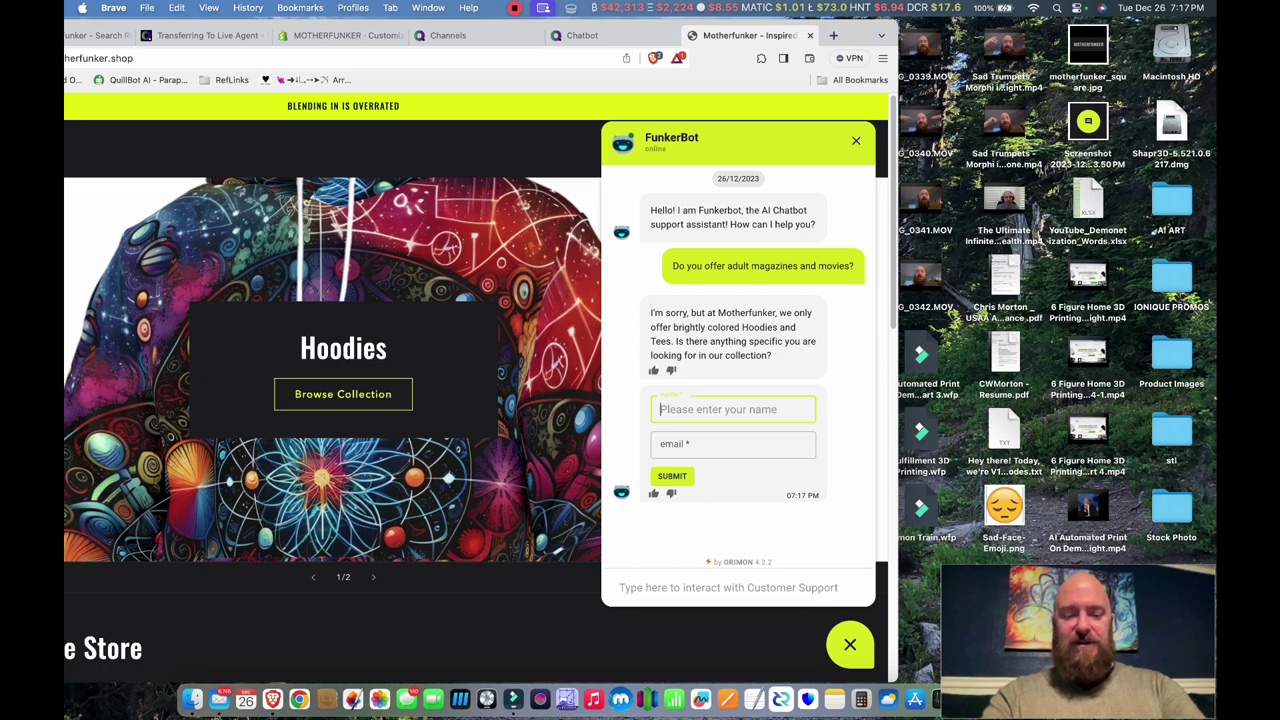
left_click(733, 444)
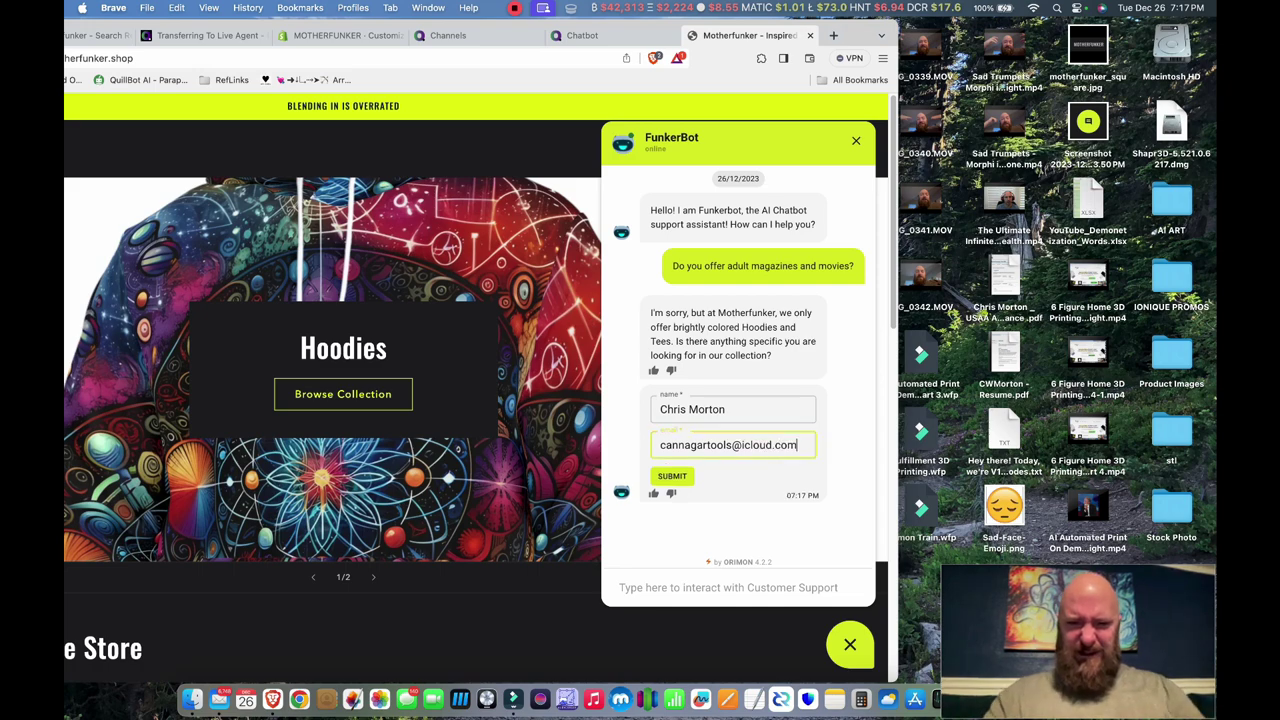
key("Return")
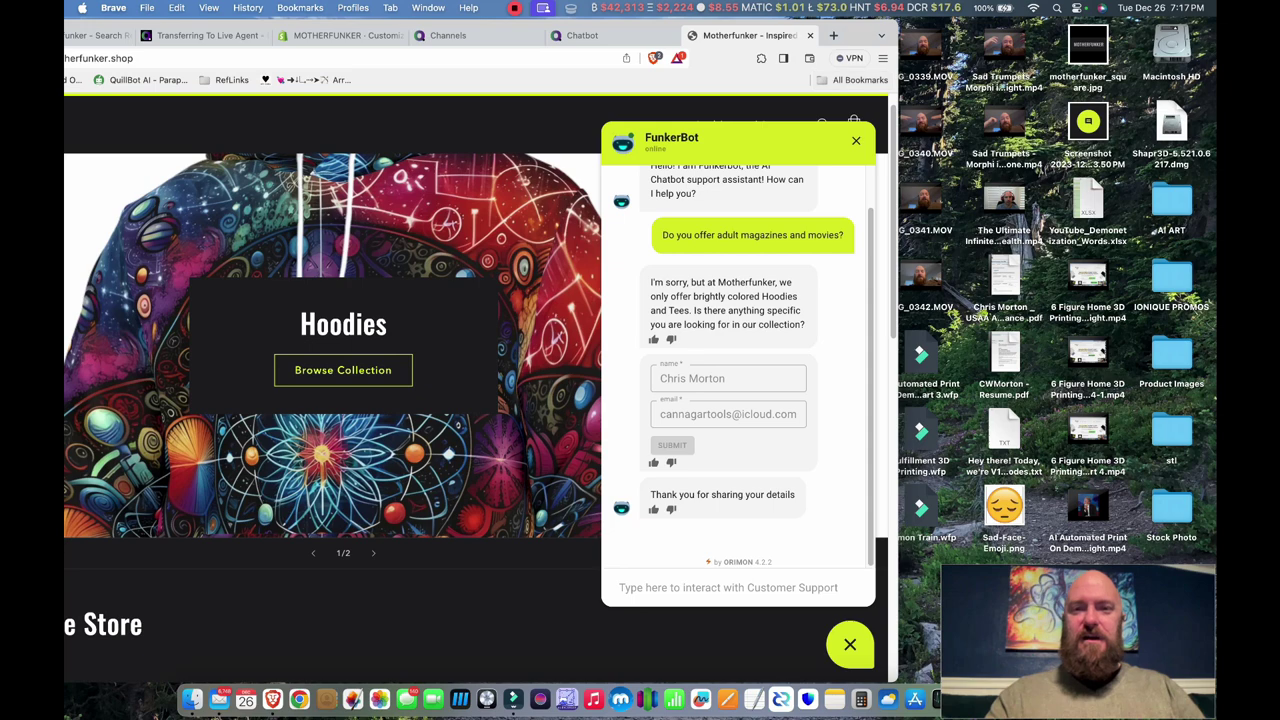
- Maximize the browser, close the standalone chatbot tab, and go to Orimon's Lead Capture list
key("ctrl+alt+Return")
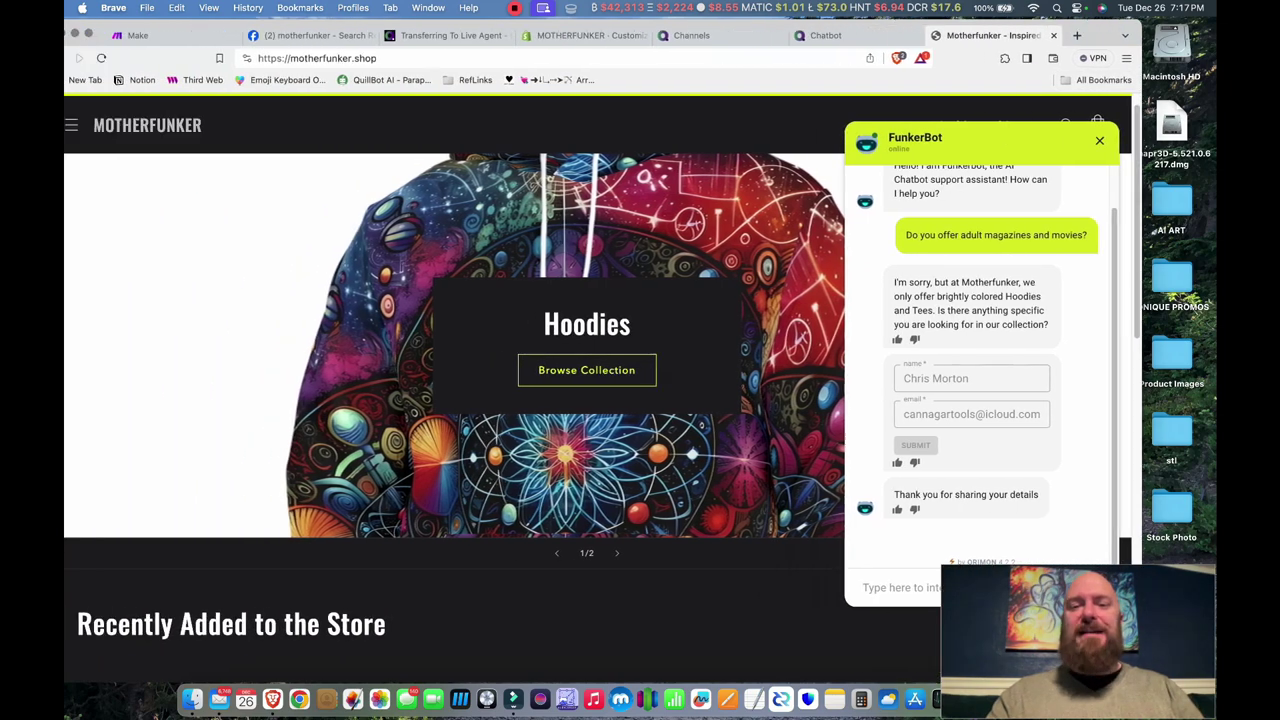
key("ctrl+shift+Tab")
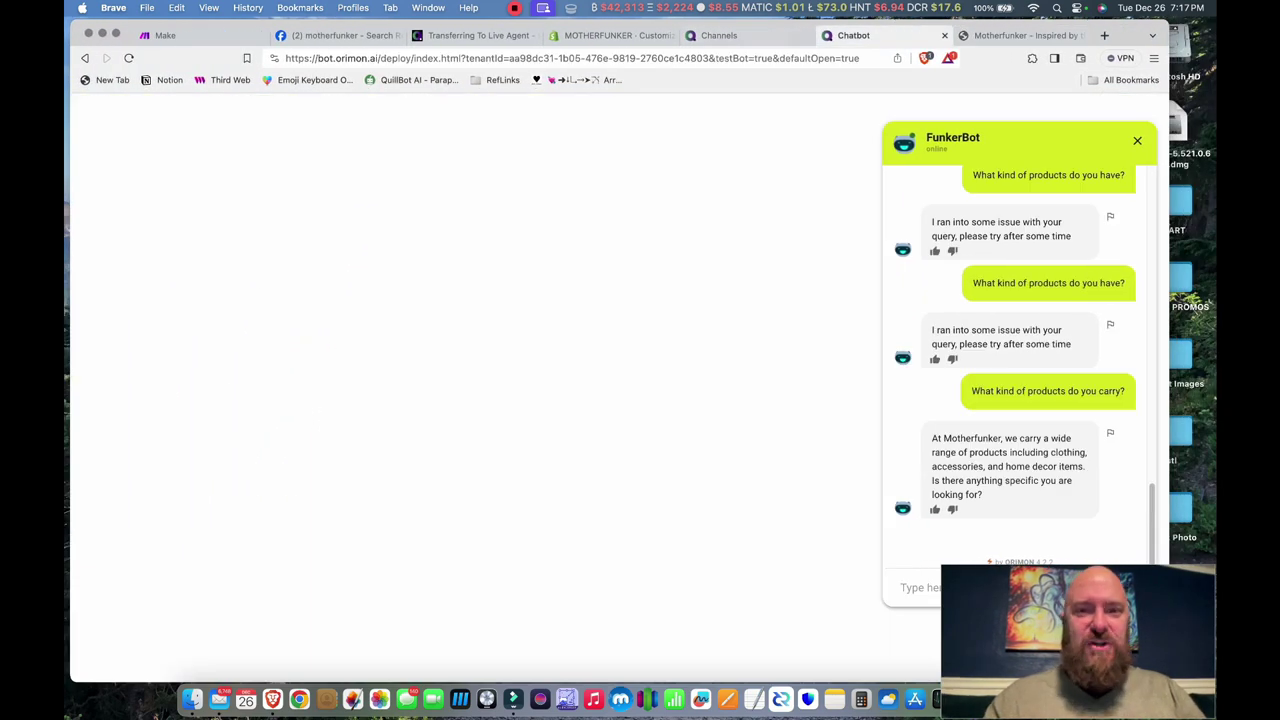
key("super+w")
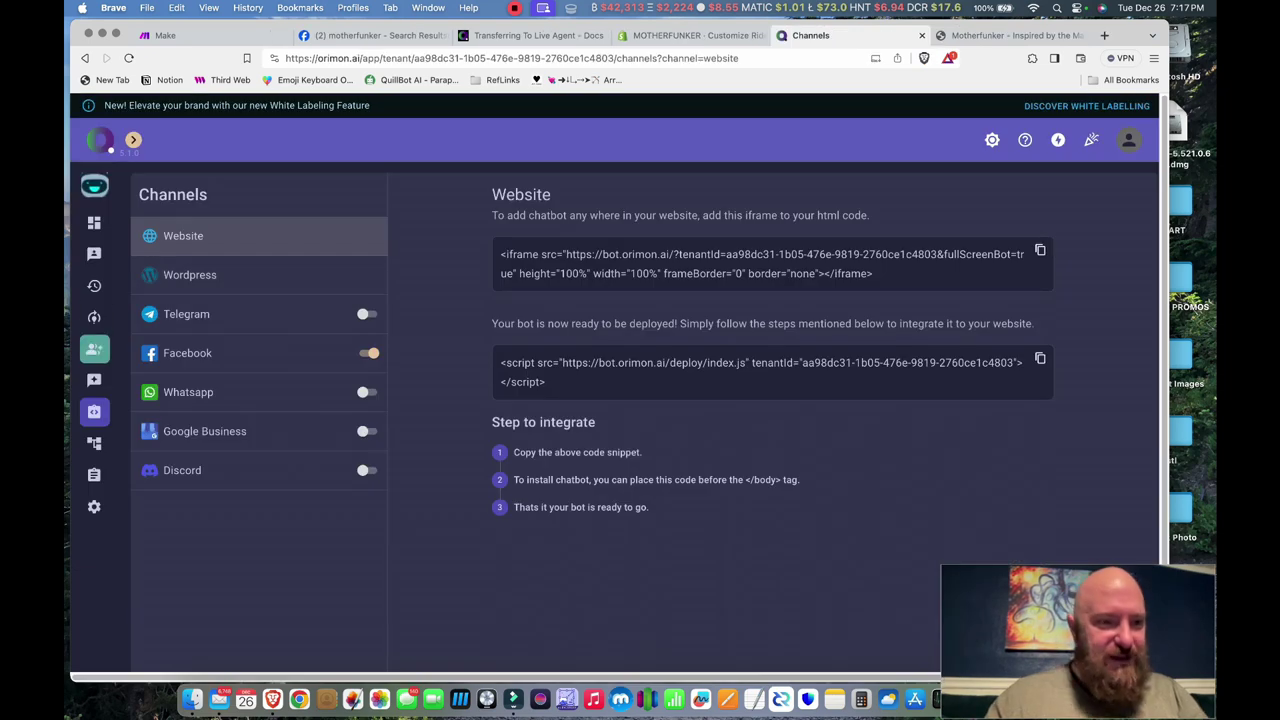
left_click(94, 348)
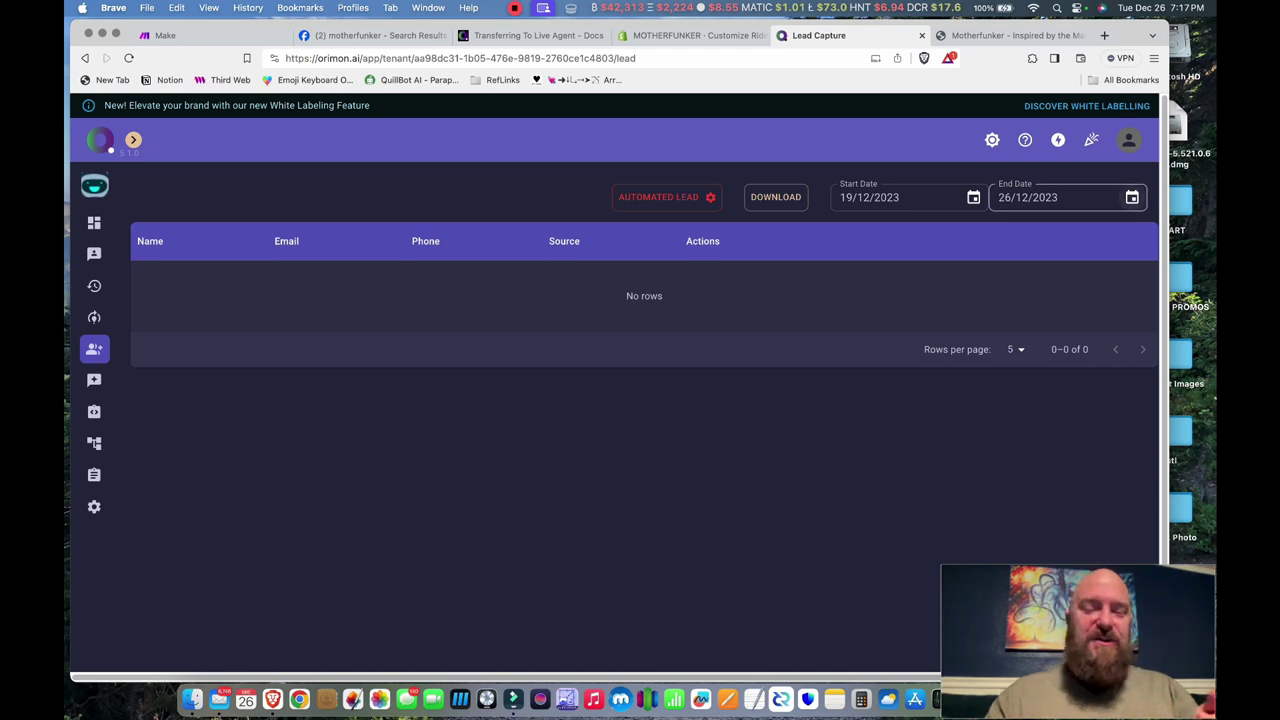
- Set the lead list End Date to 27/12/2023, then preview and close the newest lead's chat log
left_click(1131, 197)
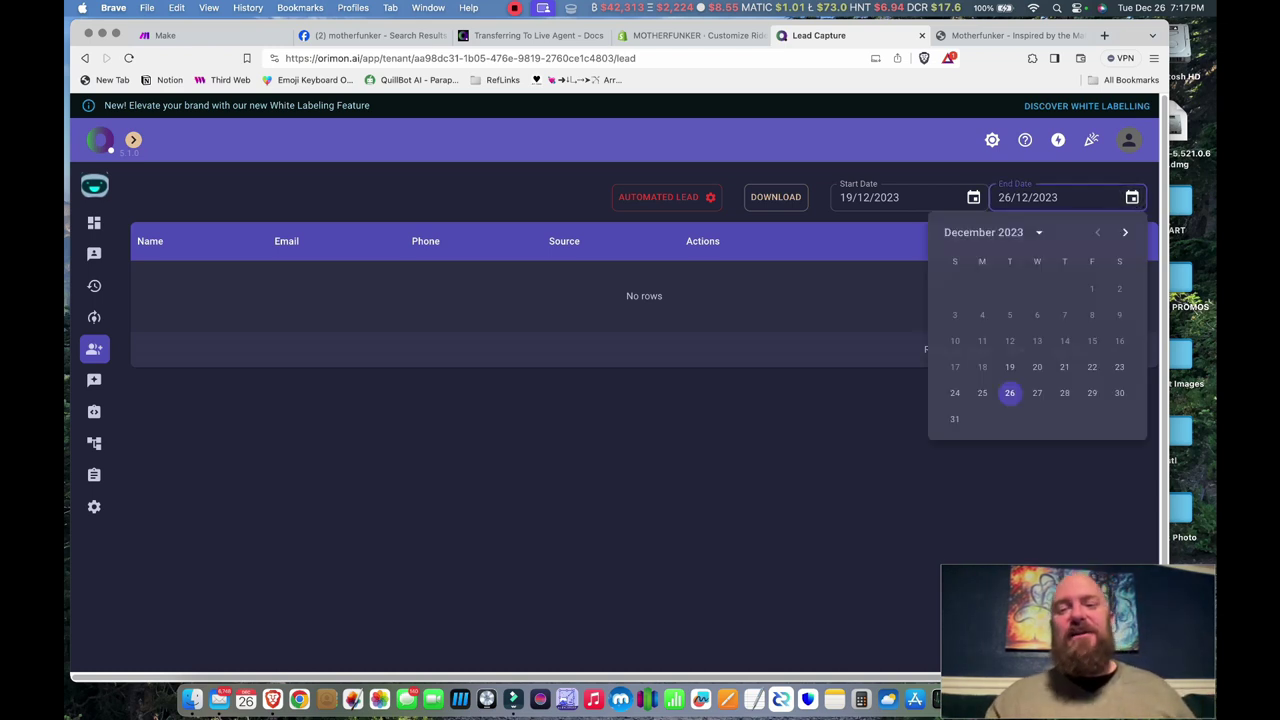
left_click(1037, 392)
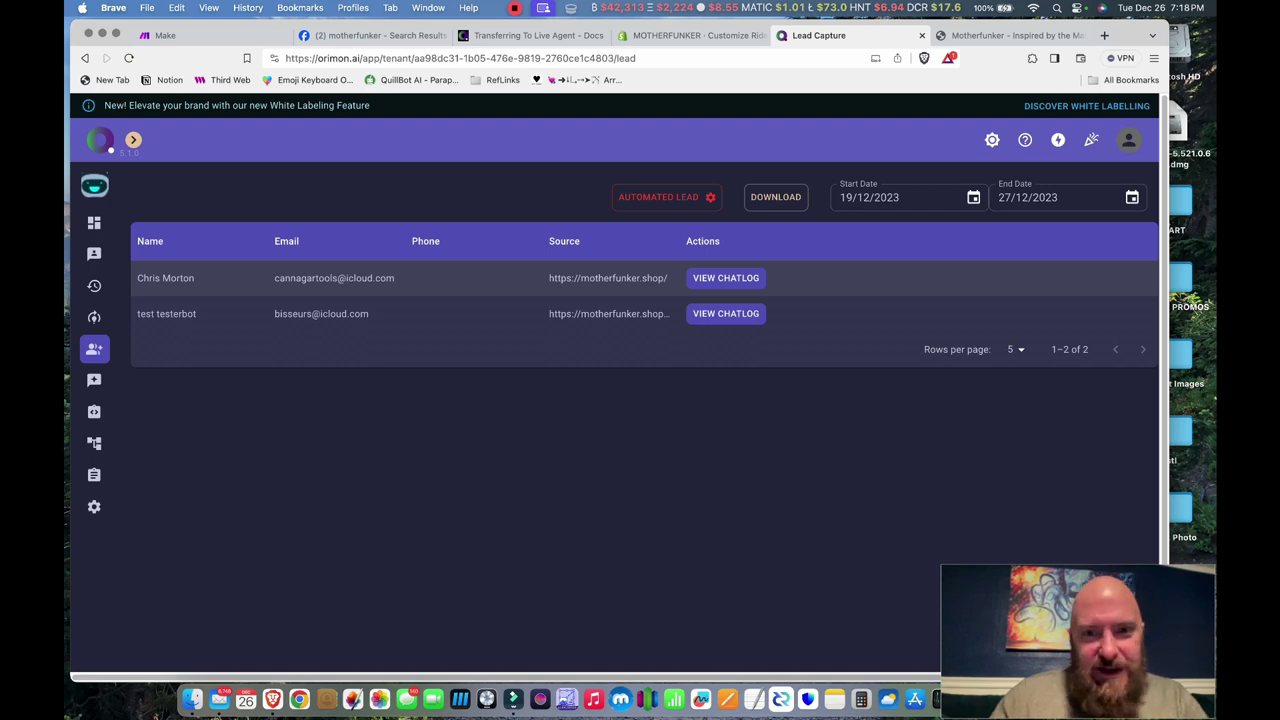
left_click(725, 278)
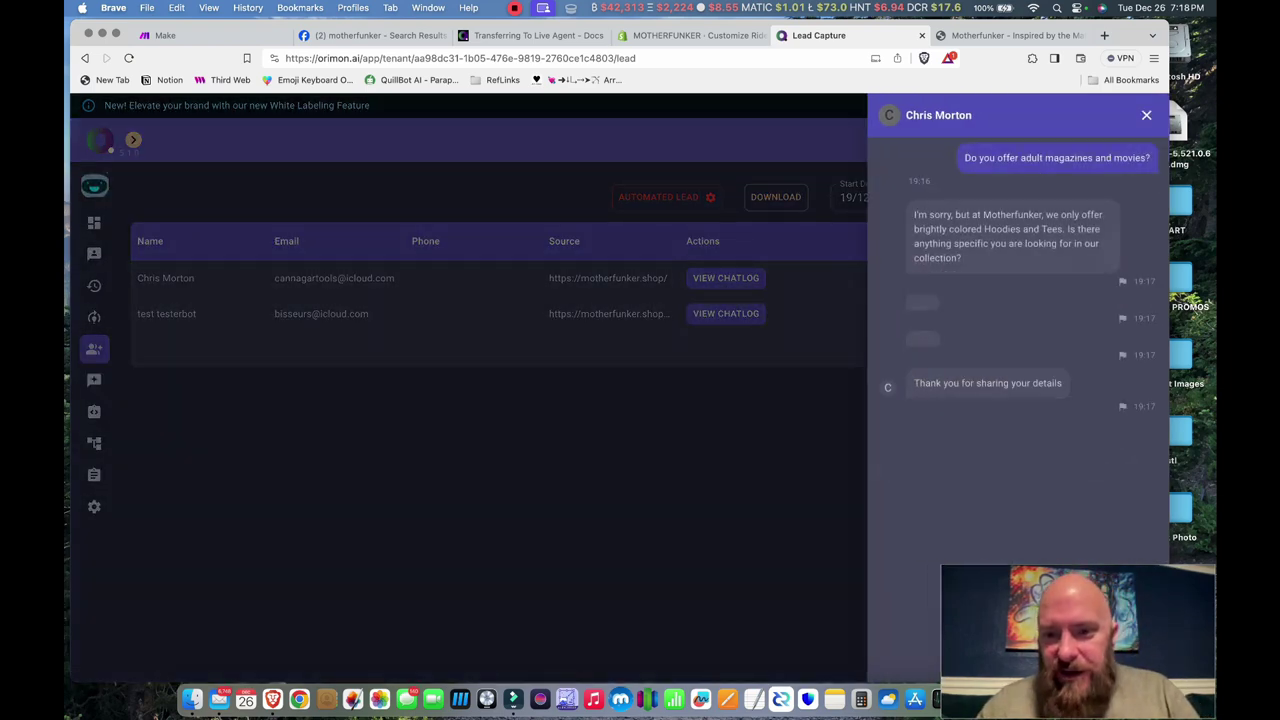
key("Escape")
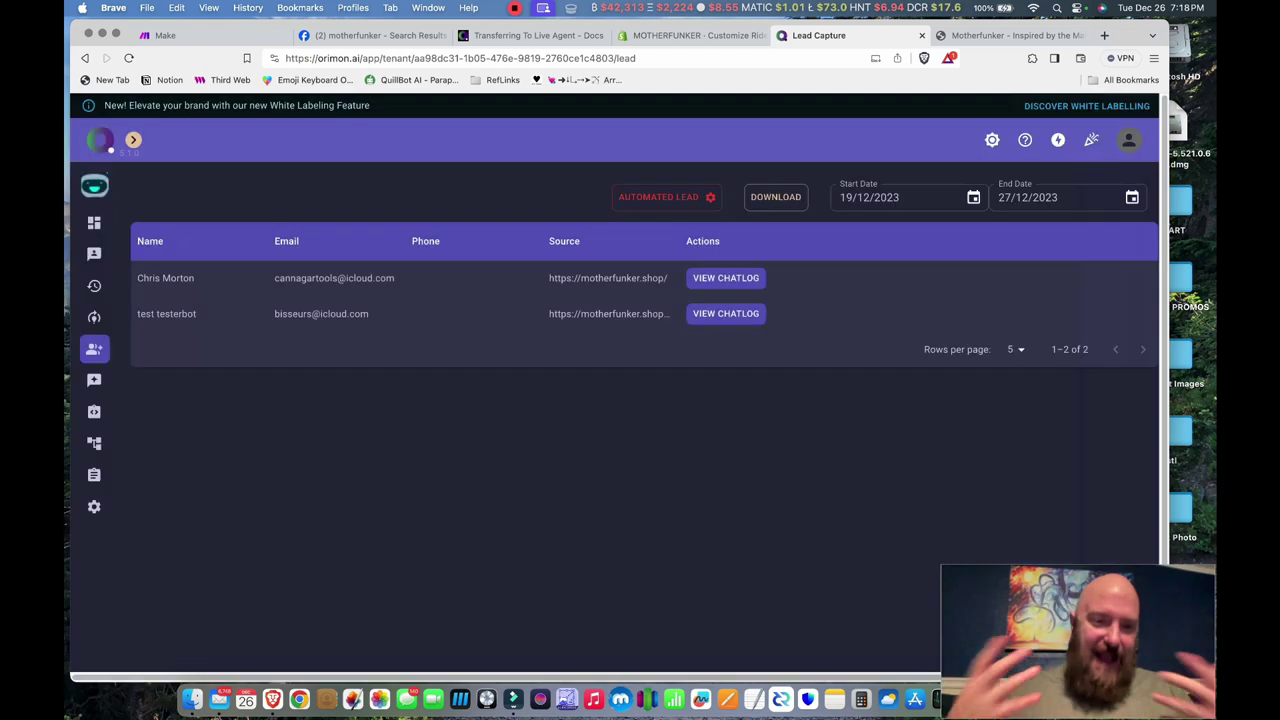